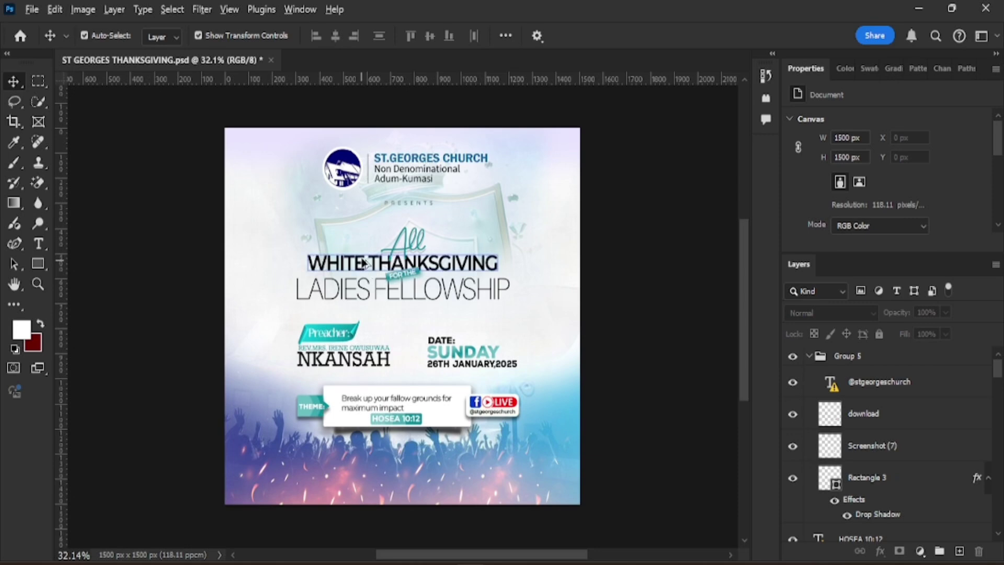
Step: Close the ST GEORGES THANKSGIVING.psd document without saving its changes
scroll(365, 260, down, 2)
scroll(365, 260, down, 1)
scroll(361, 256, up, 1)
scroll(309, 194, down, 1)
scroll(303, 189, up, 2)
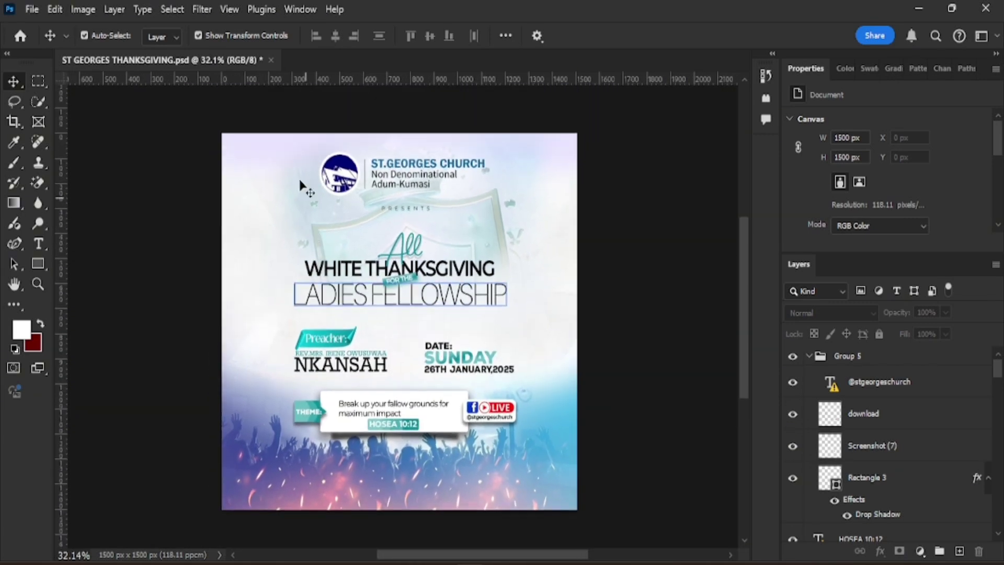
click(271, 59)
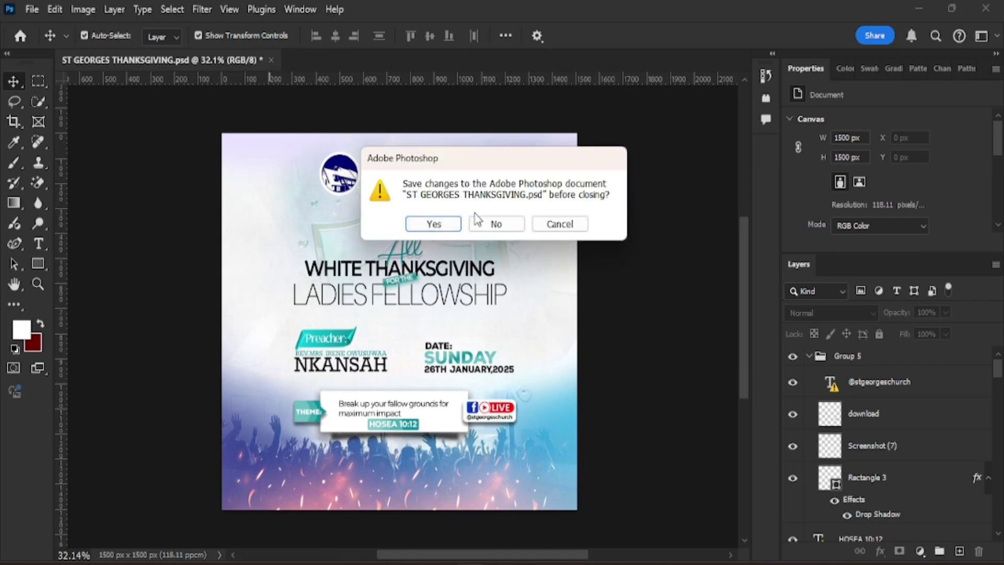
click(491, 224)
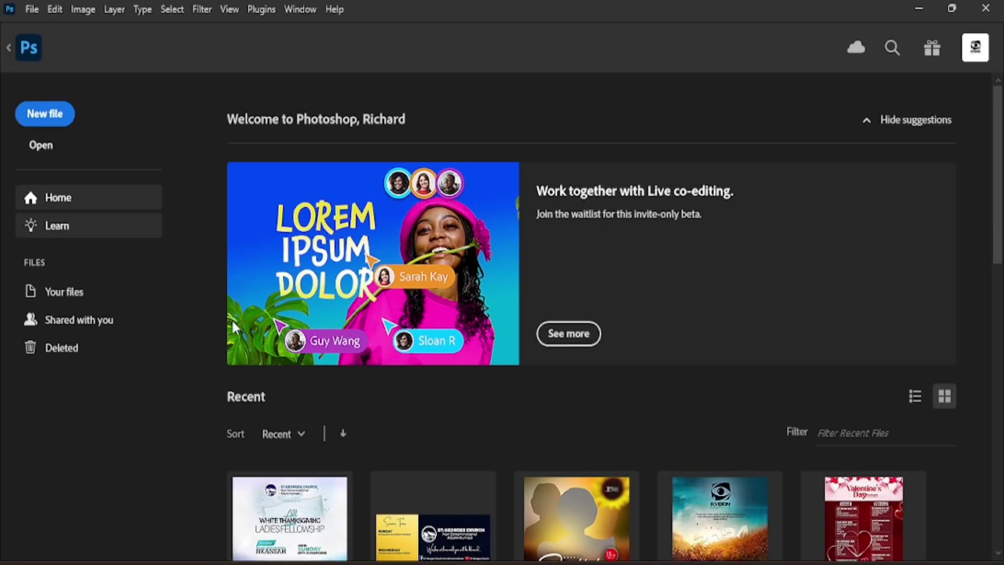
Step: Create a new 5 x 5 inch RGB document at 300 pixels/inch with a white background
click(56, 113)
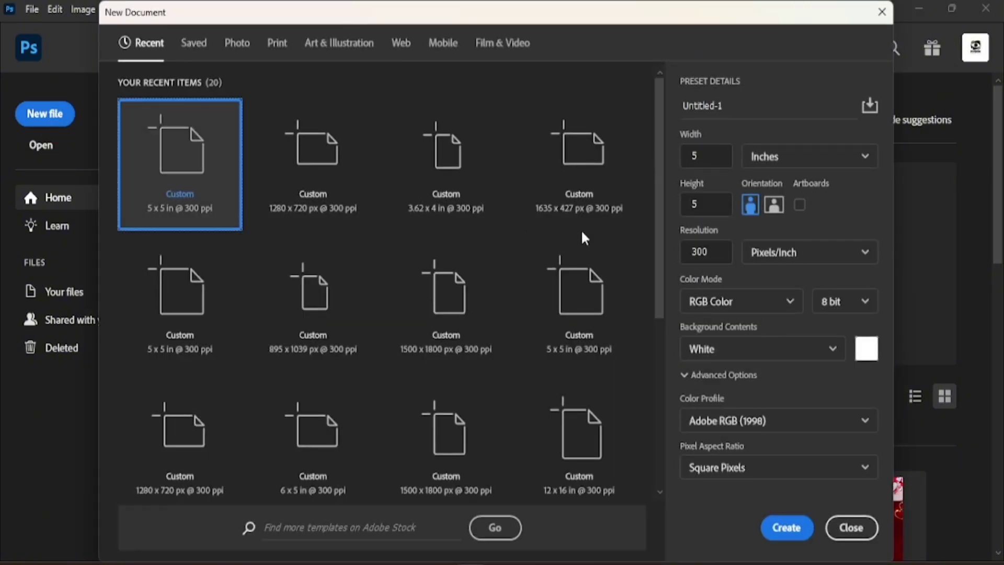
click(764, 156)
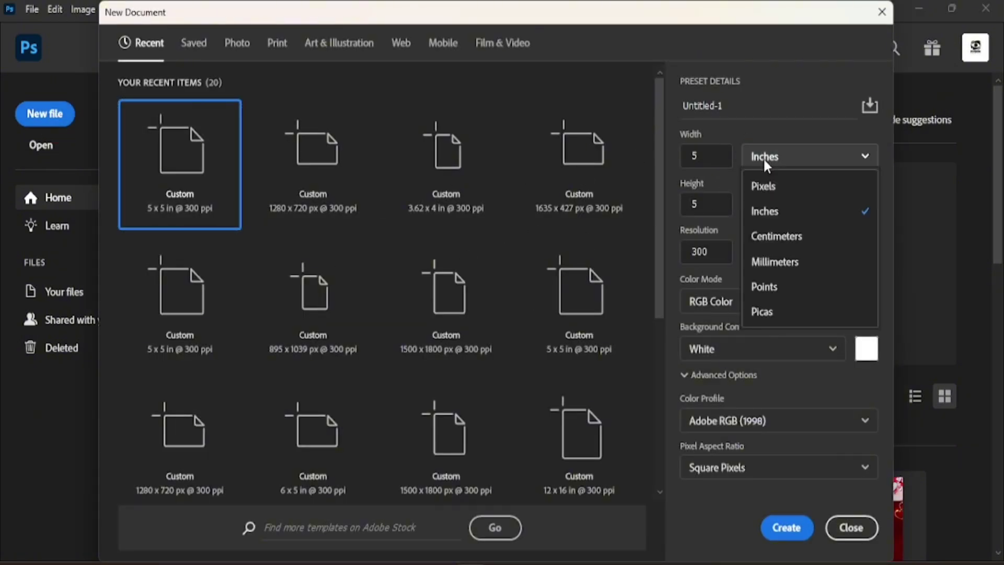
click(783, 219)
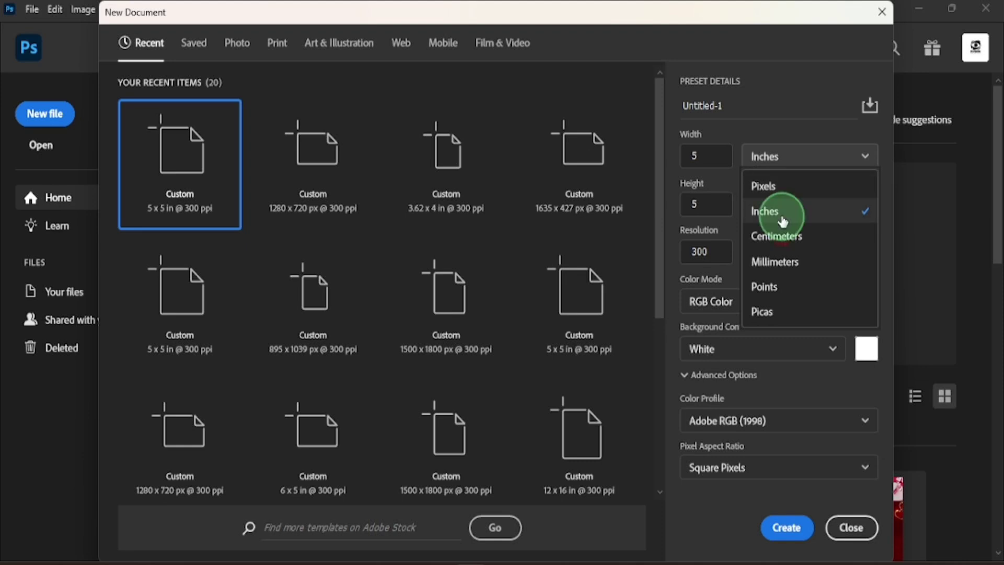
click(704, 149)
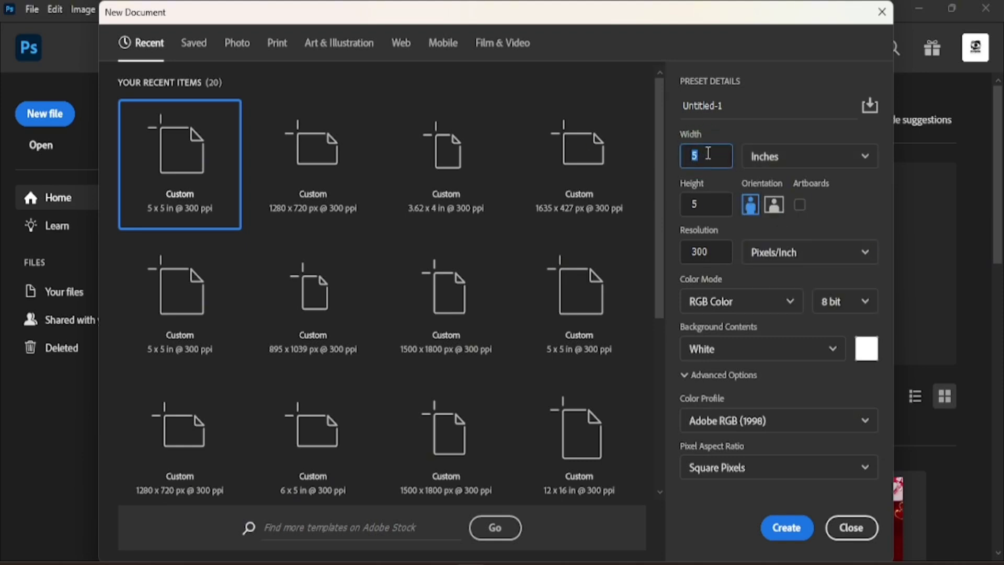
click(718, 205)
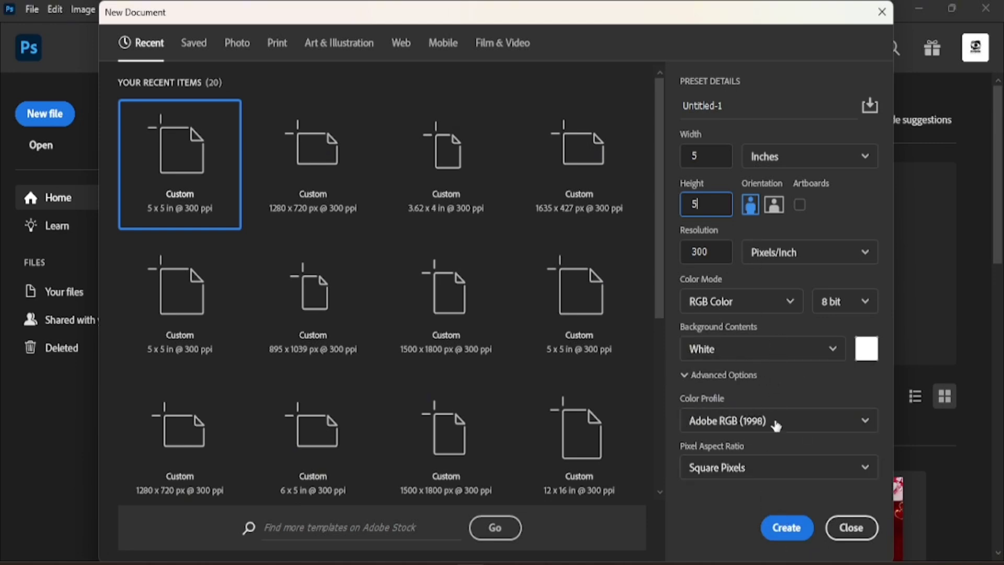
click(779, 528)
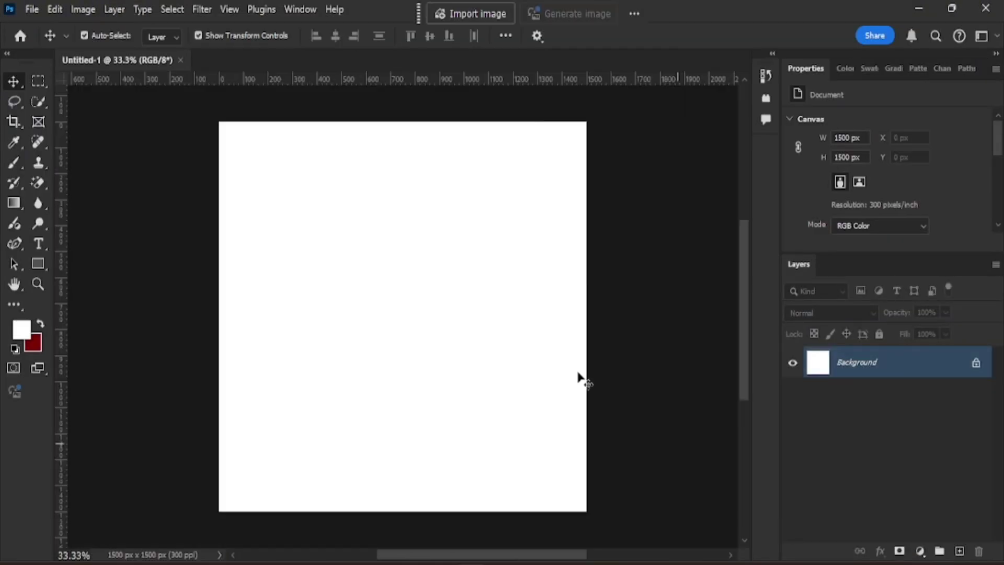
Step: Place the crowd background image 2024_11_06_13_05_IMG_2739 as an embedded object filling the canvas
scroll(477, 318, left, 2)
scroll(473, 320, right, 1)
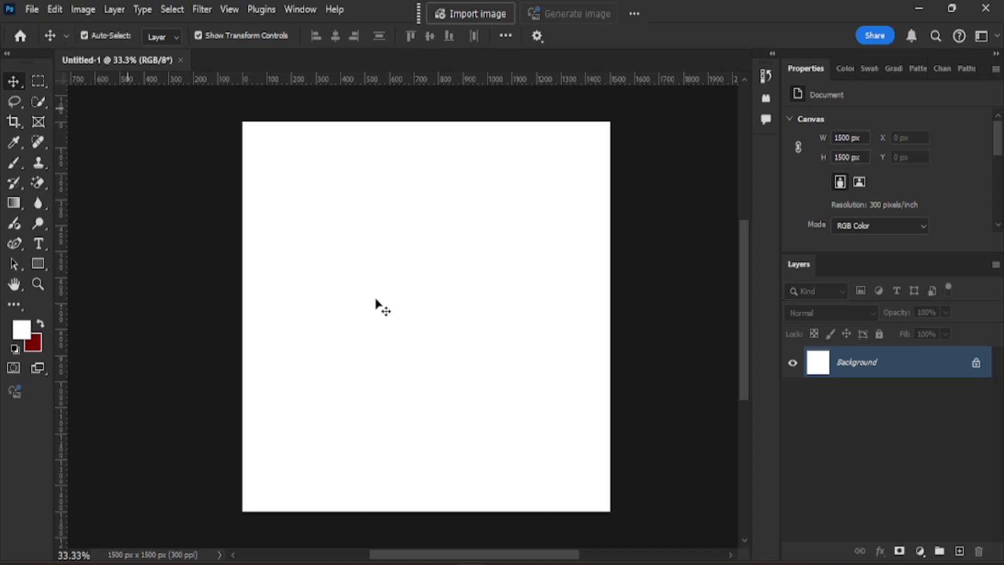
click(33, 10)
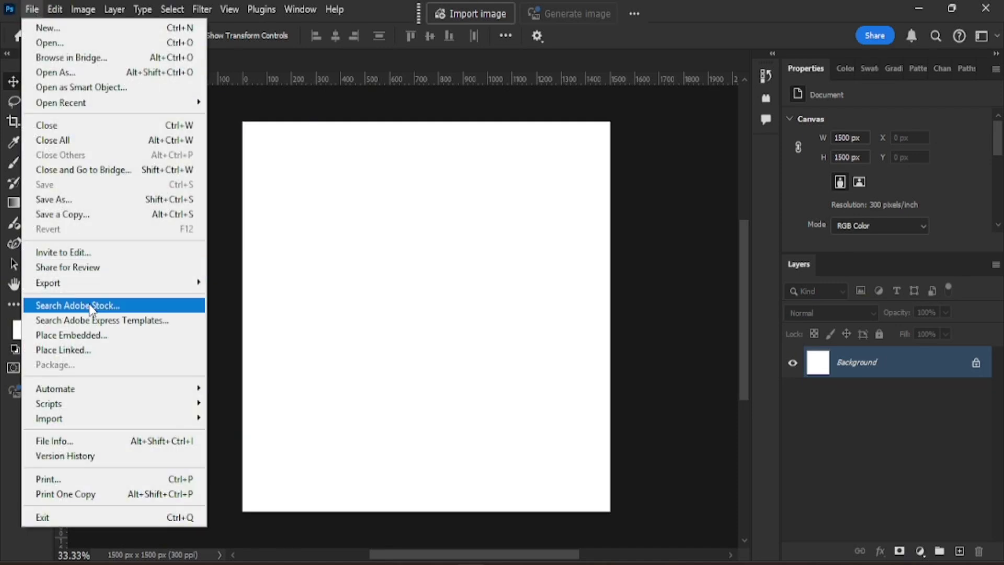
click(73, 336)
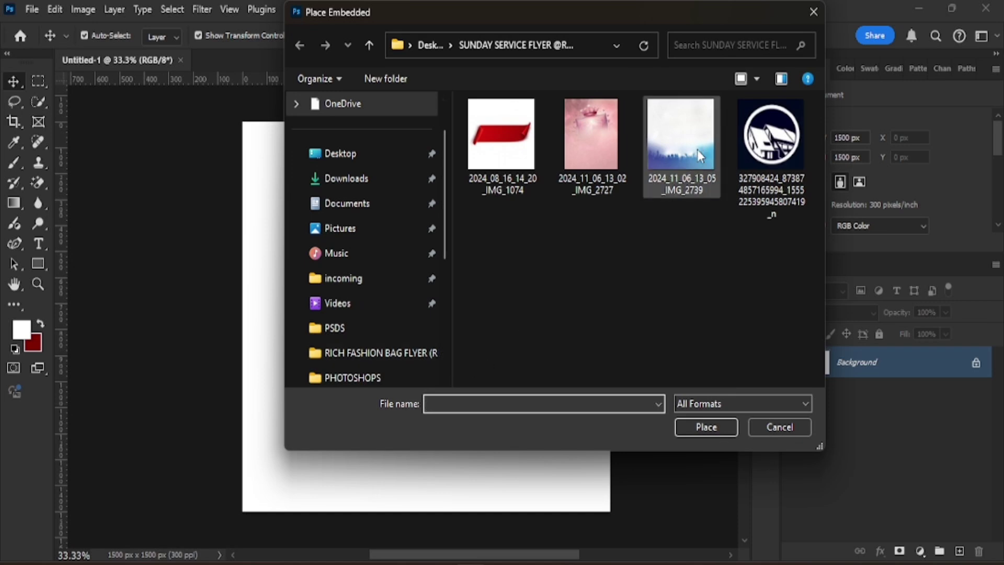
click(697, 149)
click(716, 426)
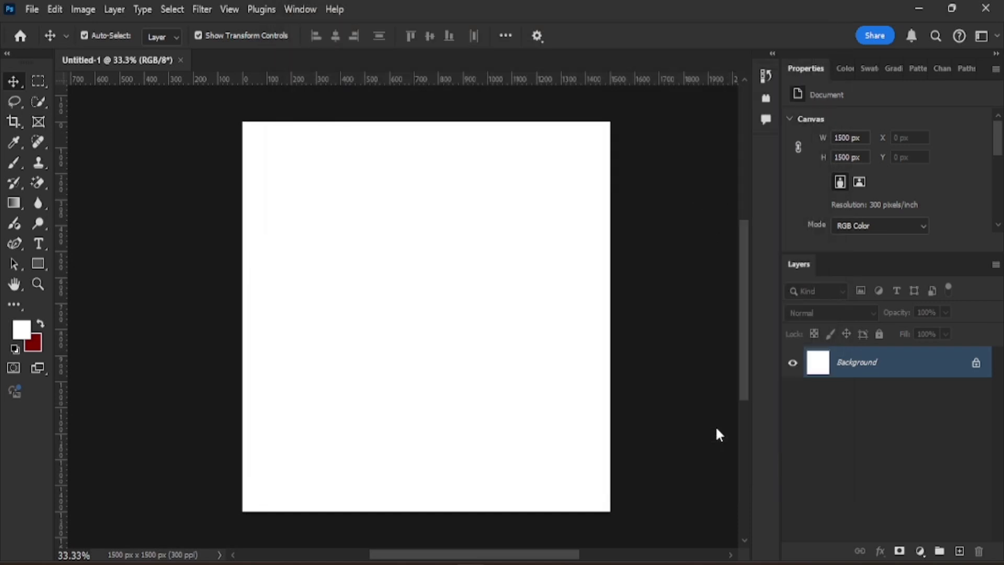
click(728, 35)
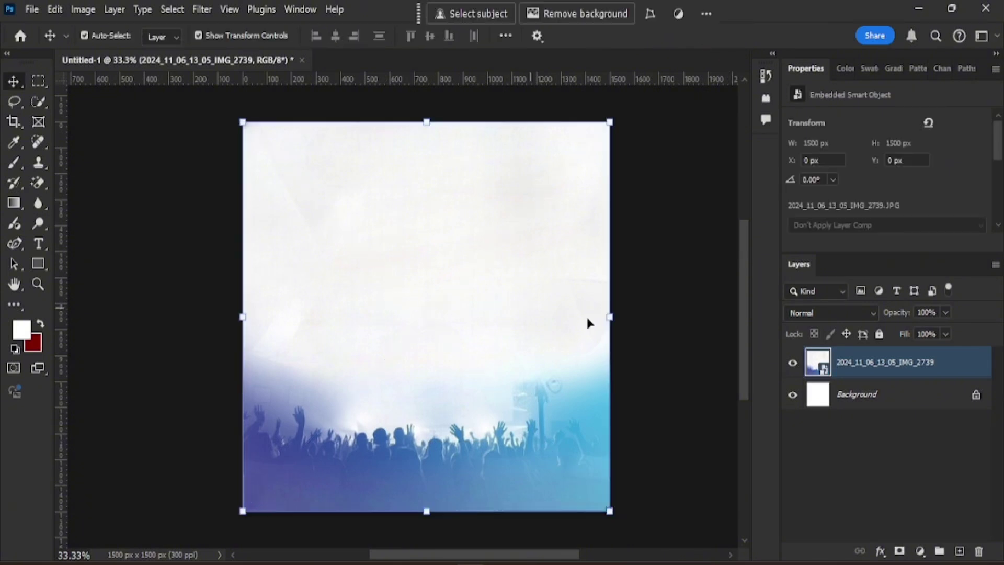
Step: Place the pink crown-and-shield image 2024_11_06_13_02_IMG_2727 as an embedded object above the crowd background
click(31, 12)
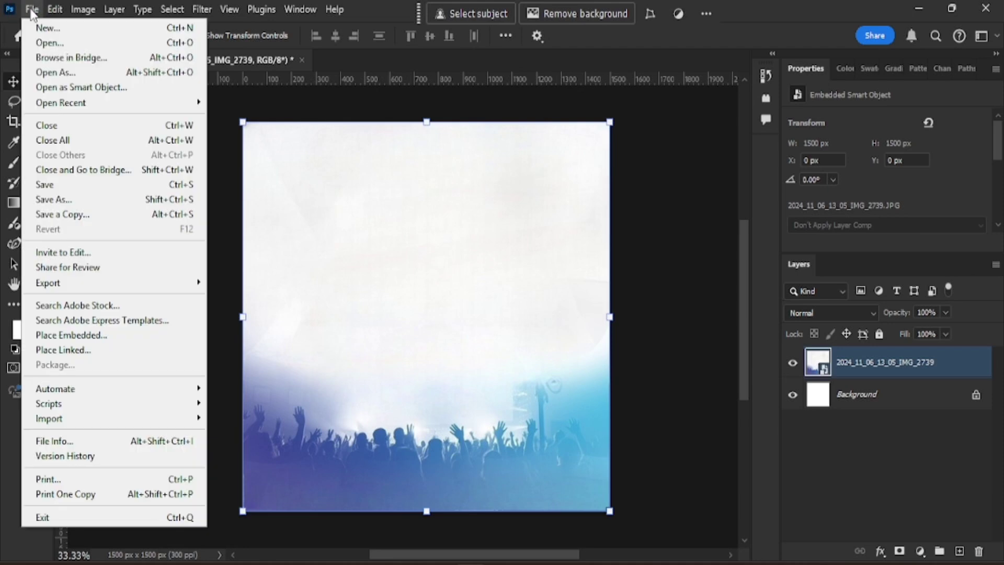
click(85, 337)
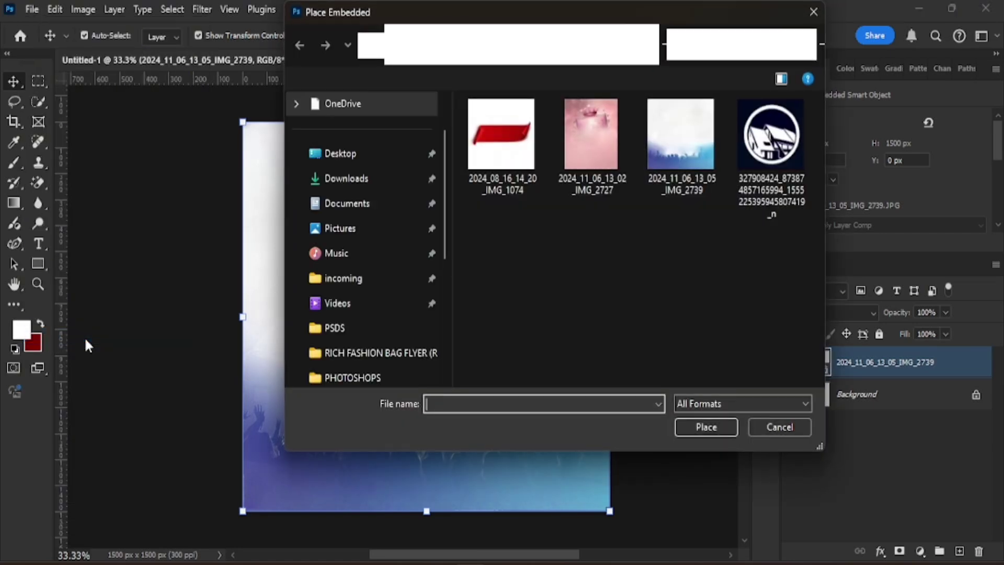
double_click(584, 133)
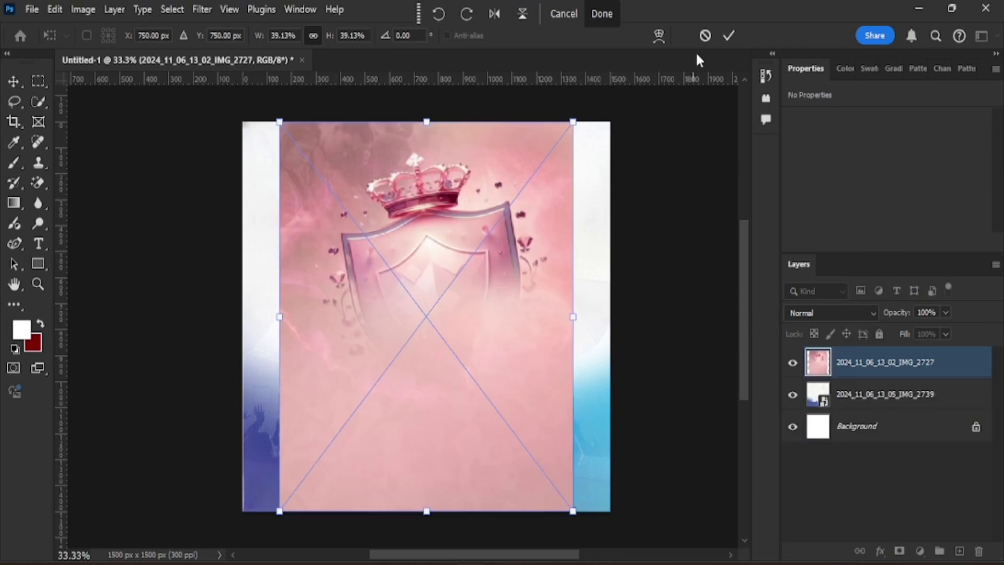
click(733, 36)
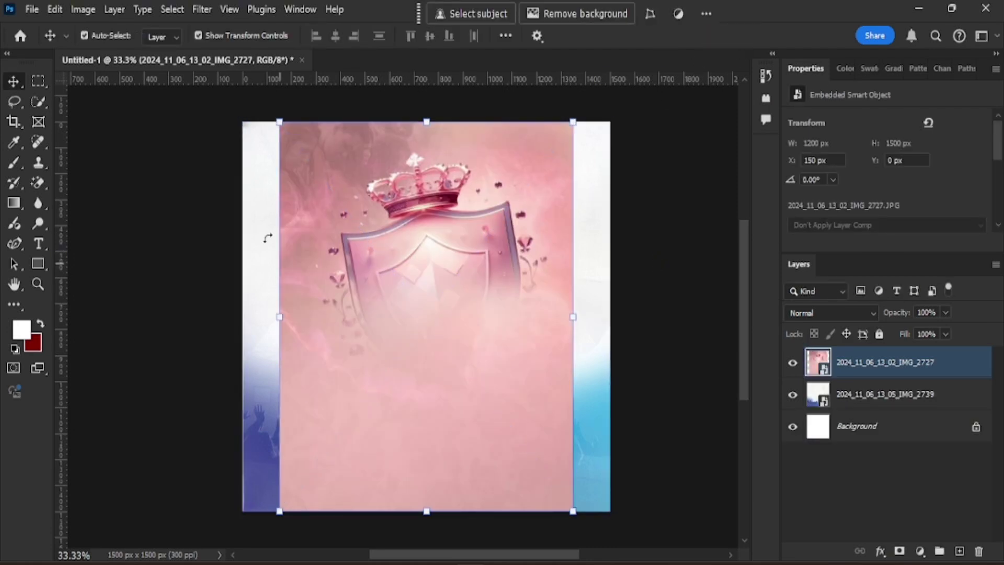
Step: Add a layer mask to the crown-and-shield image layer
click(598, 269)
click(569, 309)
click(899, 552)
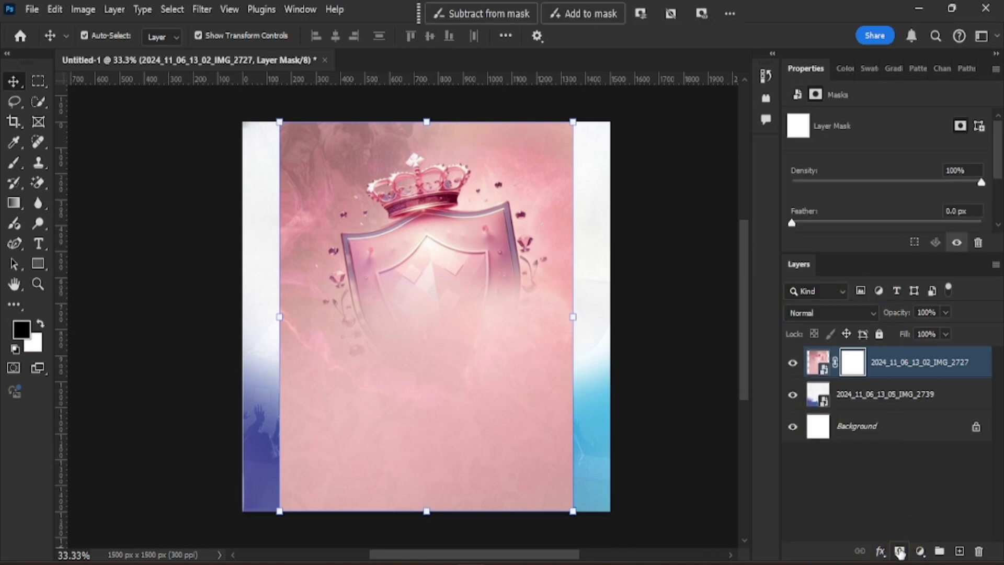
Step: Set up a Soft Round brush with 0% hardness and 84% opacity for painting the mask
click(15, 165)
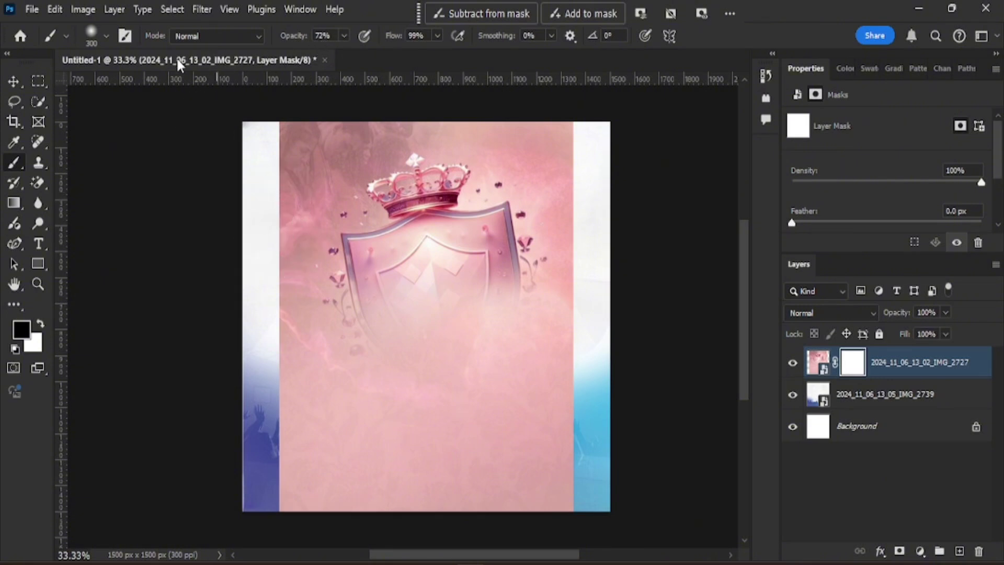
click(107, 36)
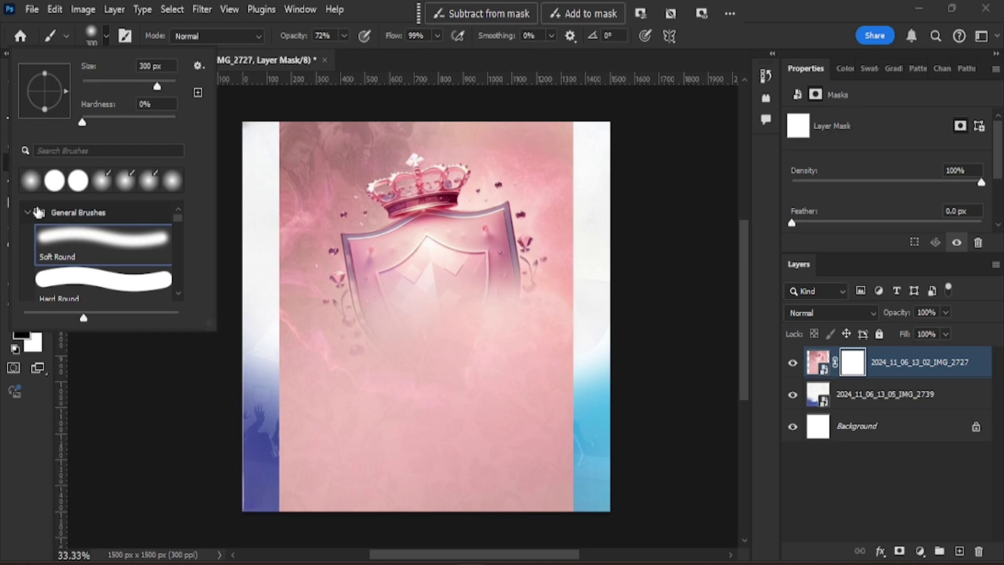
click(30, 180)
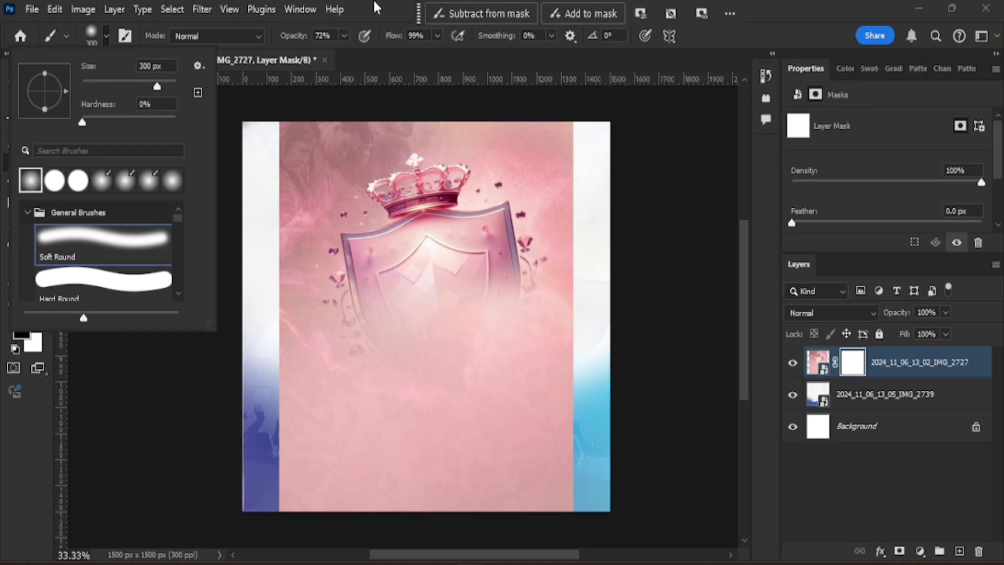
click(344, 35)
click(344, 35)
drag(352, 56, 352, 57)
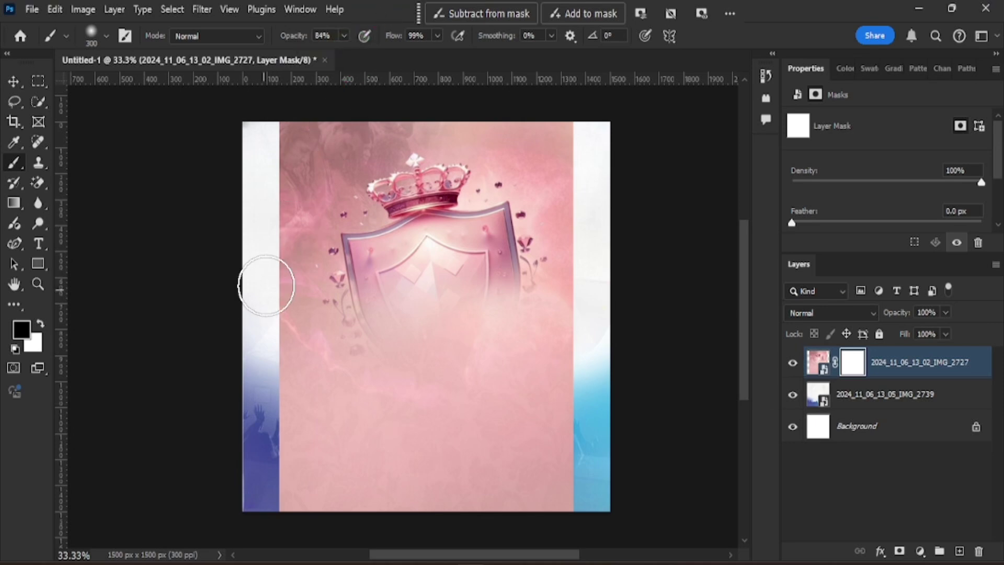
Step: Enlarge the brush to 600 px and paint black on the mask to hide the lower part of the shield image
key(bracketright)
key(bracketright)
key(bracketright)
mouse_move(281, 354)
mouse_down()
mouse_move(290, 413)
mouse_move(280, 402)
mouse_move(322, 440)
mouse_move(286, 442)
mouse_move(369, 475)
mouse_move(579, 484)
mouse_move(311, 431)
mouse_move(378, 445)
mouse_move(523, 432)
mouse_move(262, 497)
mouse_move(411, 472)
mouse_up()
mouse_move(489, 441)
mouse_down()
mouse_move(533, 438)
mouse_move(455, 410)
mouse_up()
click(242, 320)
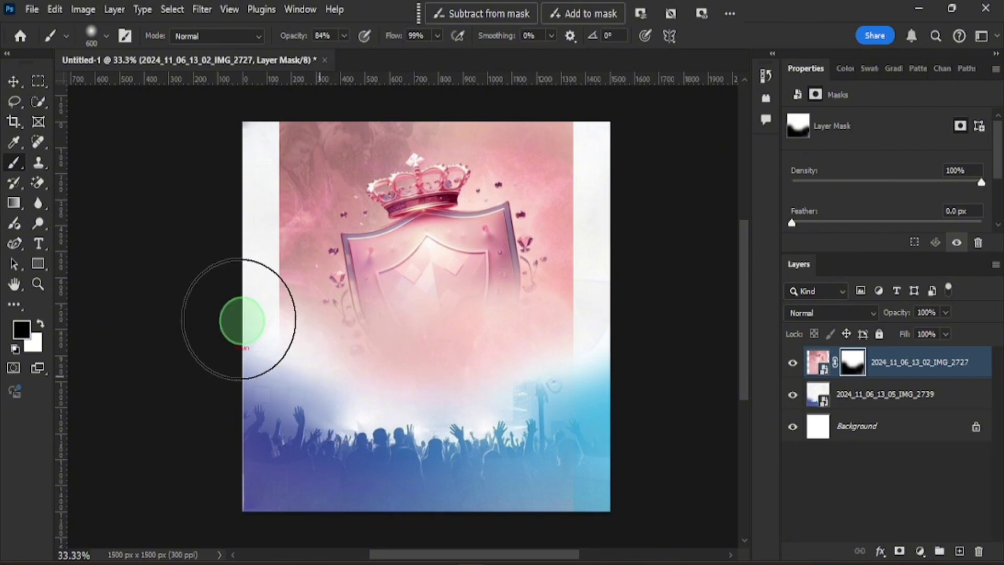
Step: Reduce the brush size and mask out the side and upper edges of the shield image to blend it into the background
key(bracketleft)
key(bracketleft)
key(bracketleft)
click(264, 176)
mouse_move(264, 175)
mouse_down()
mouse_move(274, 325)
mouse_move(269, 185)
mouse_move(282, 128)
mouse_move(281, 149)
mouse_move(384, 90)
mouse_move(296, 125)
mouse_move(517, 100)
mouse_move(481, 108)
mouse_up()
key(bracketleft)
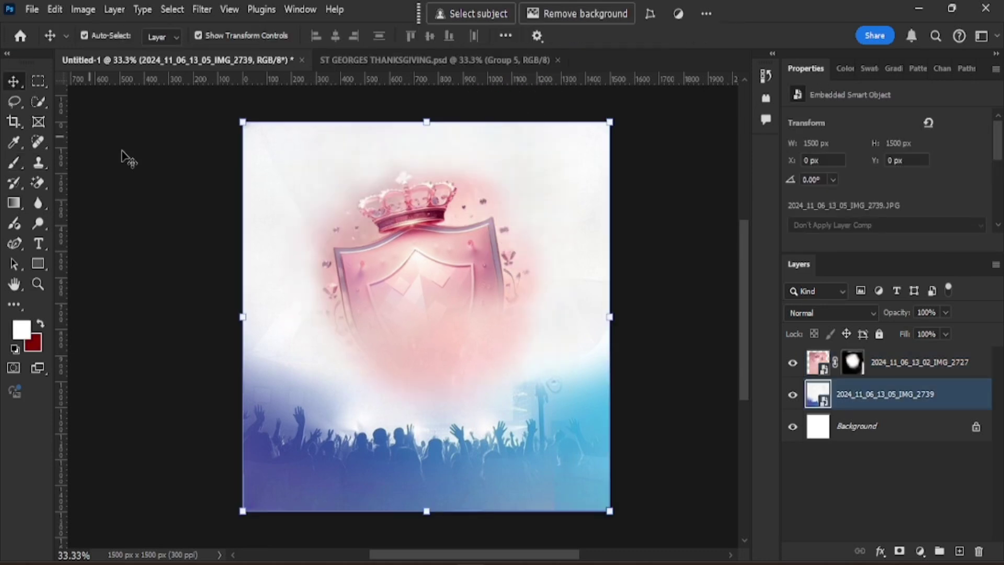
Step: Nudge the masked crown-and-shield image horizontally to X 121 px and deselect it
click(416, 231)
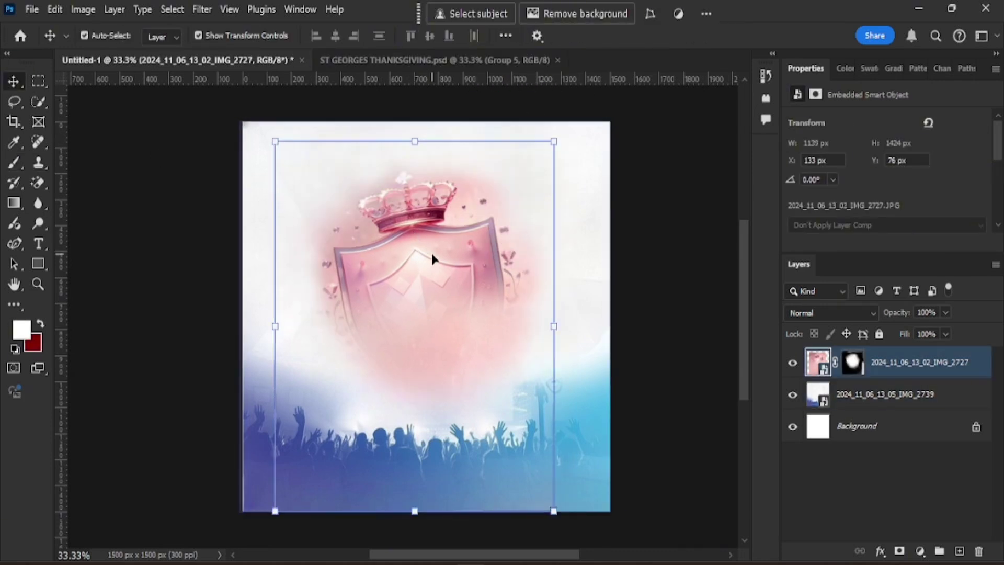
mouse_move(405, 256)
mouse_down()
mouse_move(417, 255)
mouse_move(403, 257)
mouse_up()
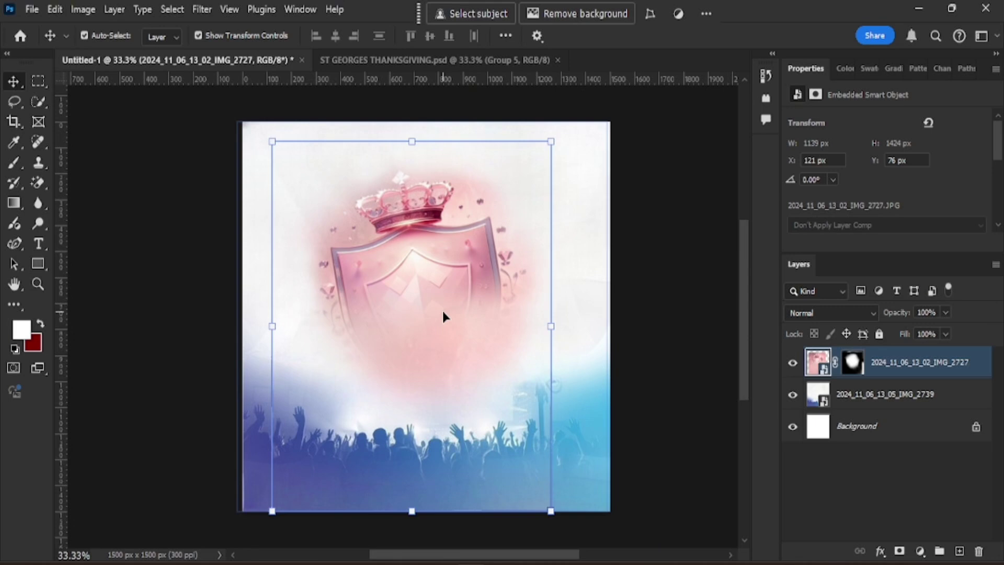
click(670, 338)
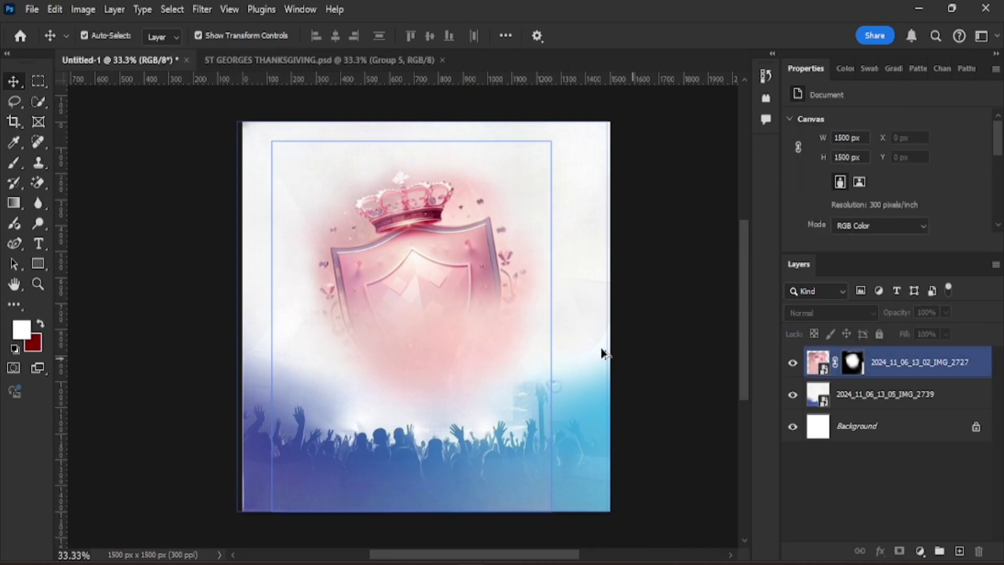
Step: Add a Hue/Saturation adjustment layer above the crown-and-shield layer and clip it to that layer
click(602, 353)
scroll(602, 353, up, 1)
click(902, 374)
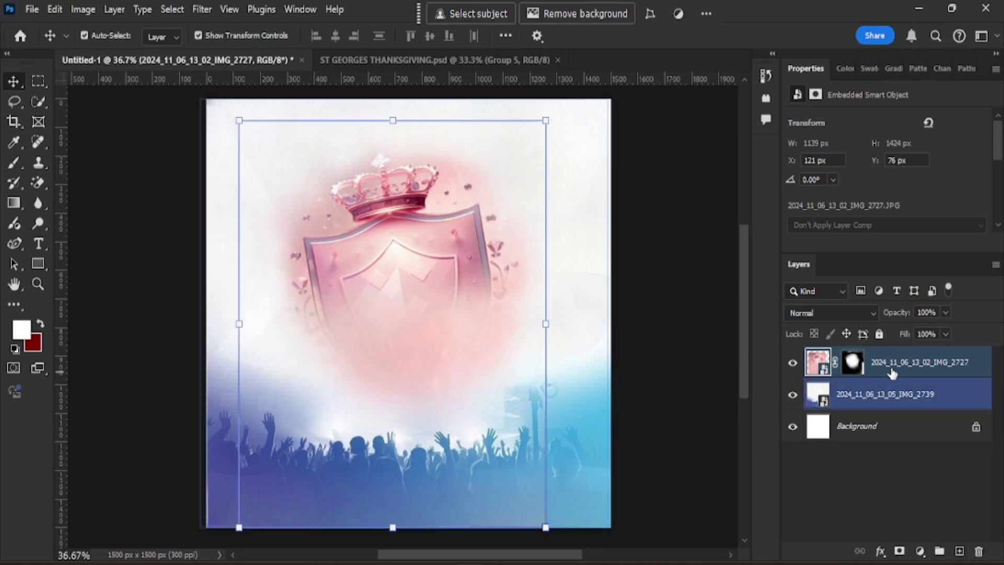
click(919, 552)
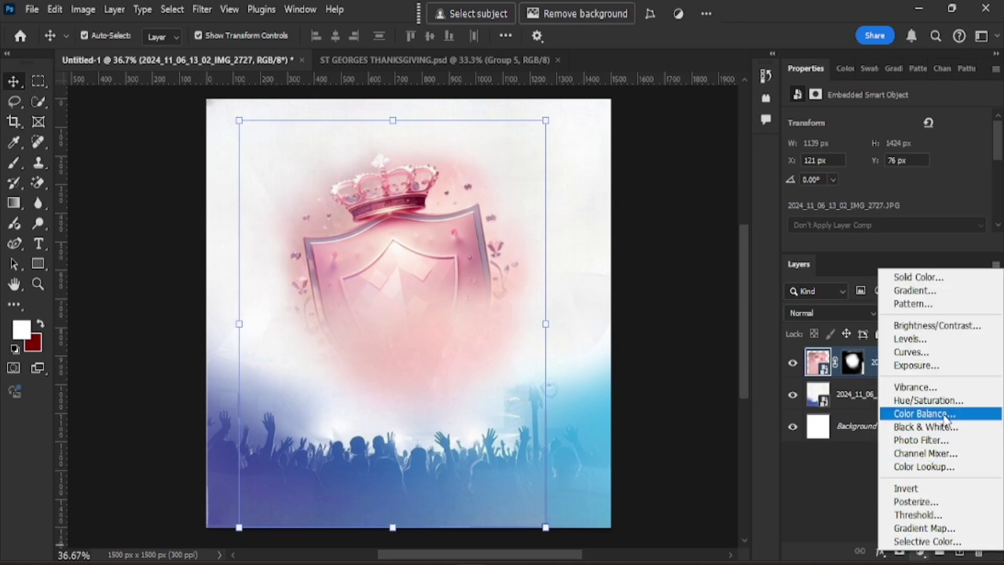
click(929, 400)
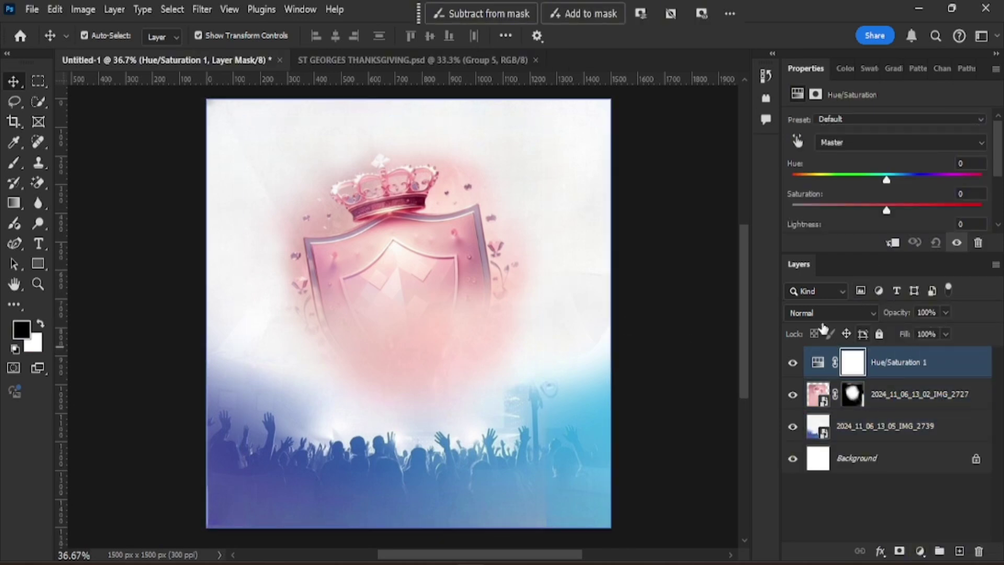
click(894, 246)
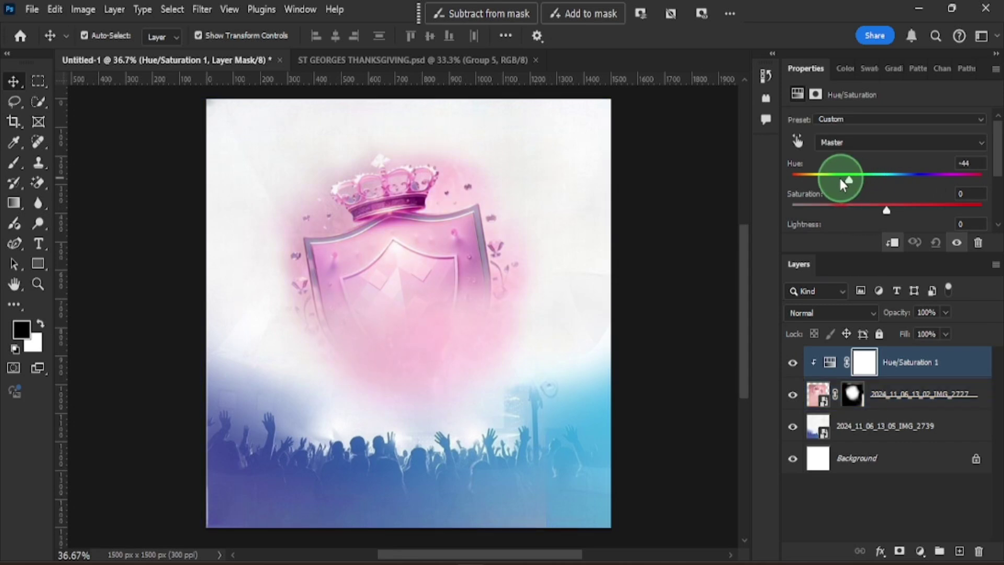
Step: Set the adjustment's Hue to -94 and release its clipping so it affects all layers below
drag(839, 179, 819, 179)
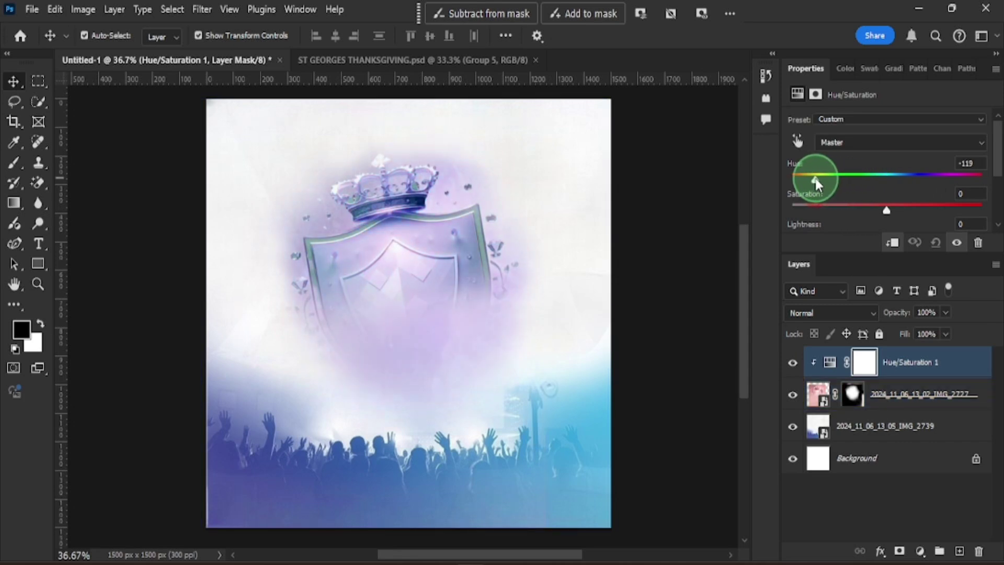
drag(818, 180, 824, 183)
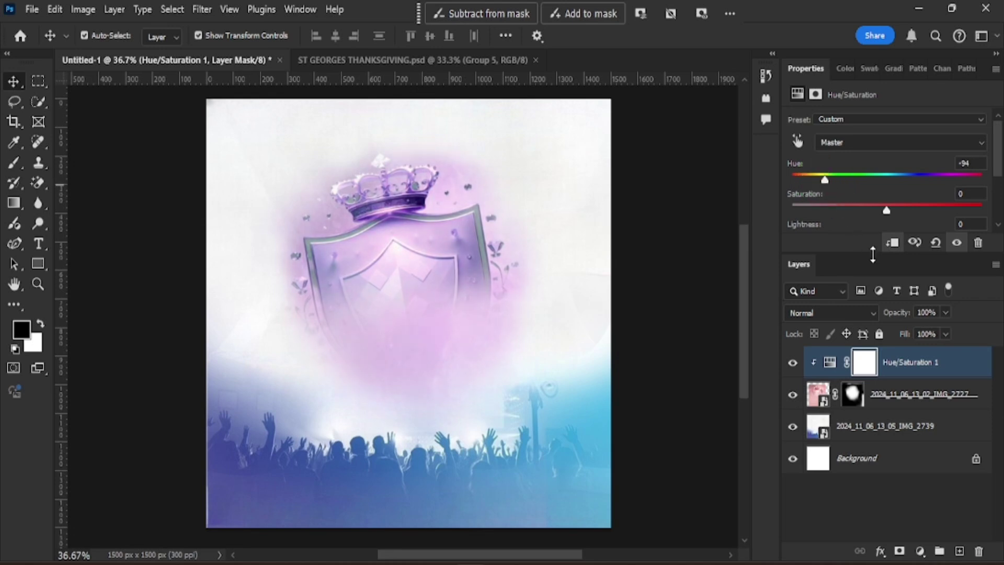
click(892, 243)
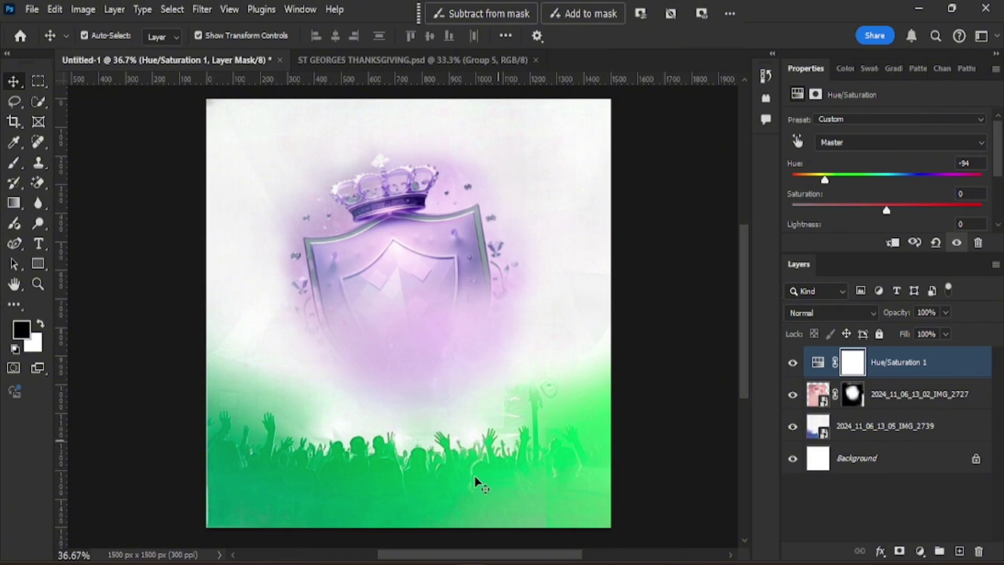
Step: Clip the Hue/Saturation adjustment to the crown-and-shield layer and set its Hue to -47
ctrl+click(868, 432)
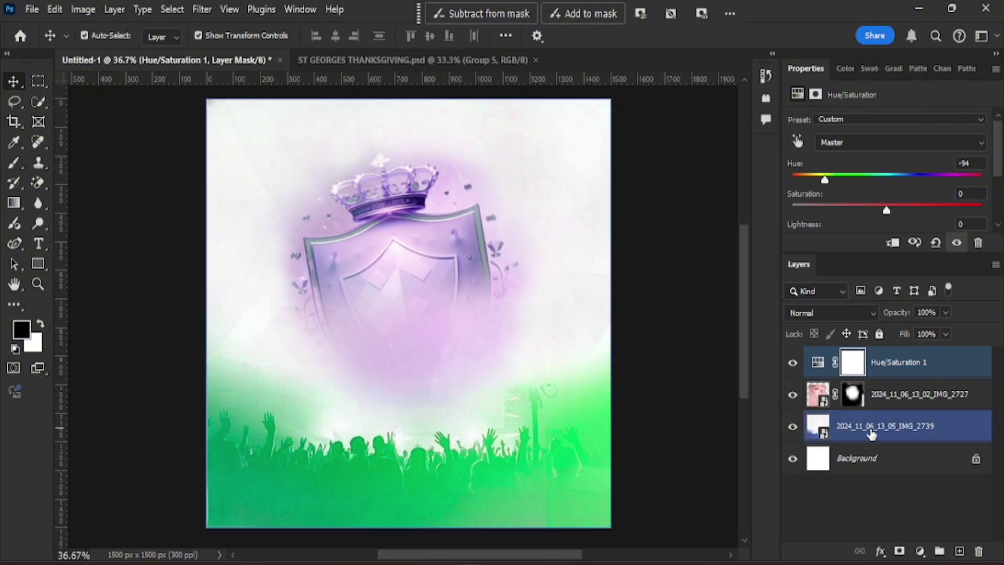
ctrl+click(863, 434)
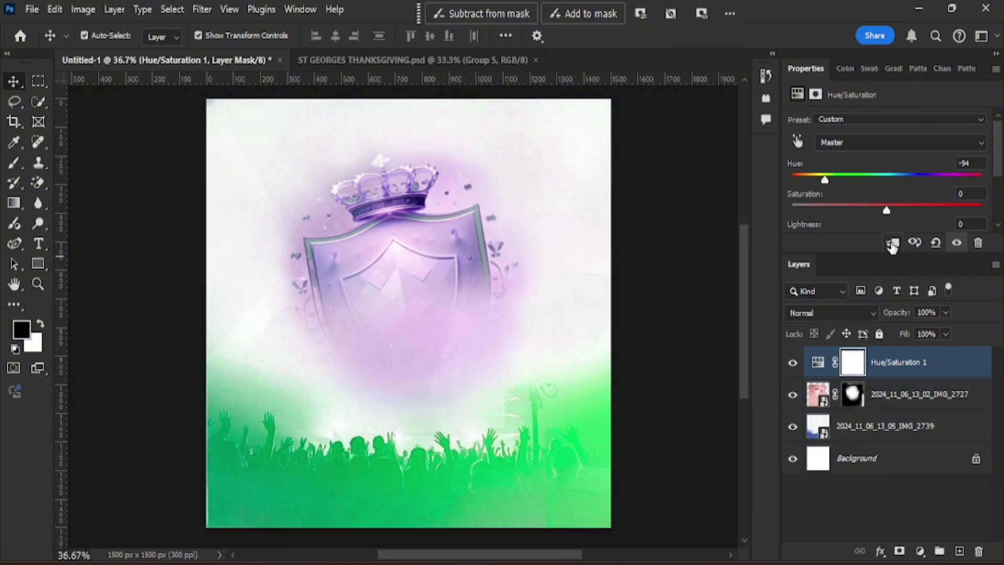
click(893, 243)
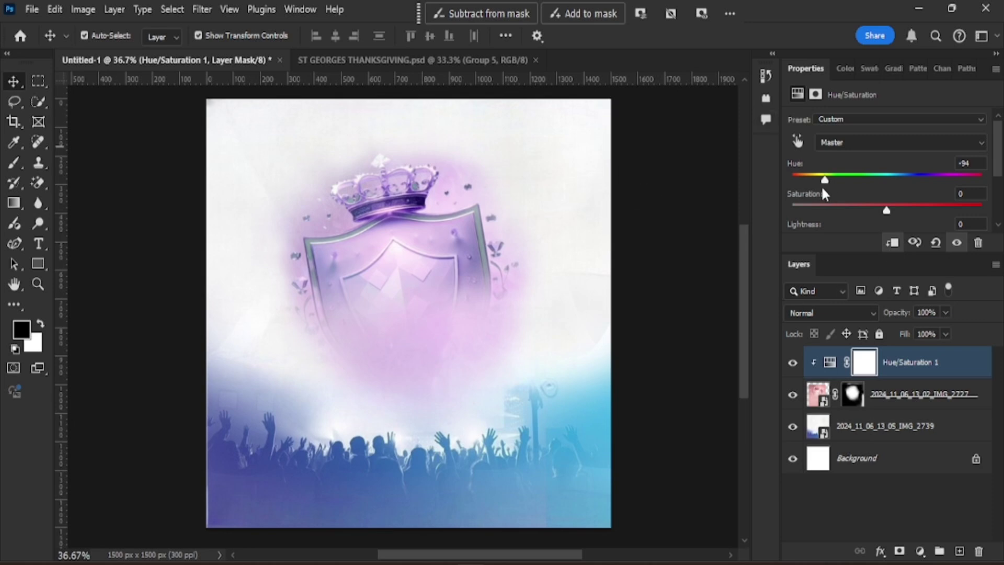
drag(827, 178, 834, 183)
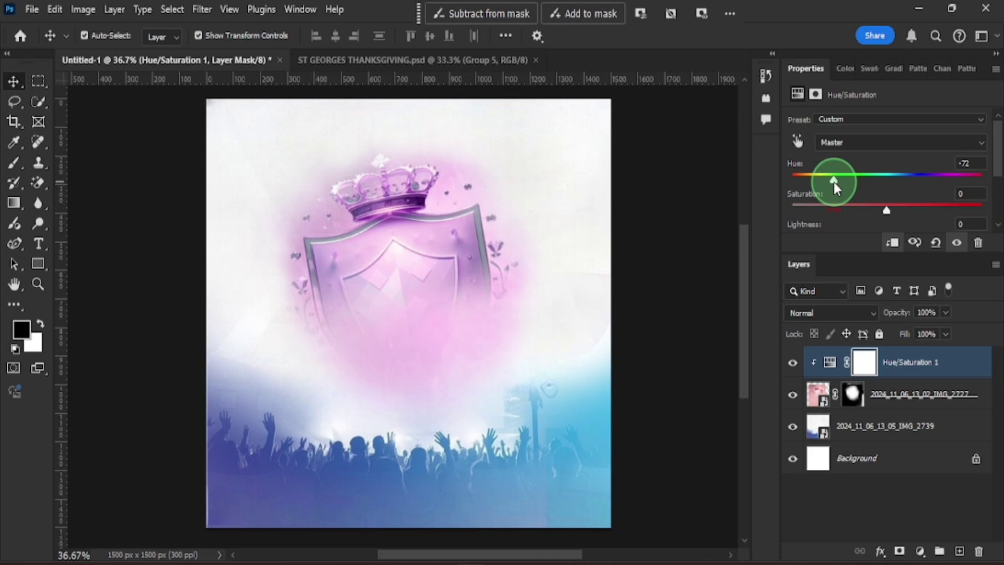
drag(835, 184, 842, 184)
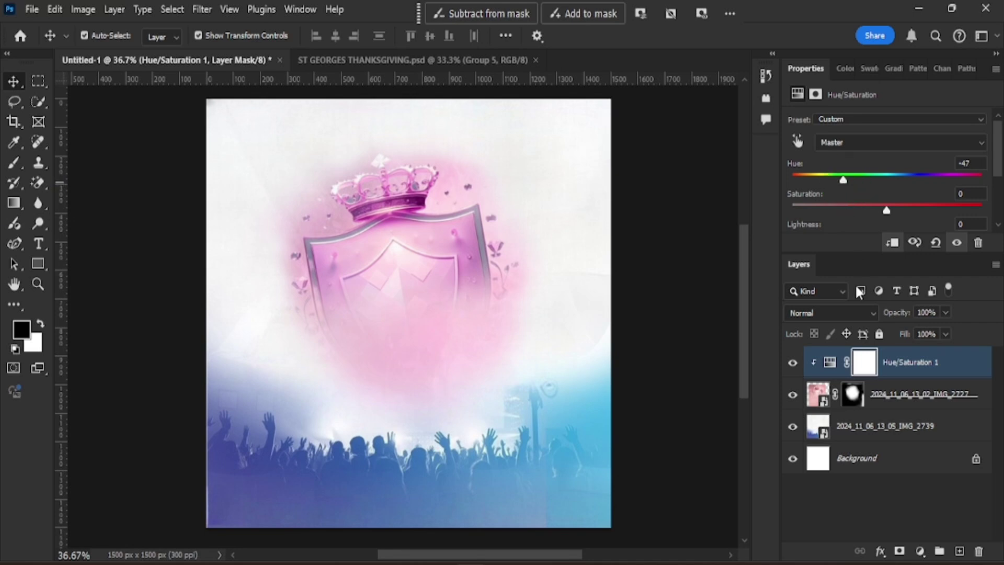
Step: Convert the Hue/Saturation adjustment and the crown-and-shield layer together into one smart object
key(ctrl+2)
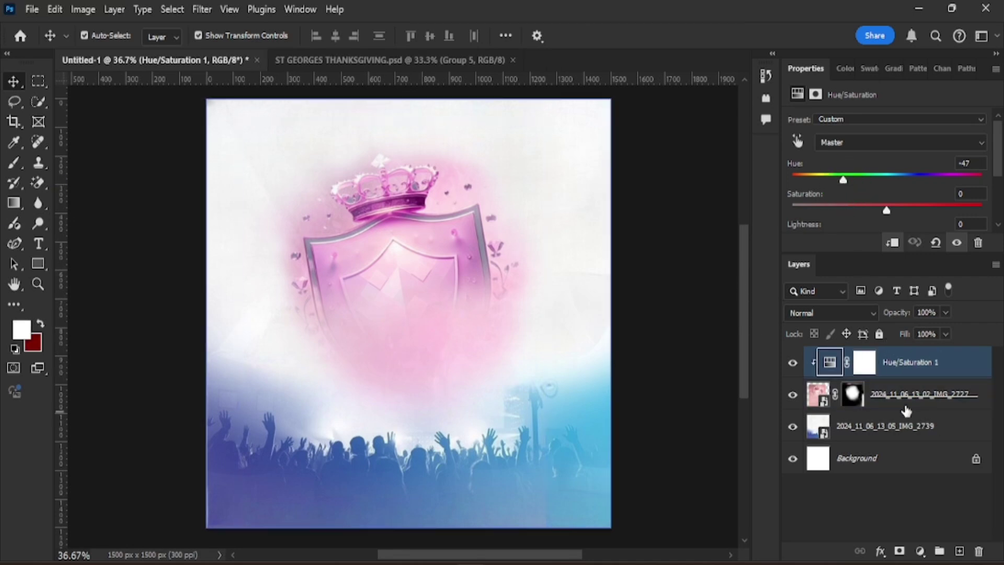
key(ctrl)
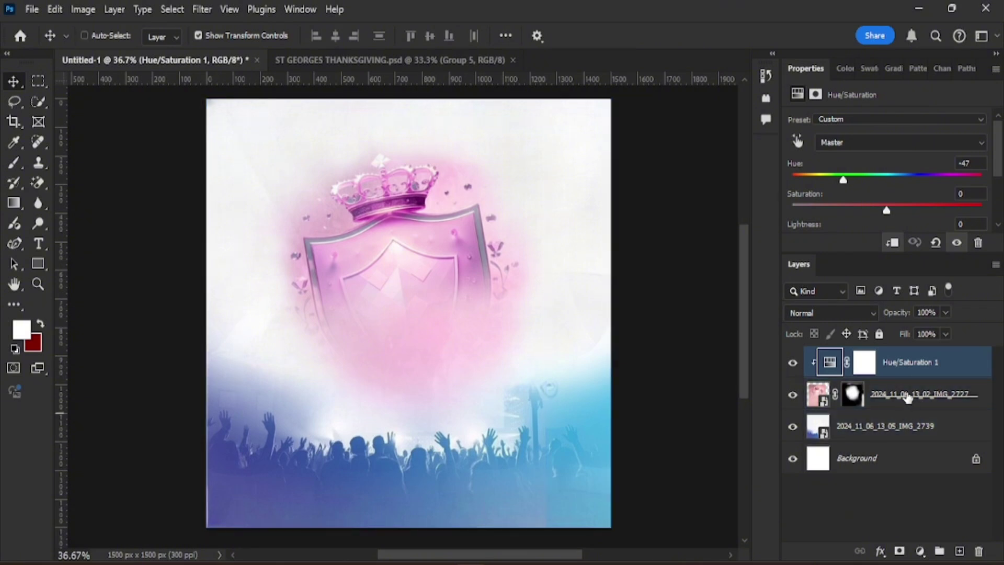
ctrl+click(908, 398)
right_click(891, 394)
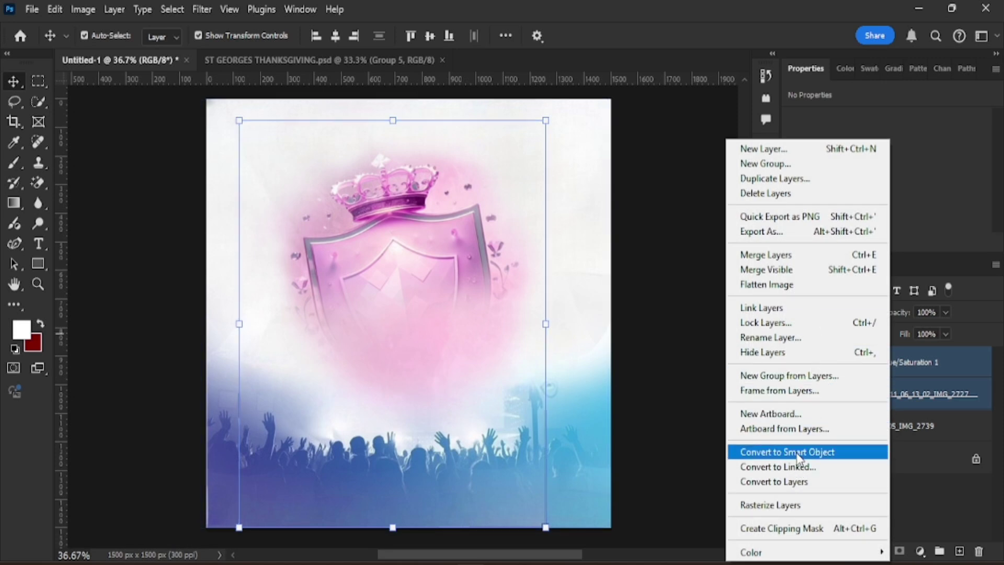
click(798, 453)
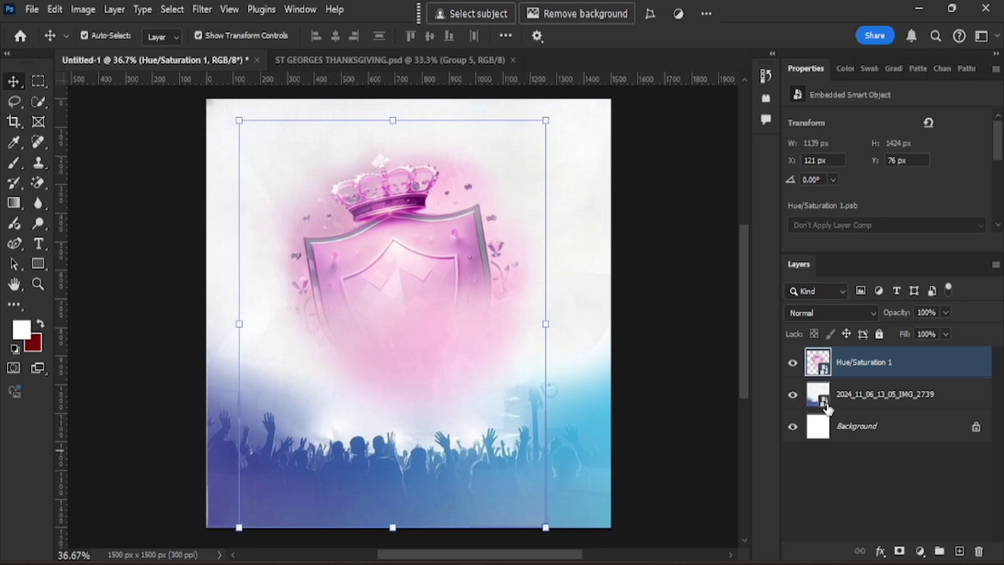
Step: Group the crown-and-shield smart object with the crowd image layer and name the group "background"
click(793, 362)
click(794, 365)
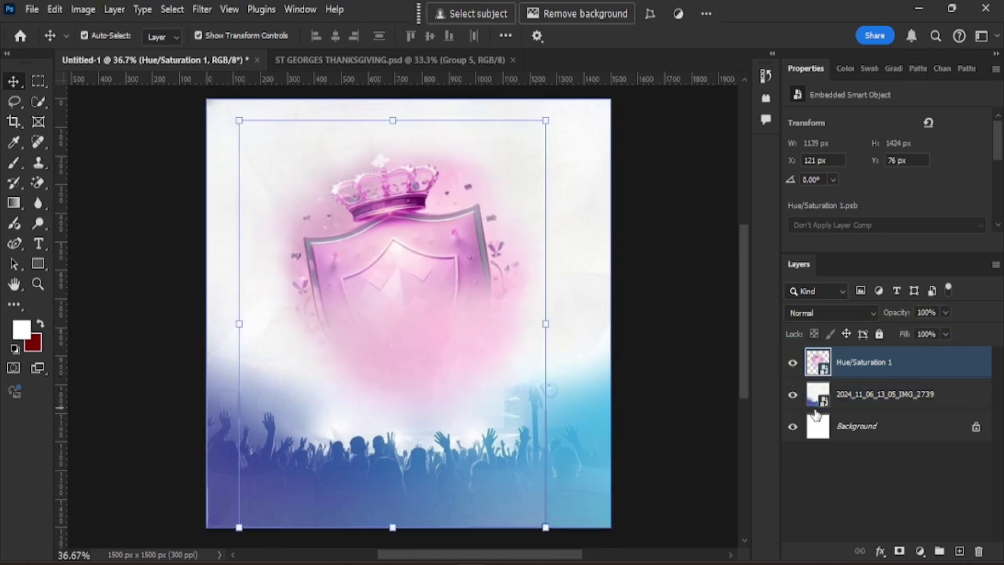
click(791, 397)
click(791, 397)
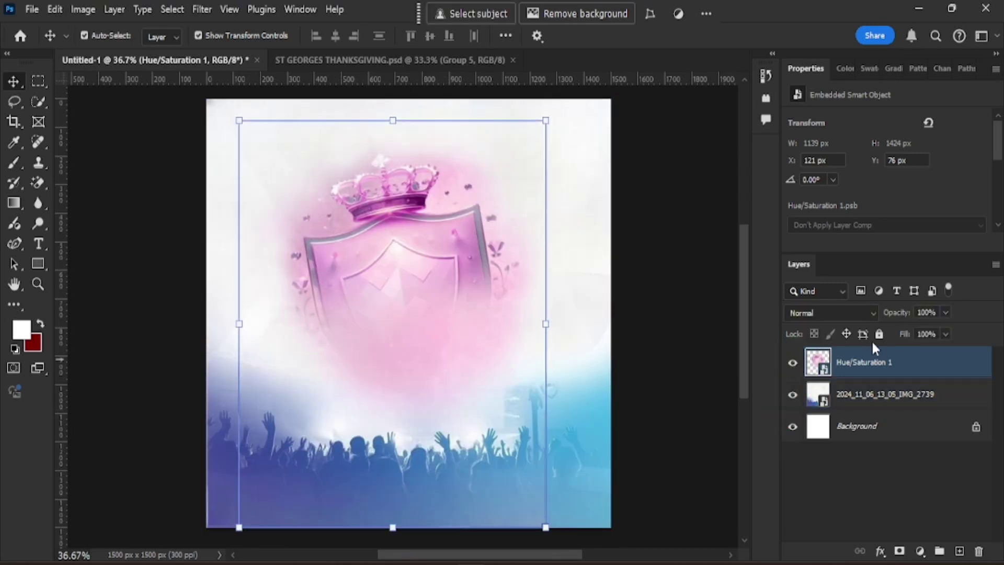
key(ctrl)
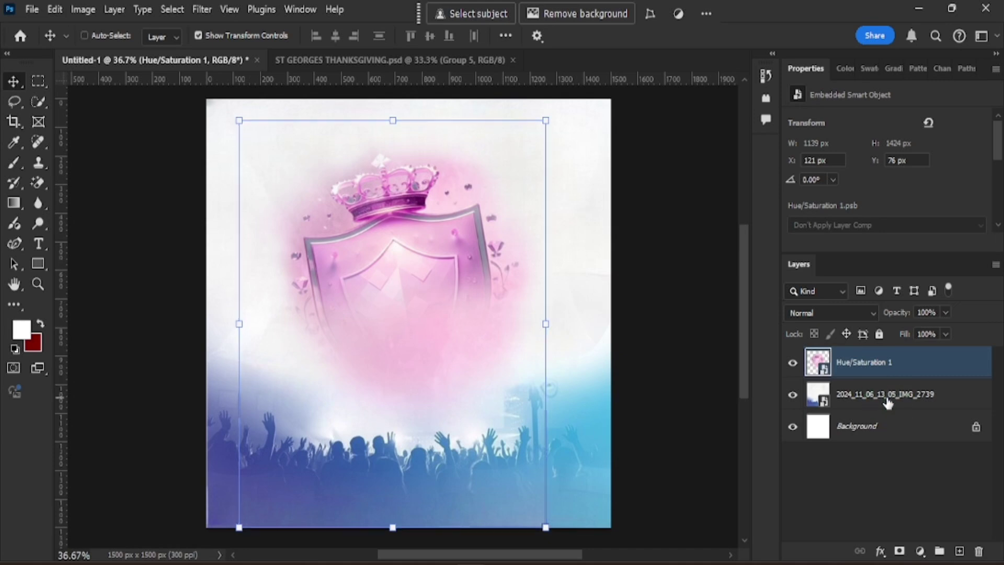
ctrl+click(888, 402)
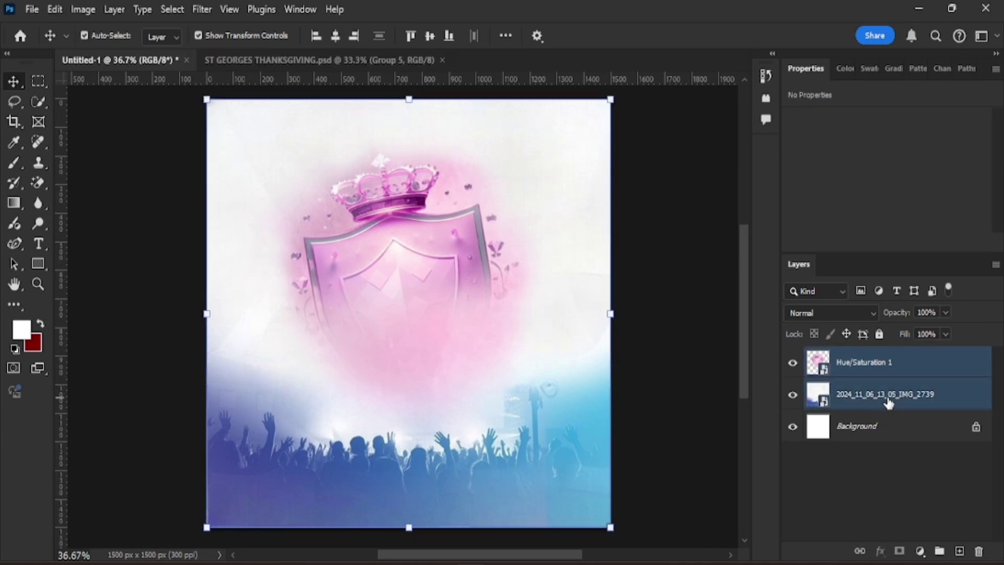
key(ctrl+g)
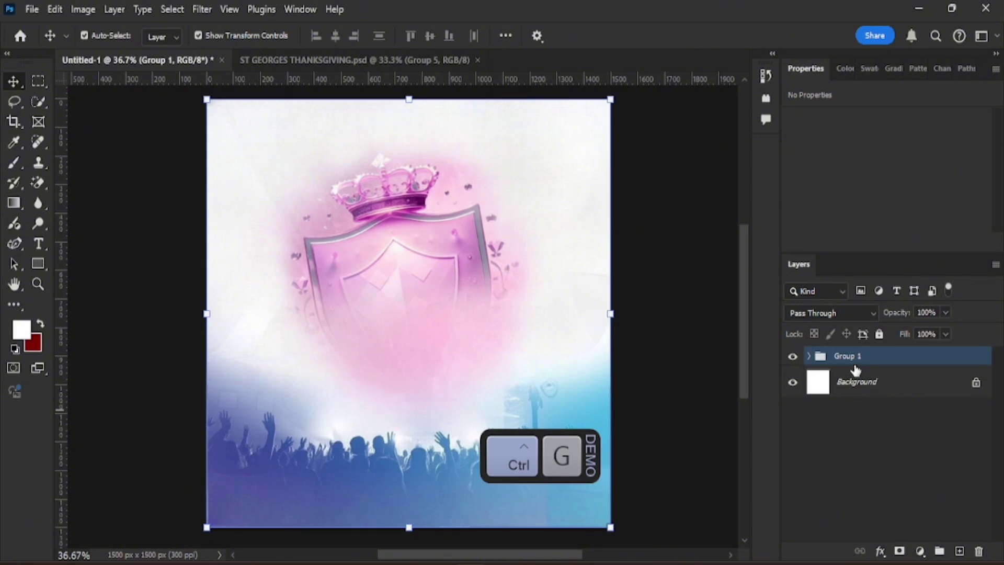
double_click(856, 361)
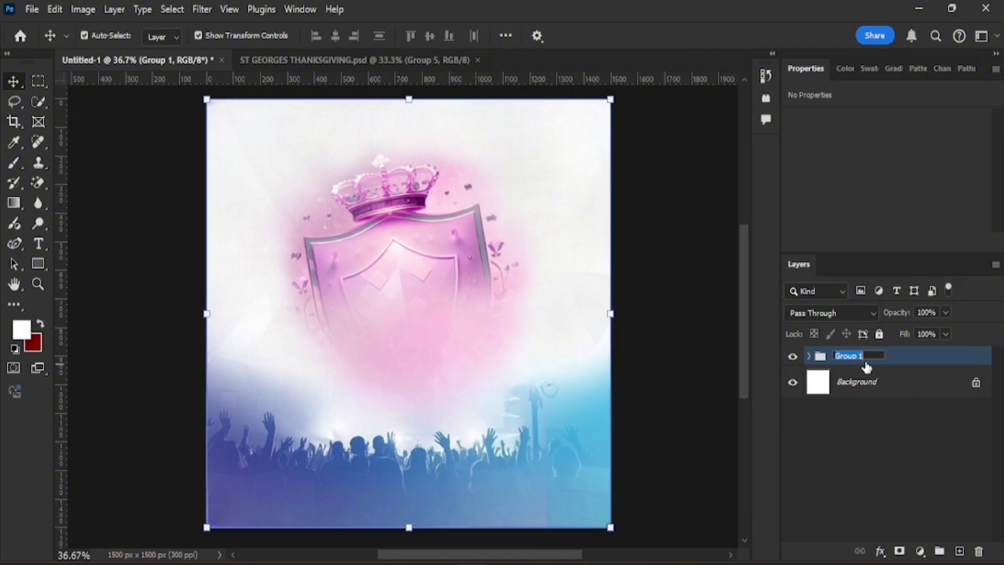
text(background)
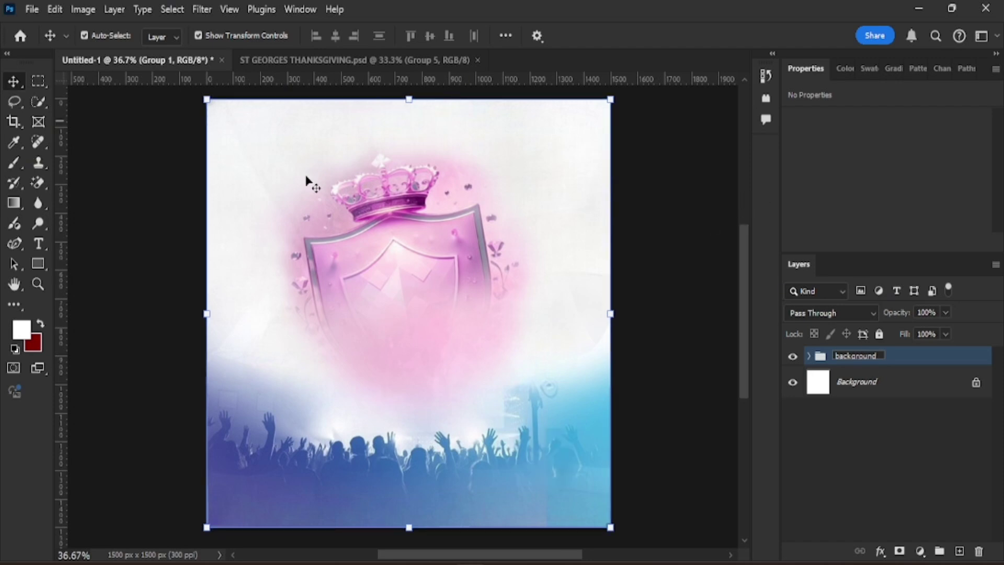
click(665, 230)
Step: Place the church building logo as an embedded image over the crown, 397 px square at X 445 px, Y 175 px
scroll(651, 263, up, 2)
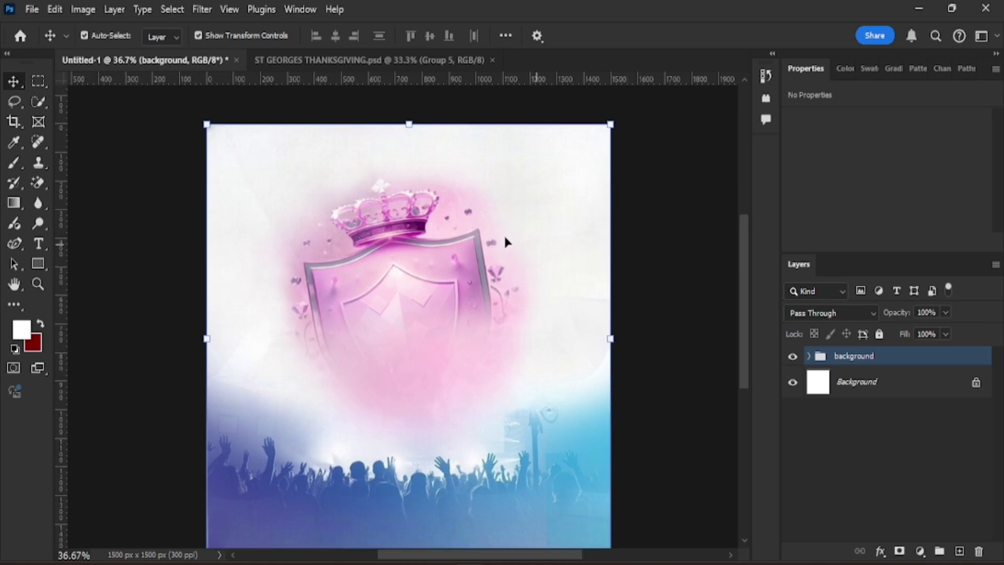
click(29, 9)
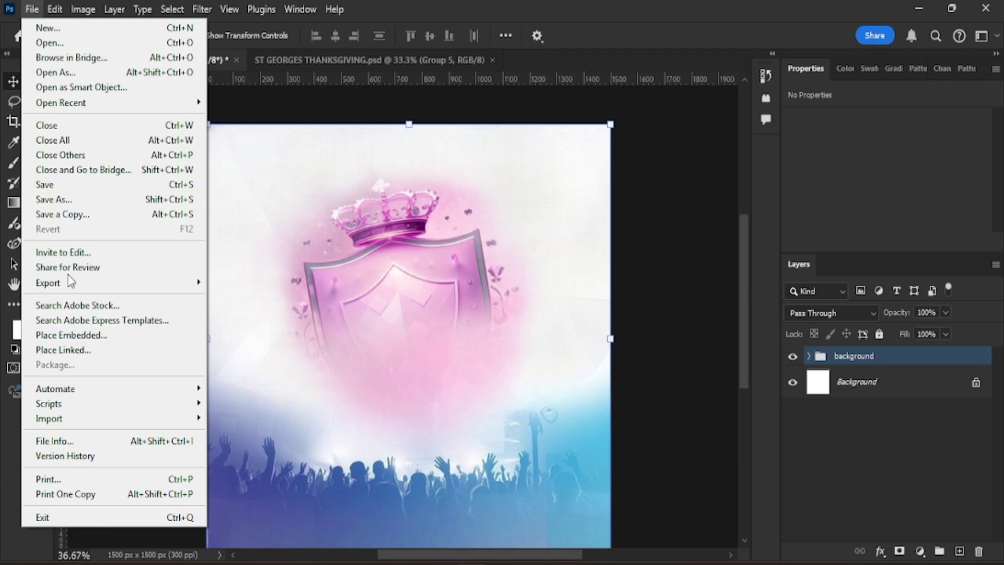
click(76, 341)
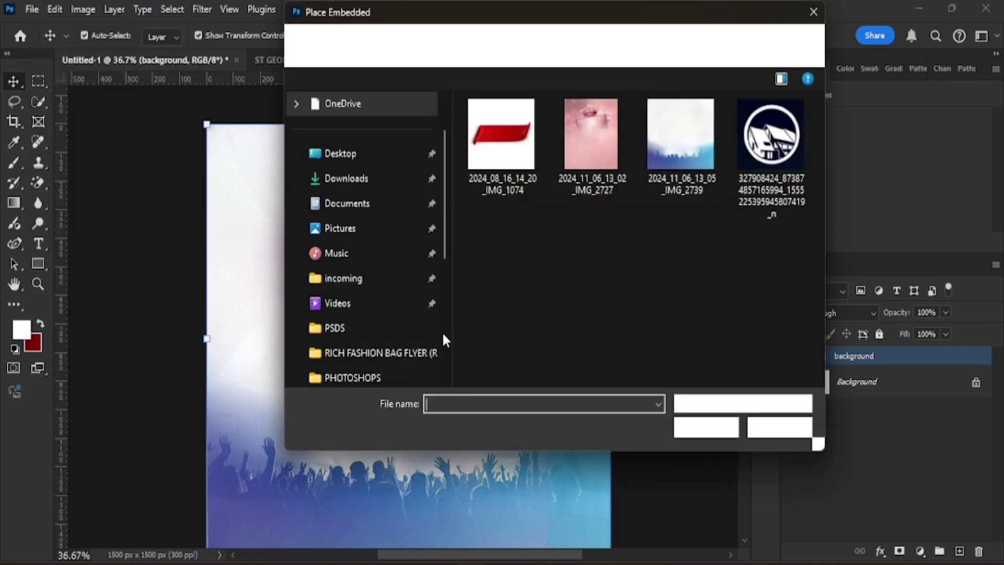
double_click(766, 177)
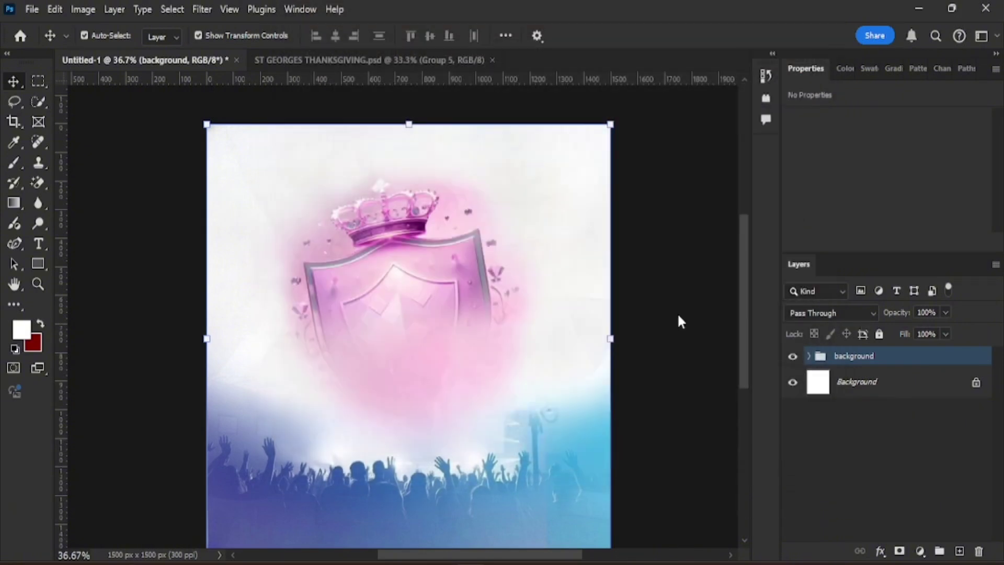
drag(427, 302, 399, 197)
click(728, 35)
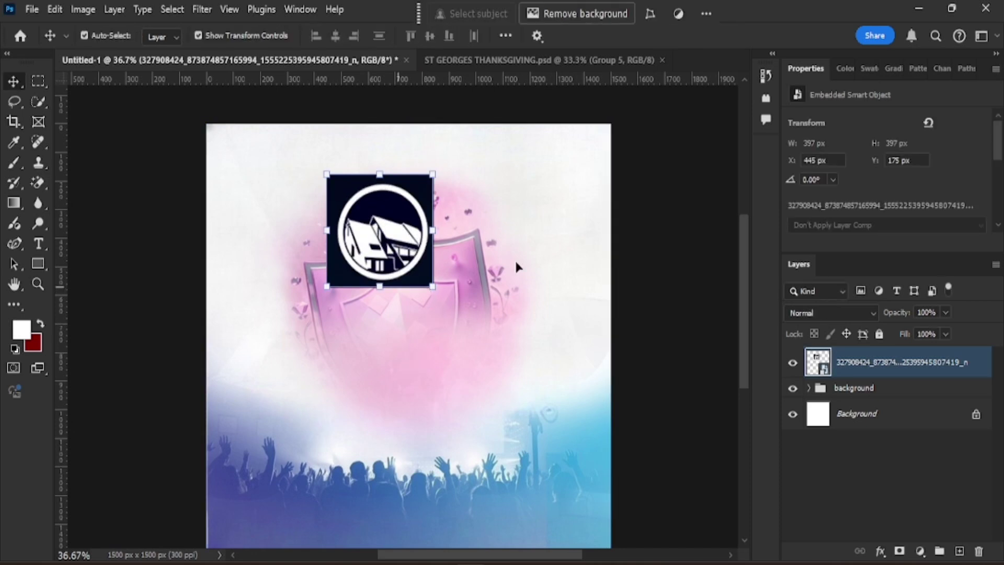
Step: Rasterize the logo layer and remove the dark square around its white ring with the Magic Eraser at tolerance 32
scroll(454, 328, up, 3)
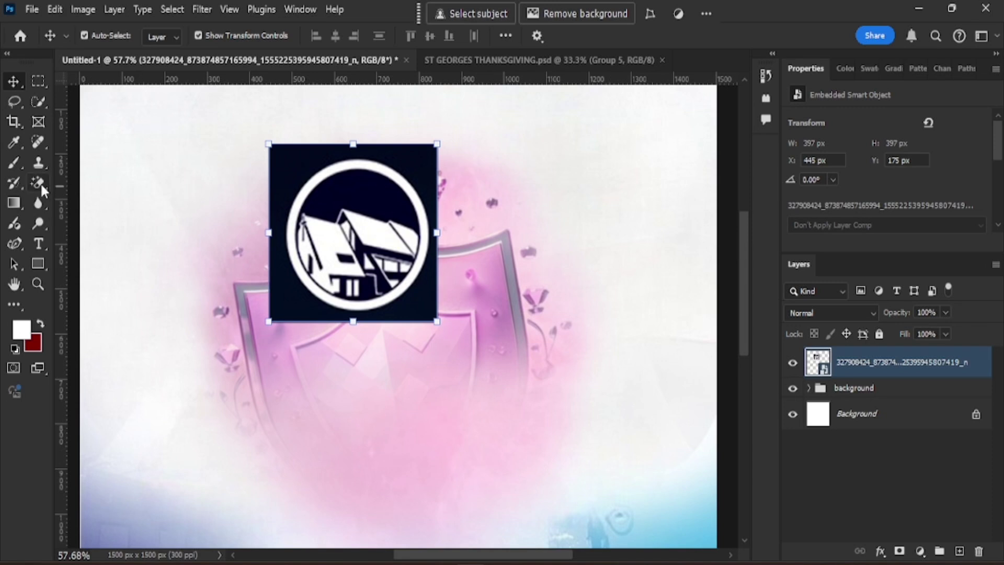
click(40, 183)
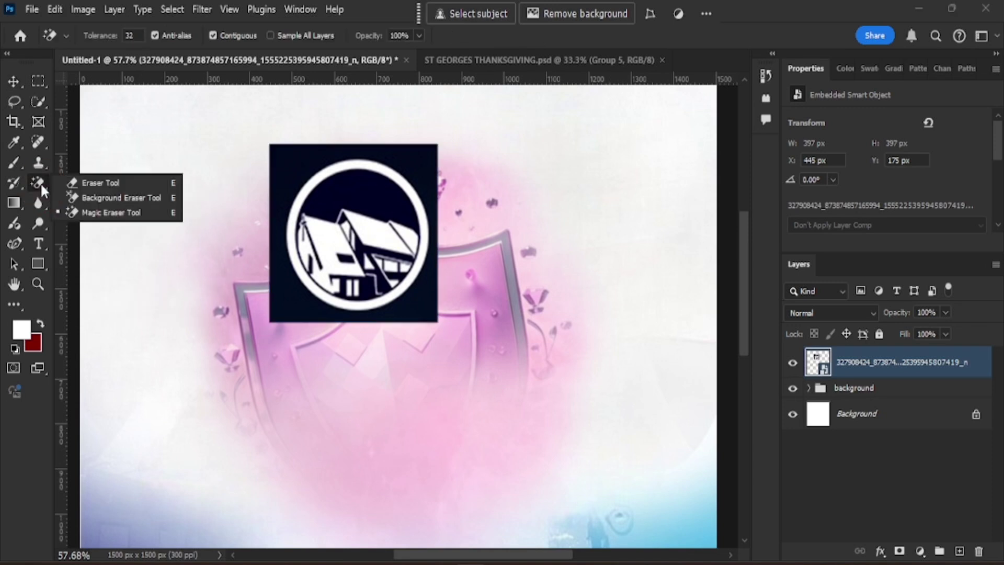
click(101, 214)
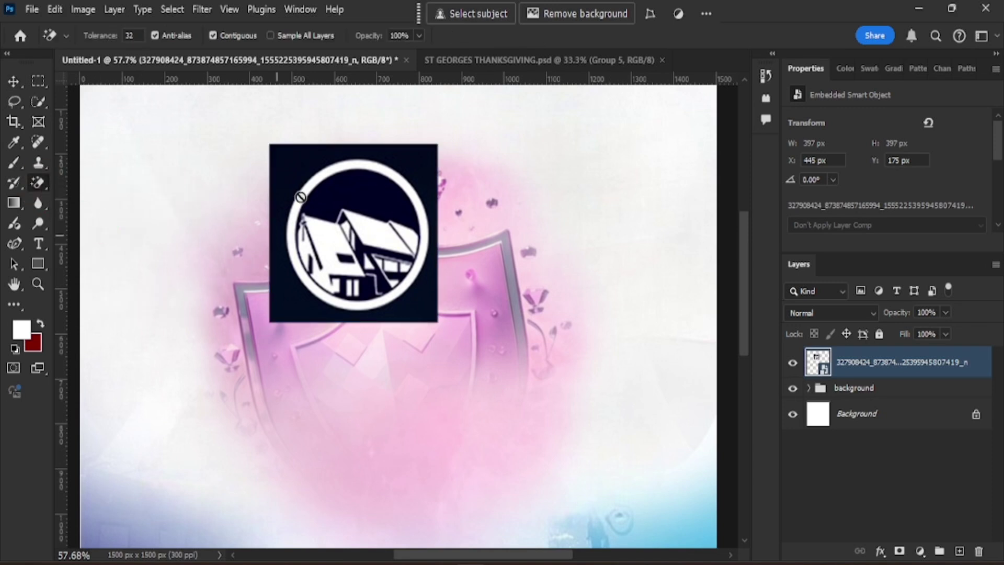
click(296, 159)
click(442, 223)
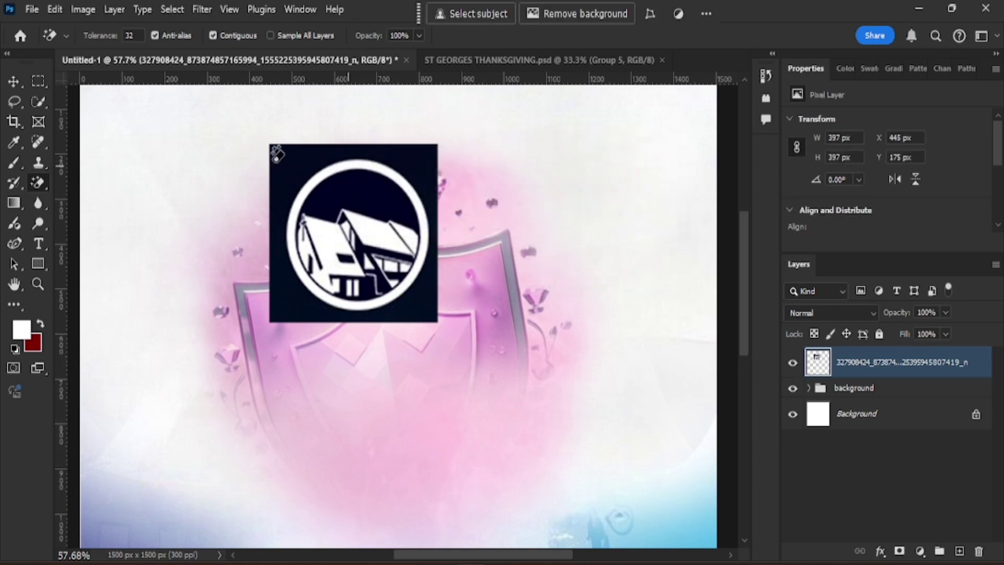
click(291, 156)
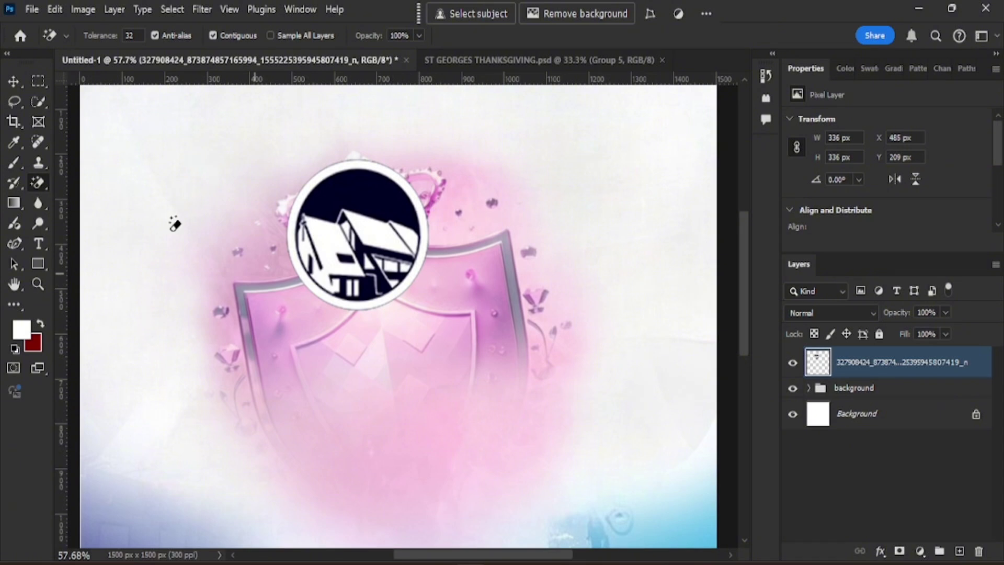
Step: Move the round logo above the crown and scale it to 152 px wide, at X 466 px, Y 35 px
key(v)
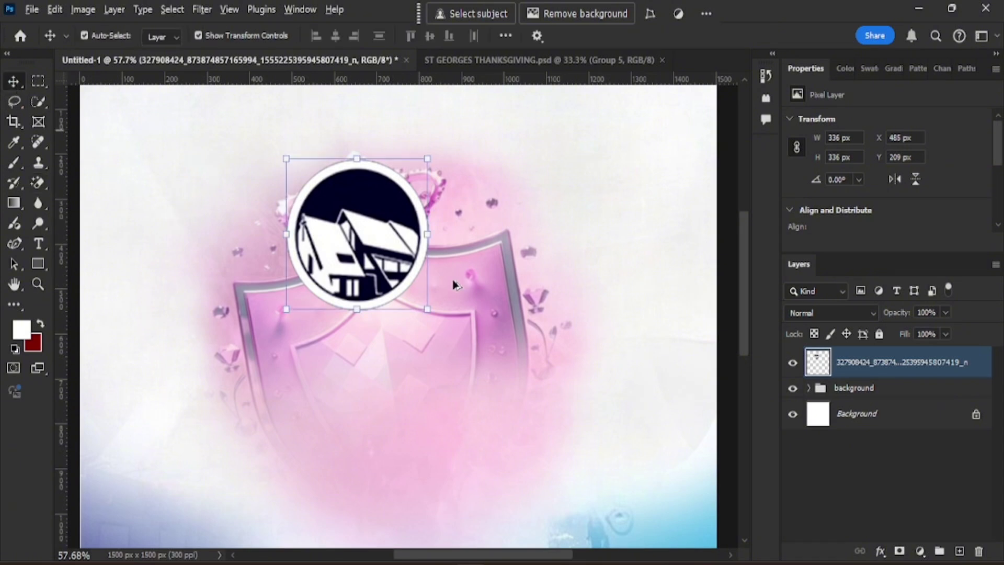
scroll(447, 293, down, 3)
drag(426, 299, 381, 195)
key(ctrl+t)
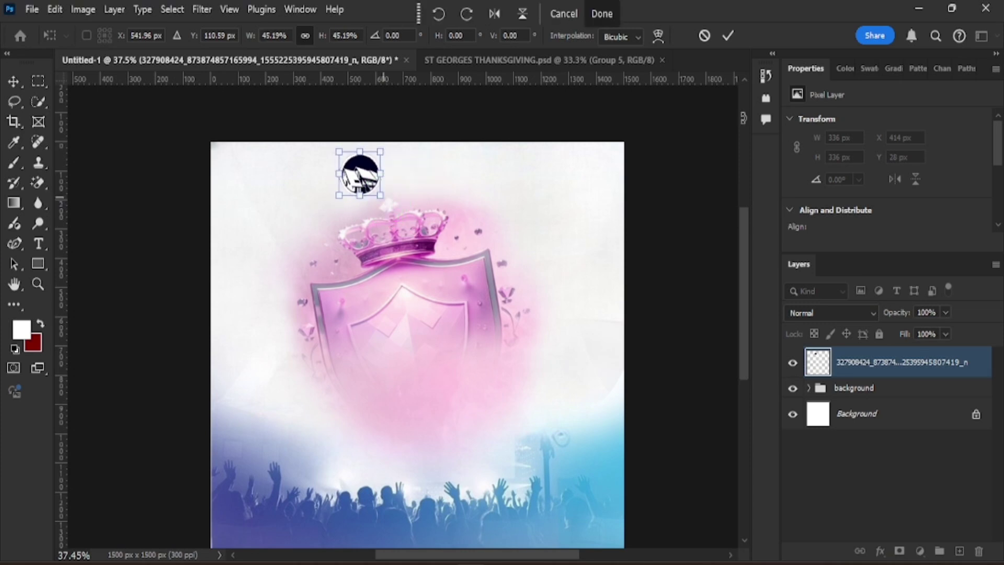
click(728, 38)
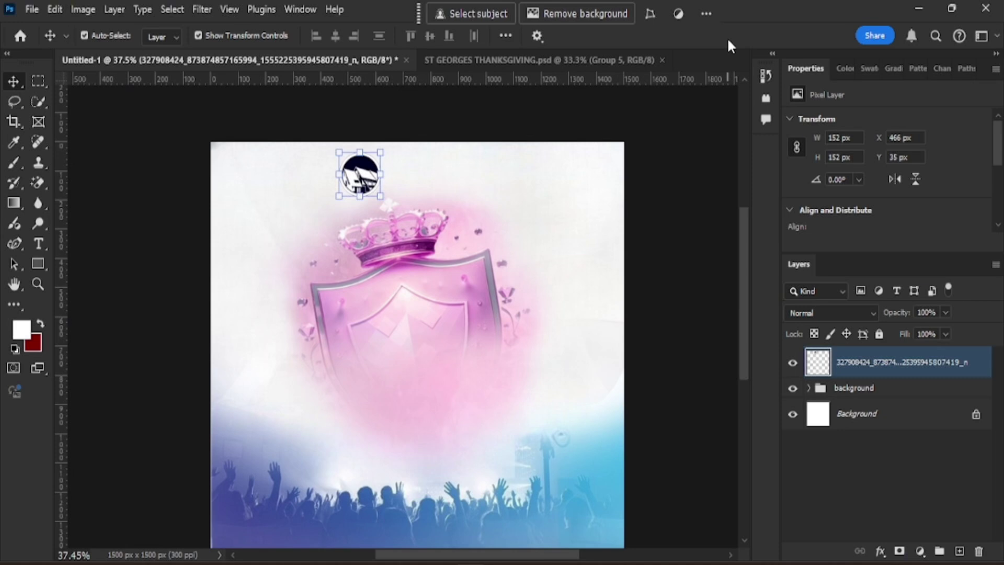
Step: Add the text "ST GEORGES CHURCH" near the flyer's upper edge, beside the round church logo
click(549, 253)
click(39, 244)
click(417, 172)
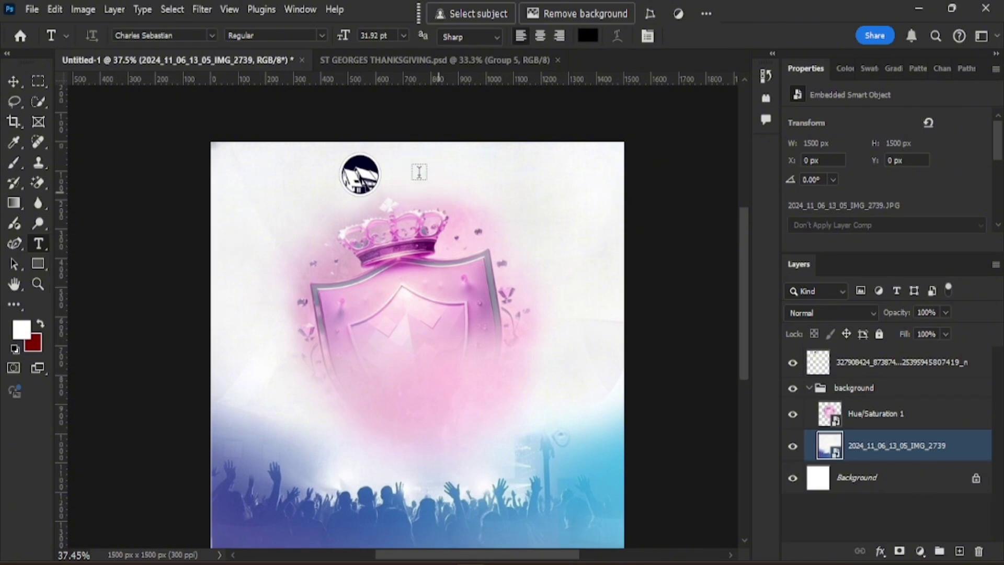
key(Caps_Lock)
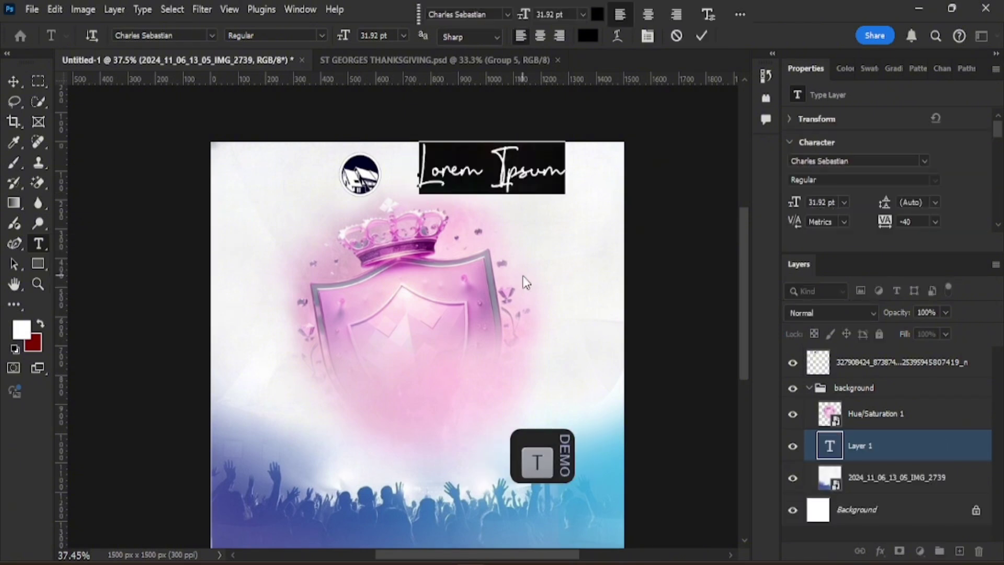
key(space)
text(ST)
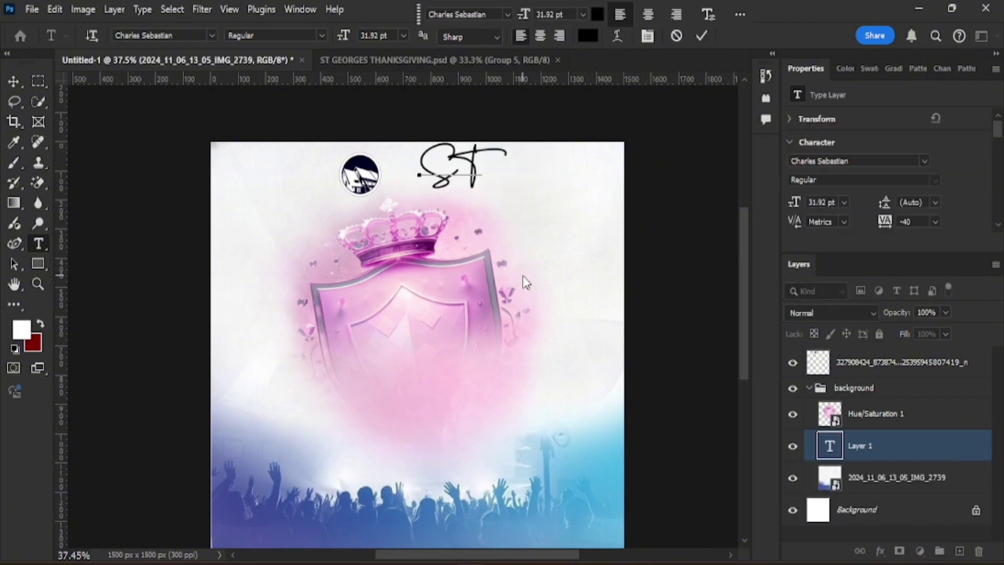
text(R)
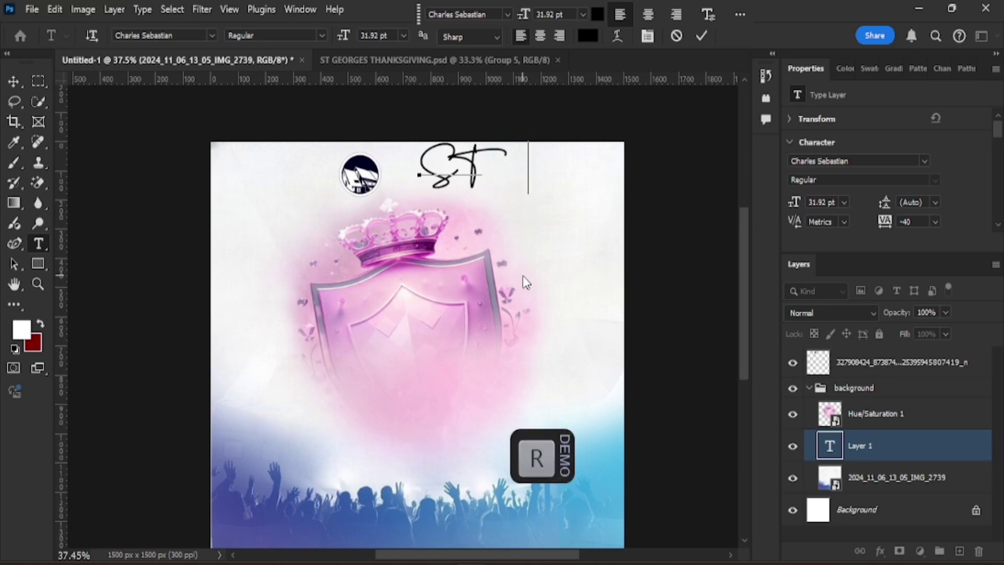
key(BackSpace)
text(GE)
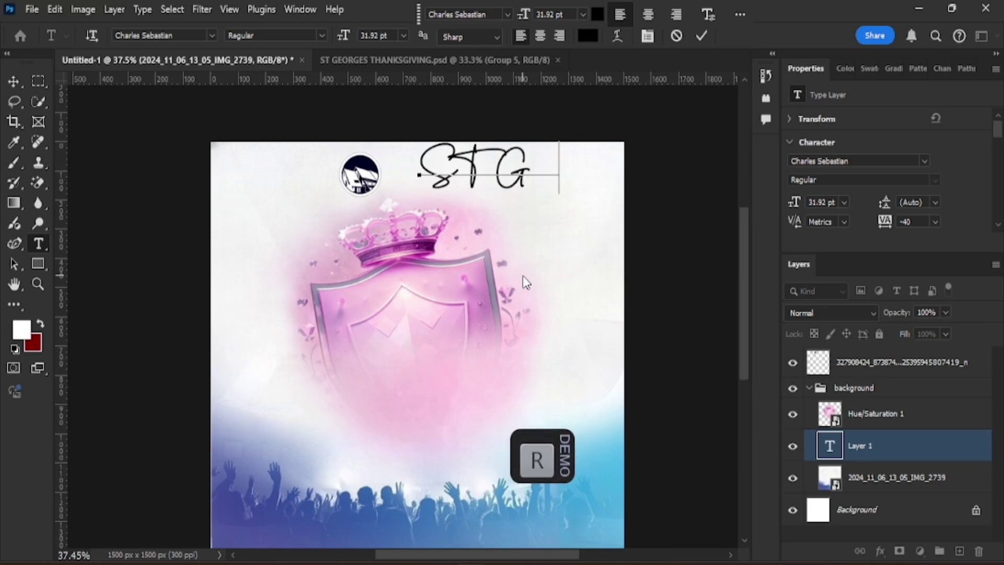
text(OR )
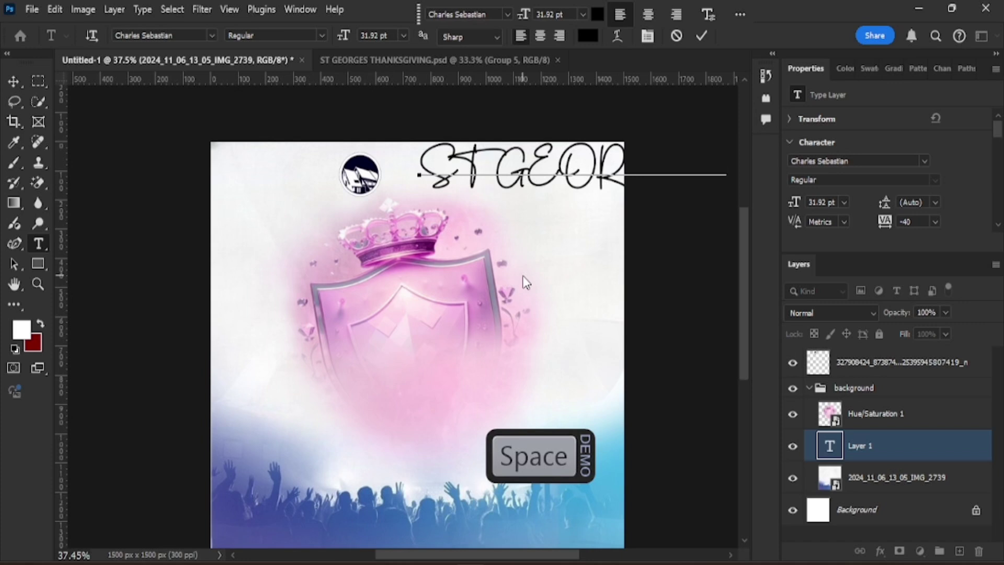
text(HRCH)
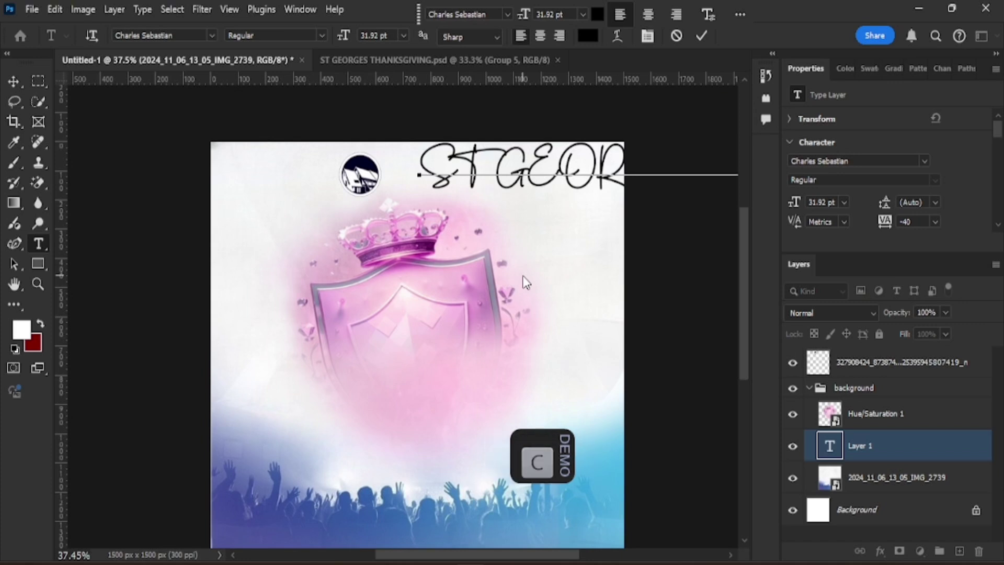
click(701, 35)
click(13, 81)
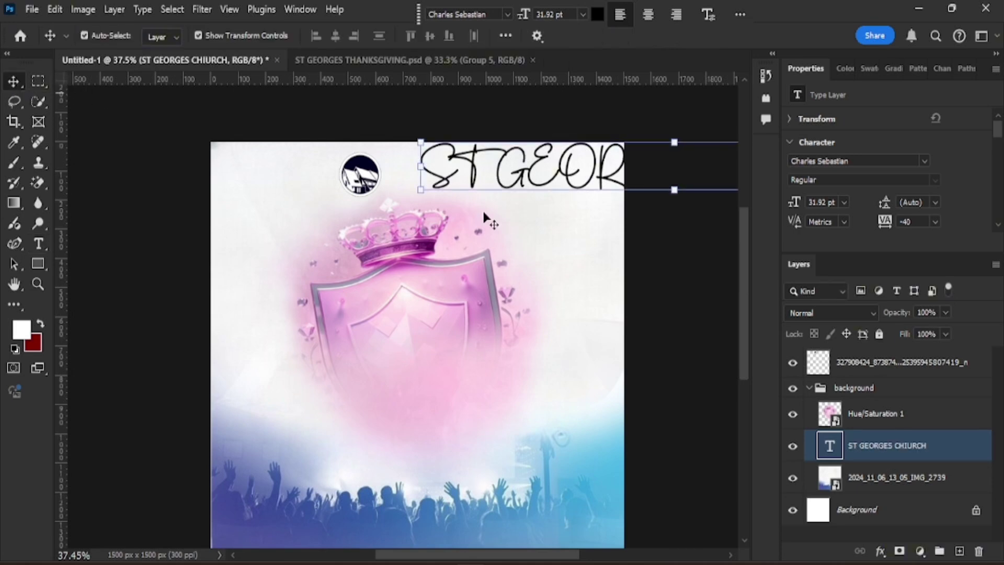
Step: Scale the church name down to 21.6 pt, move its layer above the logo layer and place the text against the logo
drag(420, 190, 445, 221)
drag(880, 446, 863, 348)
drag(555, 233, 482, 173)
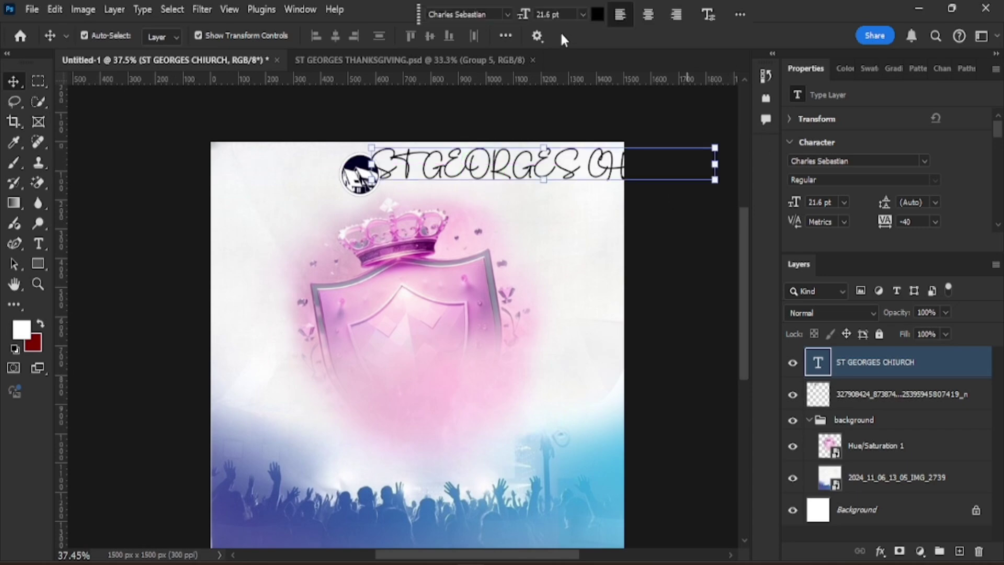
Step: Change the church name's font to Montserrat
click(511, 15)
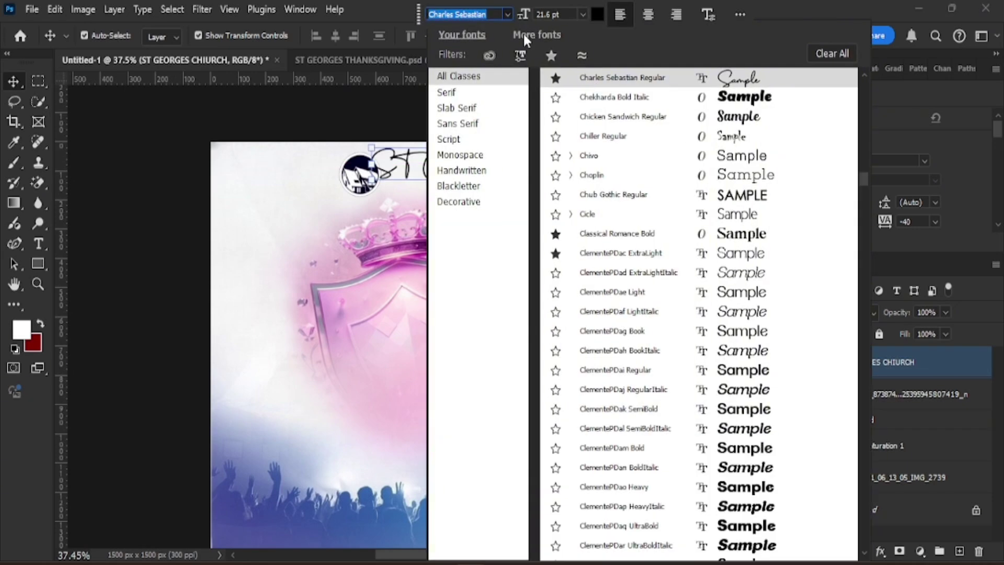
text(Montserrat)
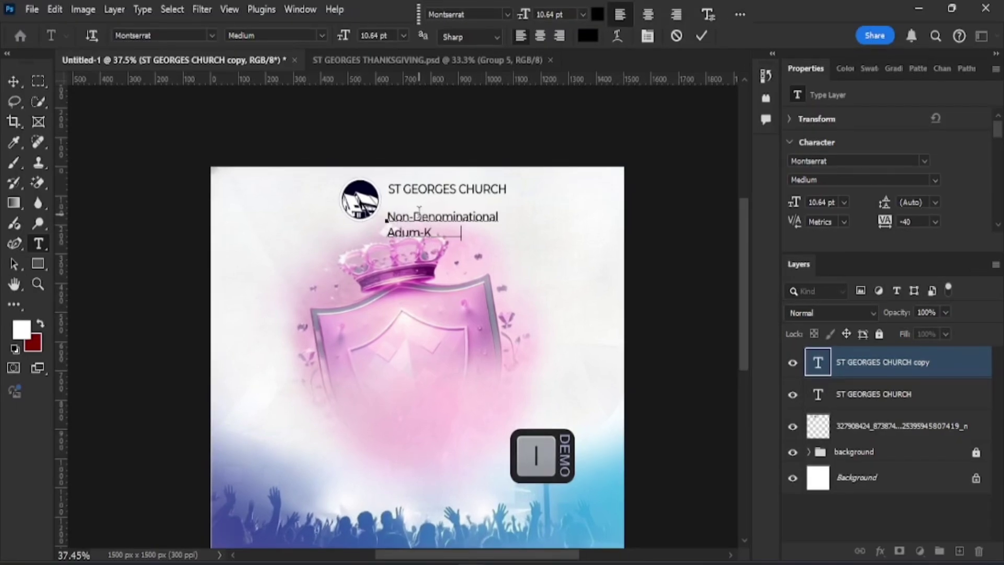
Step: Place the "Non-Denominational Adum-Kumasi" text directly beneath the church name and set its leading to 9 pt
click(702, 35)
key(v)
drag(428, 226, 429, 213)
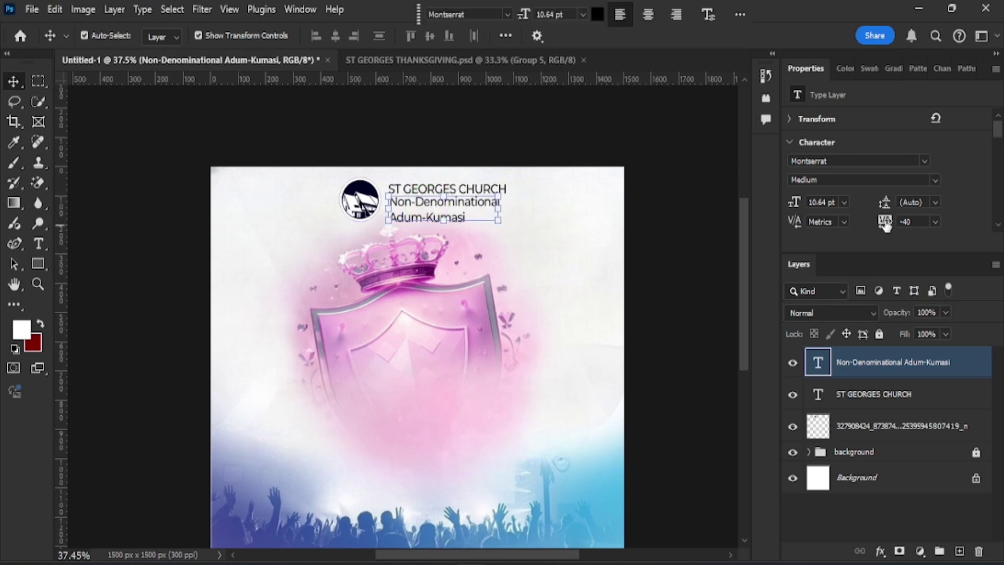
drag(888, 206, 887, 201)
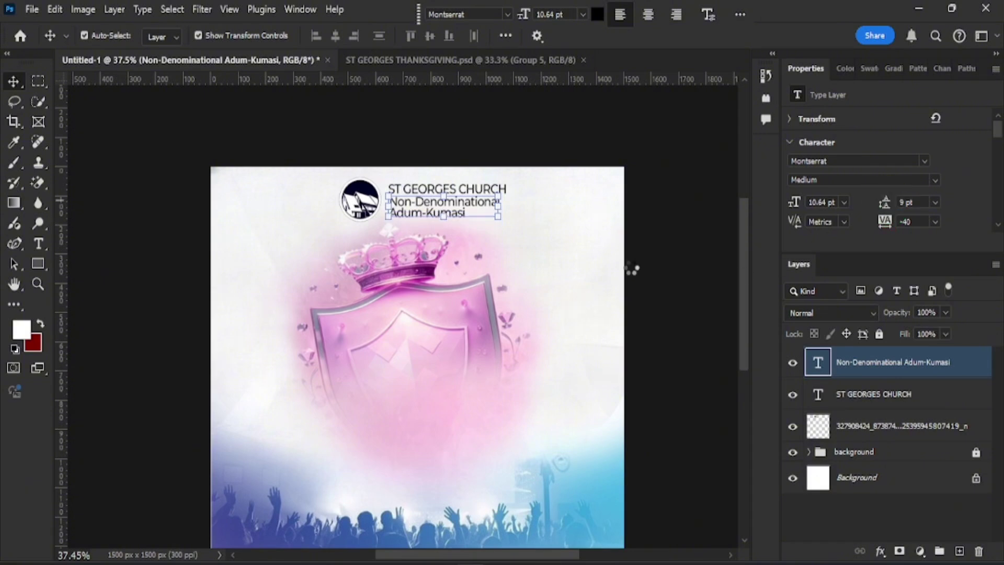
key(Return)
Step: Set the font weight of the "ST GEORGES CHURCH" text to Bold
scroll(460, 259, up, 3)
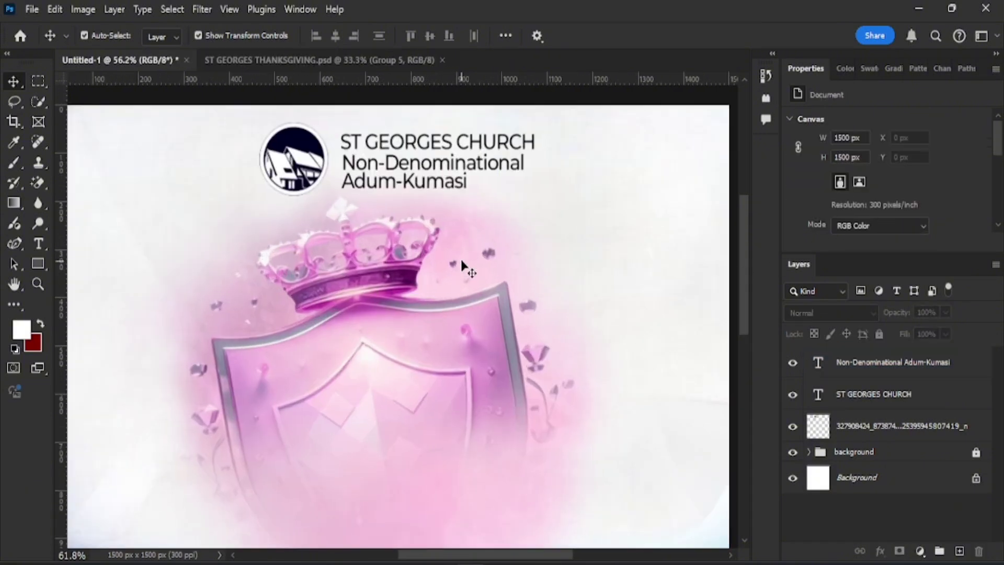
scroll(417, 213, up, 1)
click(413, 157)
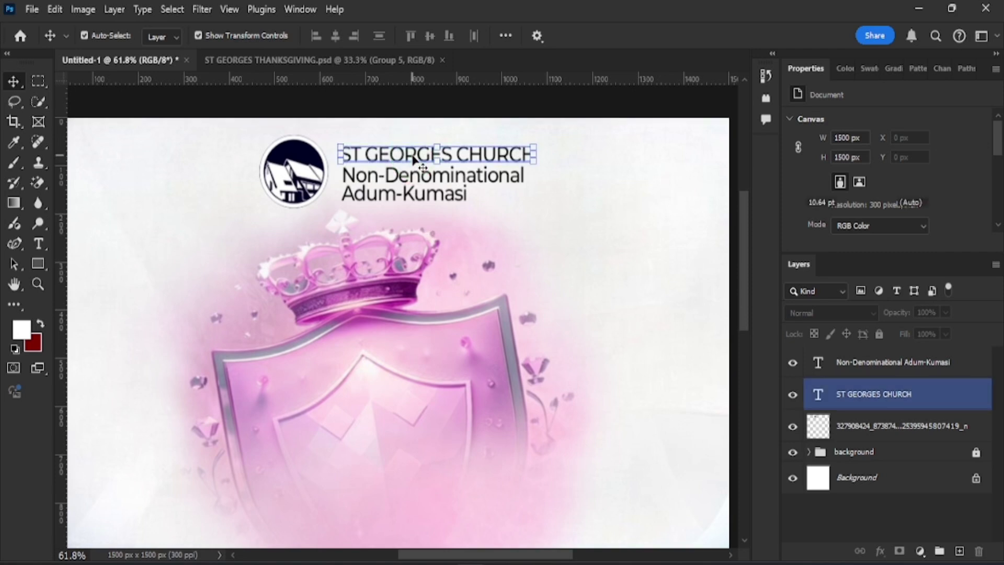
double_click(413, 156)
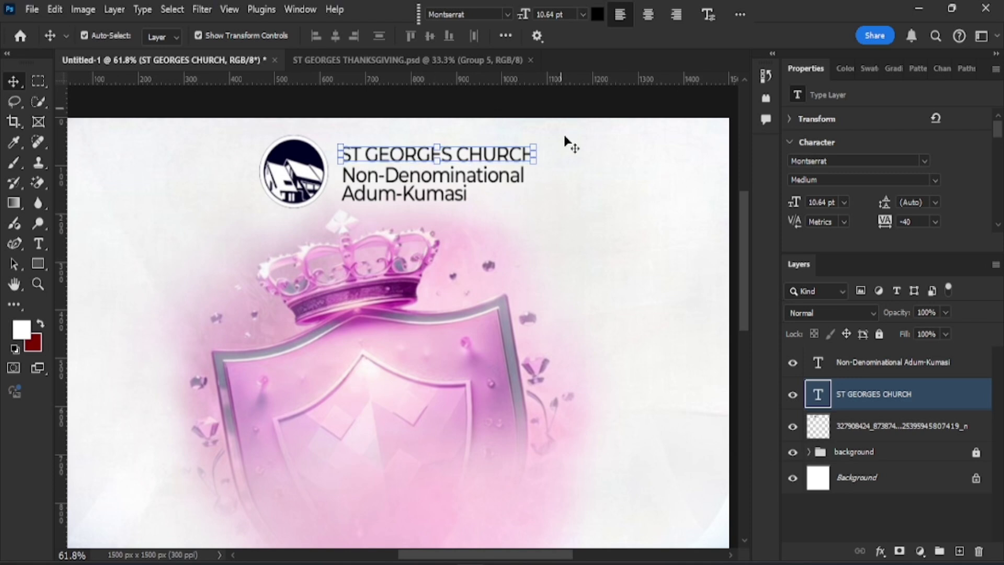
click(931, 179)
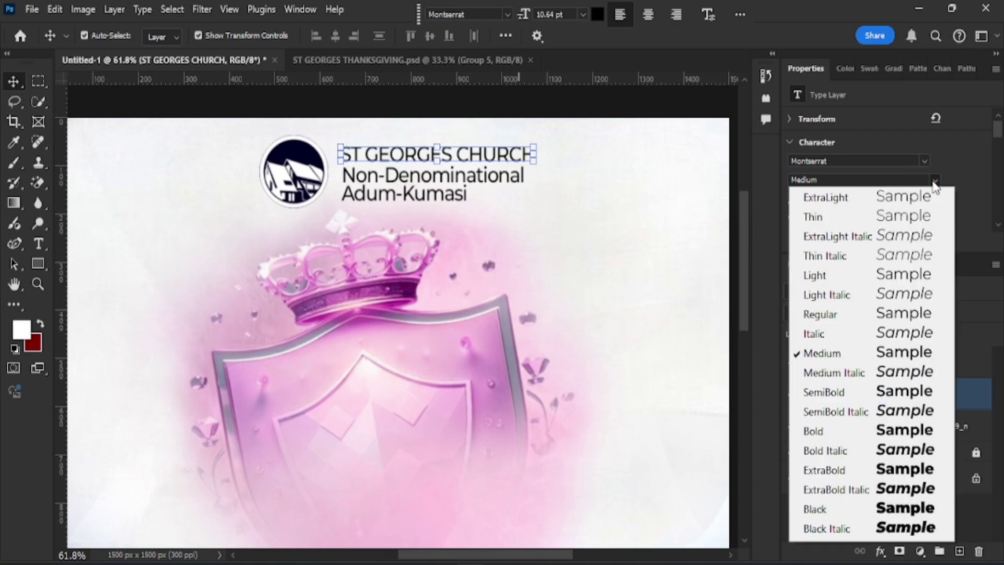
click(903, 437)
Step: Enlarge the church name to about 11.5 pt and align its start with the two lines of text below
drag(337, 141, 330, 141)
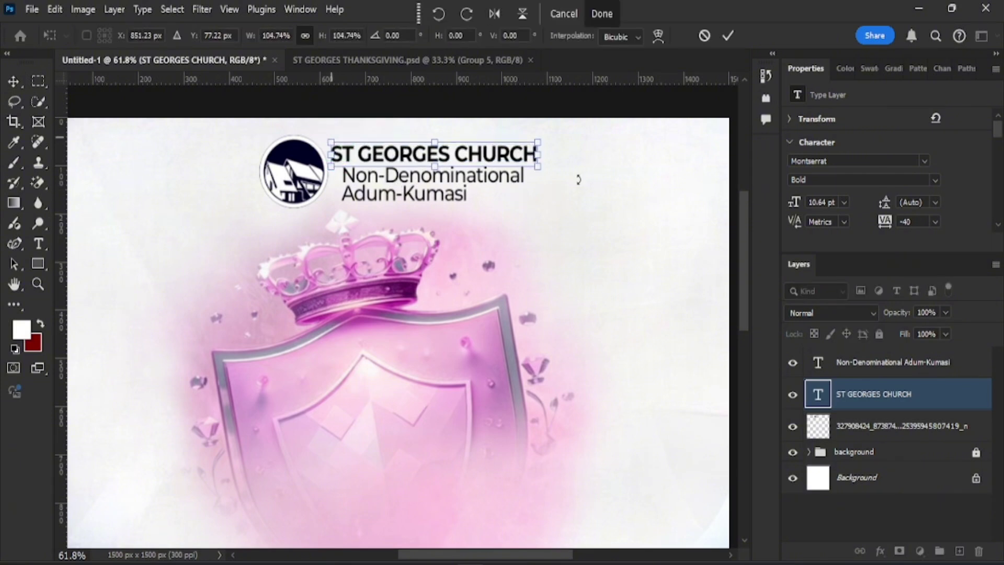
drag(536, 167, 545, 168)
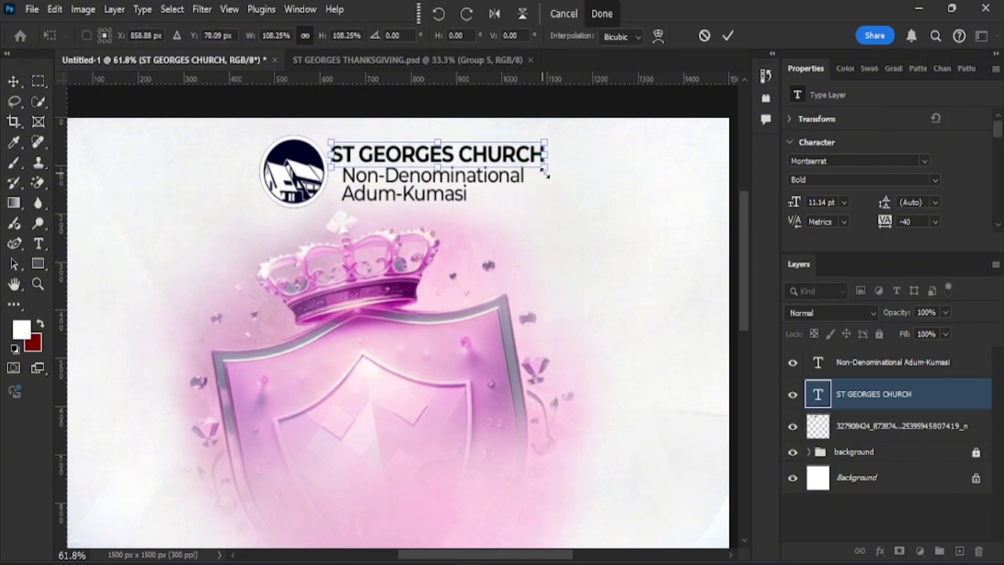
click(728, 35)
drag(390, 154, 402, 156)
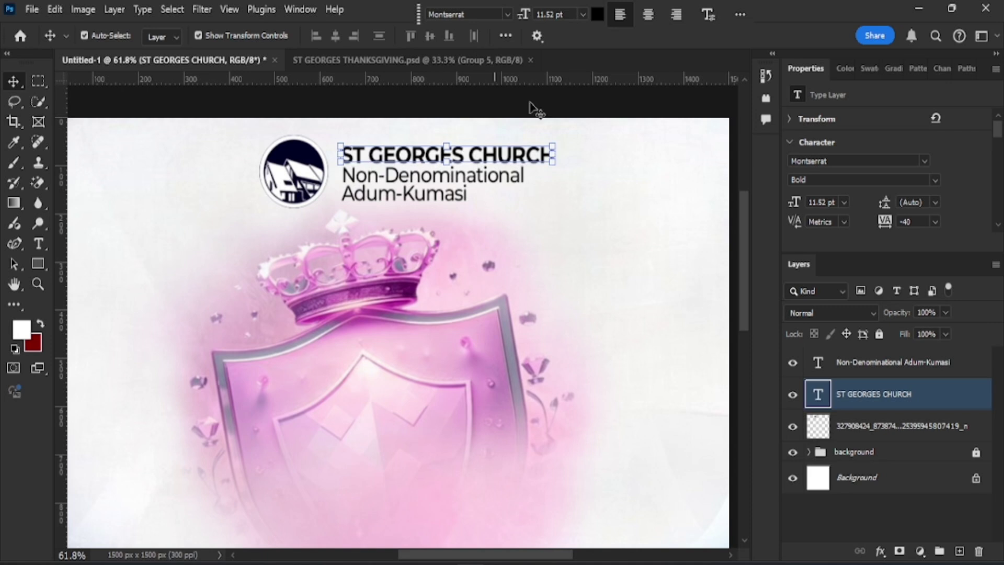
Step: Recolour the church name dark magenta, #890f60, starting from a pink sampled on the shield
click(598, 16)
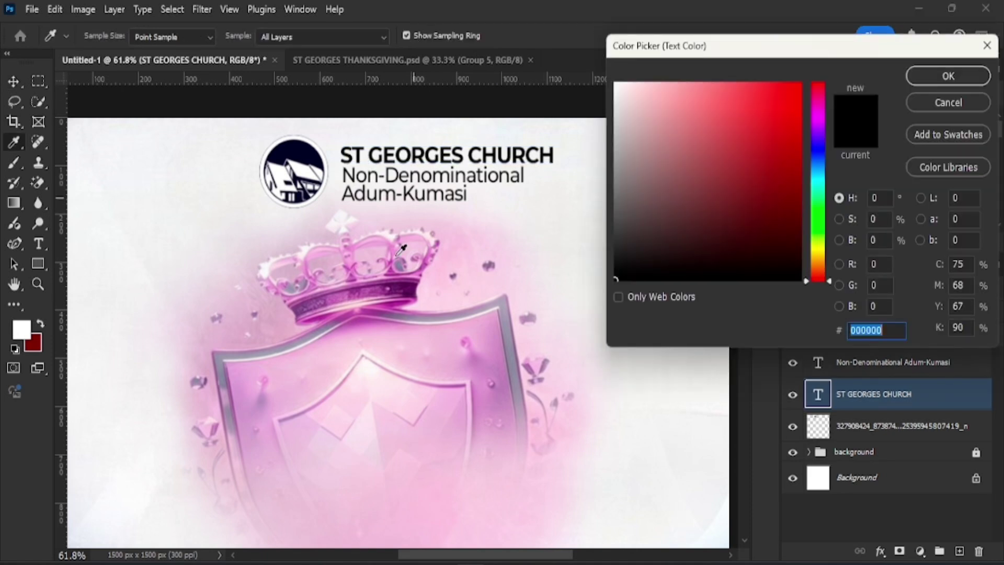
click(427, 325)
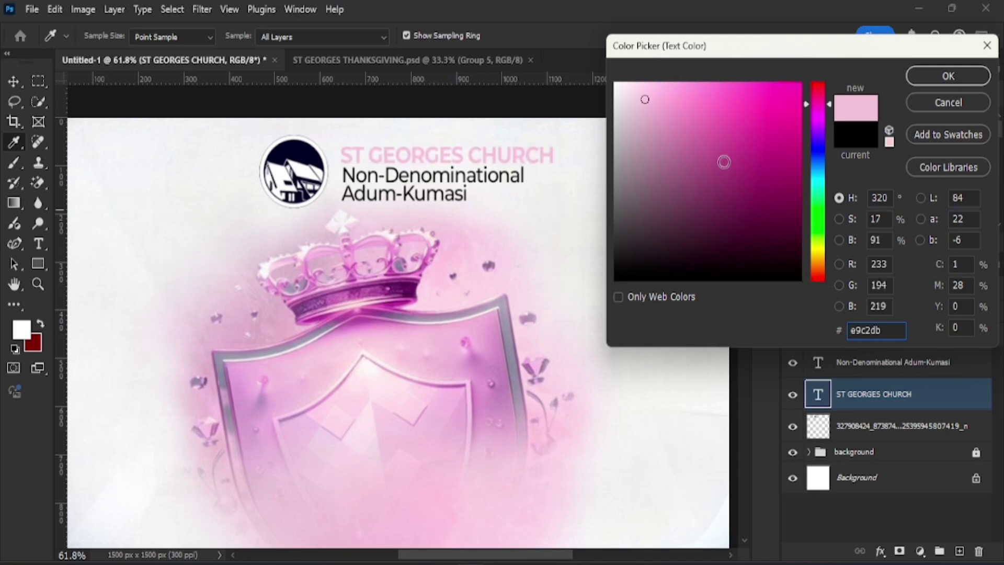
click(723, 141)
click(781, 174)
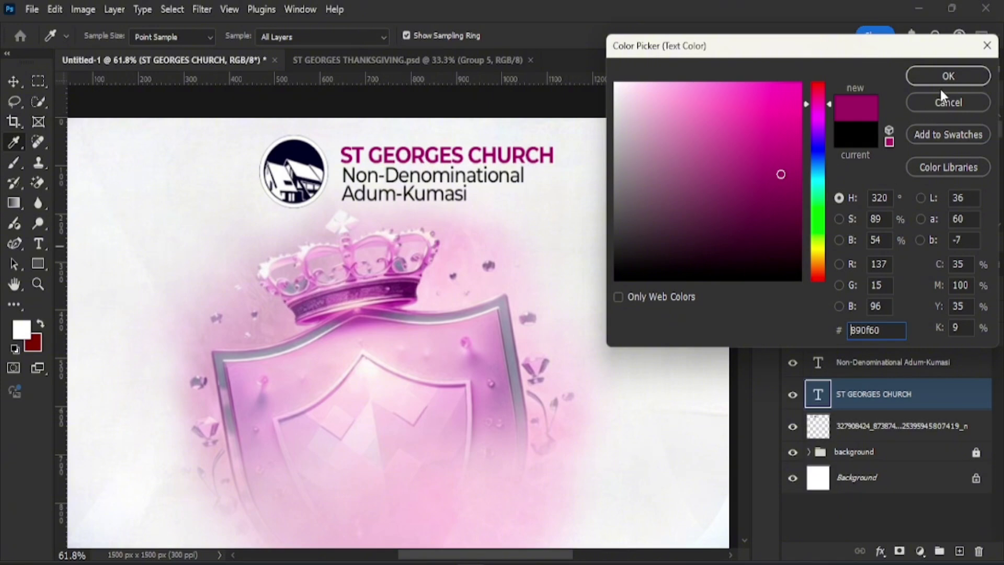
key(Return)
Step: Recolour the church name with the blue #4e66a8 sampled from the crowd area, and deselect the text
scroll(446, 300, down, 5)
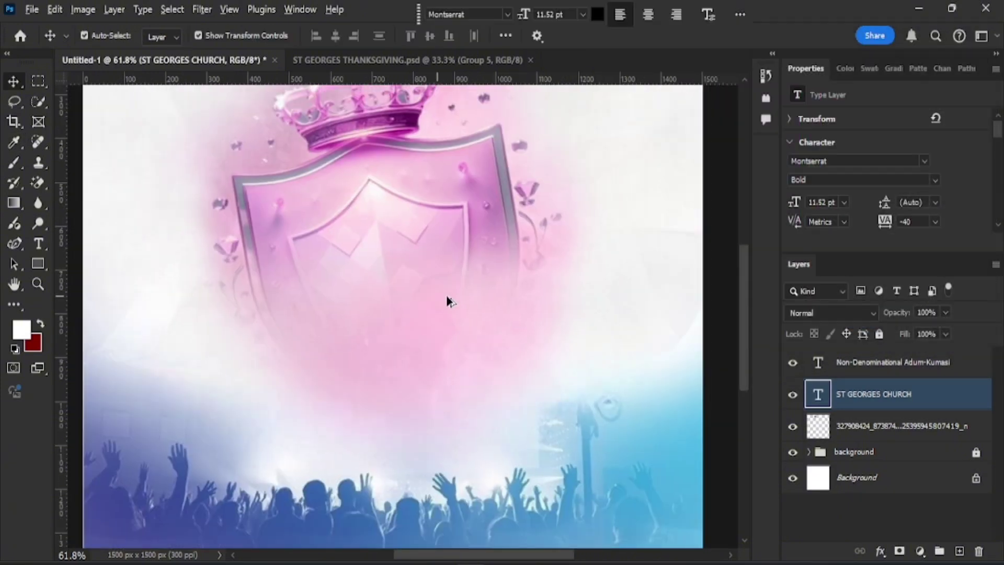
scroll(447, 301, down, 2)
scroll(448, 298, down, 3)
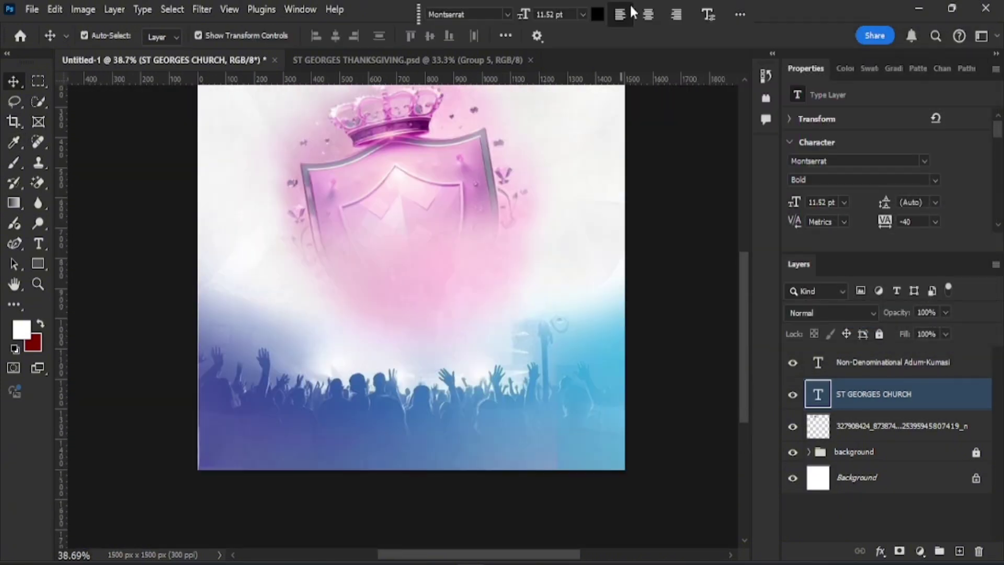
click(598, 17)
click(381, 410)
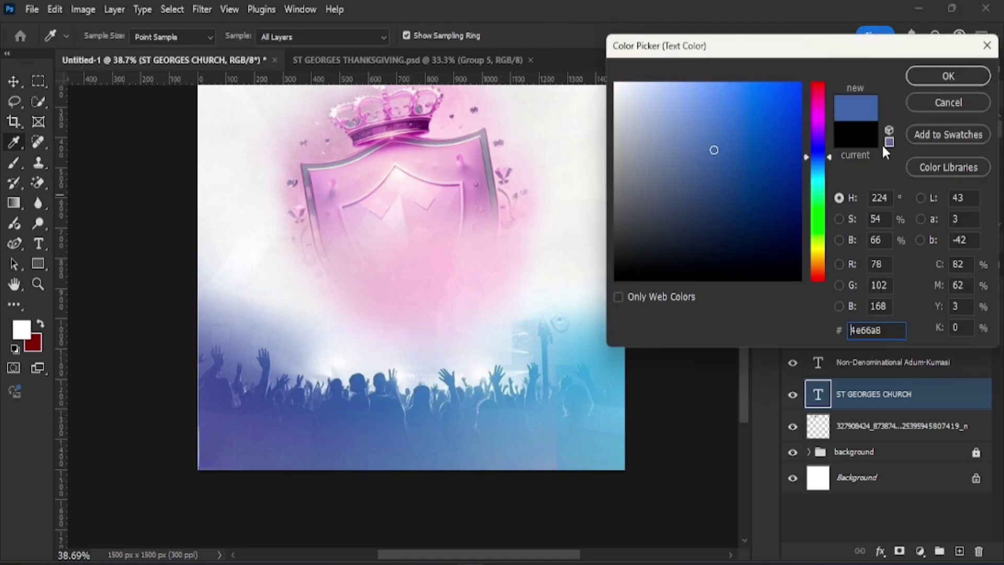
click(974, 80)
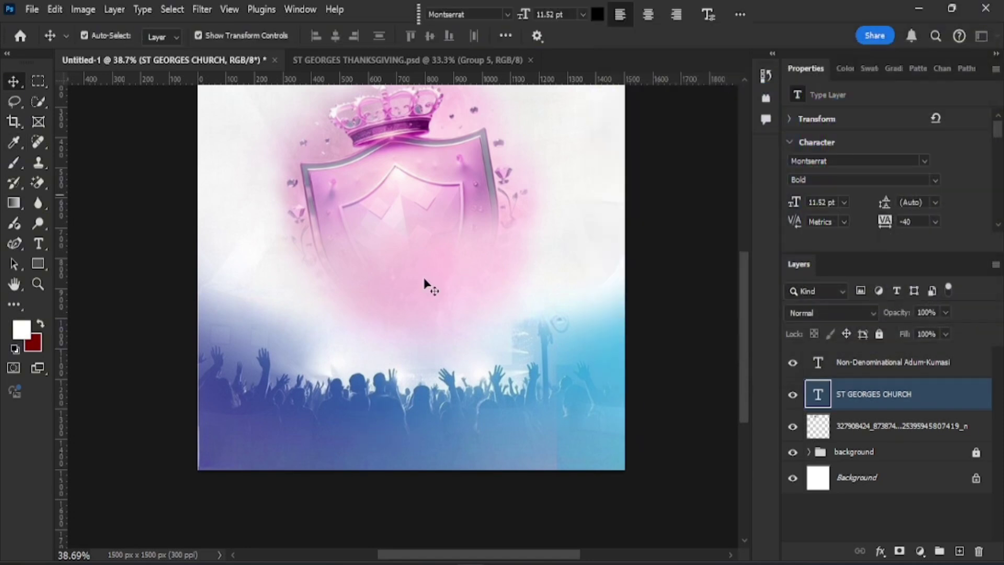
scroll(426, 281, up, 5)
click(621, 240)
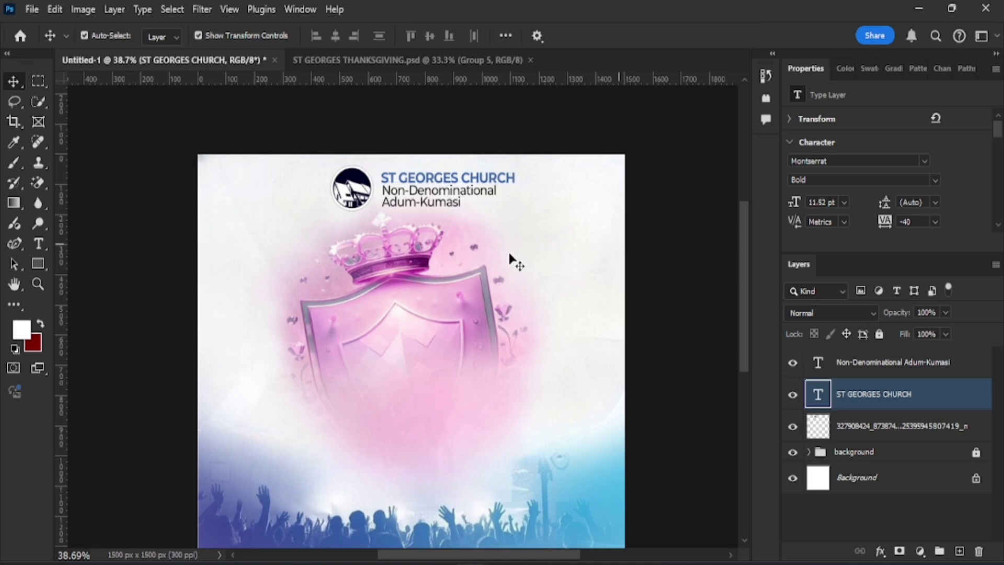
scroll(460, 305, down, 2)
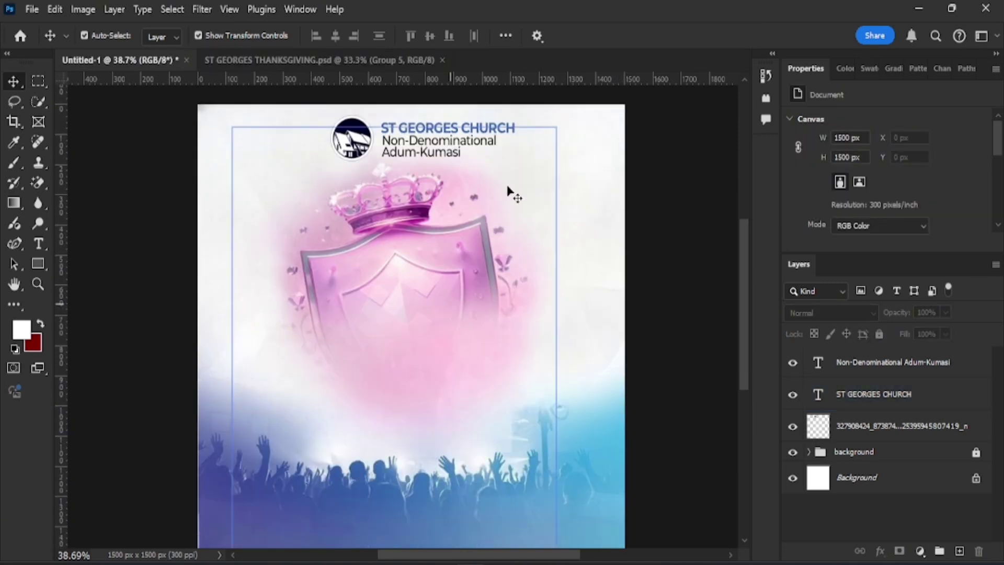
scroll(494, 217, up, 3)
scroll(492, 217, up, 3)
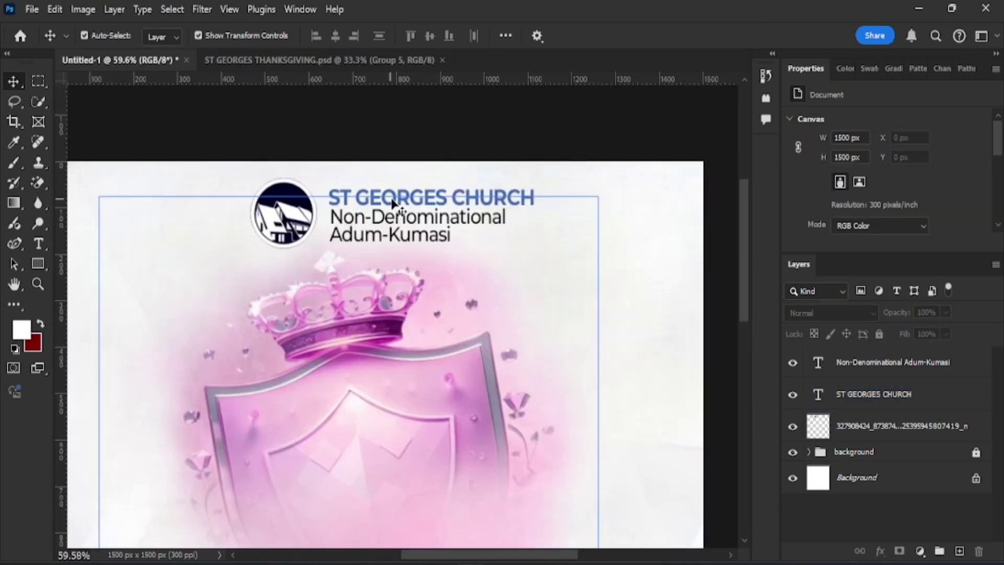
click(870, 408)
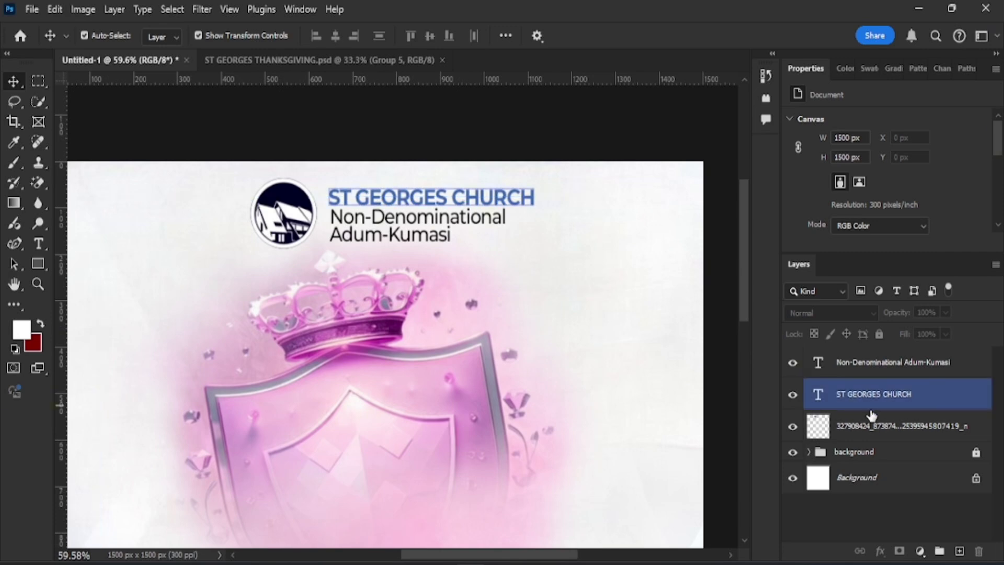
click(871, 426)
click(495, 205)
drag(494, 201, 487, 200)
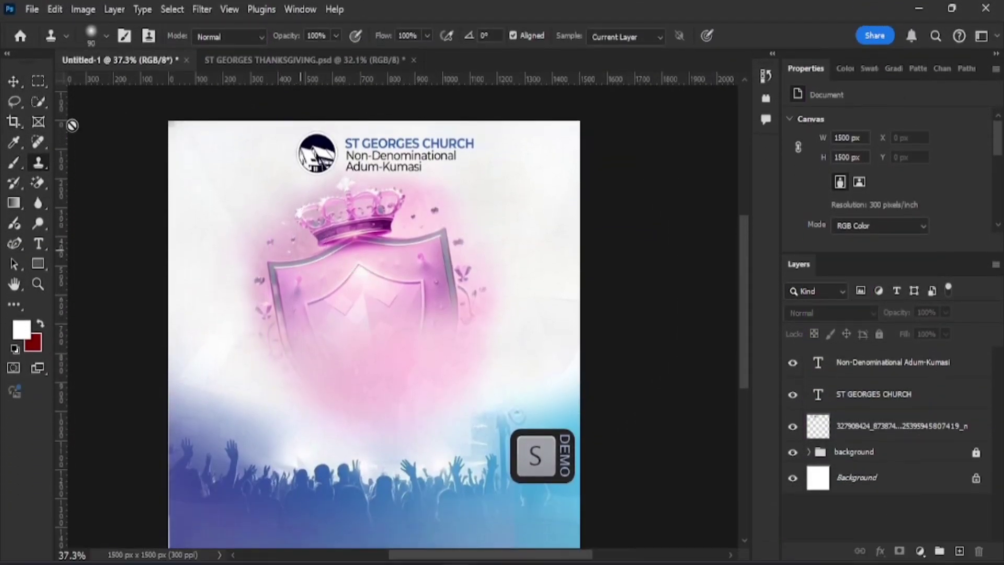
Step: Select the crowd image layer 2024_11_06_13_05_IMG_2739 with the Move tool and unlock the background group
click(14, 81)
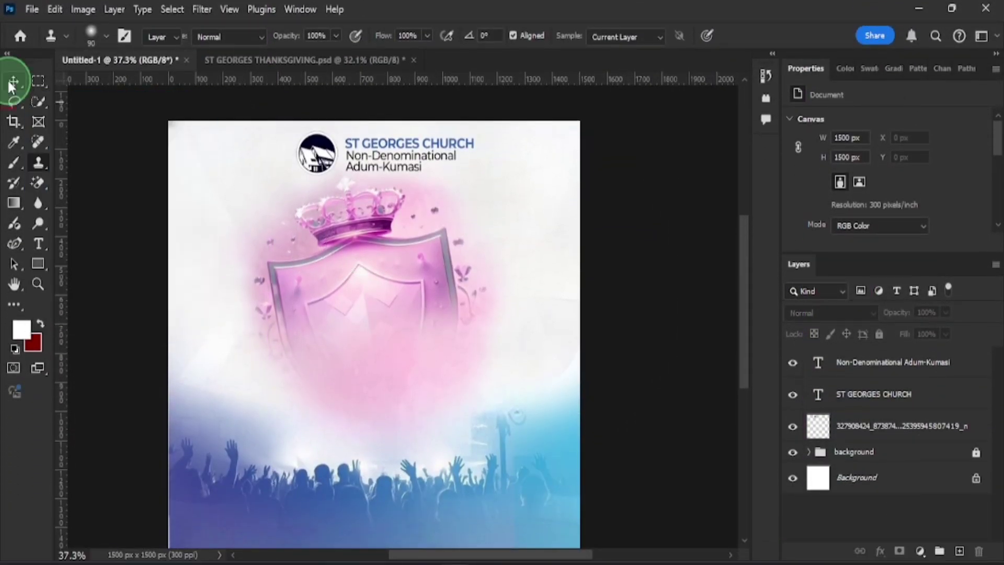
right_click(357, 240)
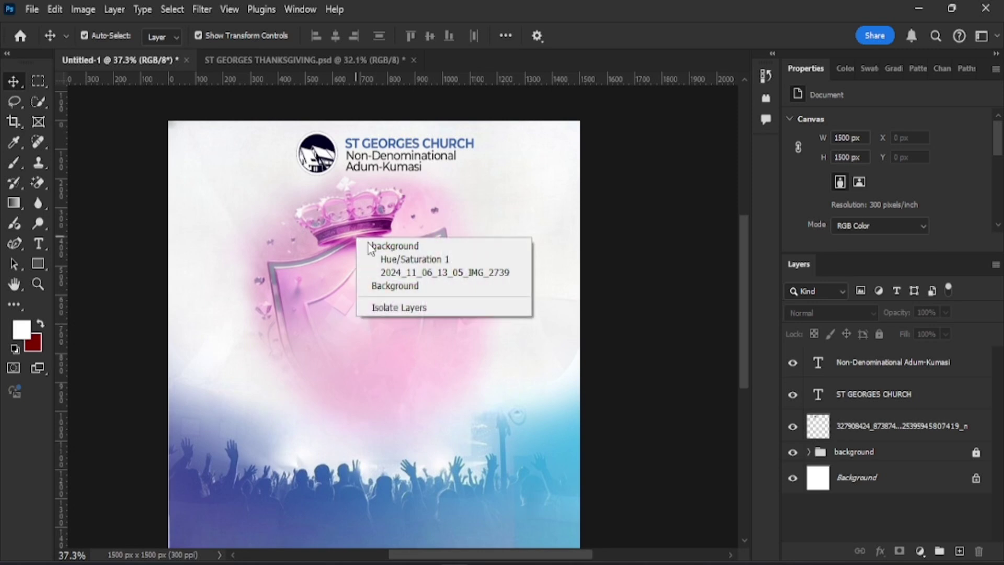
click(419, 273)
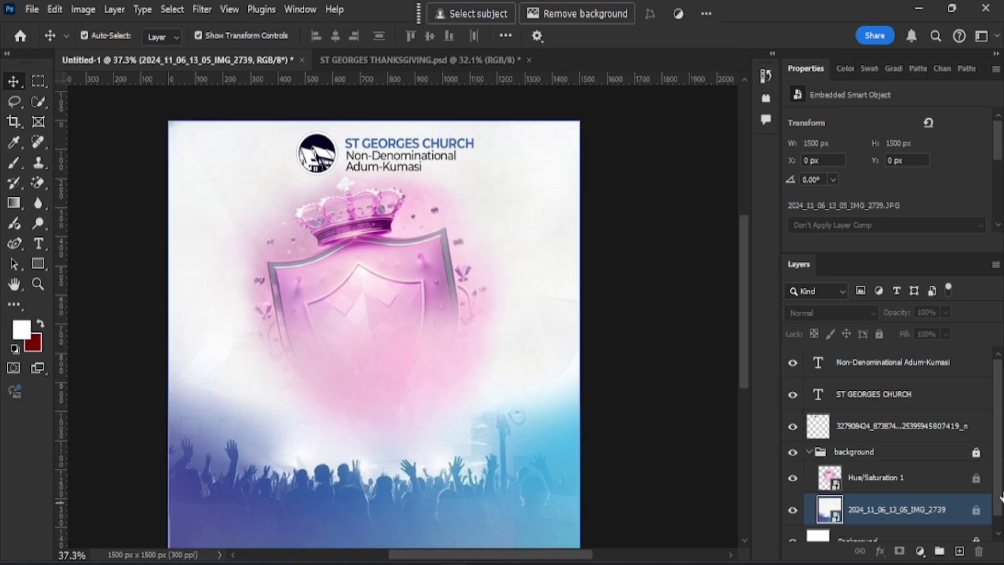
click(976, 452)
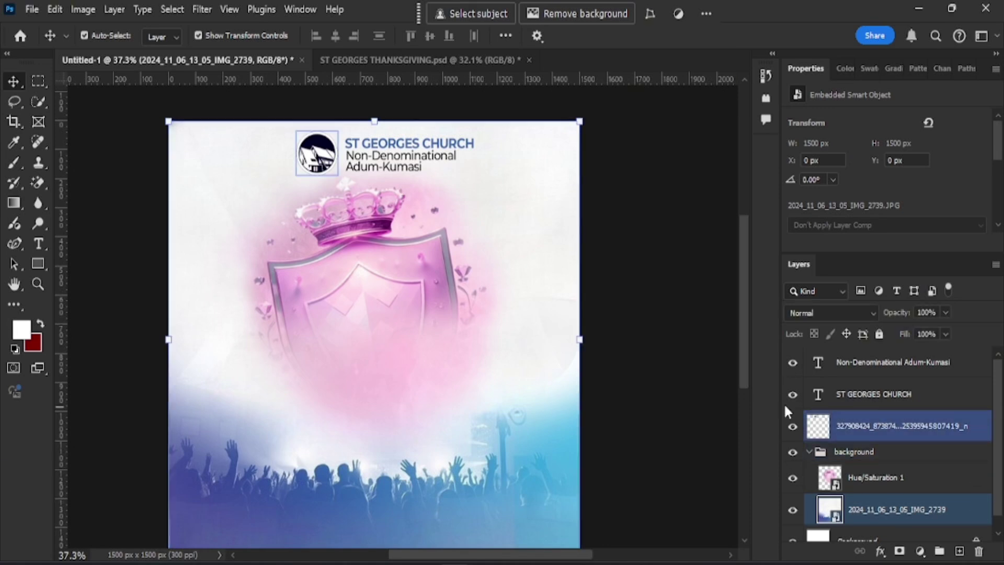
Step: Try a fill of 58% on the crowd image layer, and undo the change
click(944, 334)
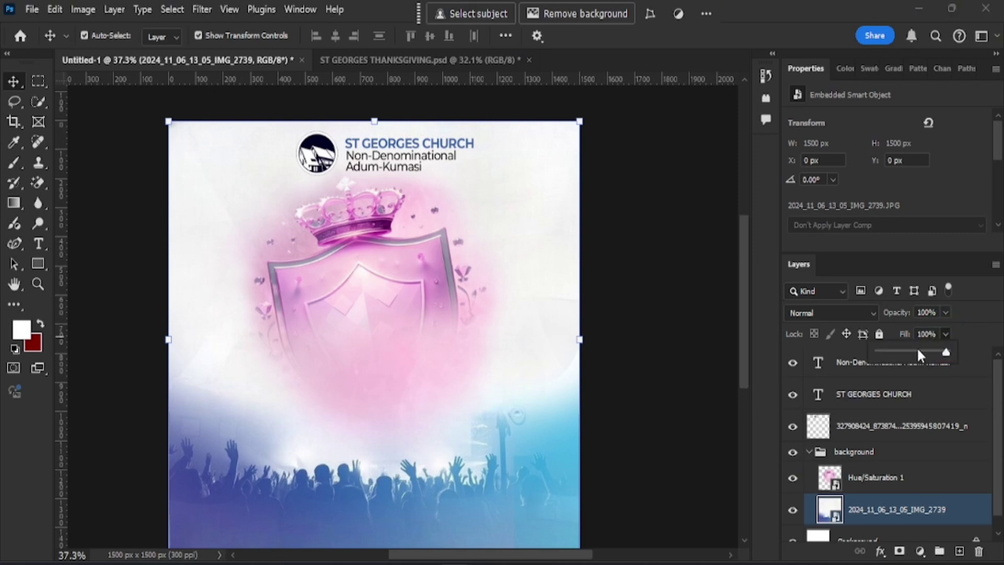
click(918, 351)
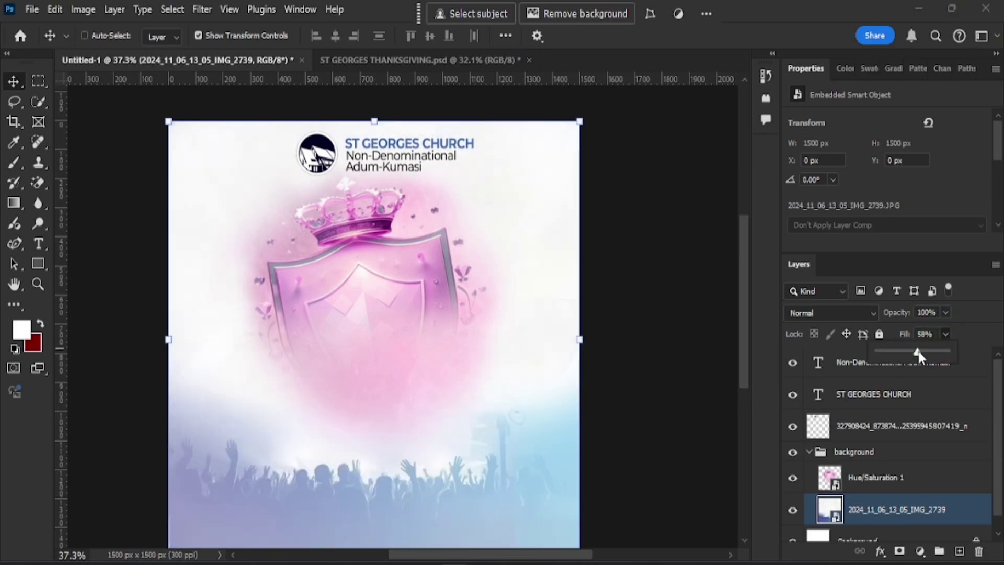
key(ctrl+z)
Step: Reduce the fill of the Hue/Saturation 1 crown-and-shield layer to 54%
scroll(659, 374, down, 1)
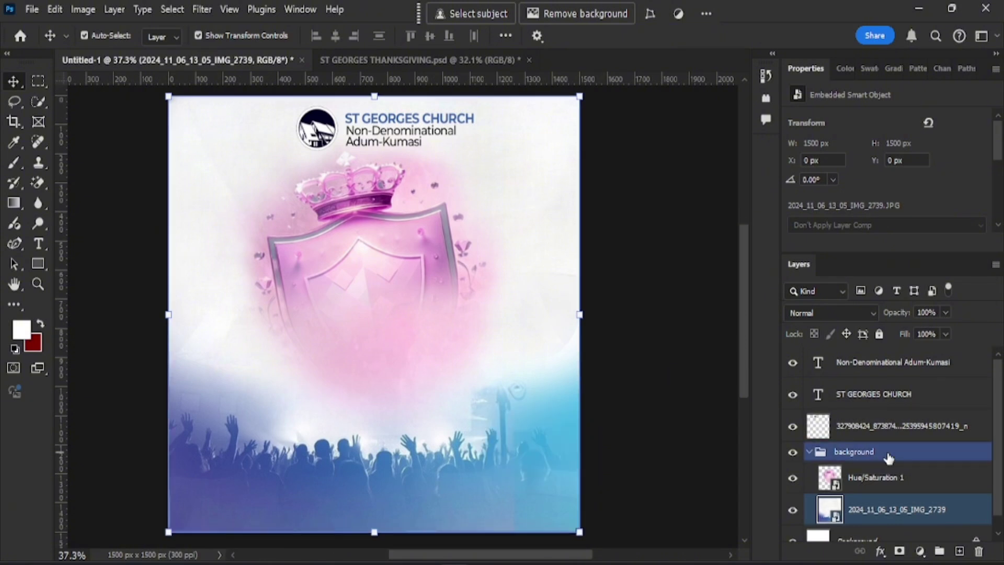
scroll(887, 457, down, 1)
click(885, 473)
click(880, 463)
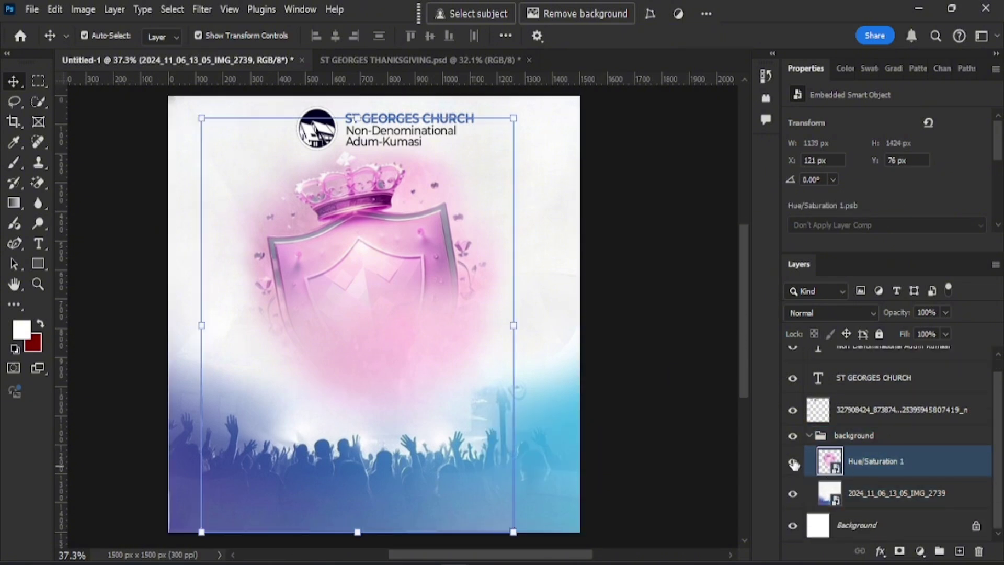
click(793, 462)
click(794, 462)
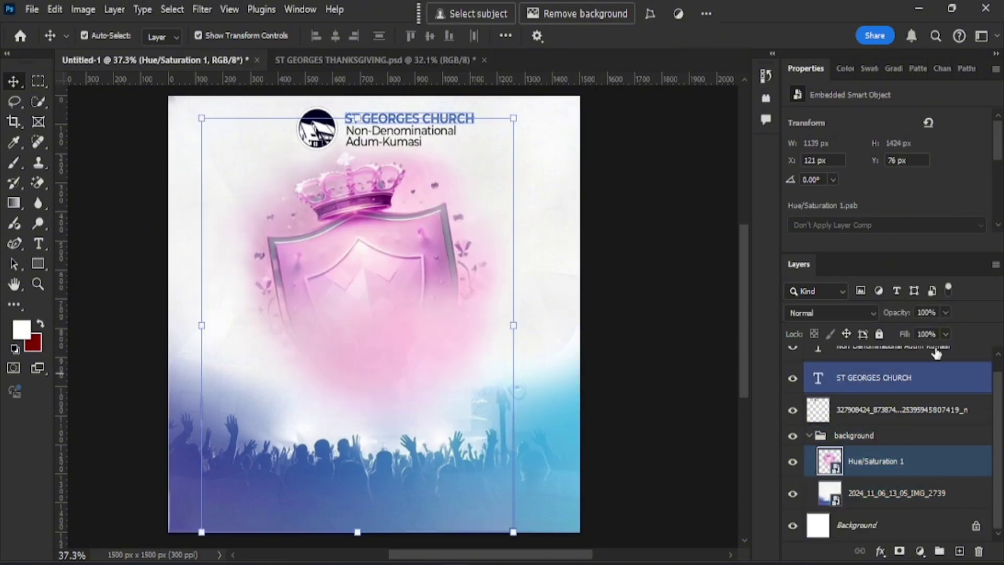
click(944, 334)
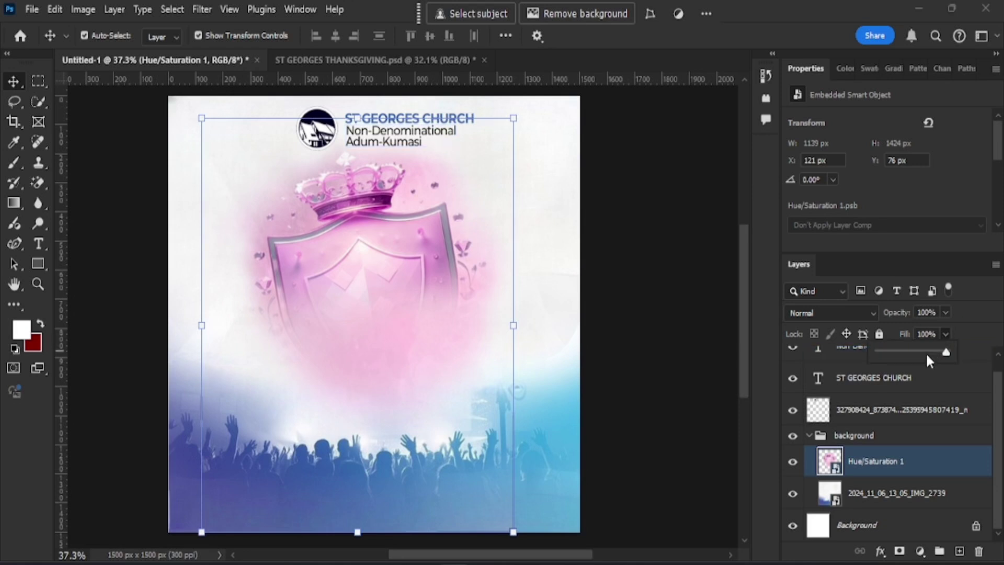
click(924, 351)
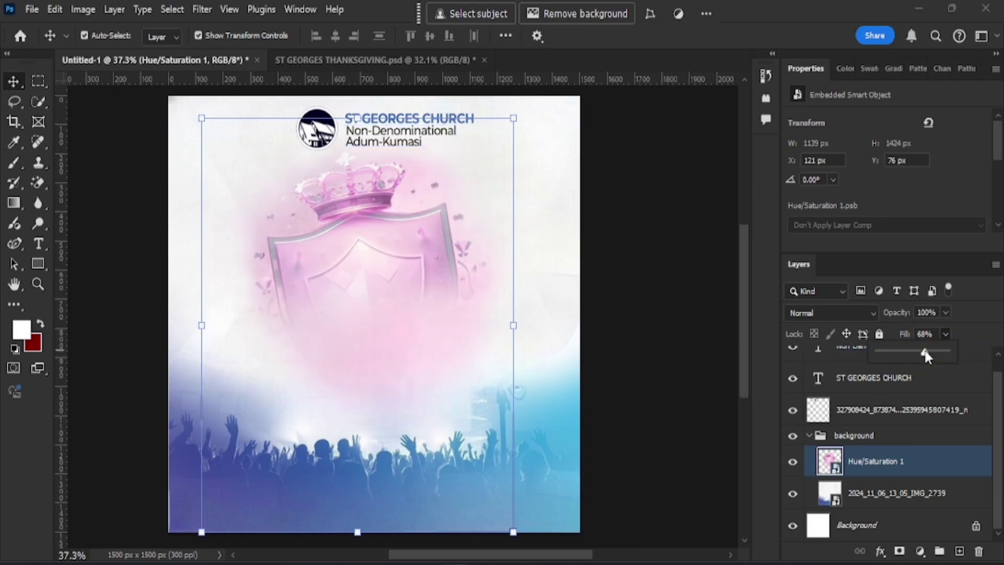
drag(912, 353, 909, 354)
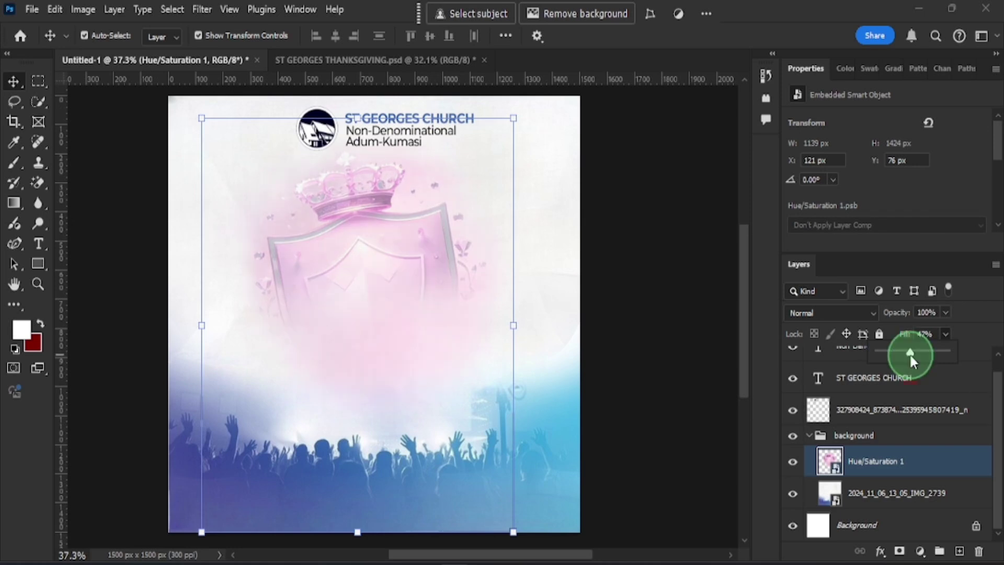
drag(914, 353, 915, 356)
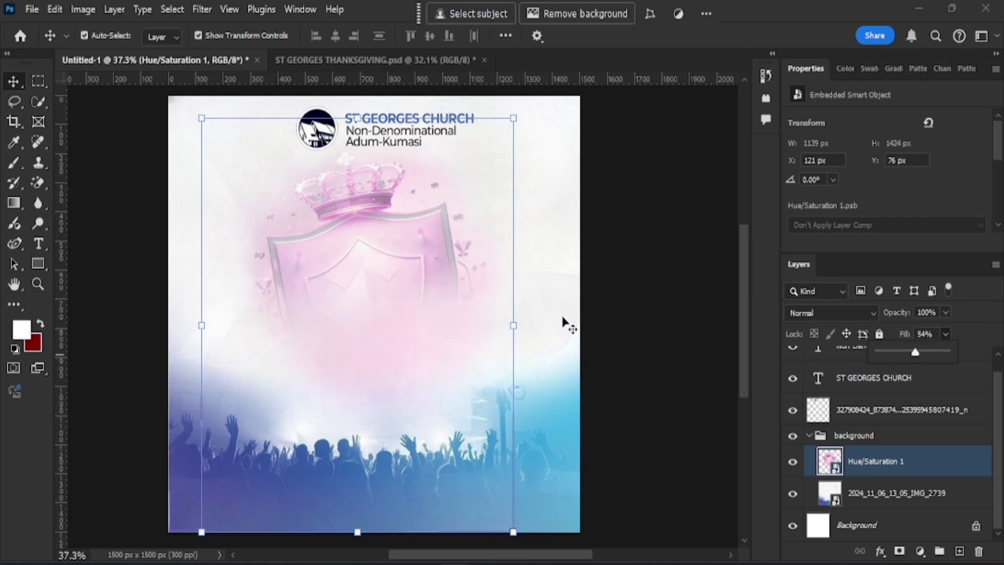
Step: Lock the background group and deselect everything on the canvas
click(854, 435)
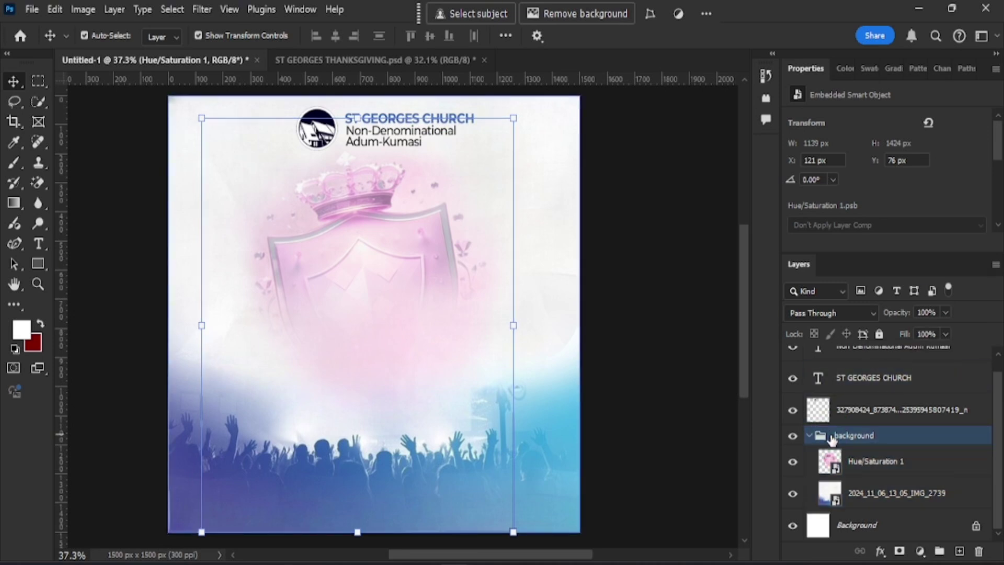
click(510, 209)
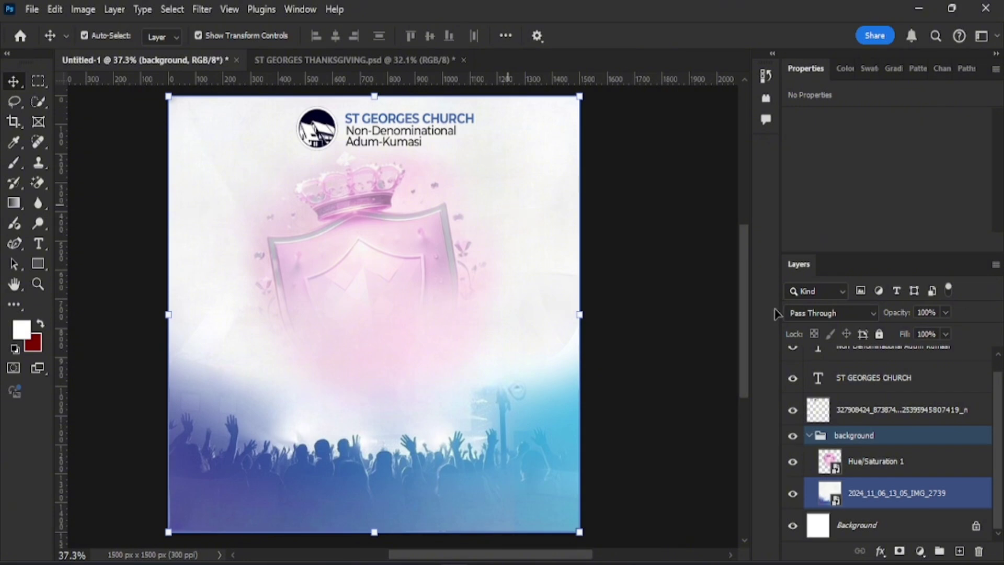
click(884, 354)
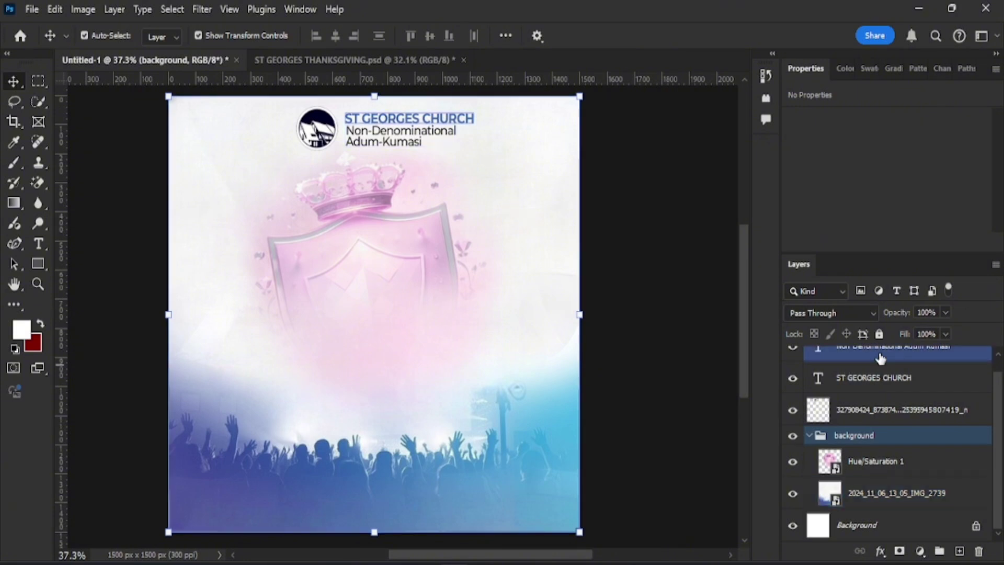
click(630, 243)
click(856, 443)
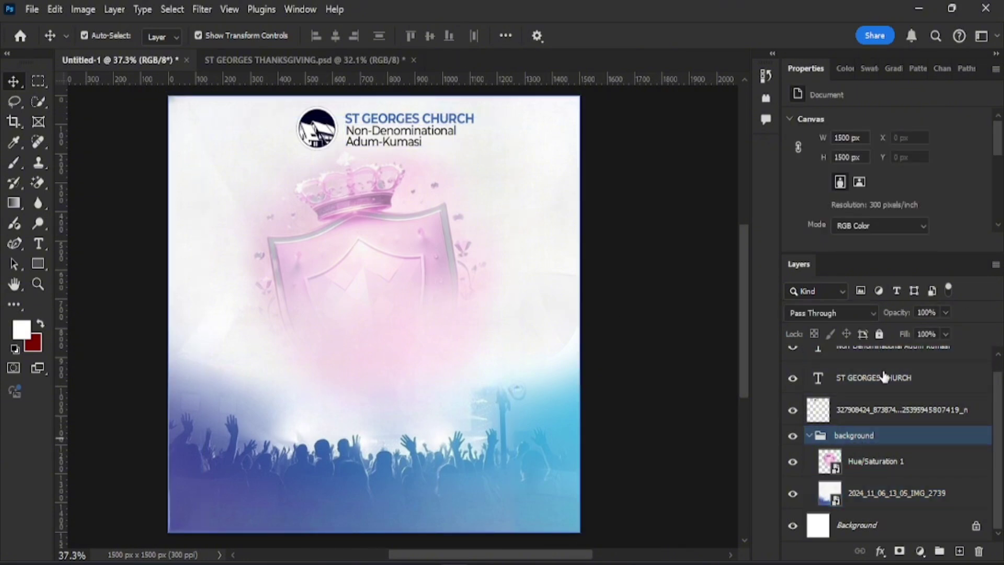
click(879, 333)
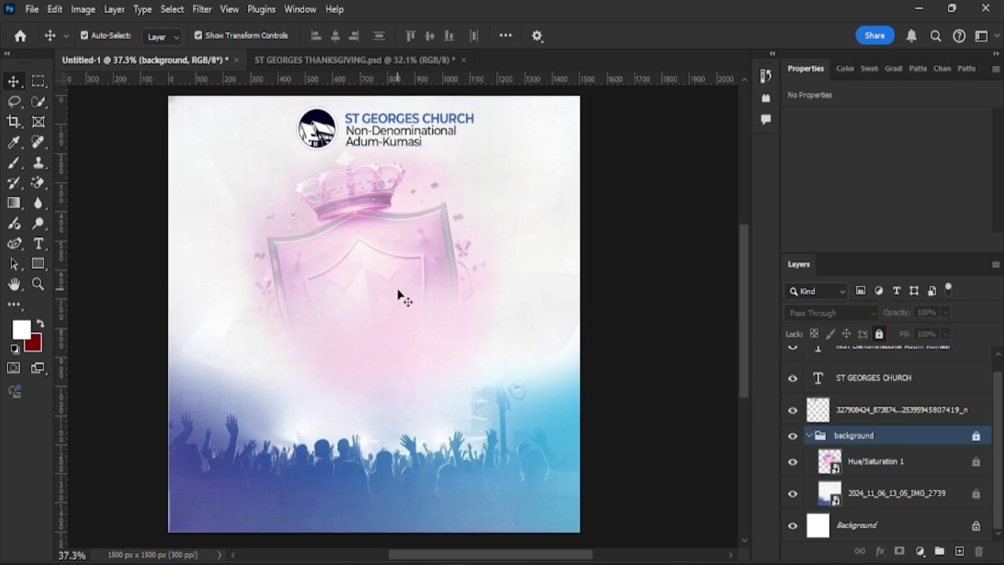
click(403, 273)
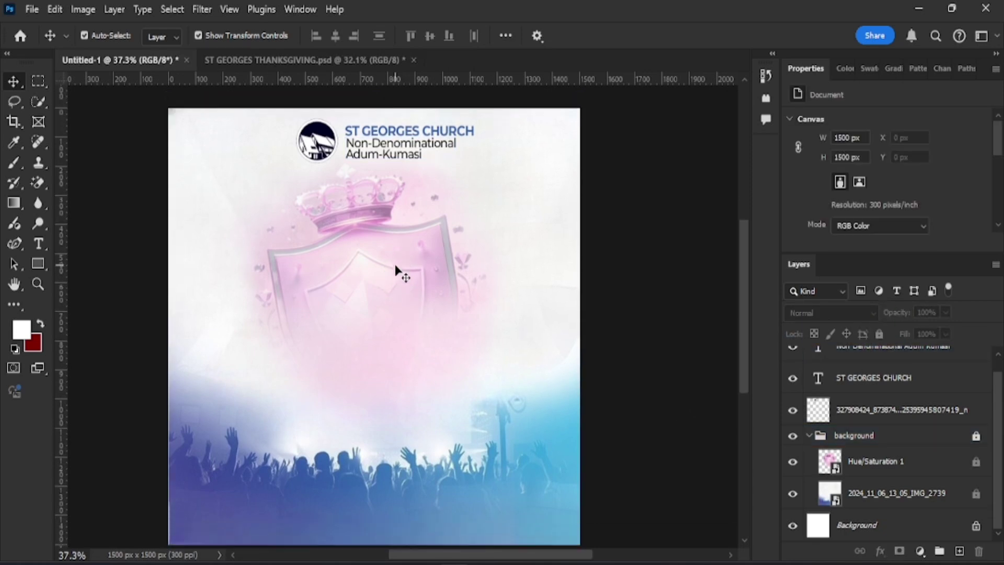
scroll(293, 243, up, 1)
scroll(301, 314, down, 1)
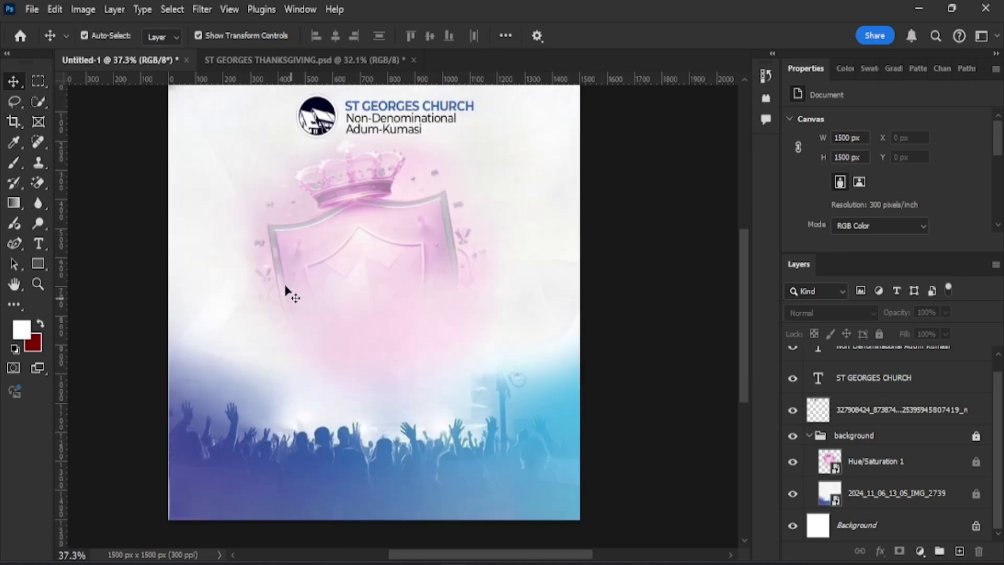
Step: Add a text layer over the crown reading "presents", pasting the wording copied from the ST GEORGES THANKSGIVING.psd document
click(37, 244)
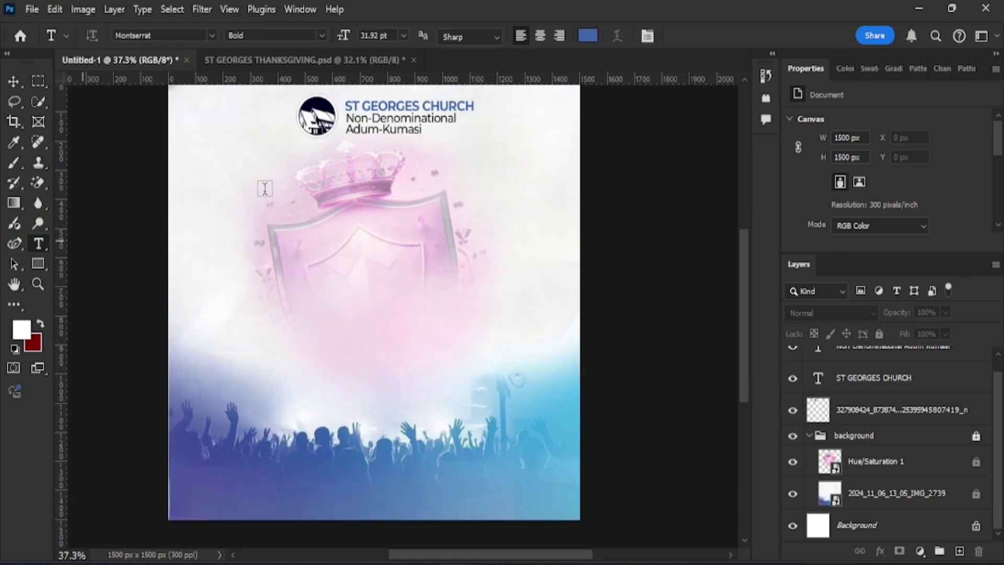
click(323, 168)
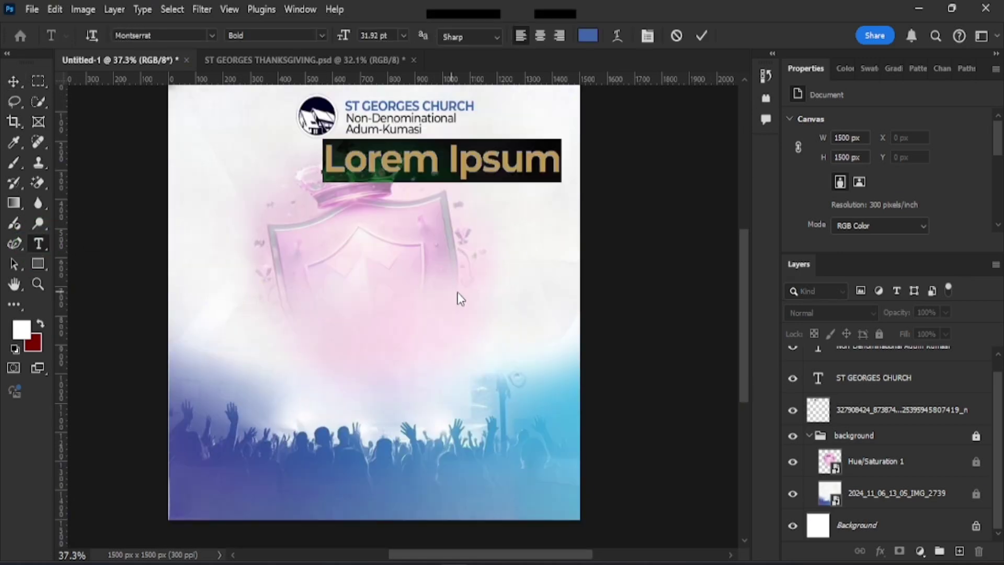
text(pr)
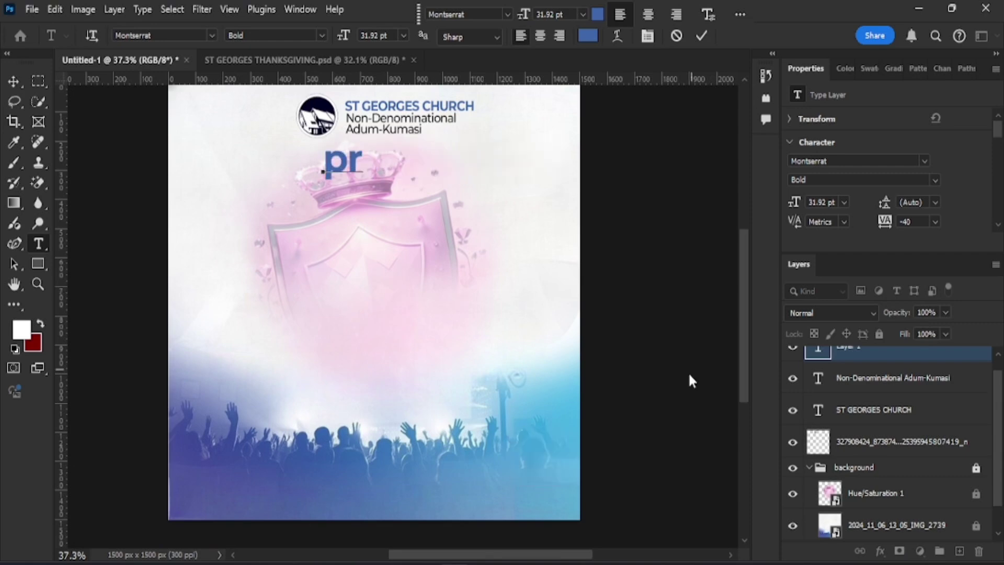
key(alt+Tab)
scroll(415, 285, up, 5)
key(alt+Tab)
key(ctrl+v)
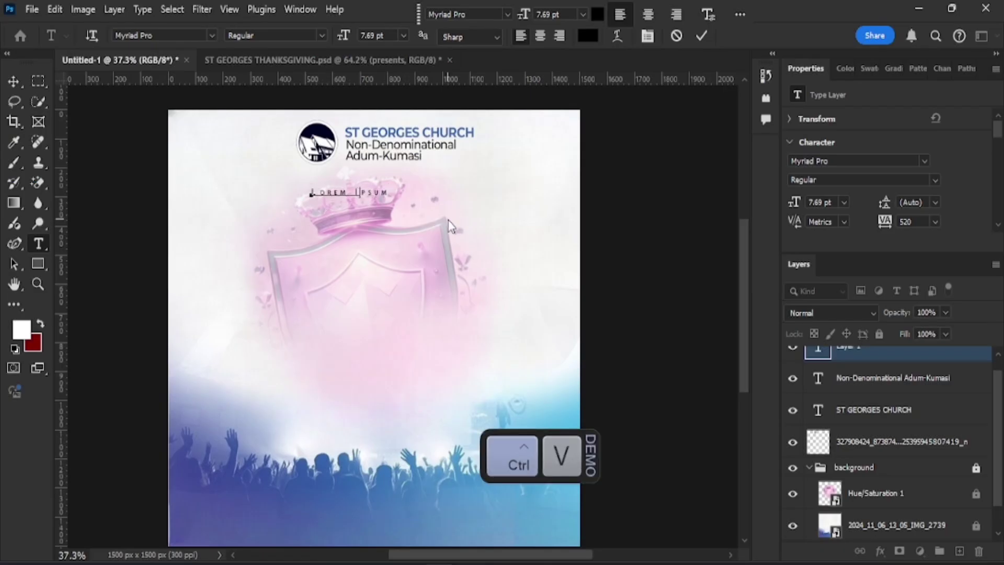
key(ctrl+Return)
key(v)
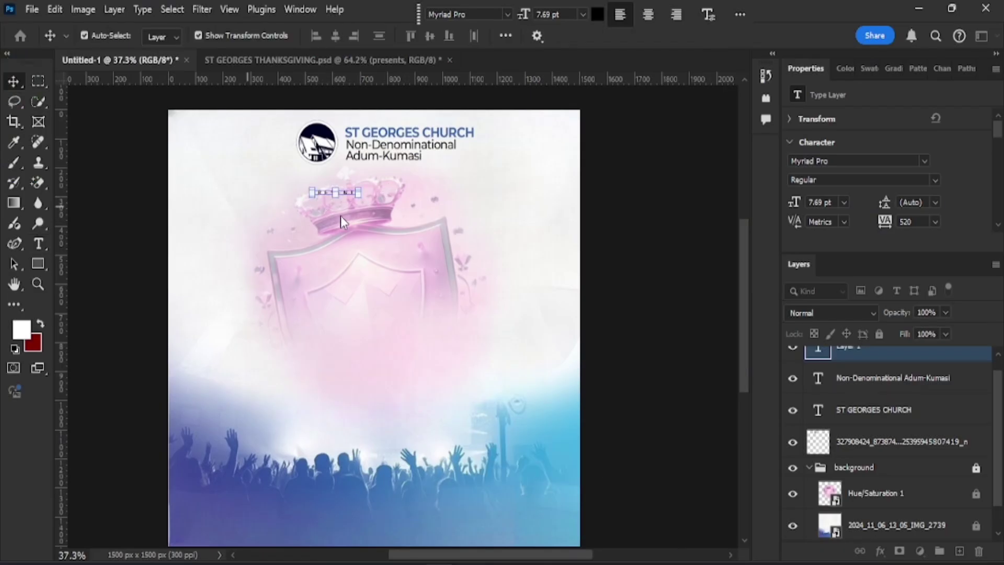
Step: Scale the "presents" text to 158% and change its font to Montserrat Regular
drag(359, 197, 388, 220)
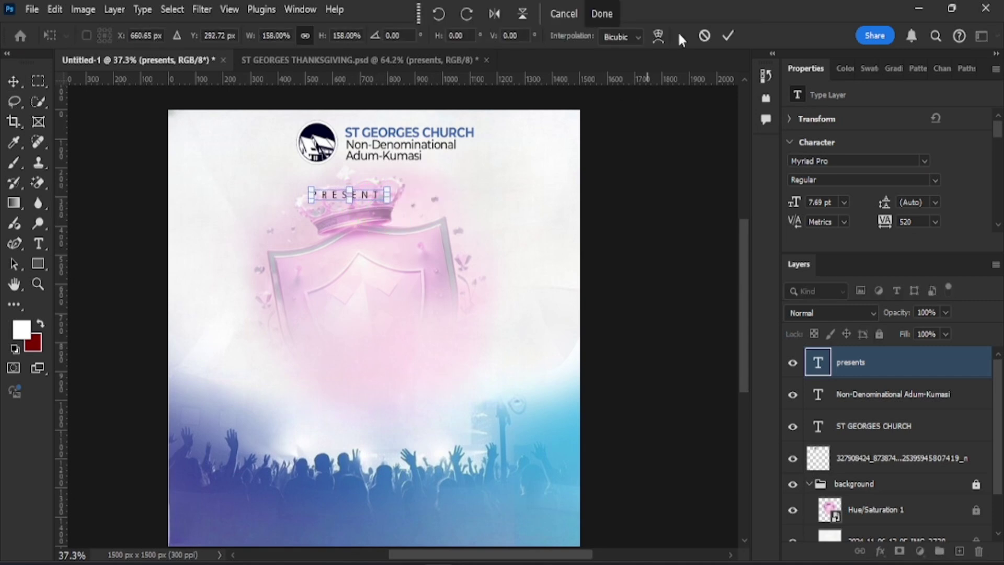
click(723, 37)
click(924, 160)
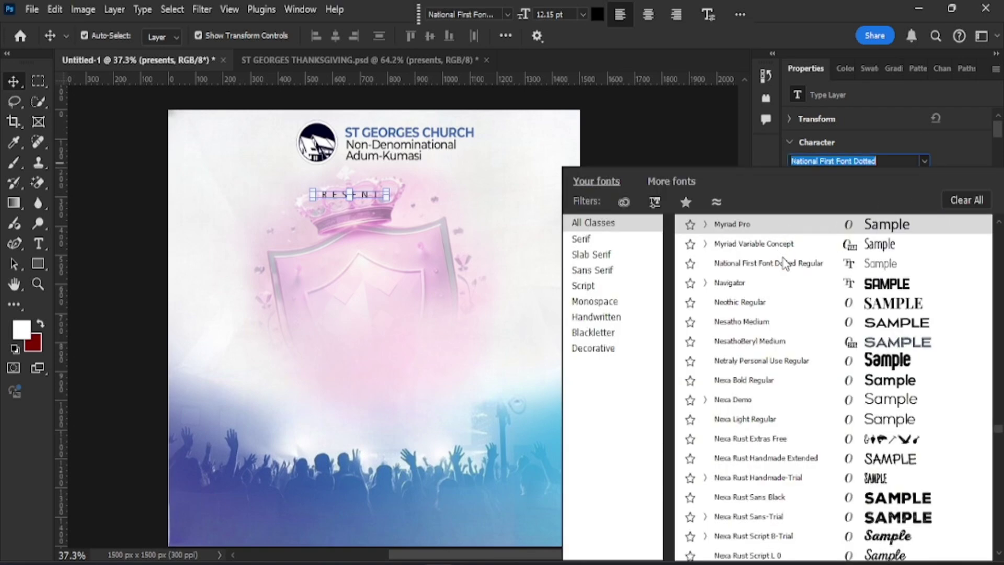
key(m)
key(o)
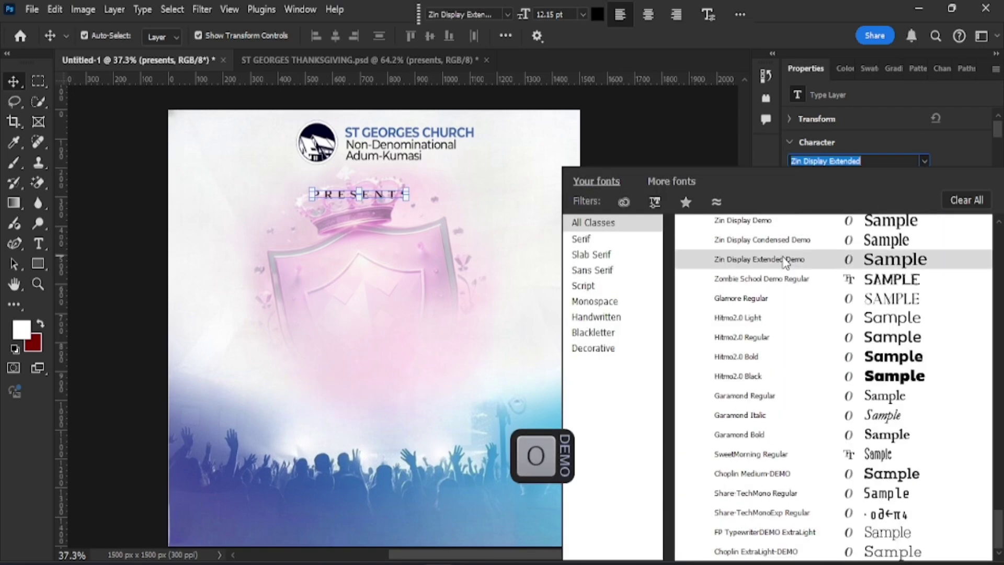
text(ntserrat)
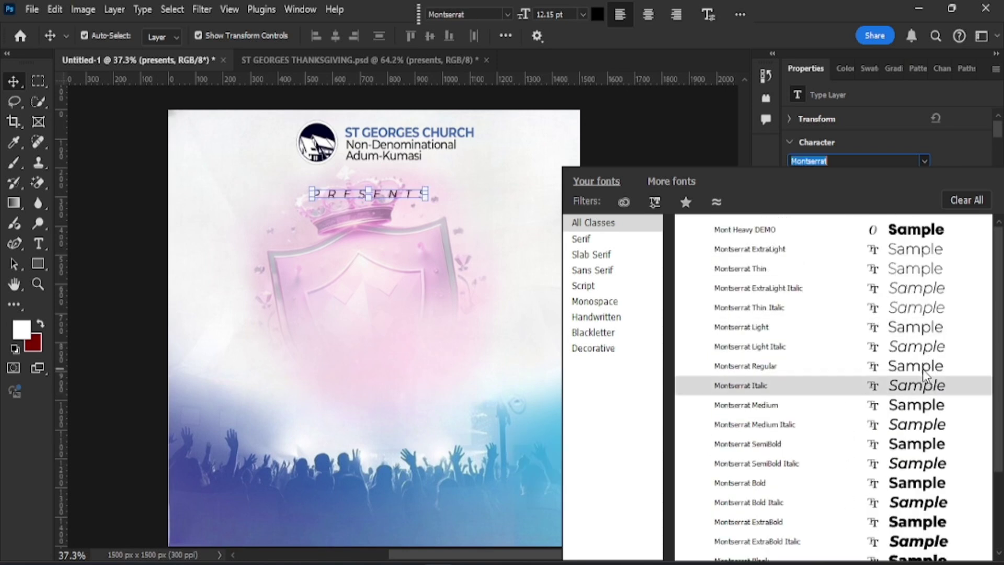
click(924, 368)
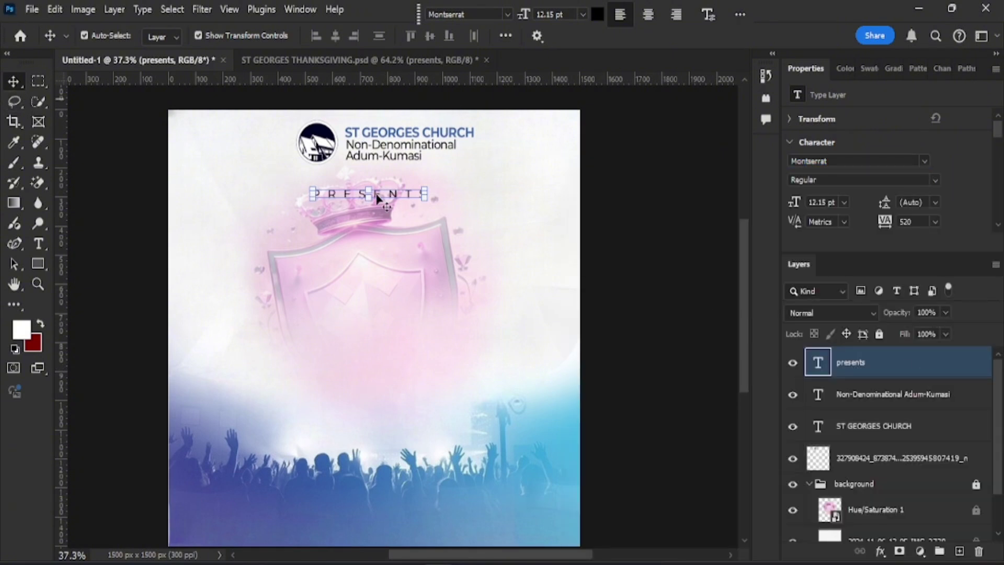
Step: Move the "presents" text up closer to the church name lines and shrink it to about 8.45 pt
drag(407, 199, 418, 189)
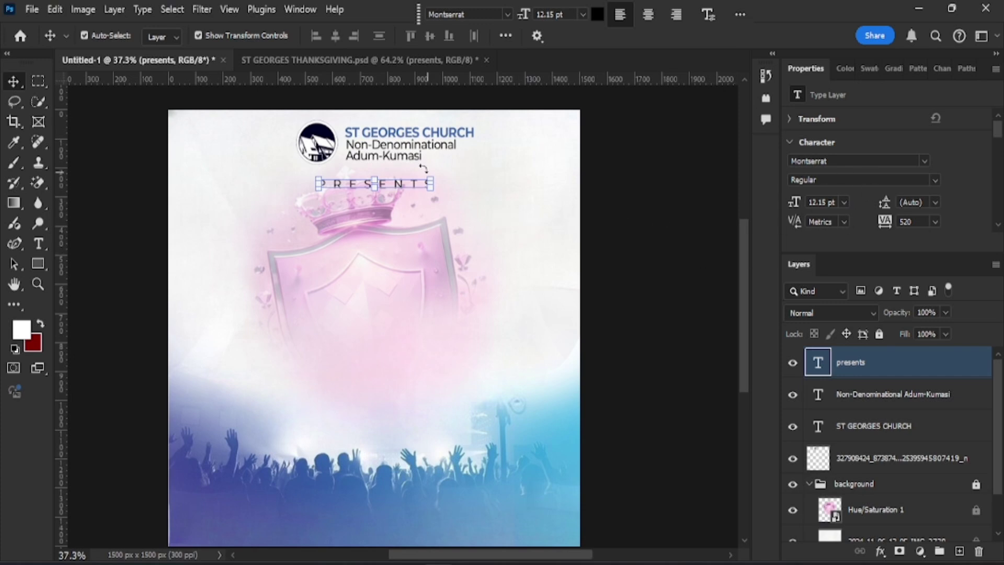
drag(432, 174, 396, 190)
click(727, 37)
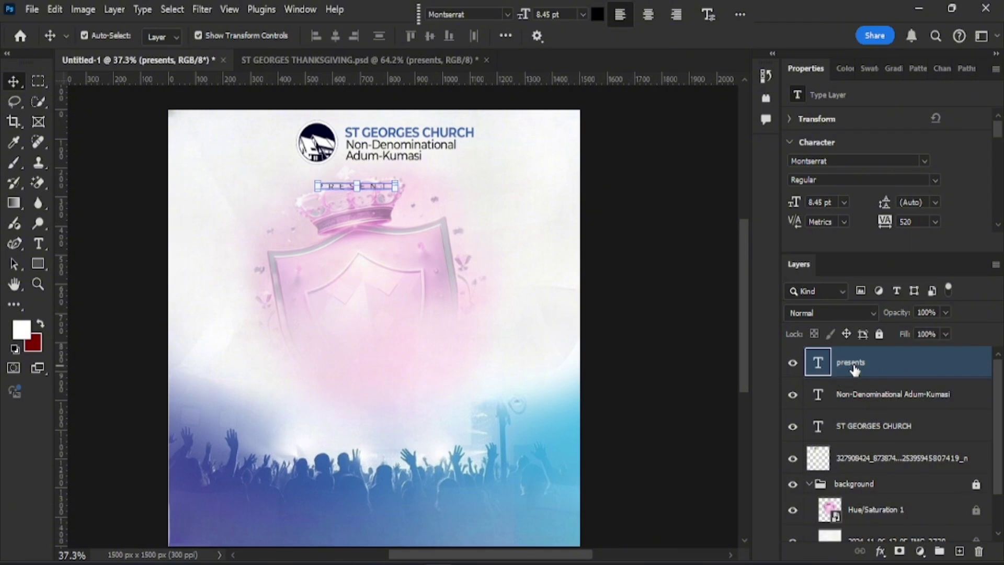
Step: Centre the "presents" text horizontally on the whole canvas, and clear the selection
key(ctrl+a)
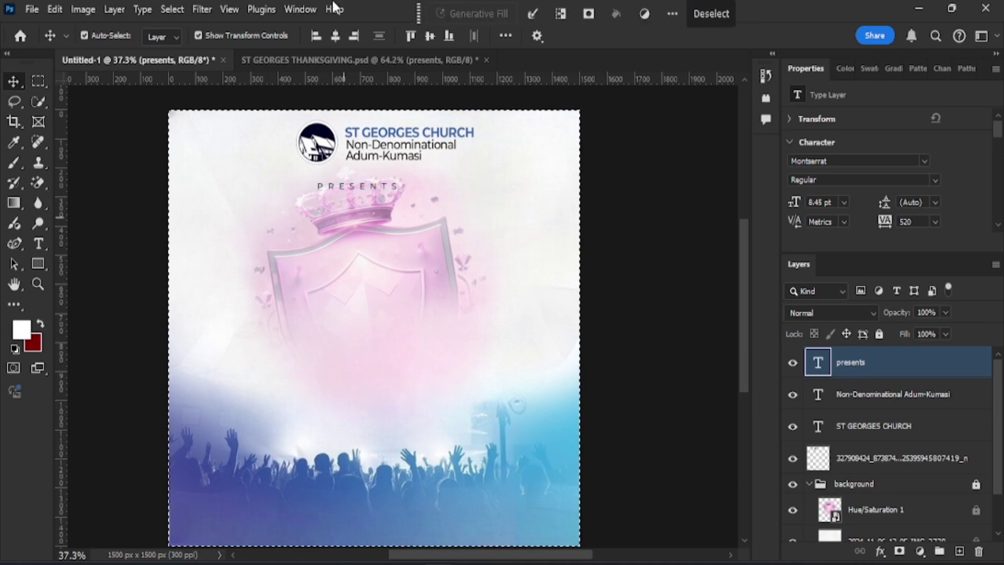
click(335, 35)
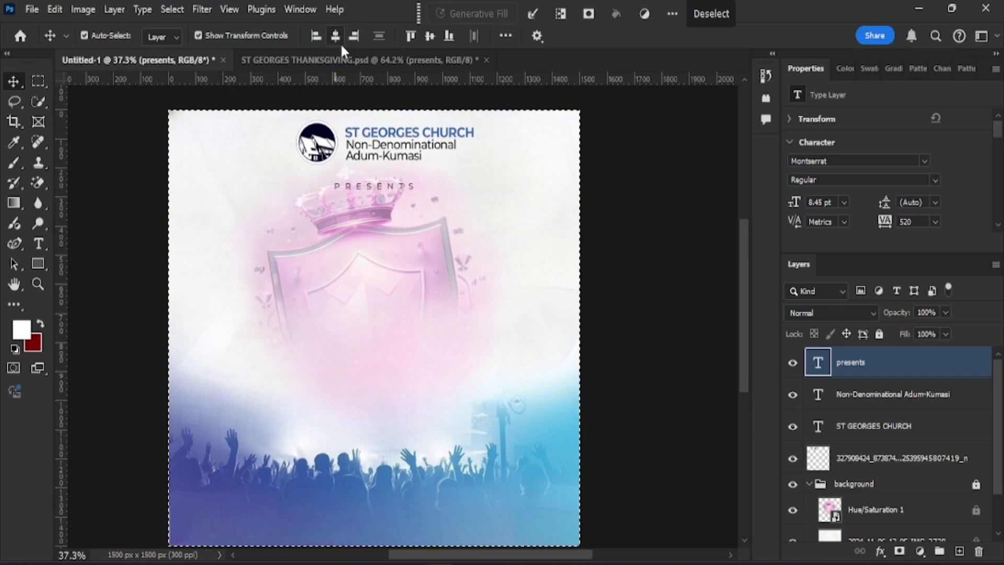
click(725, 14)
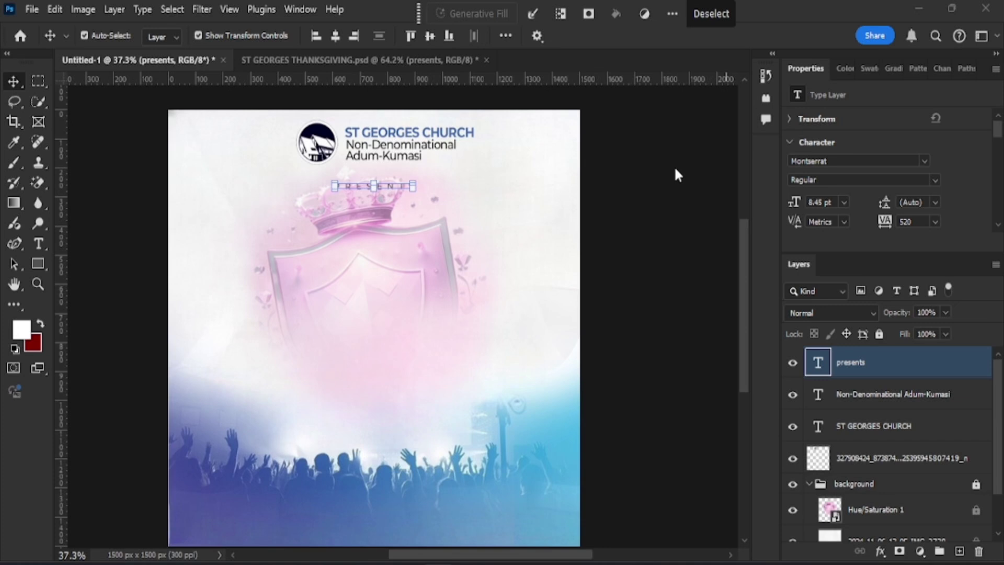
Step: Add a text layer on the shield's upper edge reading "All", pasting the word copied from the details Word document
click(39, 243)
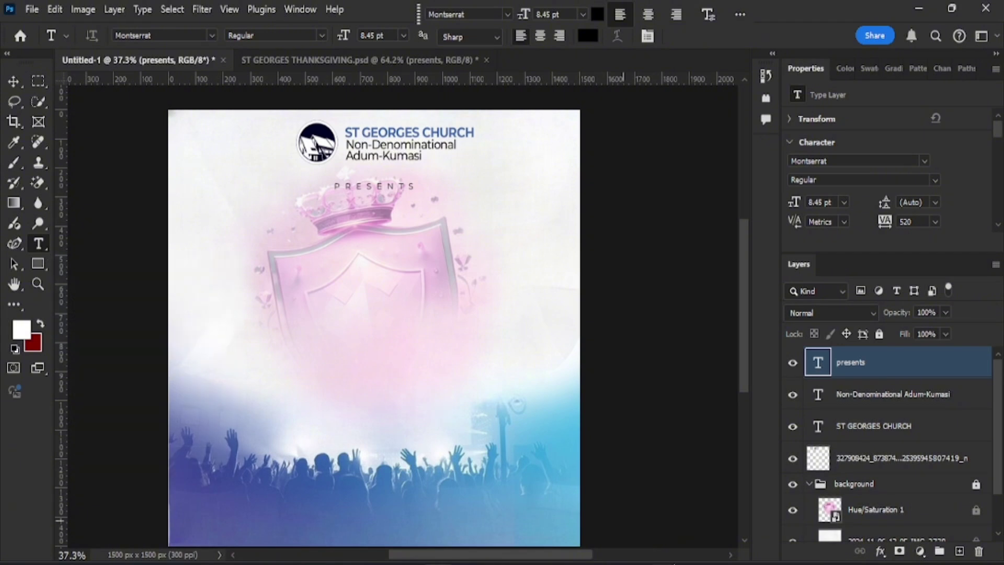
click(257, 236)
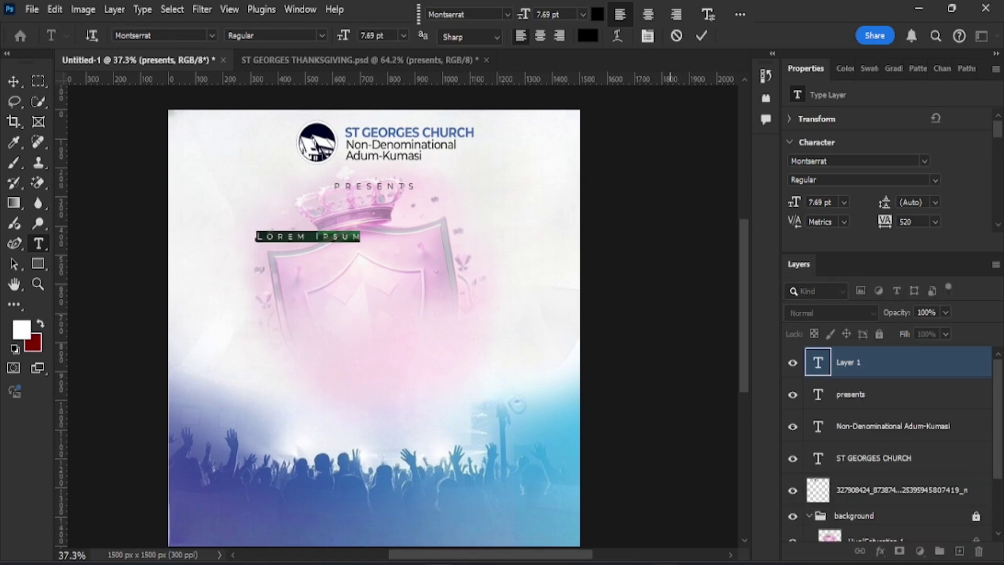
key(alt+Tab)
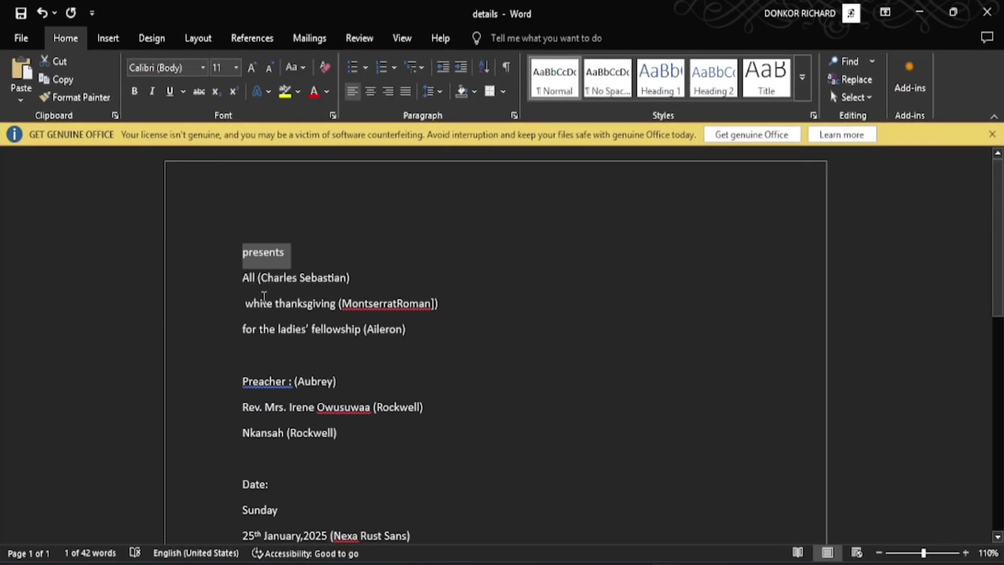
double_click(254, 276)
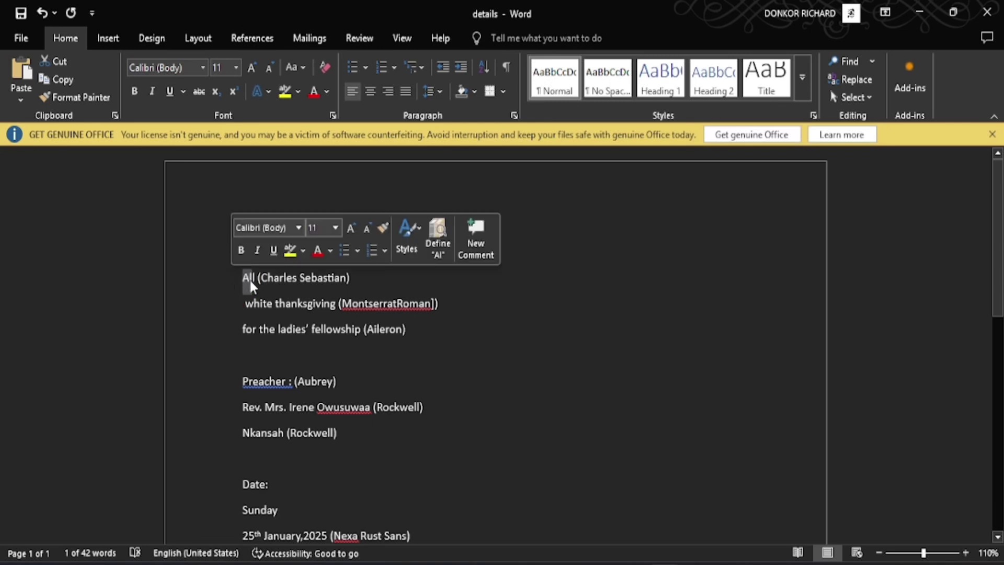
click(254, 277)
double_click(253, 277)
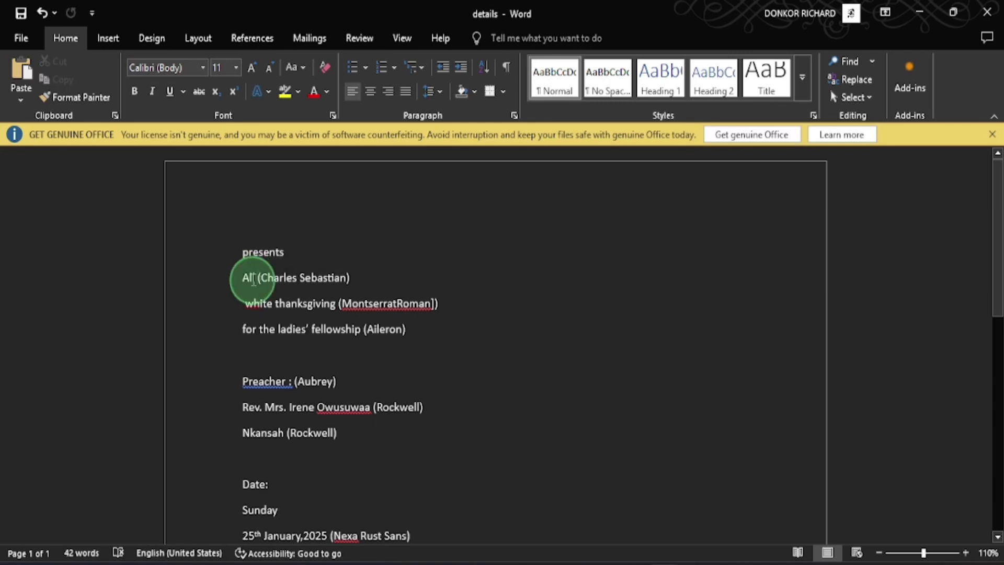
key(ctrl+c)
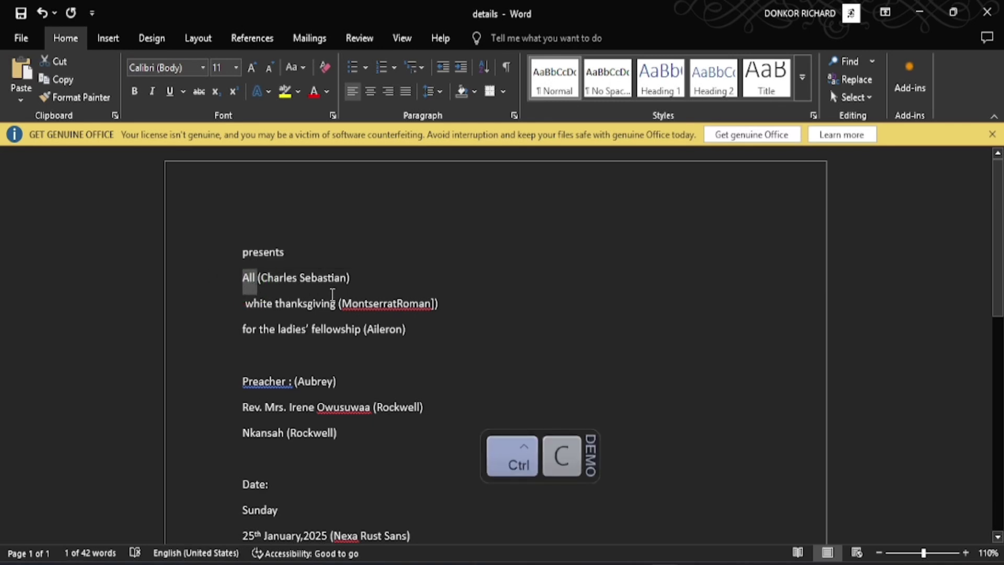
click(919, 16)
key(ctrl+v)
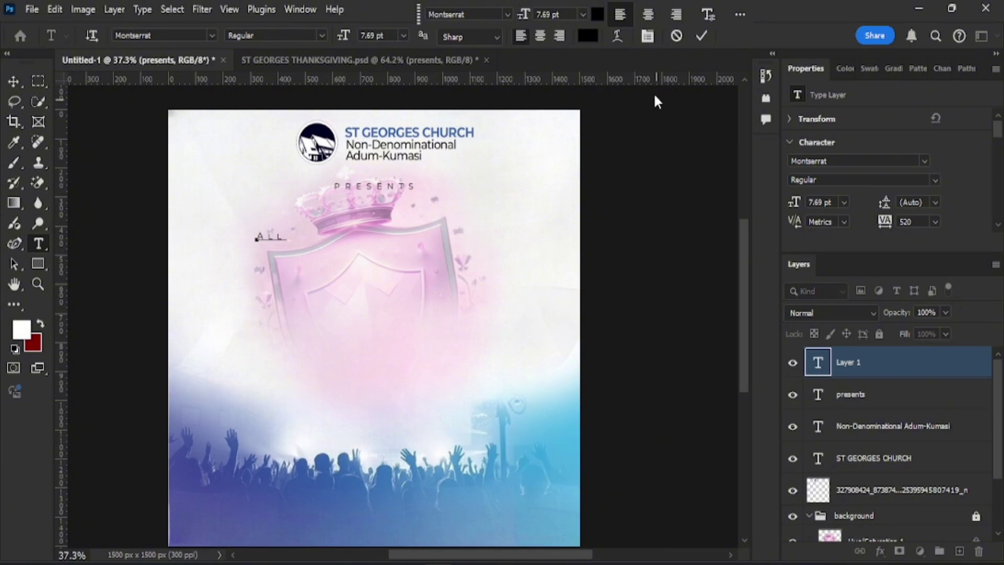
Step: Change the "All" text's font to Charles Sebastian Regular
click(925, 161)
text(char)
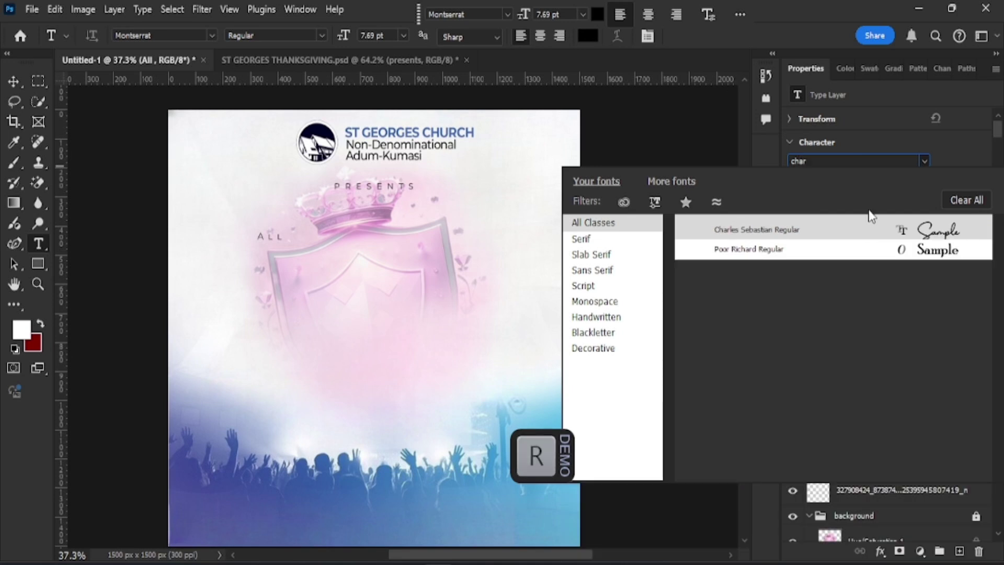
text(les Sebastian)
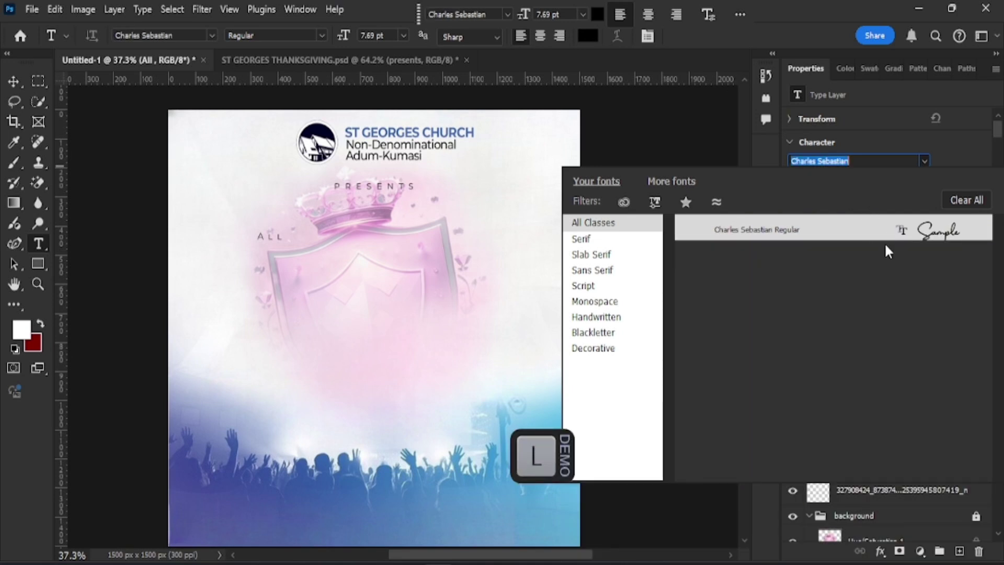
key(Return)
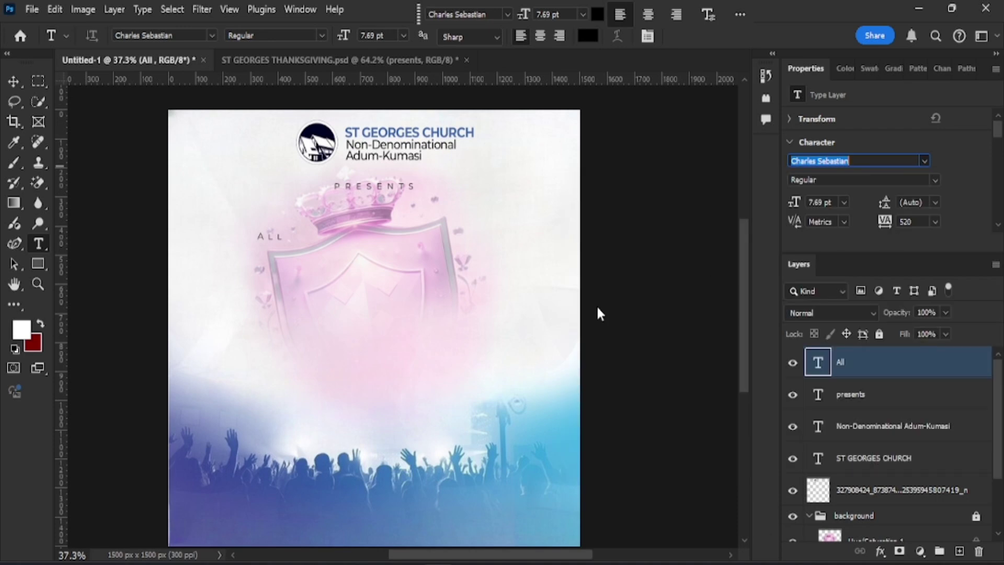
Step: Scale the "All" text to about 338% and place it over the shield beneath the crown
click(19, 85)
drag(281, 246, 436, 254)
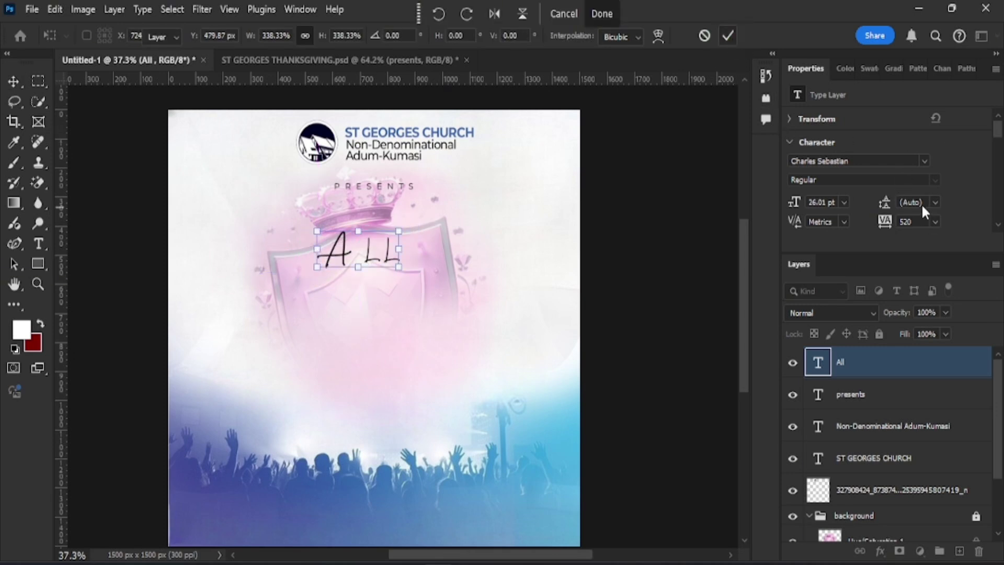
key(Return)
Step: Remove the all-caps style from the "All" text and tighten its tracking to 20
scroll(884, 209, down, 2)
scroll(856, 198, down, 4)
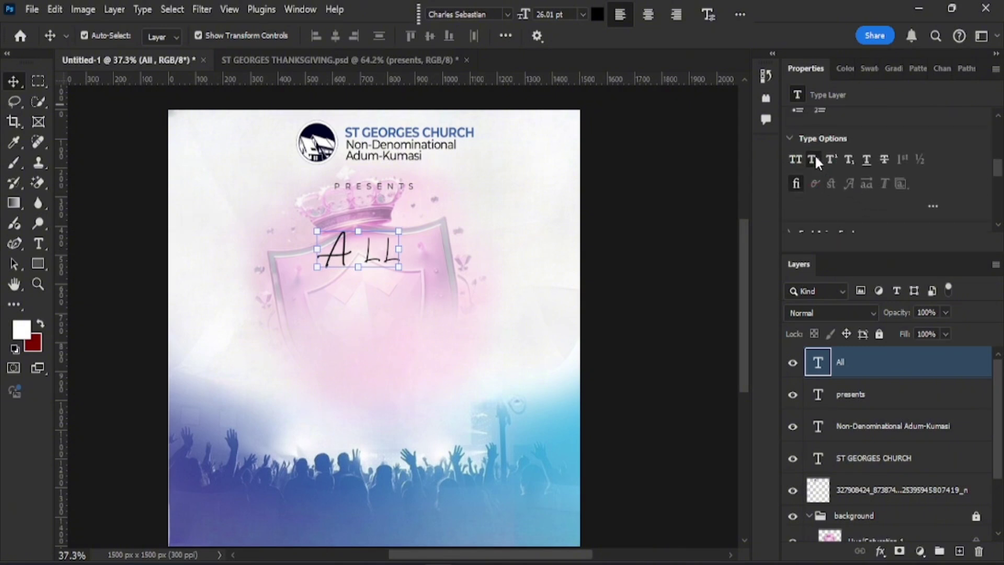
click(814, 158)
scroll(889, 183, up, 6)
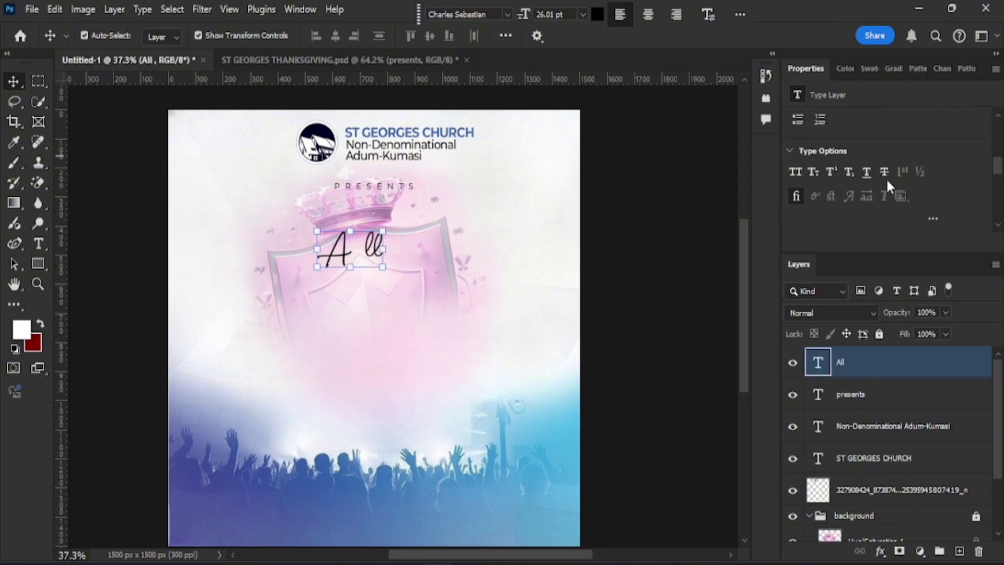
mouse_move(886, 195)
mouse_down()
mouse_move(874, 195)
mouse_move(884, 199)
mouse_up()
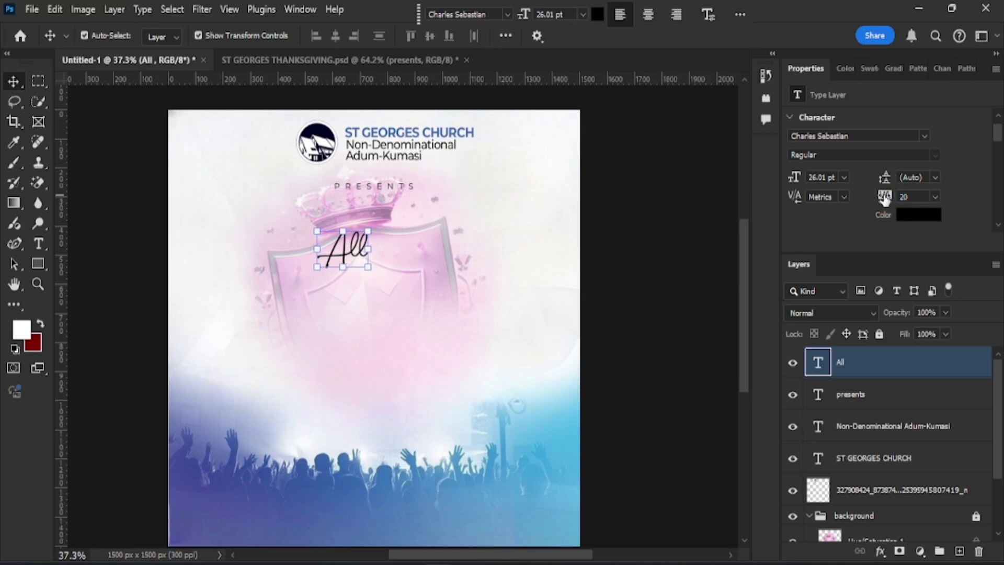
Step: Copy "white thanksgiving" from the details Word document, and reposition the "All" text directly beneath the crown
drag(359, 251, 381, 255)
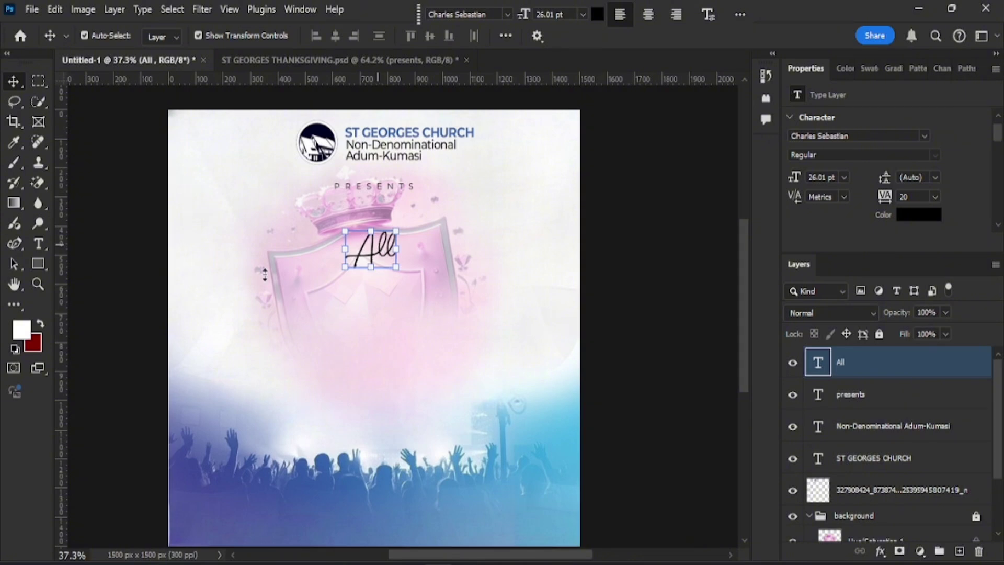
mouse_move(663, 563)
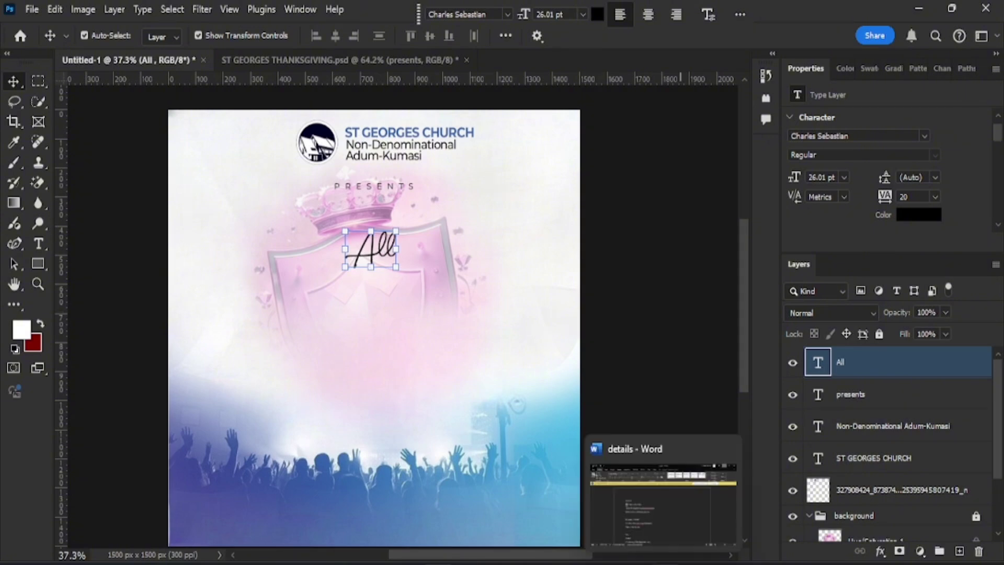
click(663, 502)
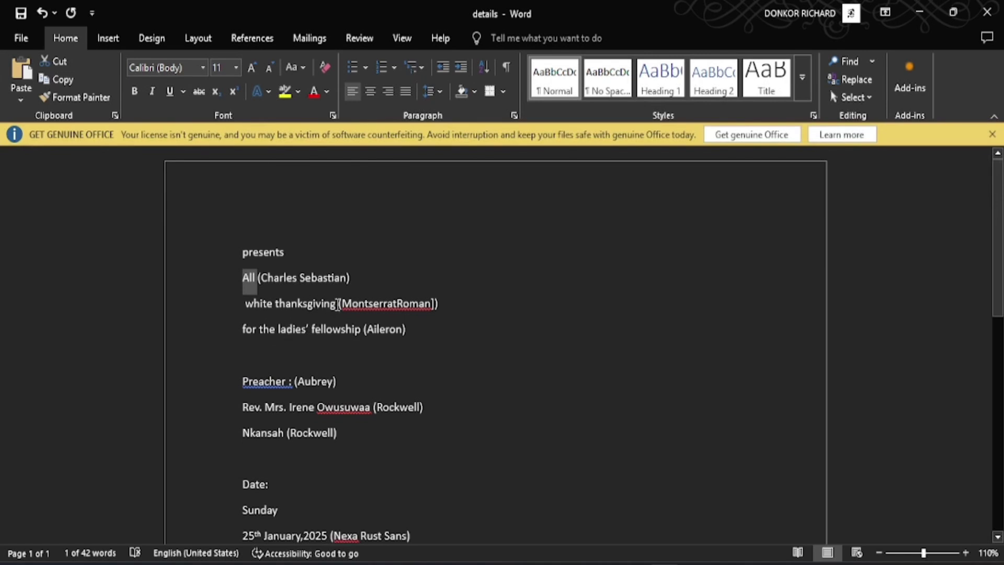
drag(333, 303, 259, 304)
key(ctrl+c)
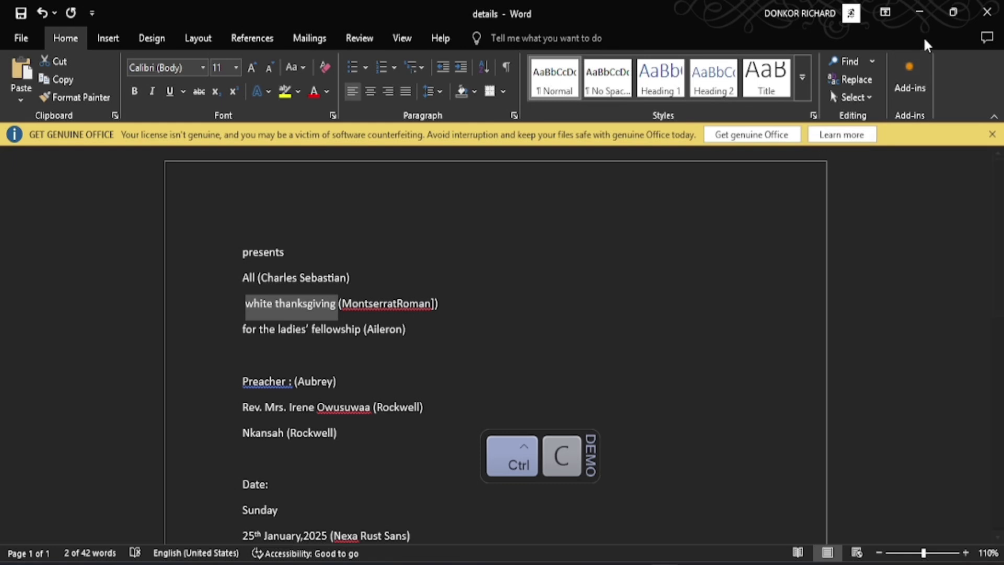
click(919, 11)
drag(382, 251, 355, 242)
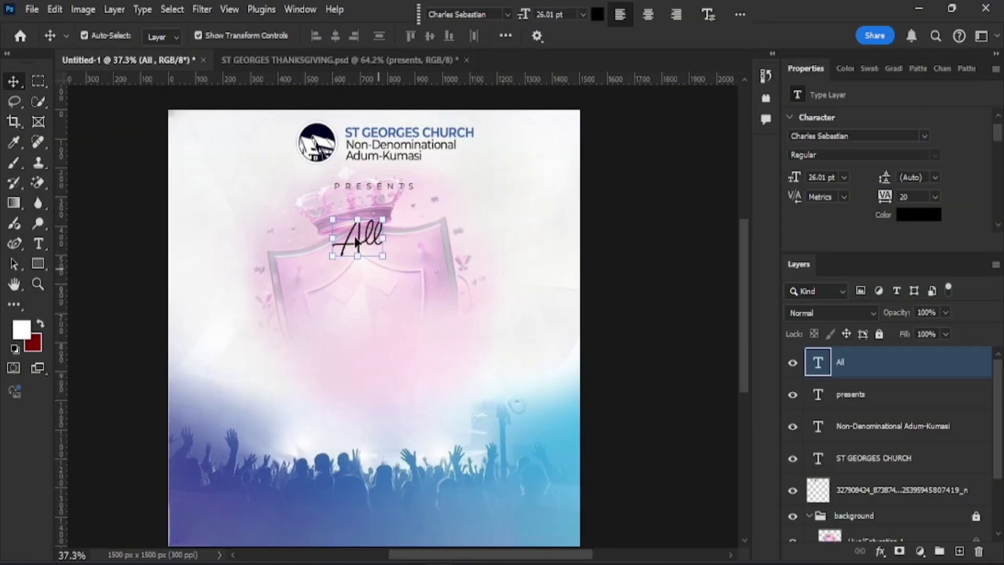
Step: Add a text layer just below "All" and paste the copied words "white thanksgiving" into it
click(47, 237)
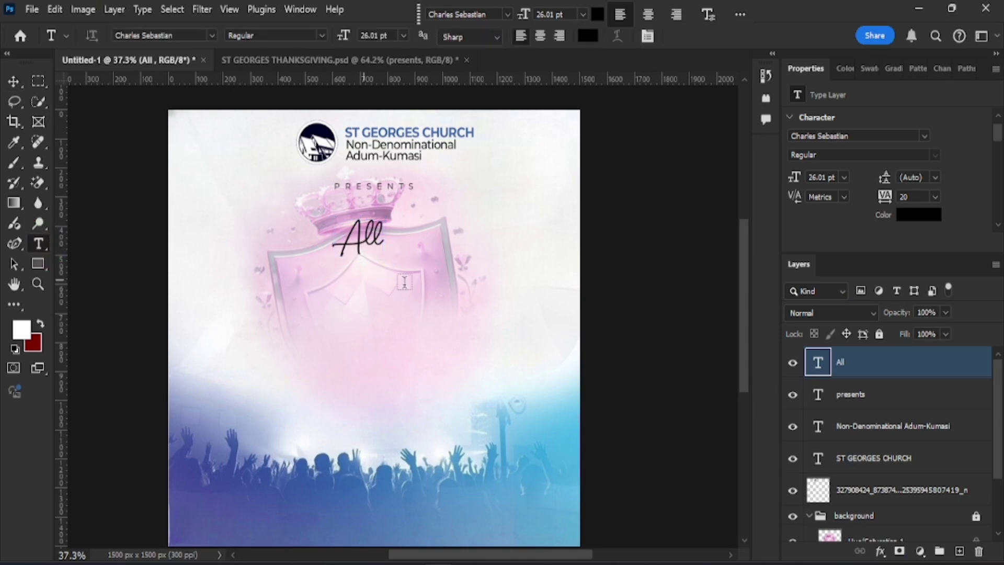
click(299, 276)
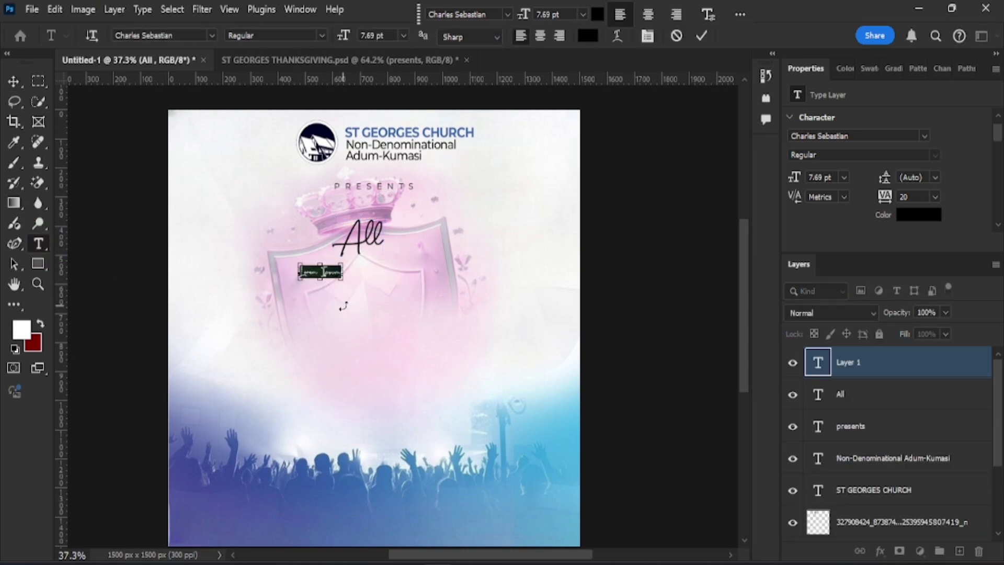
key(ctrl+v)
click(701, 36)
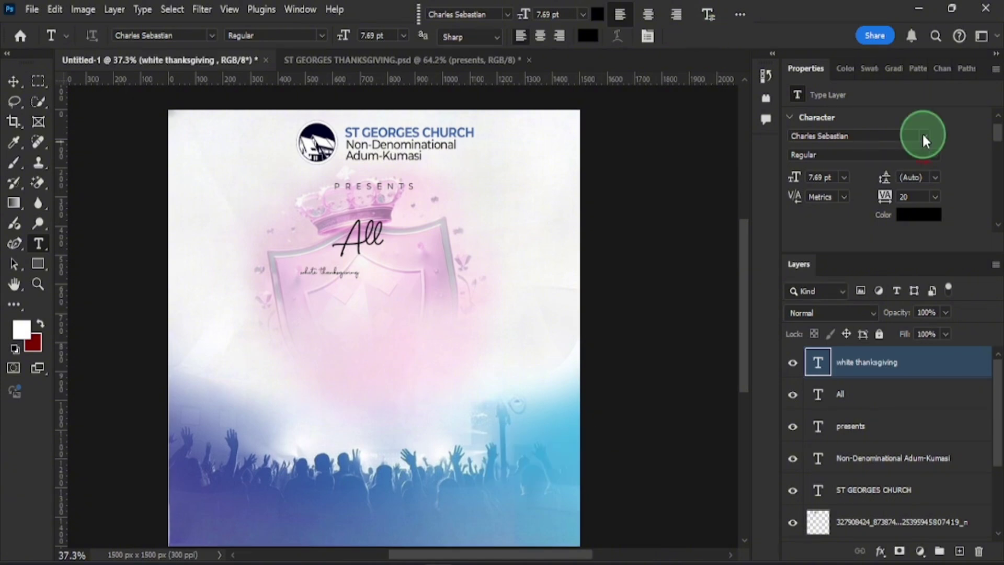
Step: Set the "white thanksgiving" text's font to Montserrat ExtraBold and turn on all caps
click(923, 137)
text(mont)
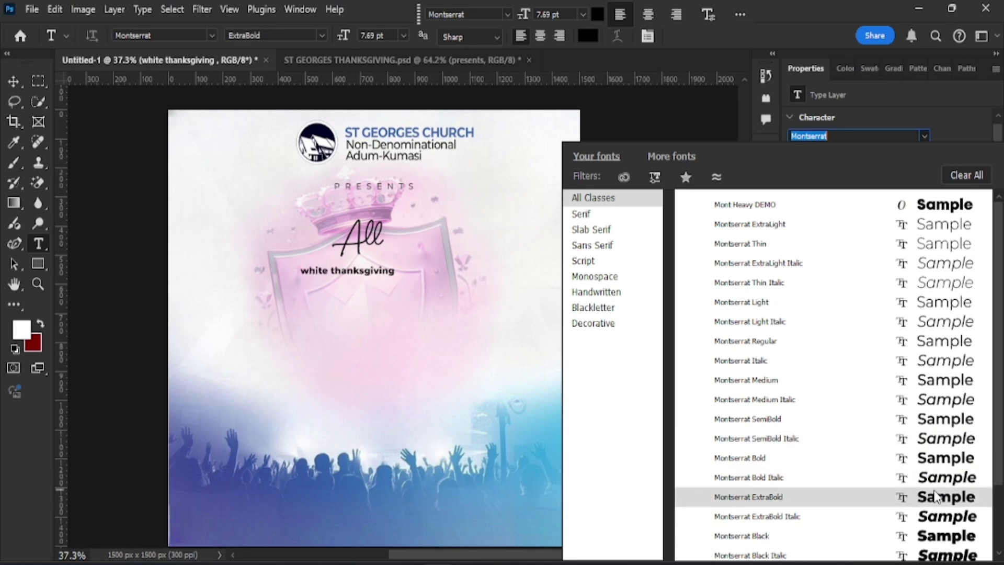
click(934, 500)
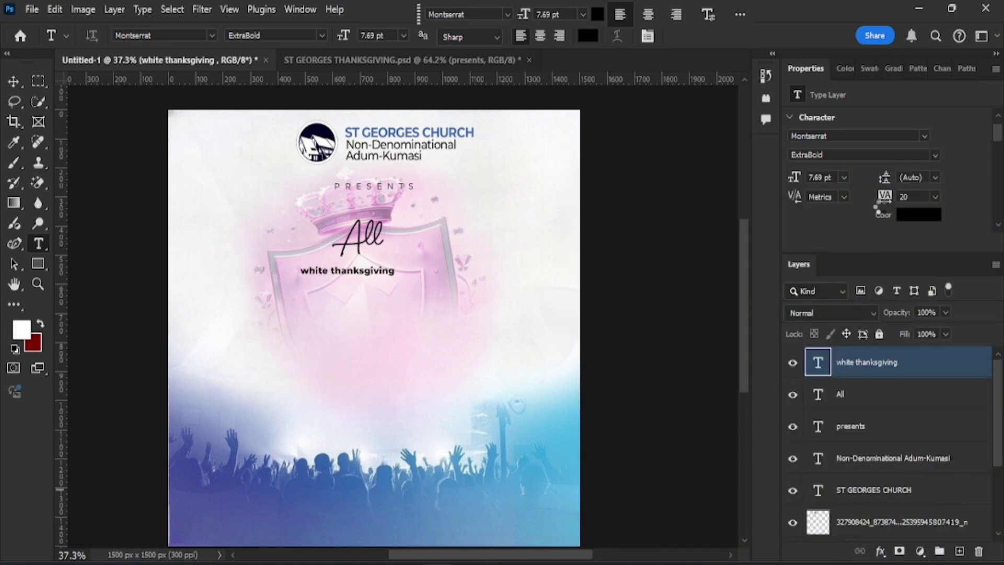
scroll(935, 200, down, 1)
scroll(934, 200, down, 5)
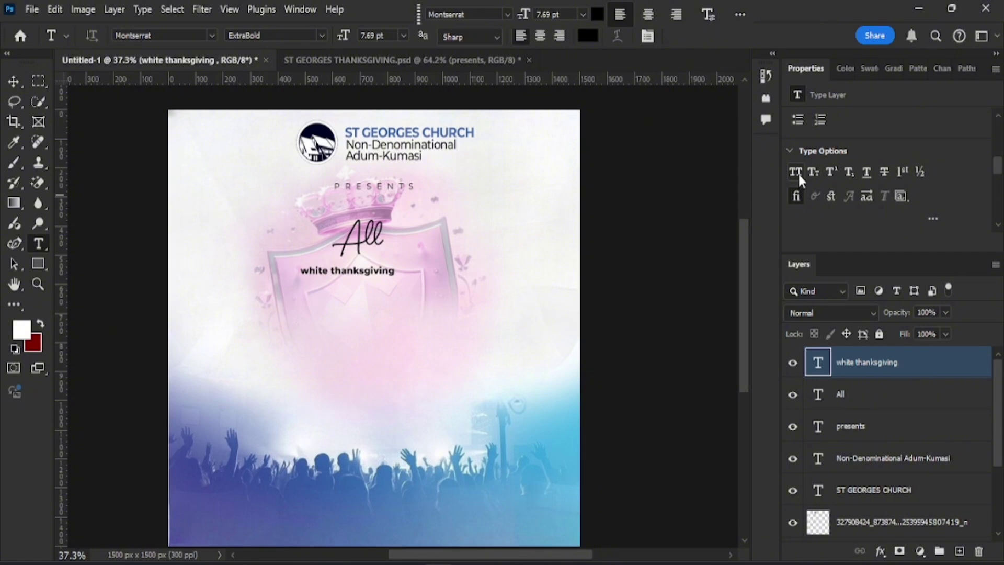
click(797, 172)
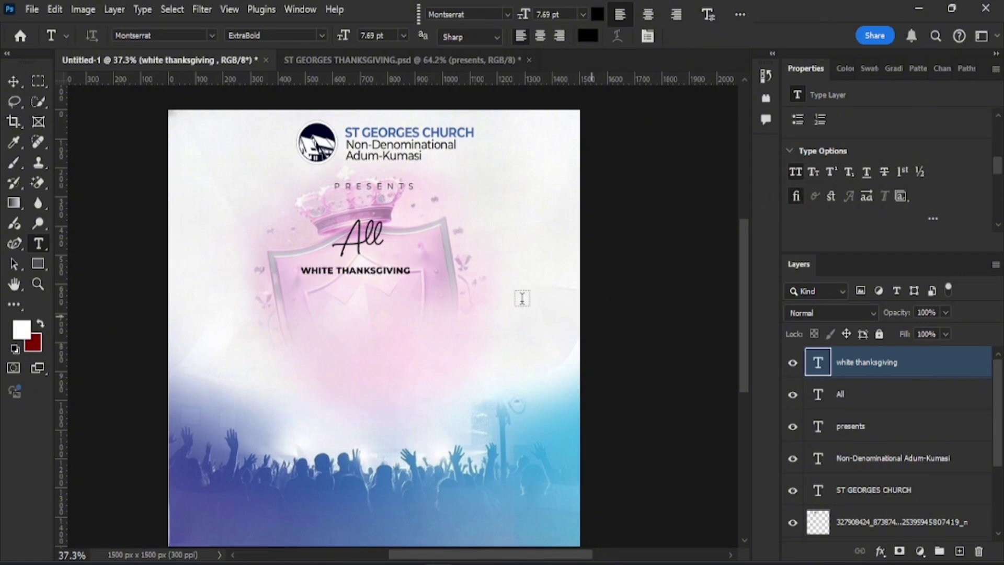
Step: Scale the "white thanksgiving" text to about 262% and position it just below "All", roughly centred on the flyer
click(14, 81)
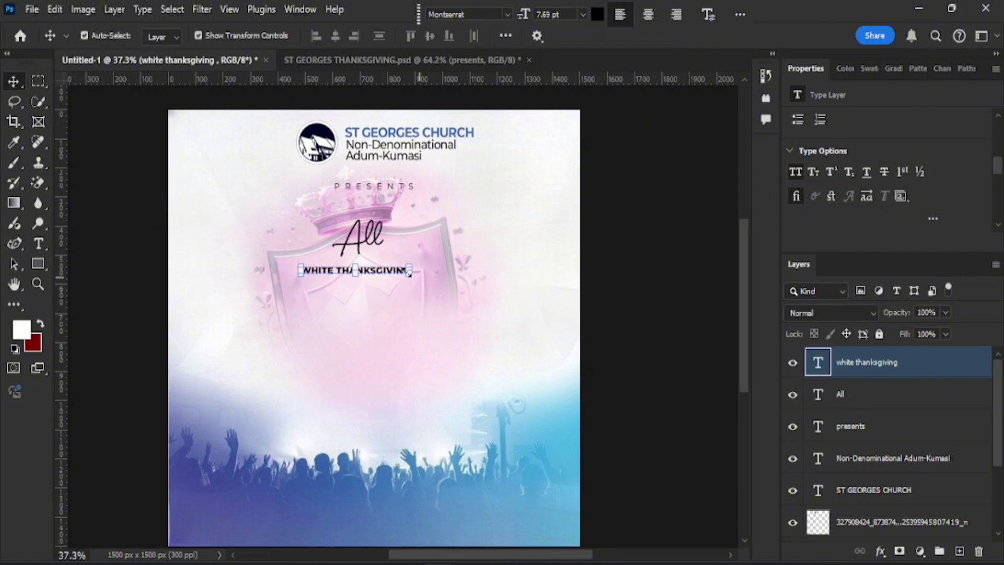
drag(410, 273, 485, 341)
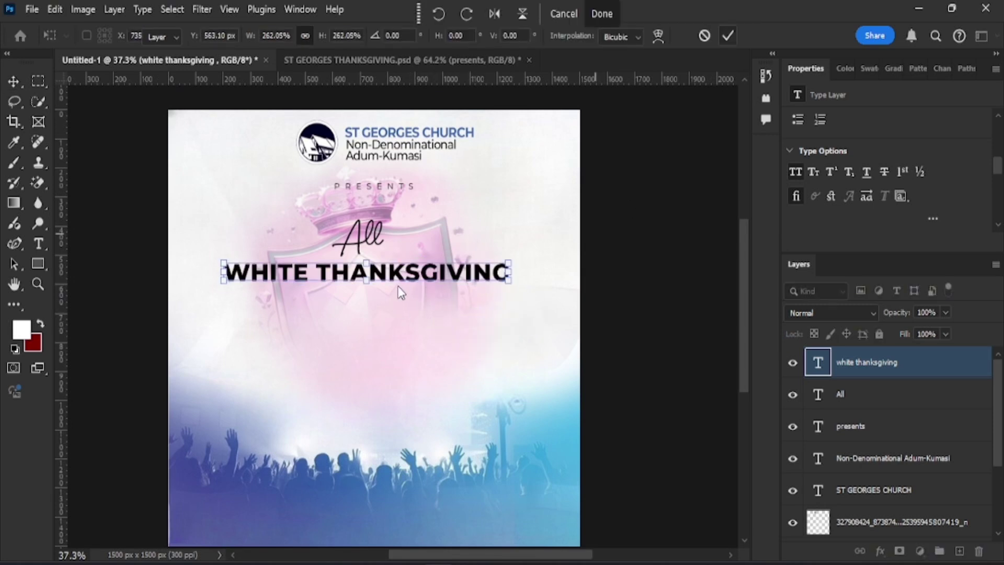
key(Return)
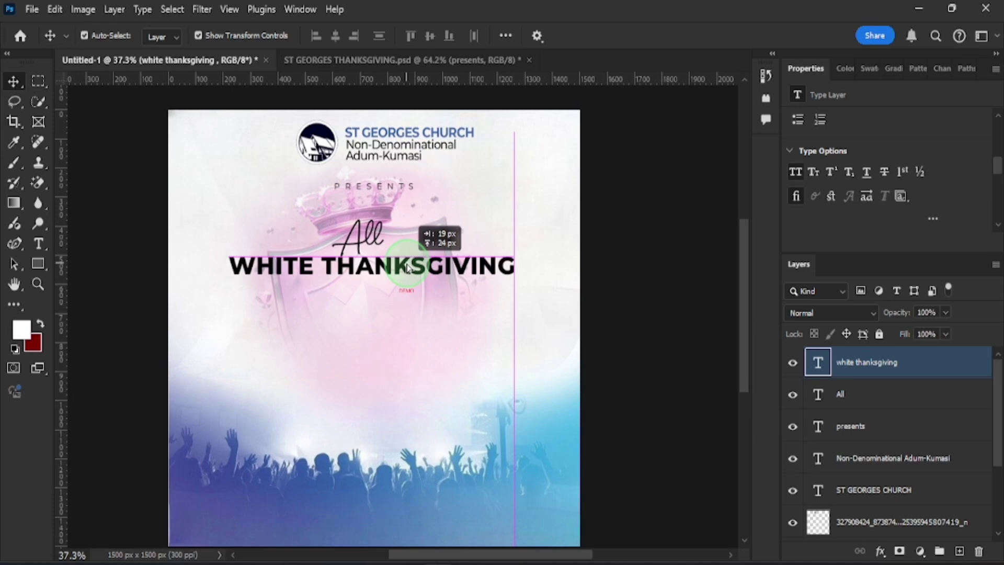
drag(408, 268, 409, 267)
key(Return)
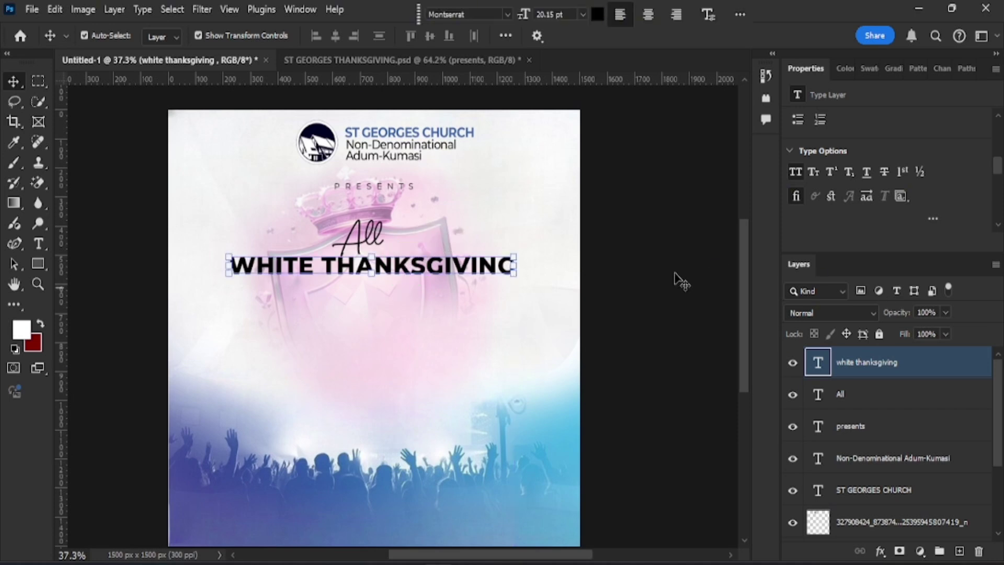
Step: Stretch the "white thanksgiving" text taller, to a font size of about 22.88 pt
scroll(916, 218, down, 3)
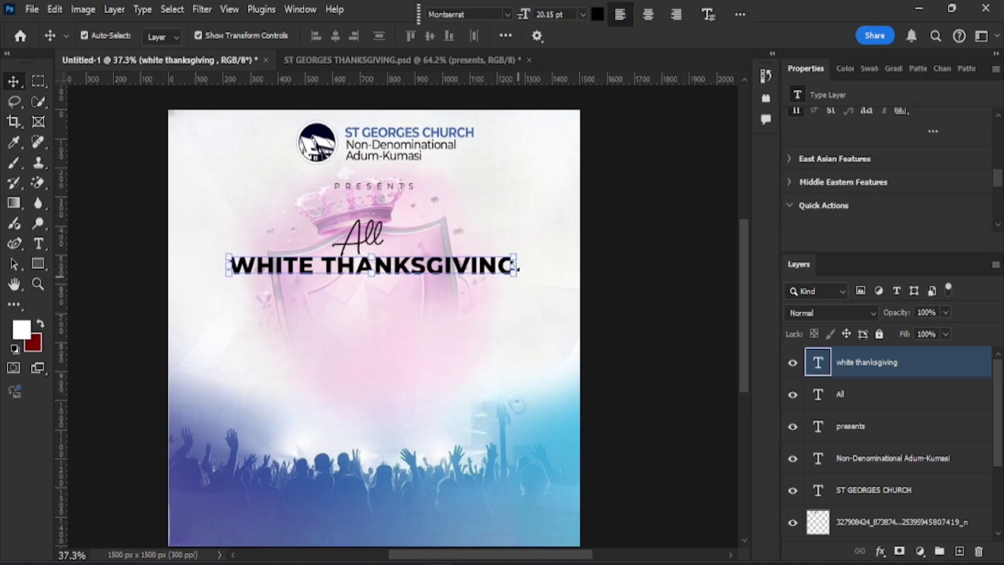
click(869, 366)
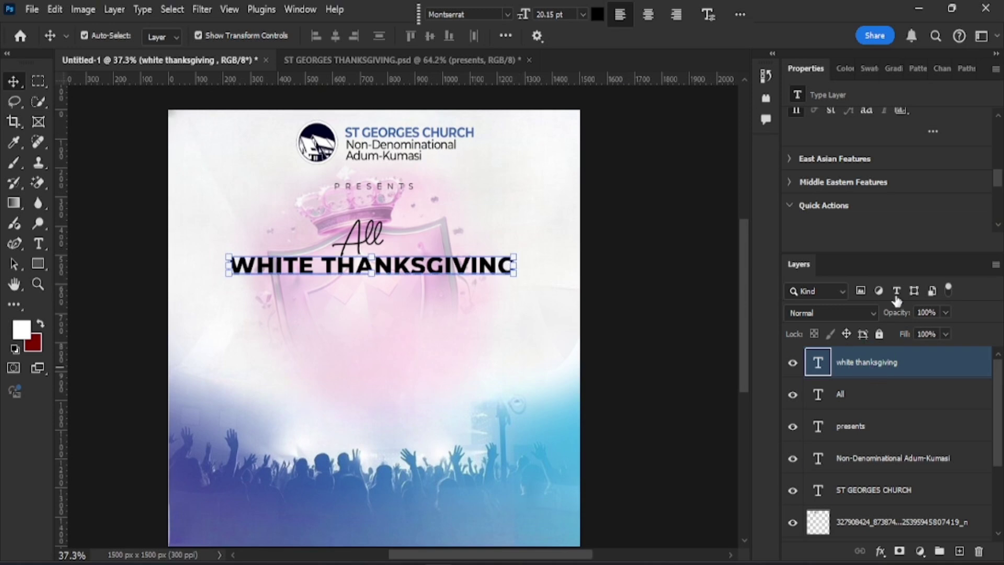
scroll(912, 218, down, 3)
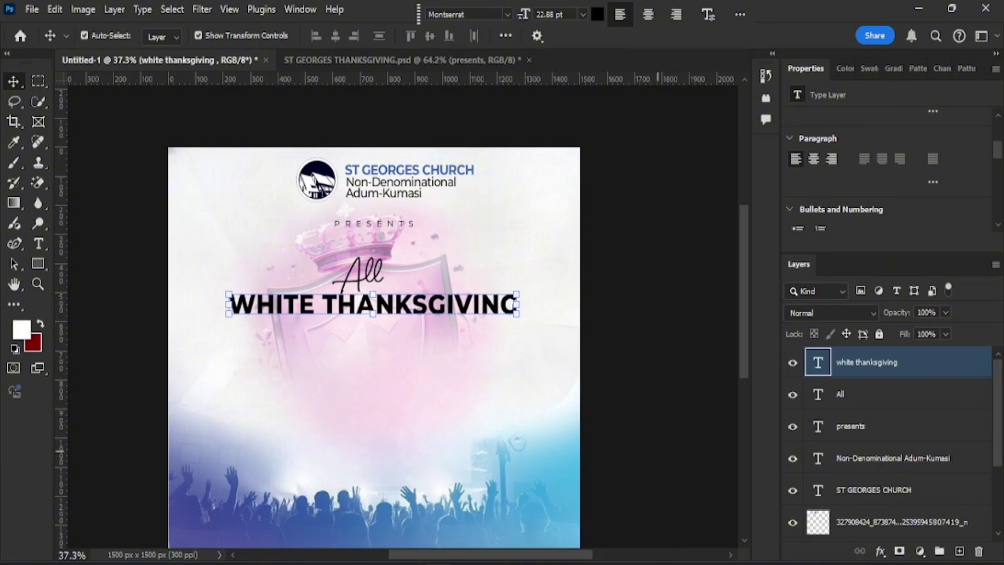
Step: Copy "for the ladies'" from the Word document and paste it into a new text layer below "WHITE THANKSGIVING" in Photoshop
key(alt+Tab)
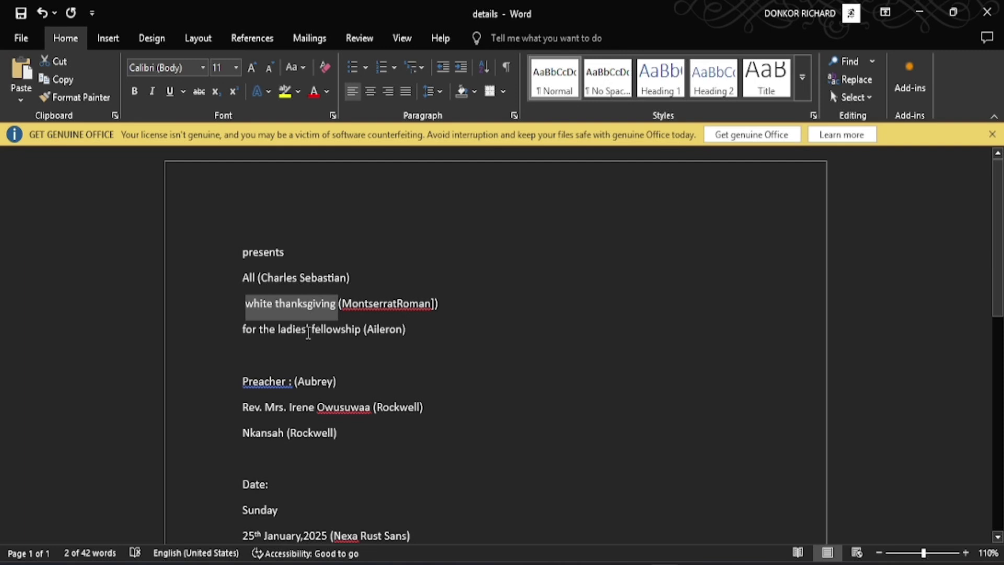
drag(309, 329, 242, 329)
key(alt+Tab)
click(276, 344)
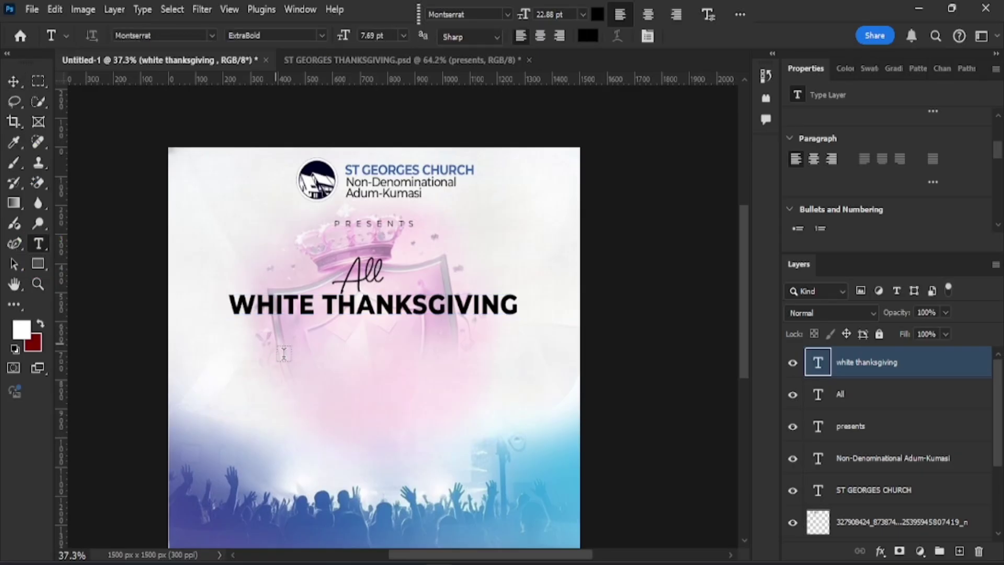
key(ctrl+v)
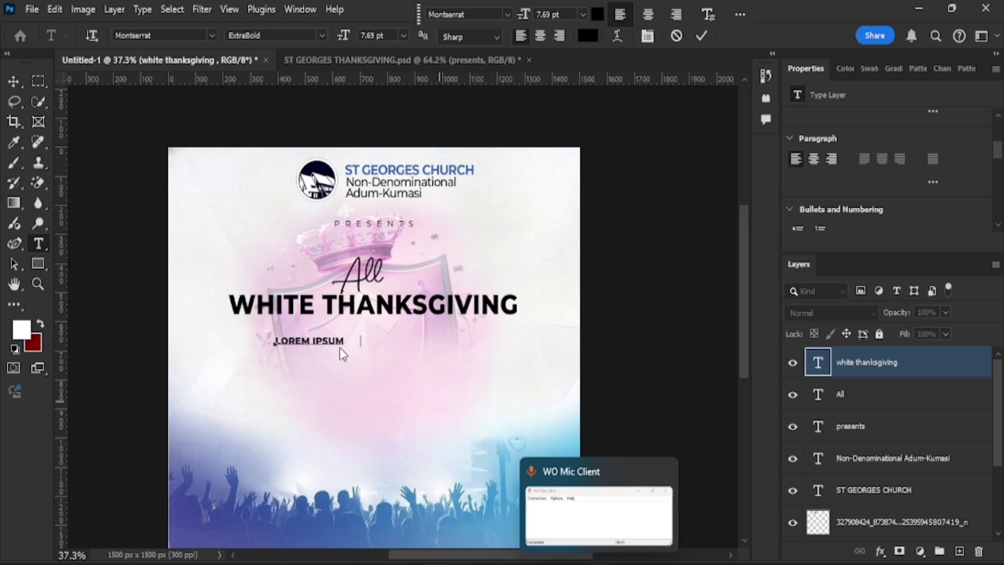
key(ctrl+v)
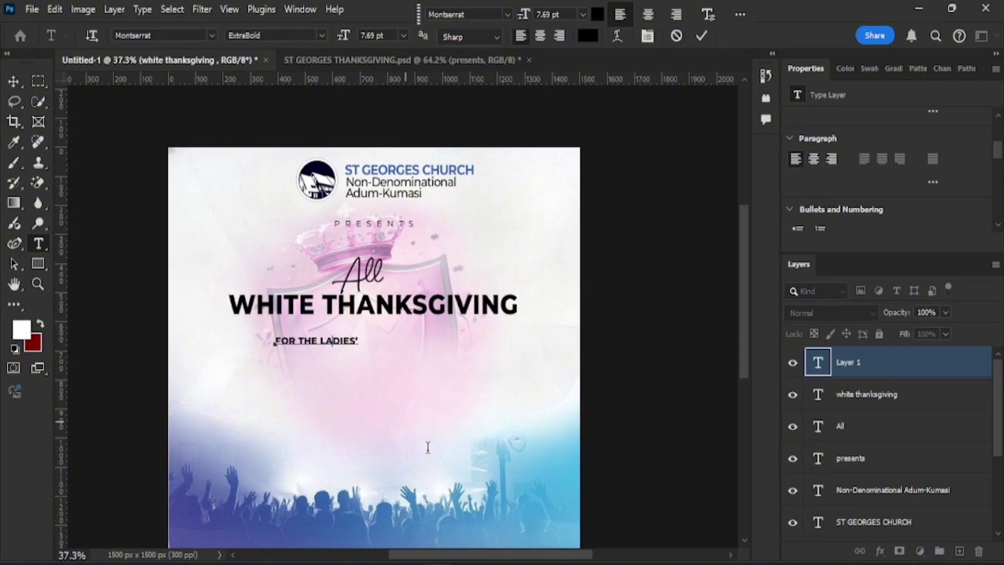
key(alt+Tab)
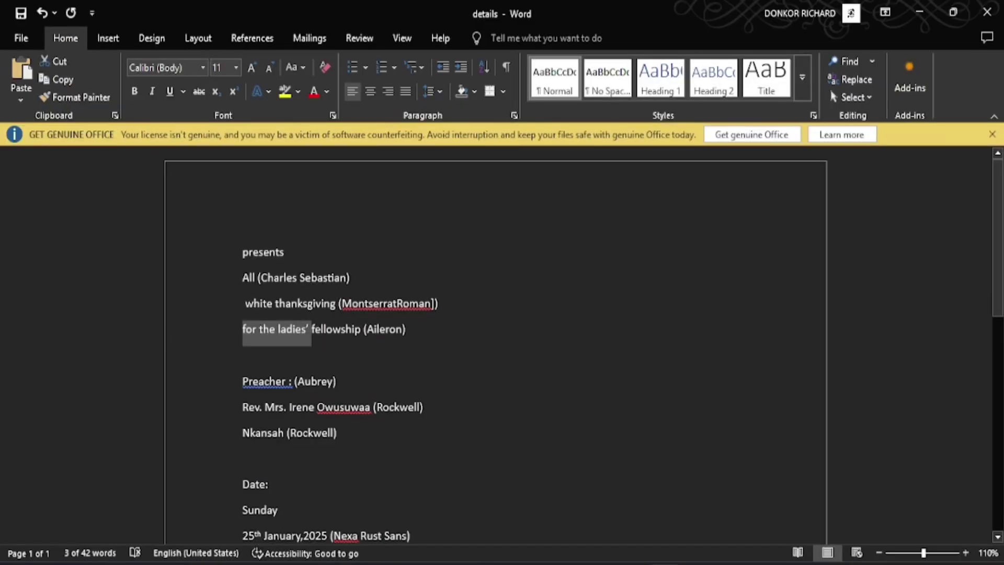
key(alt+Tab)
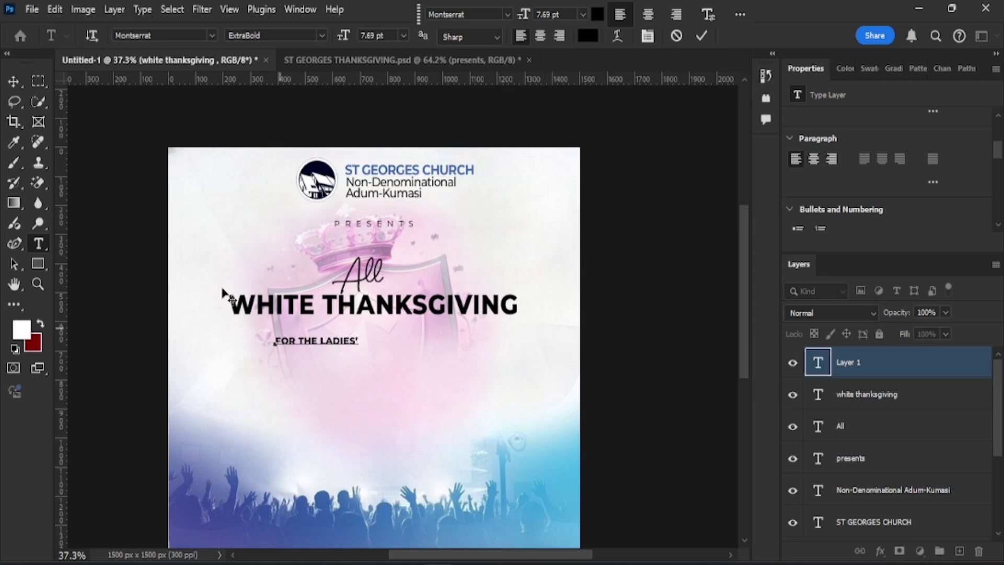
key(ctrl+Return)
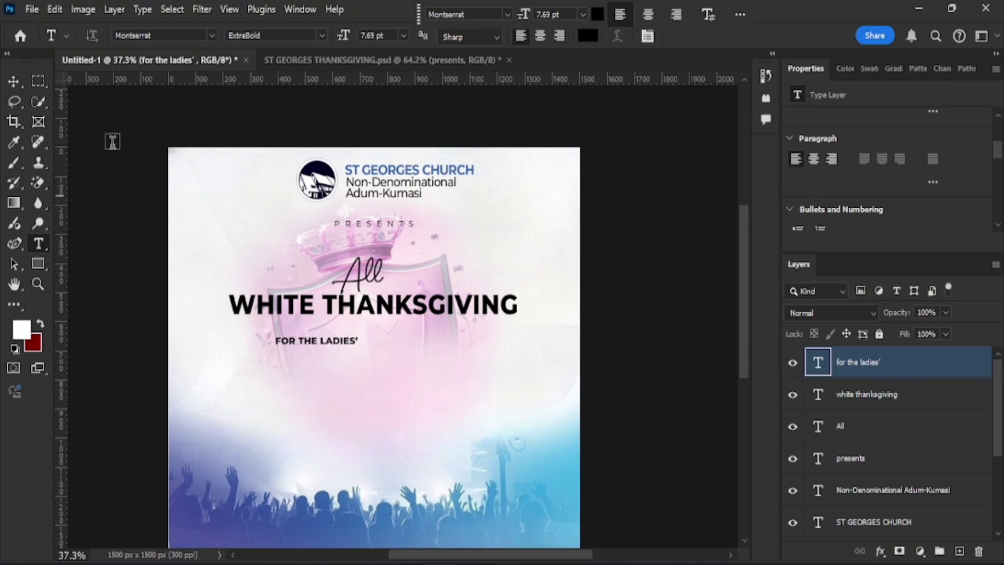
Step: Set the "for the ladies'" text's font to Aileron Thin and scale the text up below "WHITE THANKSGIVING"
click(13, 82)
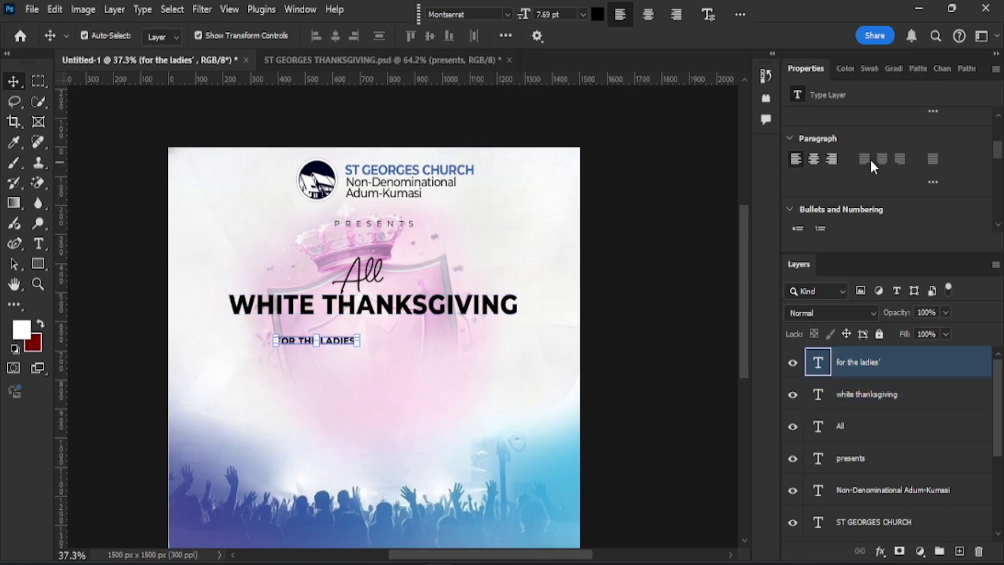
scroll(870, 158, up, 2)
scroll(727, 110, down, 1)
click(507, 15)
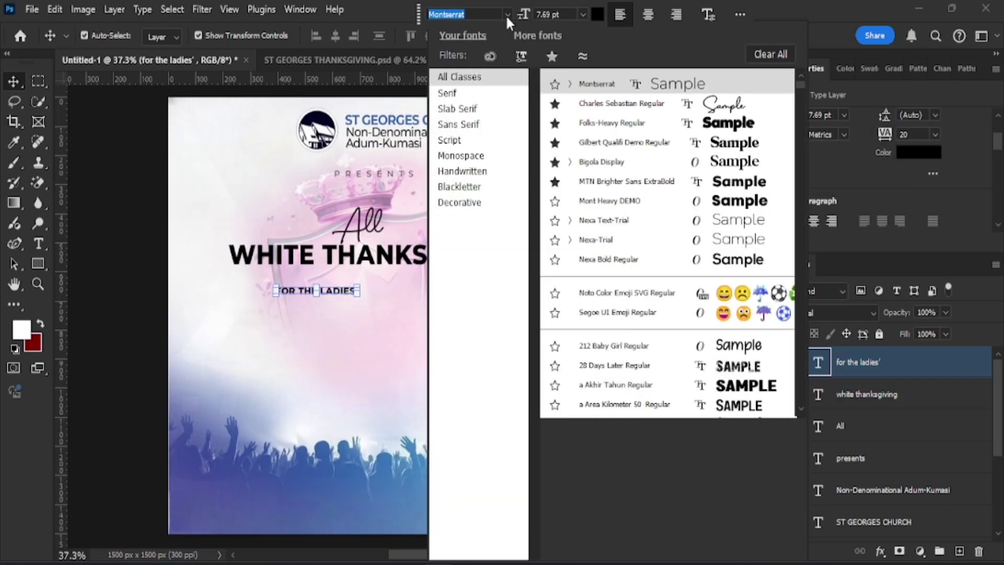
click(519, 57)
text(al)
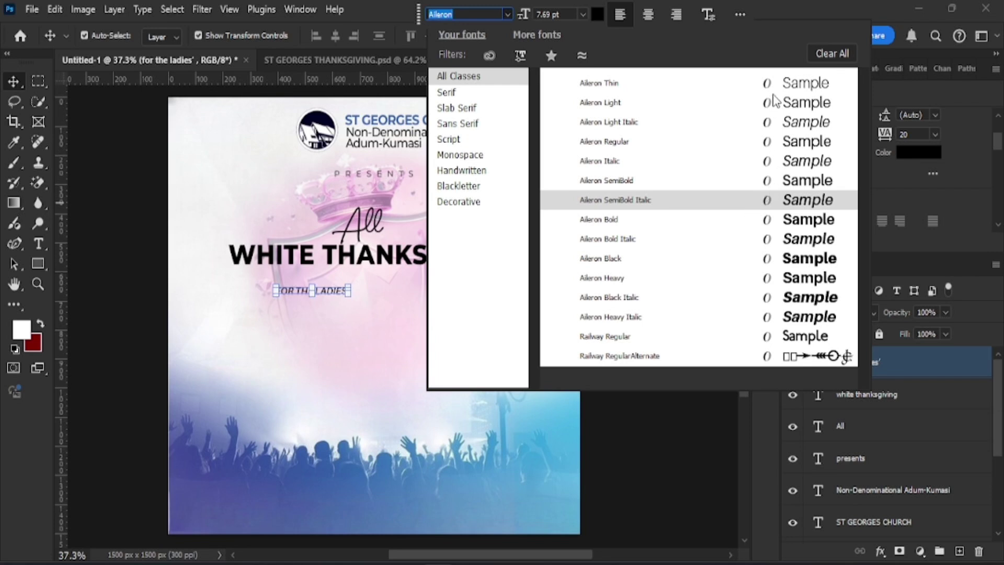
key(Up)
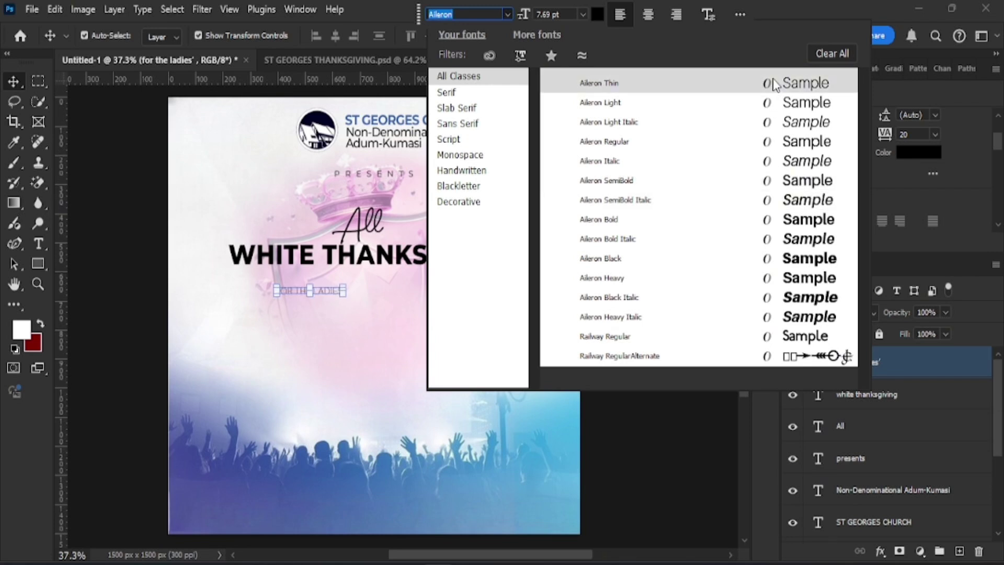
click(795, 107)
drag(348, 296, 466, 358)
Step: Move the "LADIES' FELLOWSHIP" text slightly down to widen the gap below "WHITE THANKSGIVING"
key(s)
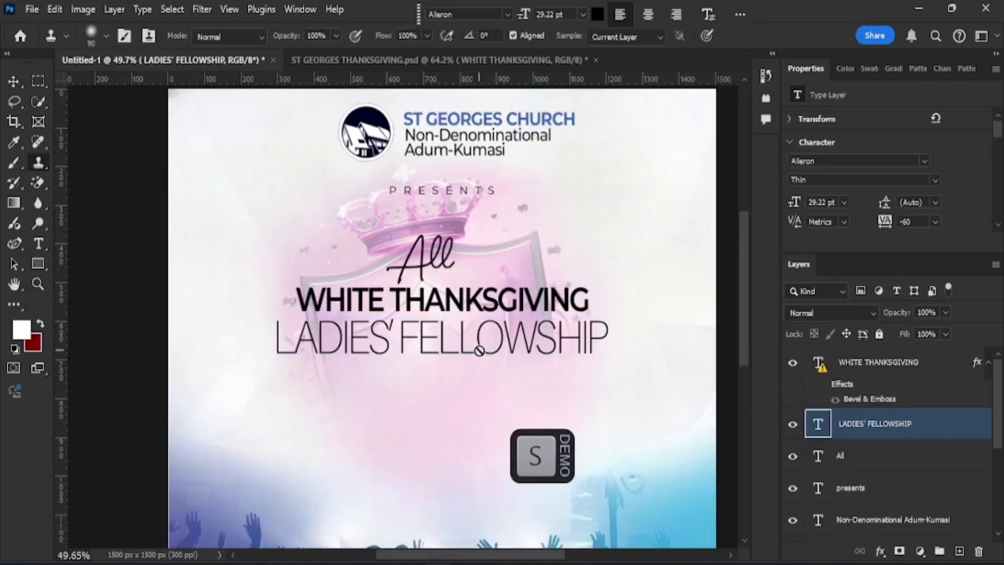
key(v)
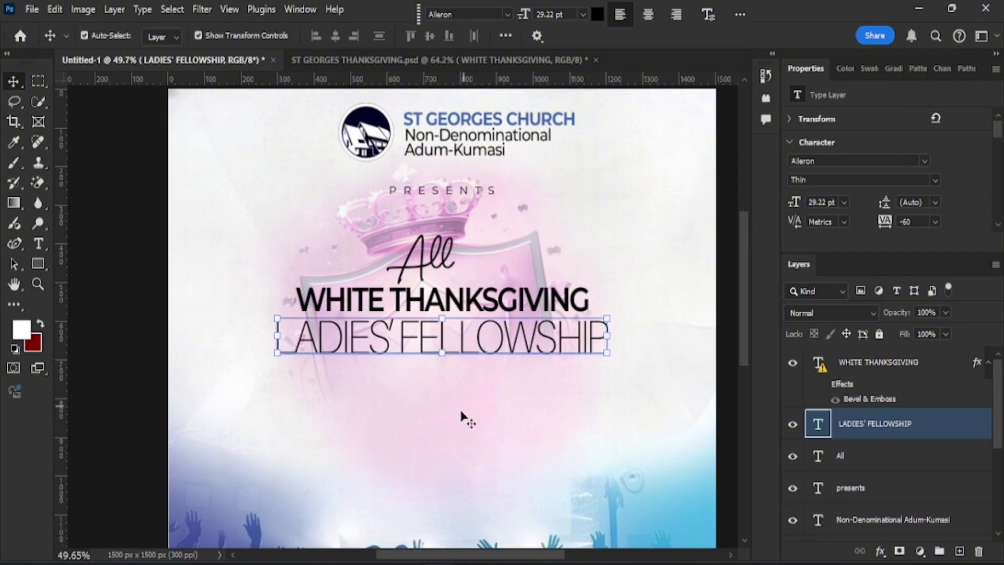
click(427, 378)
click(438, 344)
drag(439, 340, 442, 350)
Step: Draw a rectangle shape about 246 x 52 px between "WHITE THANKSGIVING" and "LADIES' FELLOWSHIP"
click(39, 264)
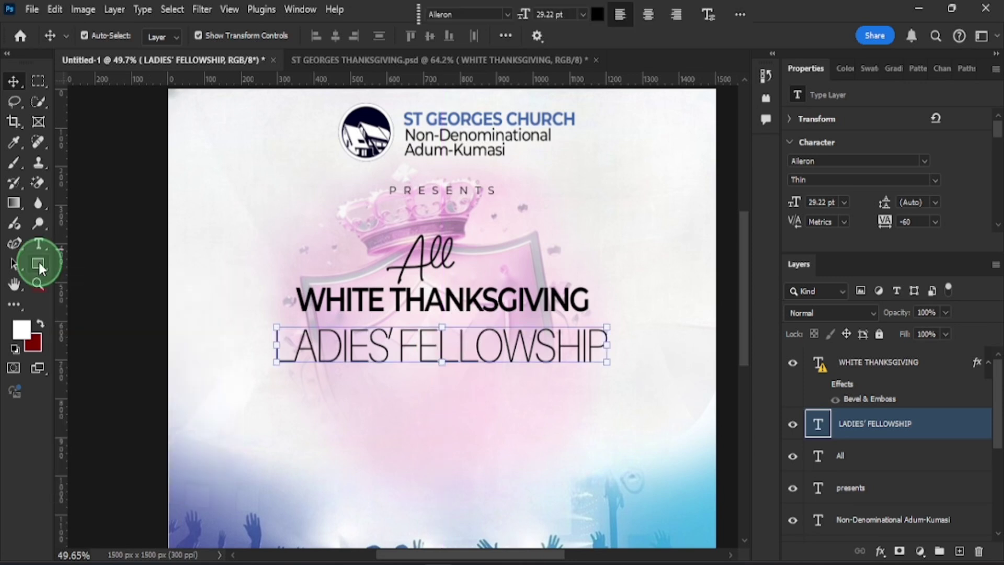
click(372, 318)
drag(377, 319, 466, 338)
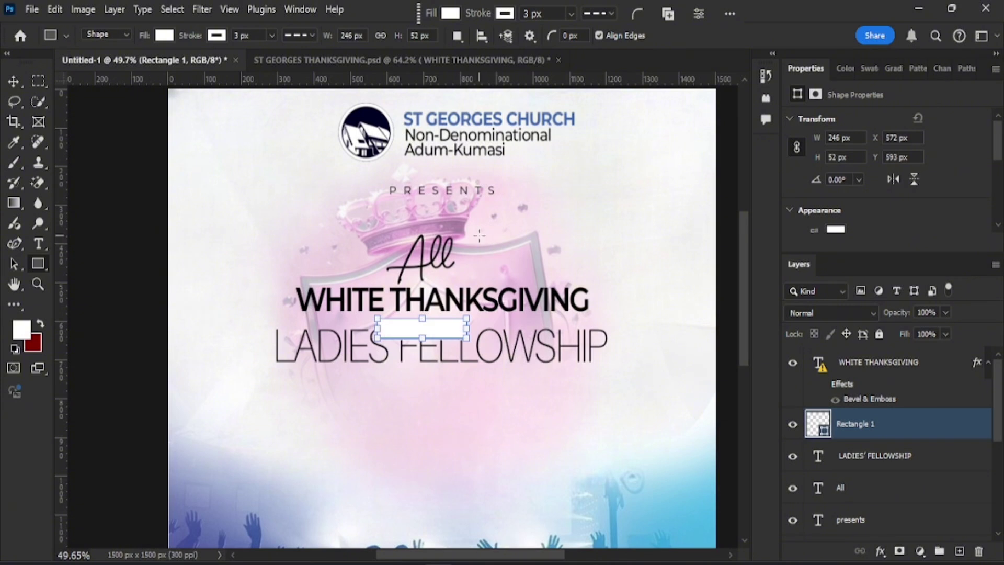
Step: Remove the rectangle's stroke and fill it with the recently used blue
click(505, 15)
click(437, 45)
click(449, 16)
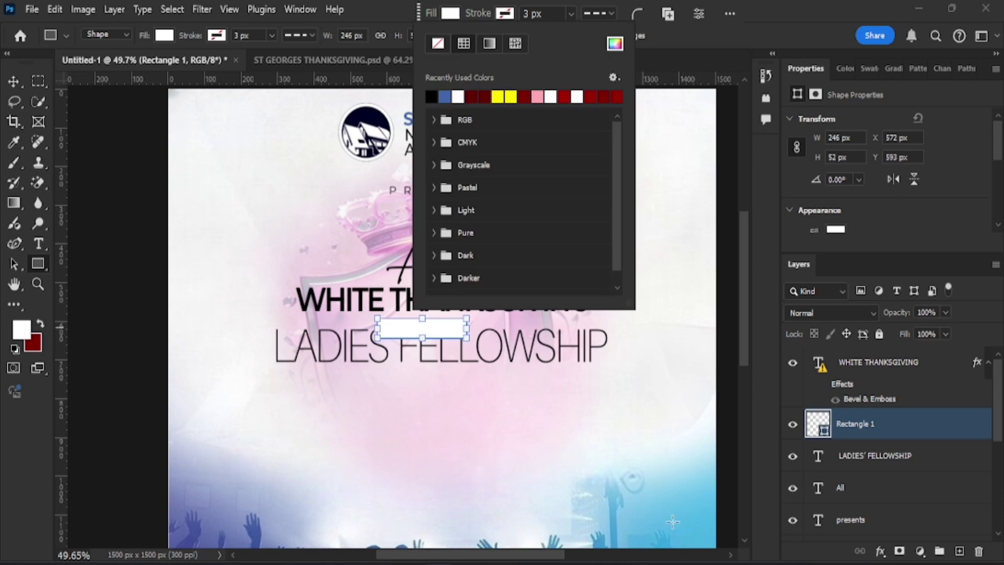
click(673, 521)
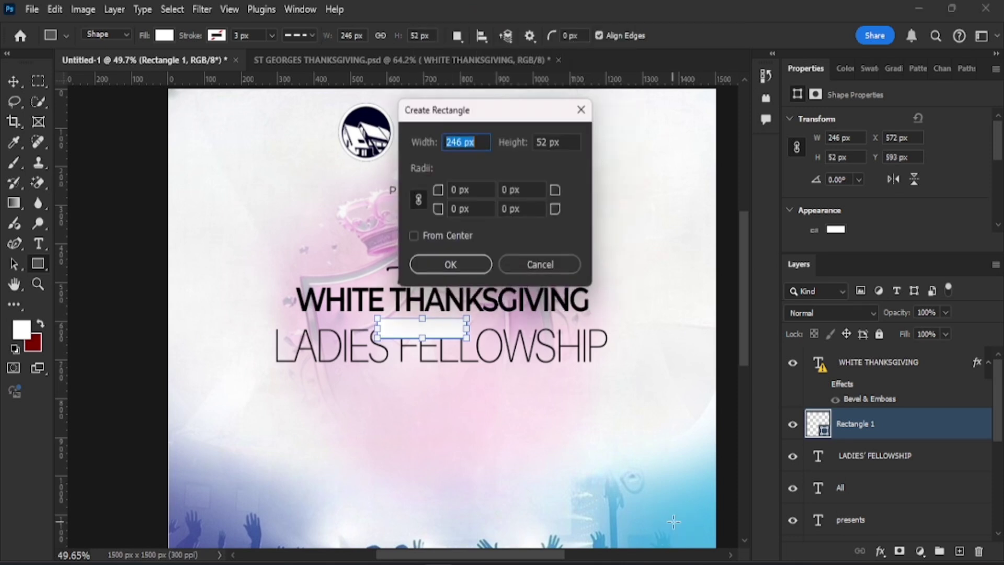
click(520, 266)
click(450, 15)
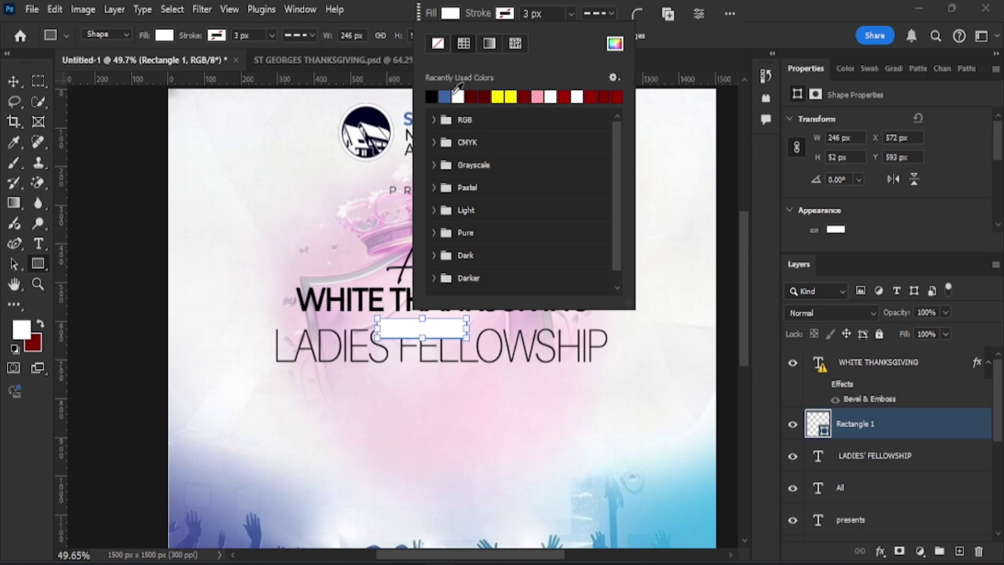
click(448, 96)
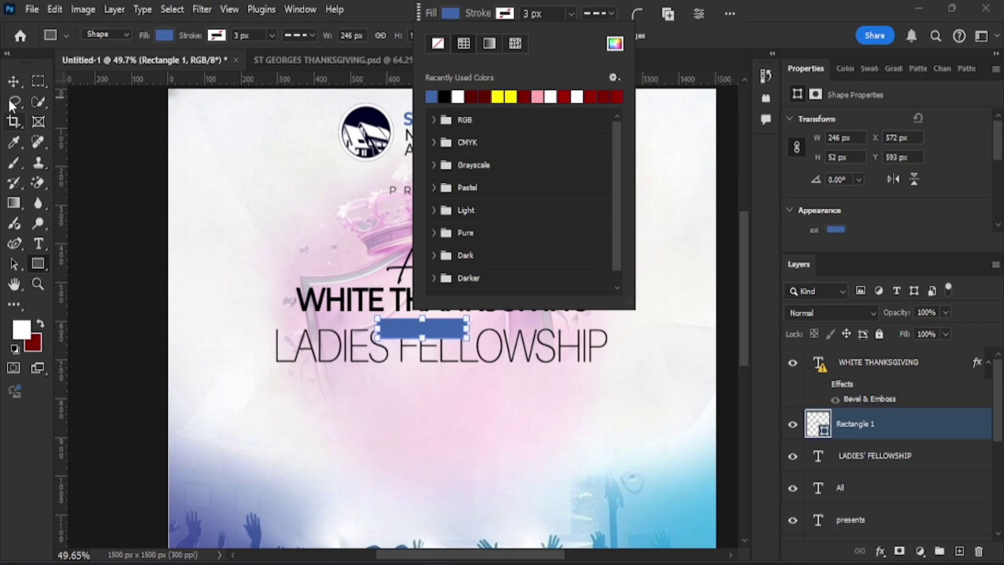
Step: Scale the blue rectangle to about 88.77% and rotate it to about -3.87° between the two title lines
click(13, 81)
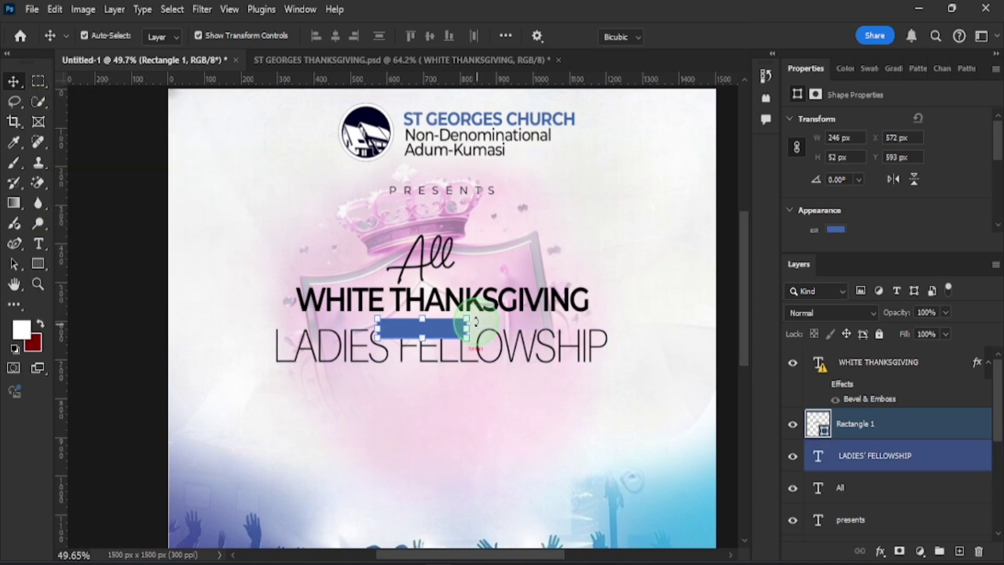
drag(479, 327, 520, 299)
drag(381, 319, 470, 322)
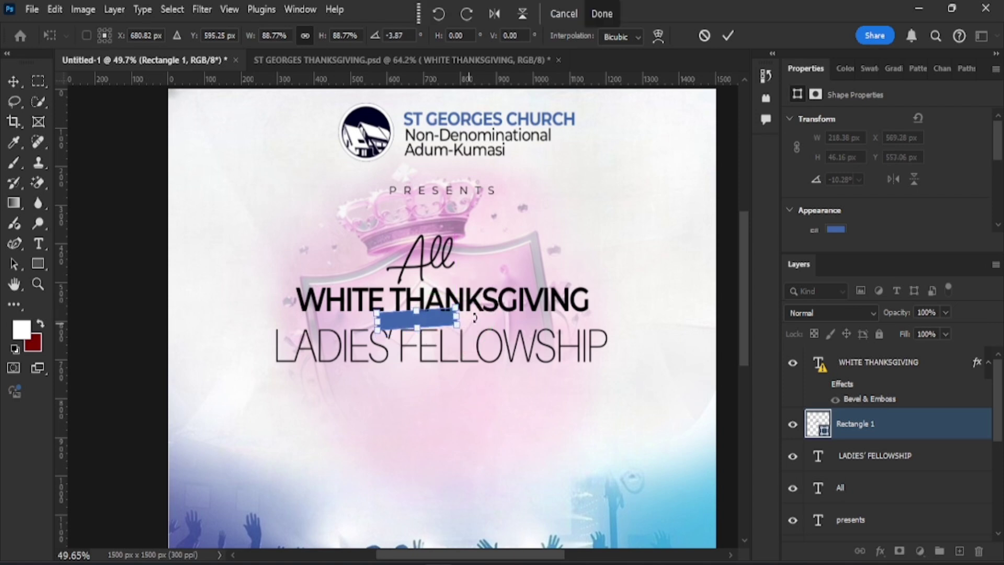
click(729, 36)
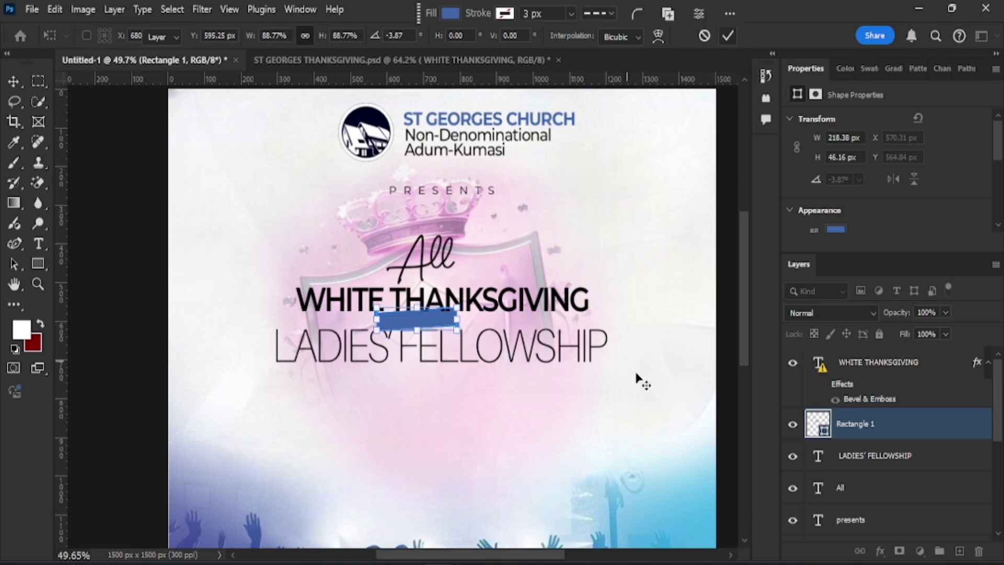
Step: Move the Rectangle 1 layer above the "WHITE THANKSGIVING" layer in the stacking order and deselect it
scroll(512, 403, down, 4)
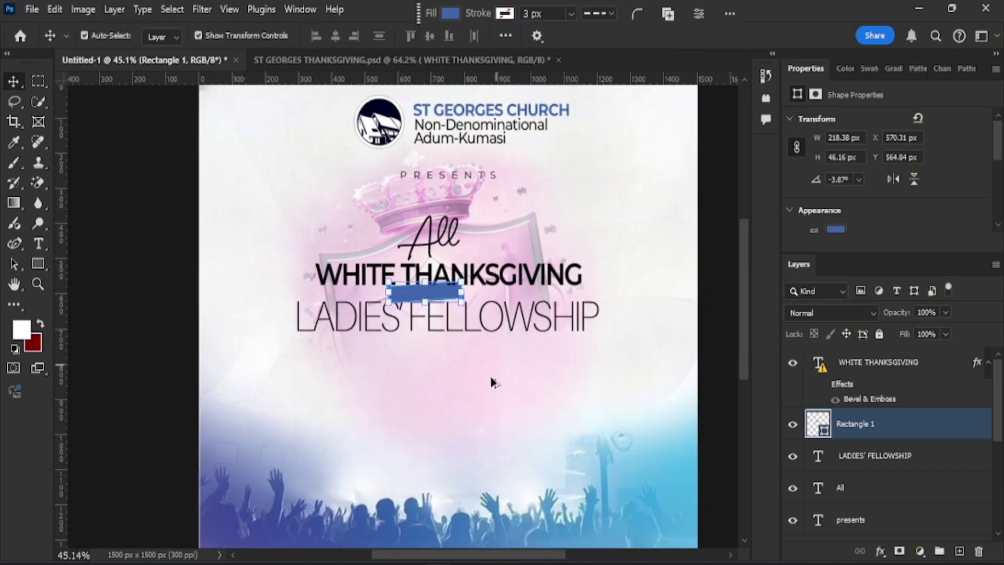
scroll(491, 381, up, 2)
scroll(469, 359, up, 2)
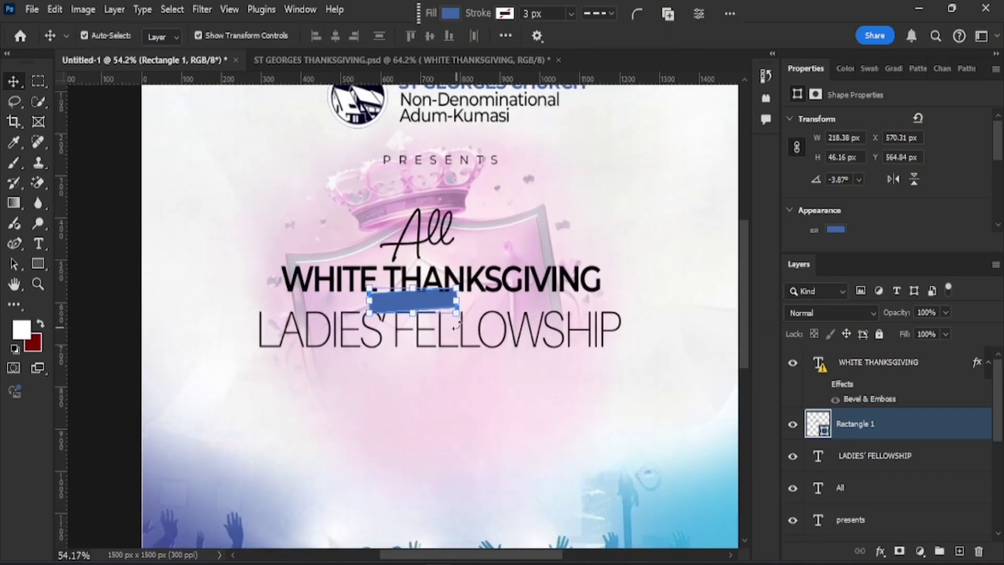
drag(856, 436, 836, 347)
click(502, 398)
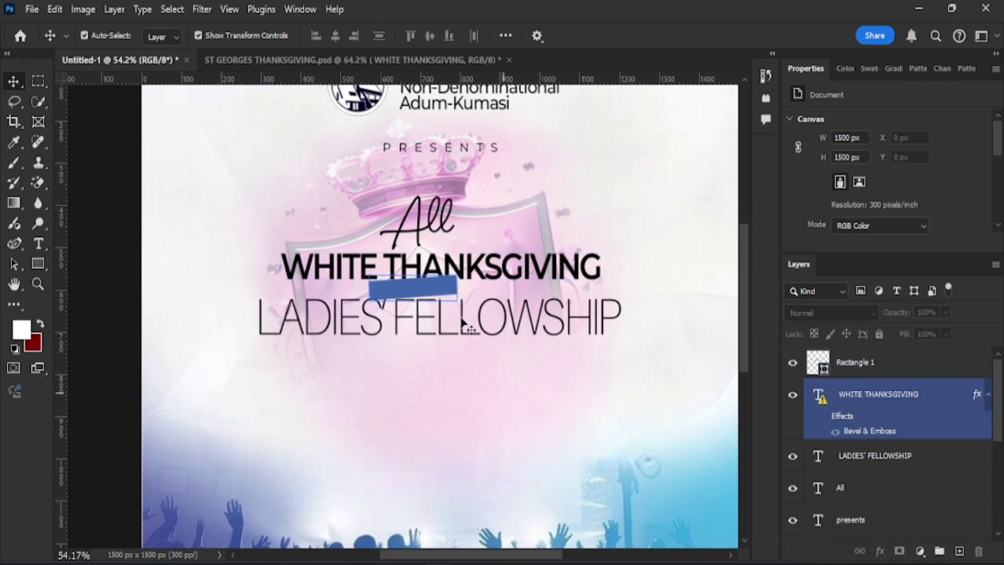
Step: Shift the blue rectangle sideways and centre it horizontally on the canvas
click(446, 293)
mouse_move(446, 293)
mouse_down()
mouse_move(436, 269)
mouse_move(460, 294)
mouse_up()
key(ctrl+a)
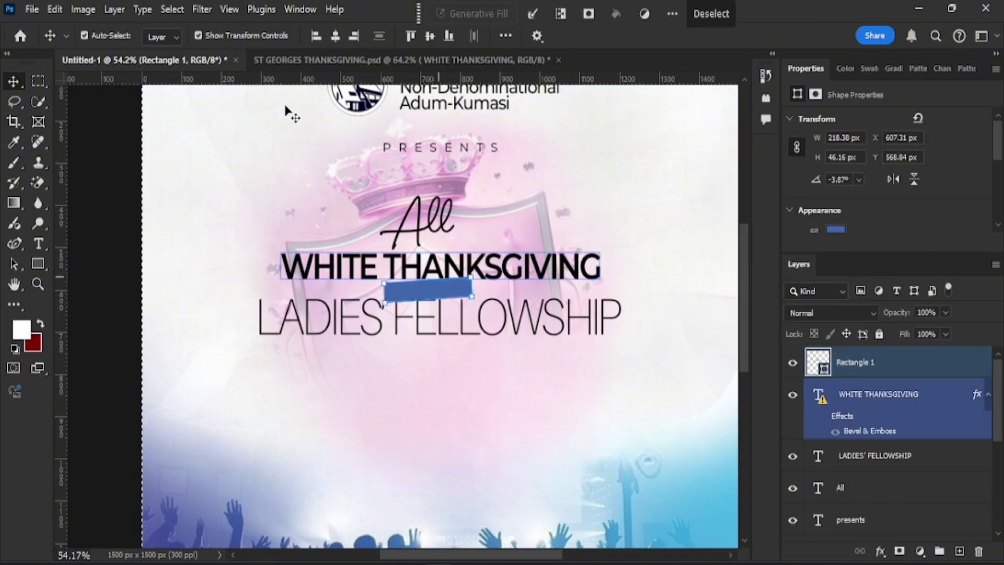
click(337, 36)
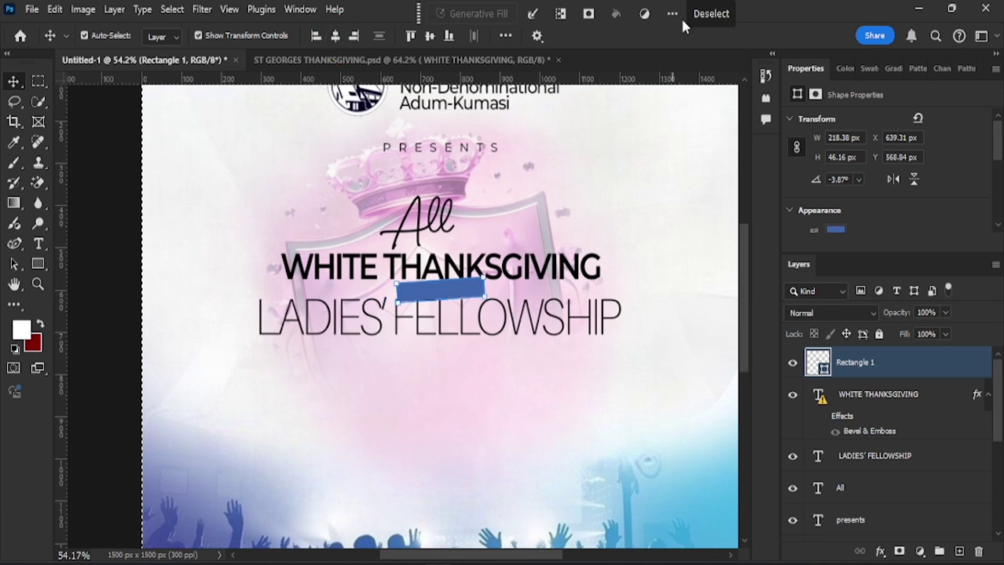
click(703, 13)
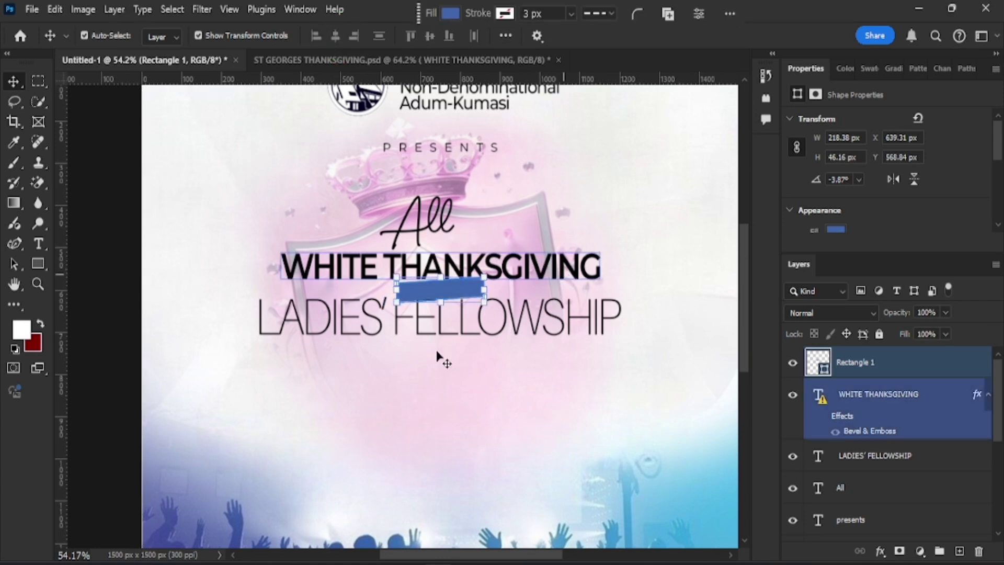
Step: Add a new text layer reading "FOR THE" in the empty area below "LADIES' FELLOWSHIP"
click(38, 242)
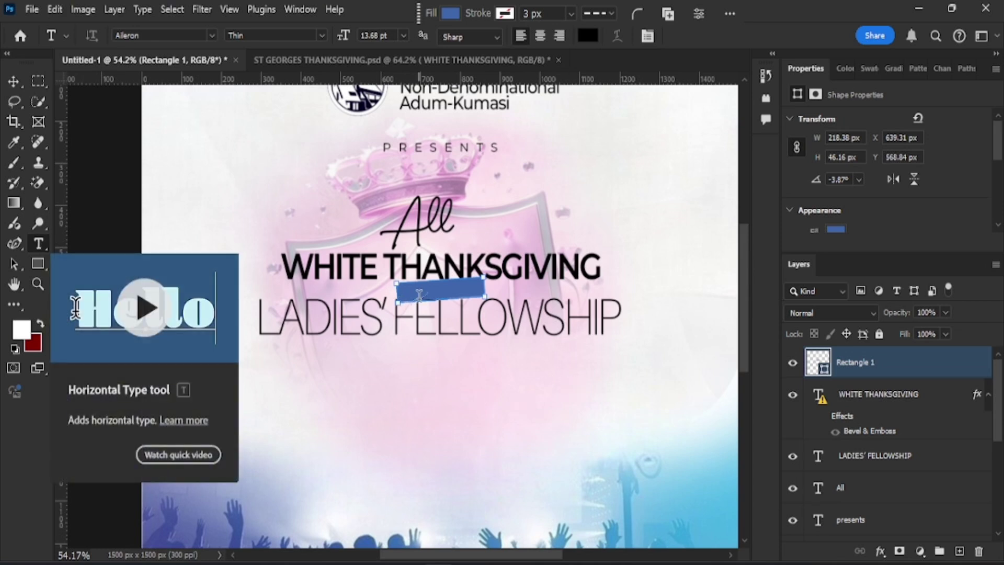
click(391, 433)
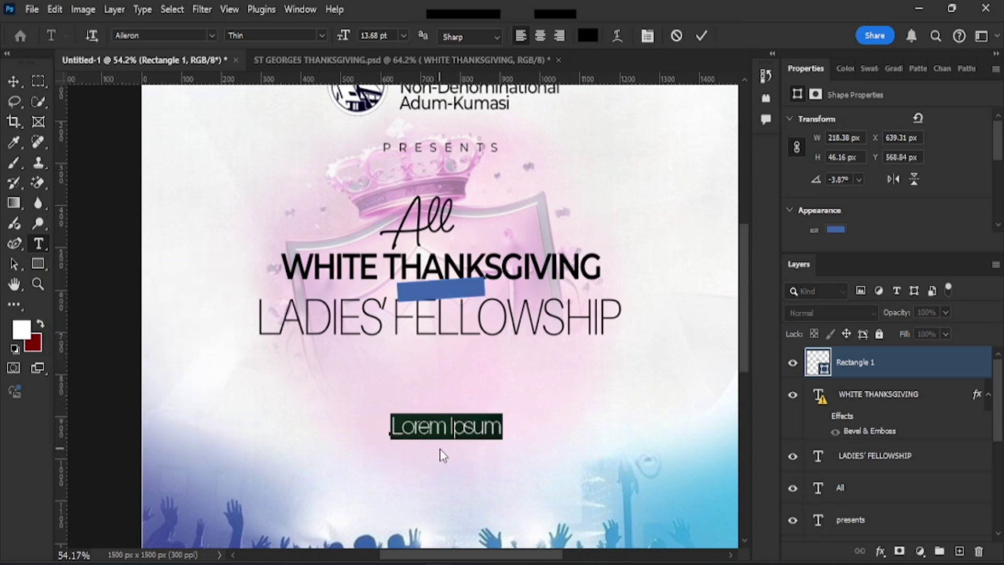
key(Caps_Lock)
text(R)
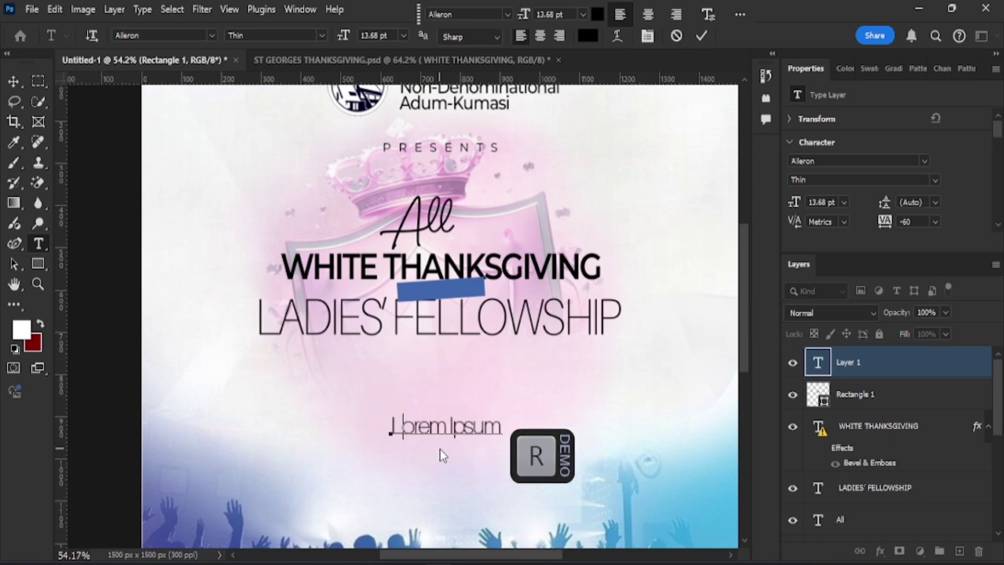
text(FOR )
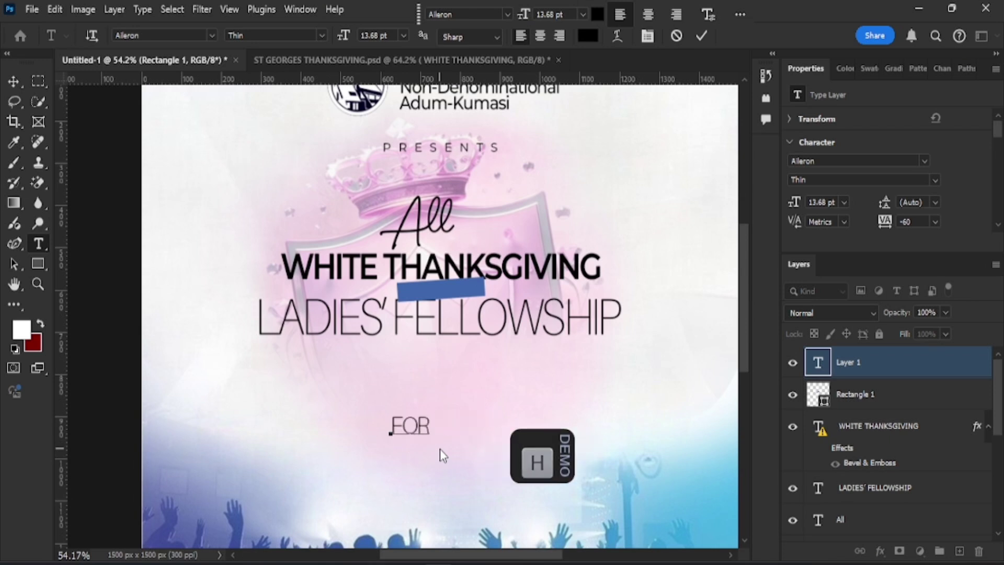
text(THE)
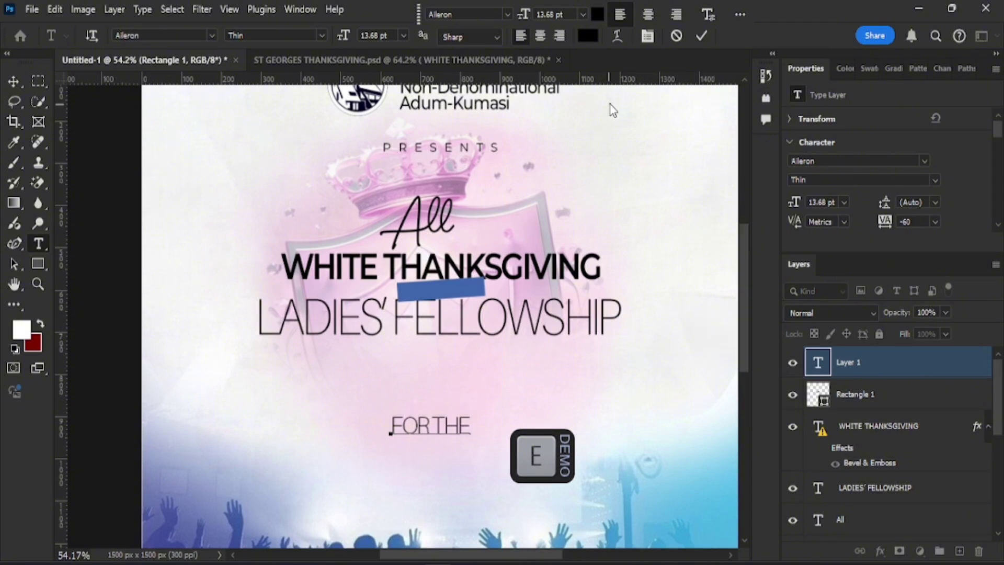
Step: Try to set the "FOR THE" text's font to Montserrat Bold and commit the text layer
click(510, 12)
click(571, 83)
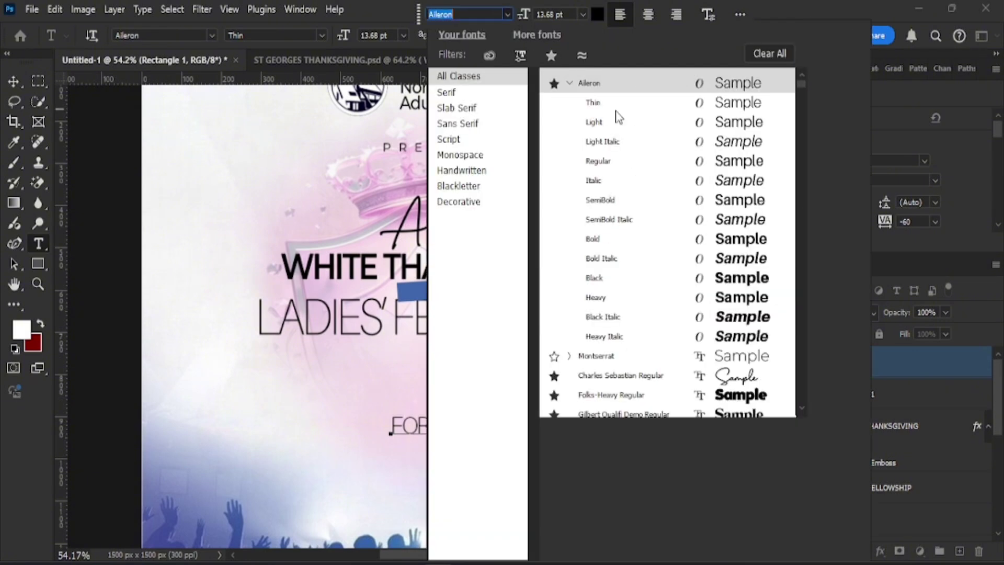
text(MONT)
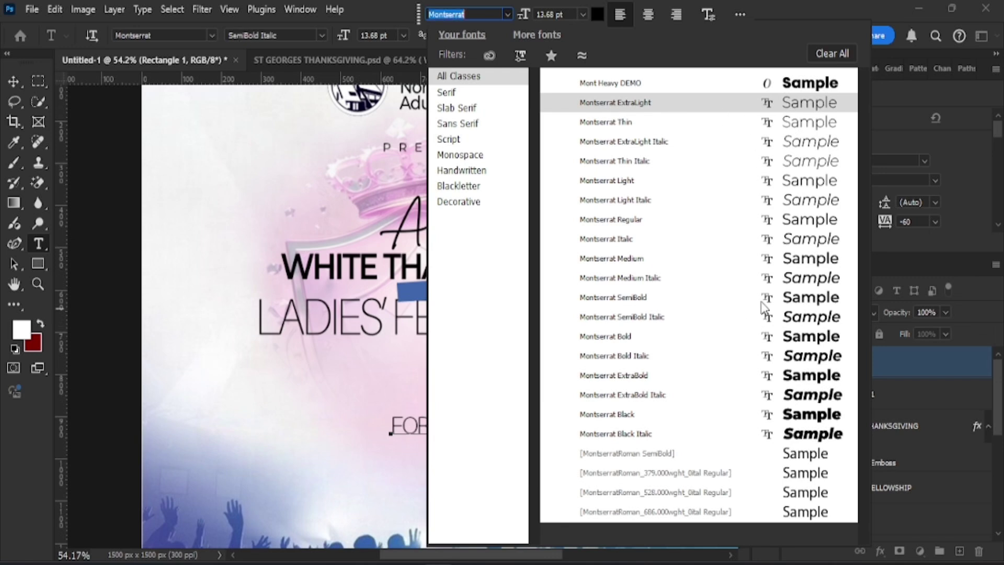
click(811, 337)
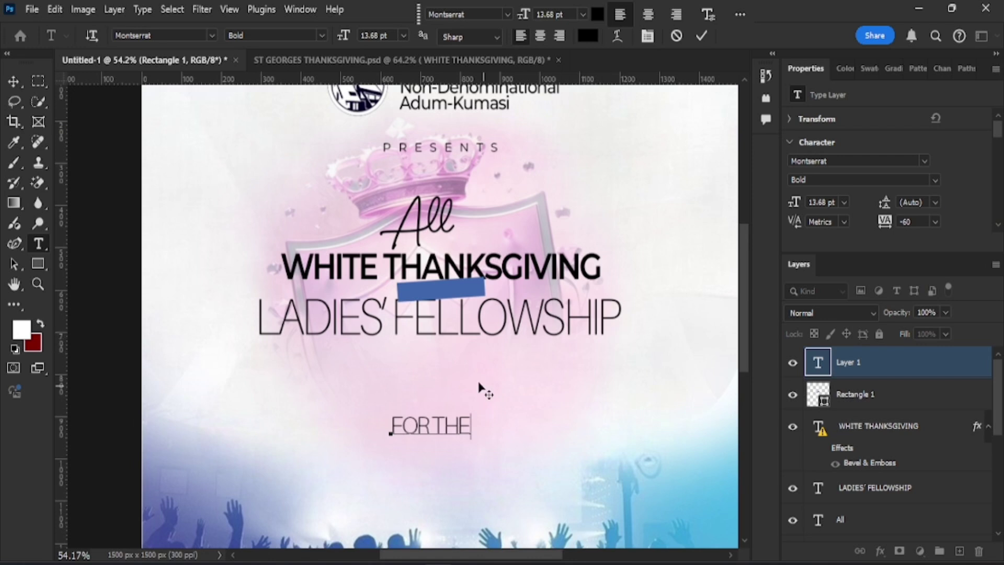
click(701, 35)
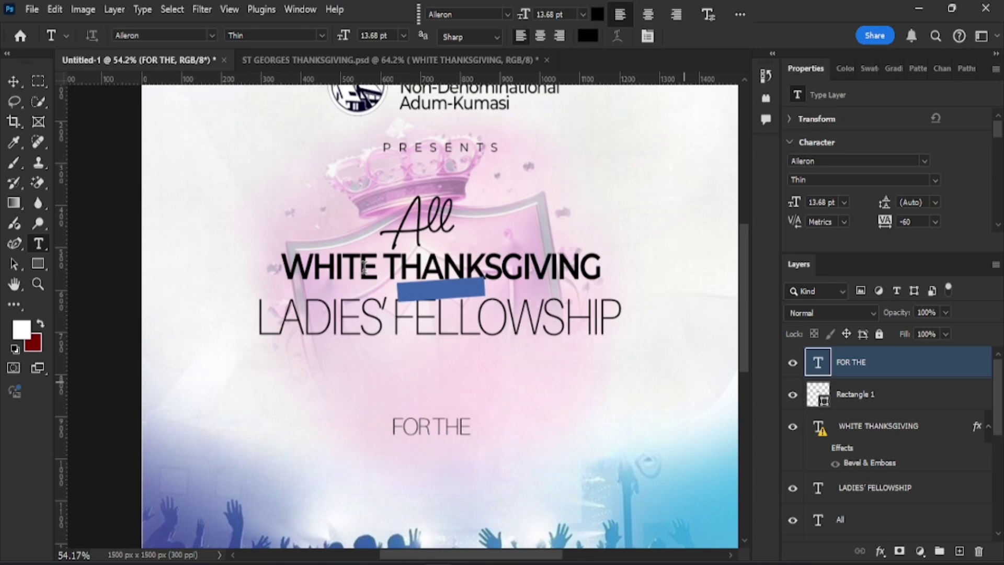
click(14, 101)
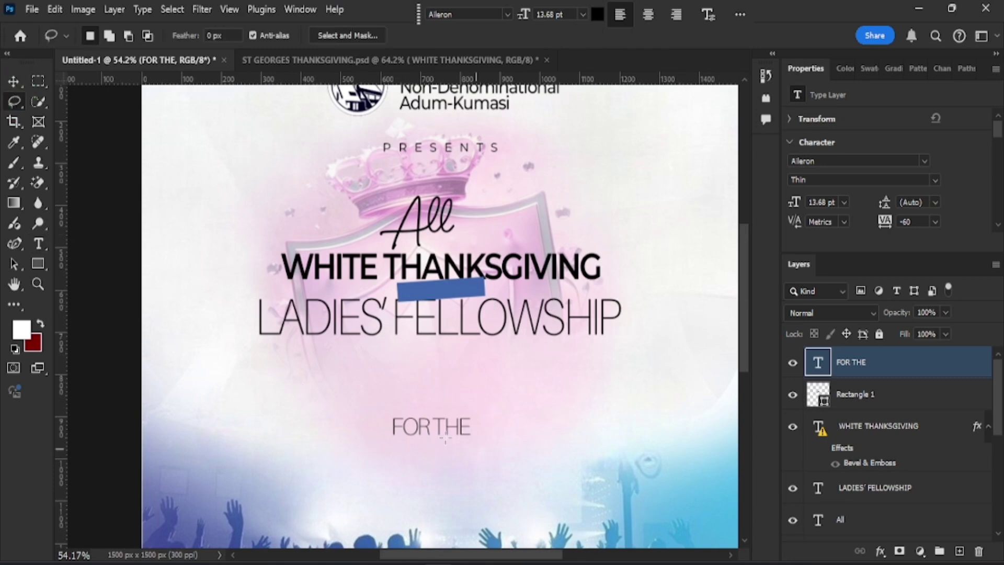
key(s)
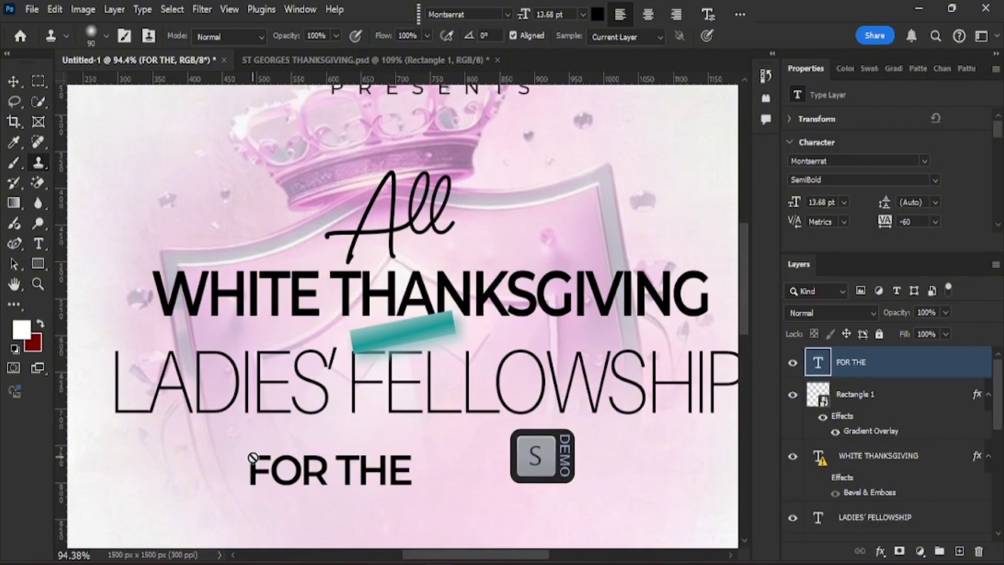
click(252, 458)
click(462, 233)
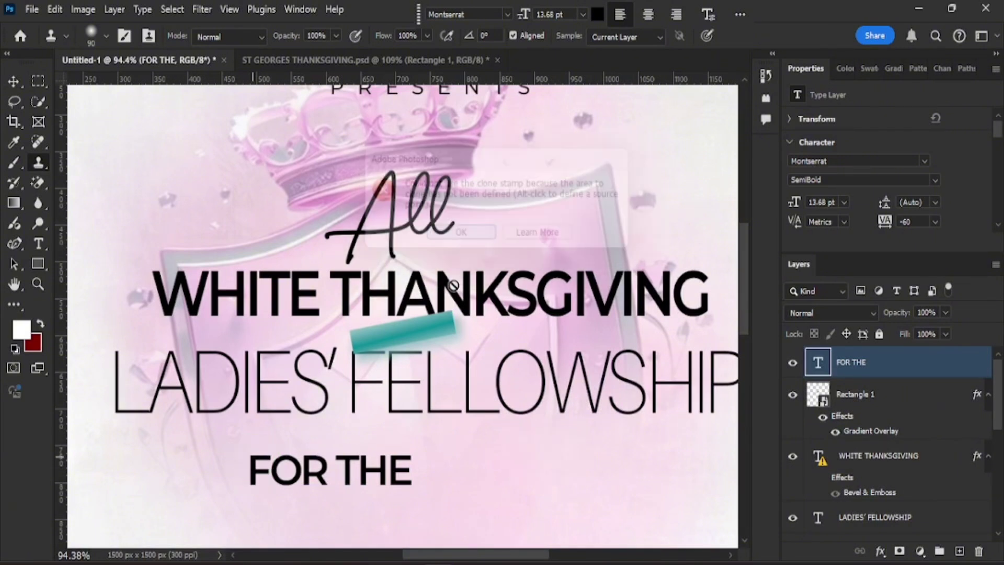
Step: Scale the FOR THE text to about 55%, rotate it about -9.8°, and place it on the teal strip between the headline lines
click(13, 81)
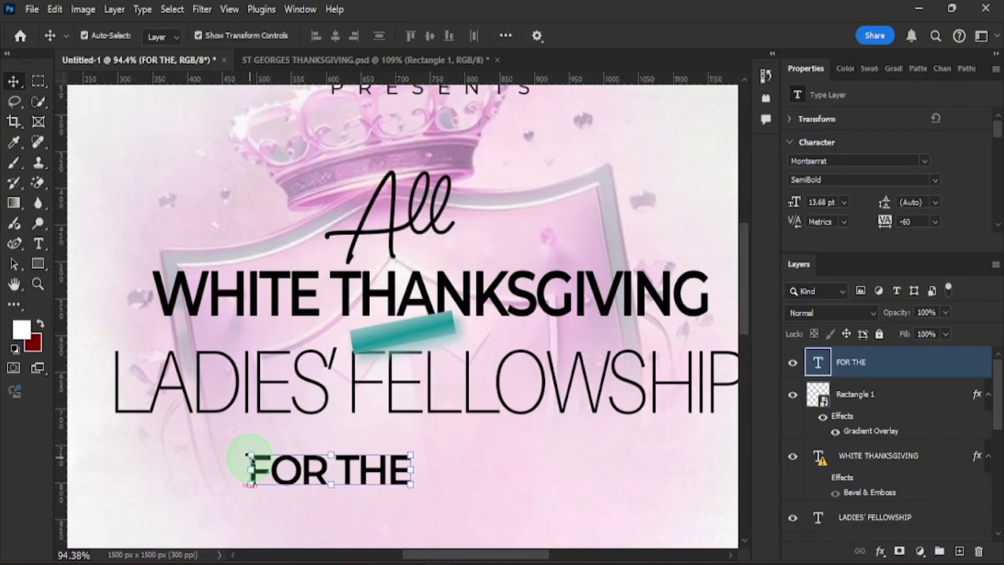
drag(277, 463, 326, 487)
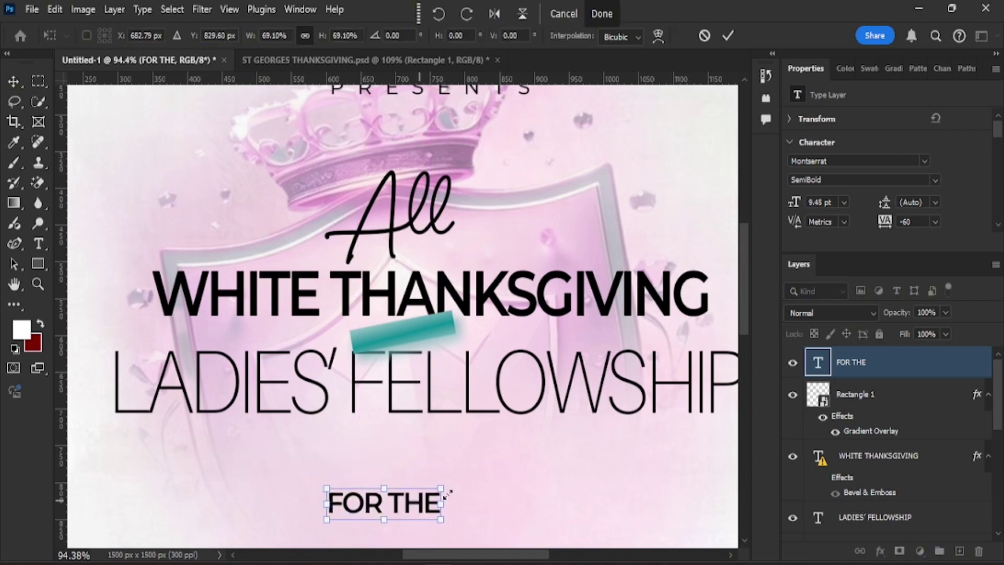
drag(441, 488, 421, 338)
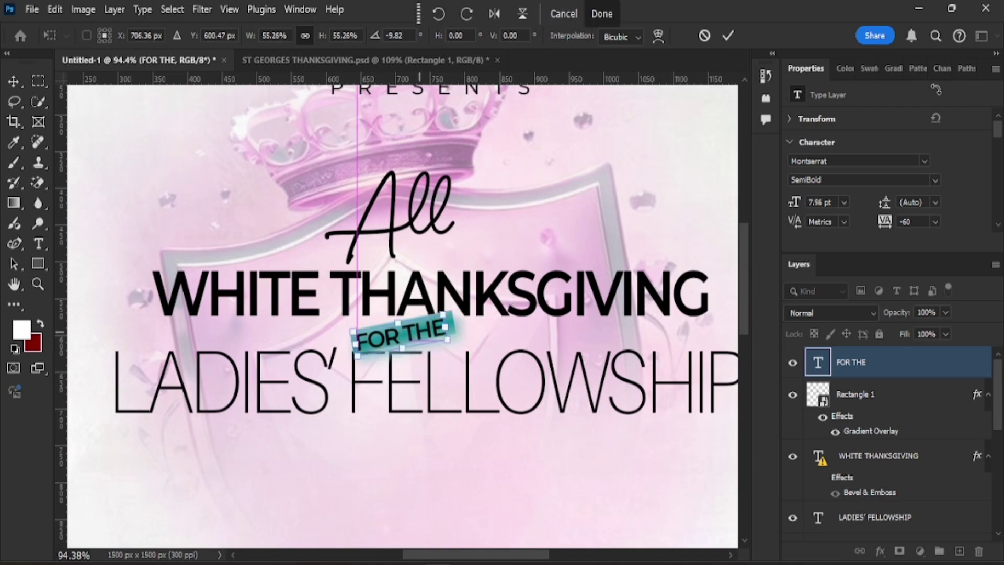
click(602, 13)
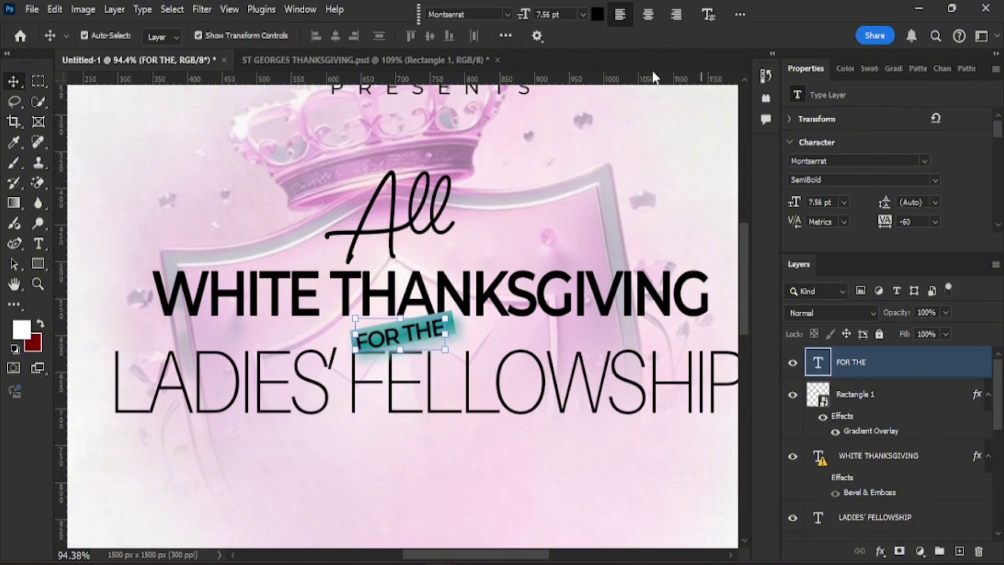
Step: Set the FOR THE text colour to white (ffffff)
click(597, 15)
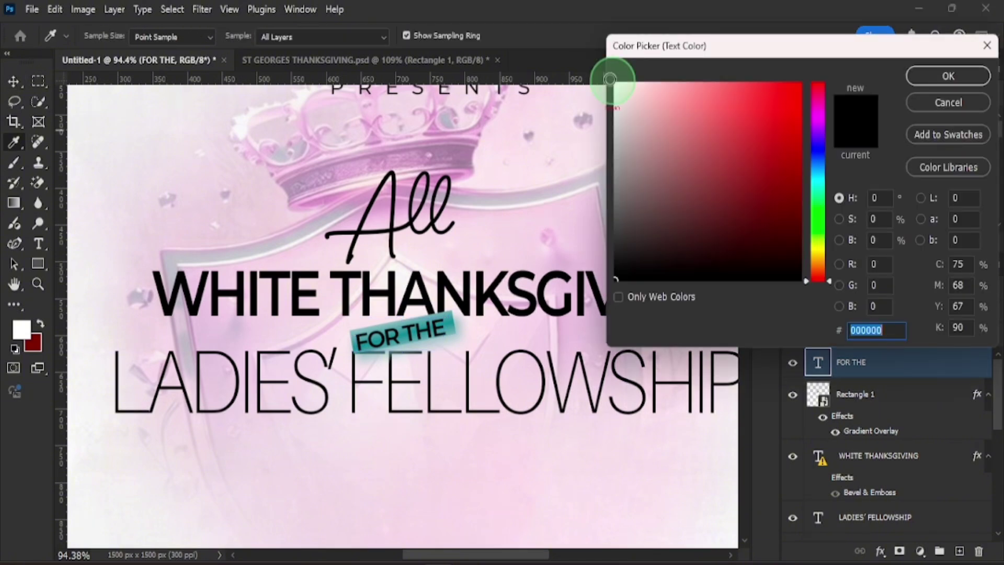
click(616, 84)
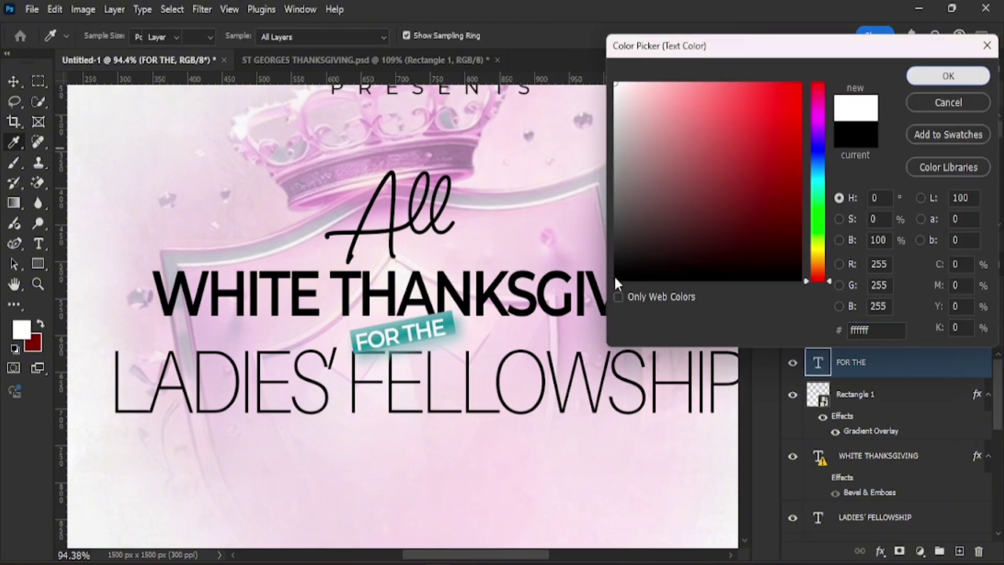
click(985, 74)
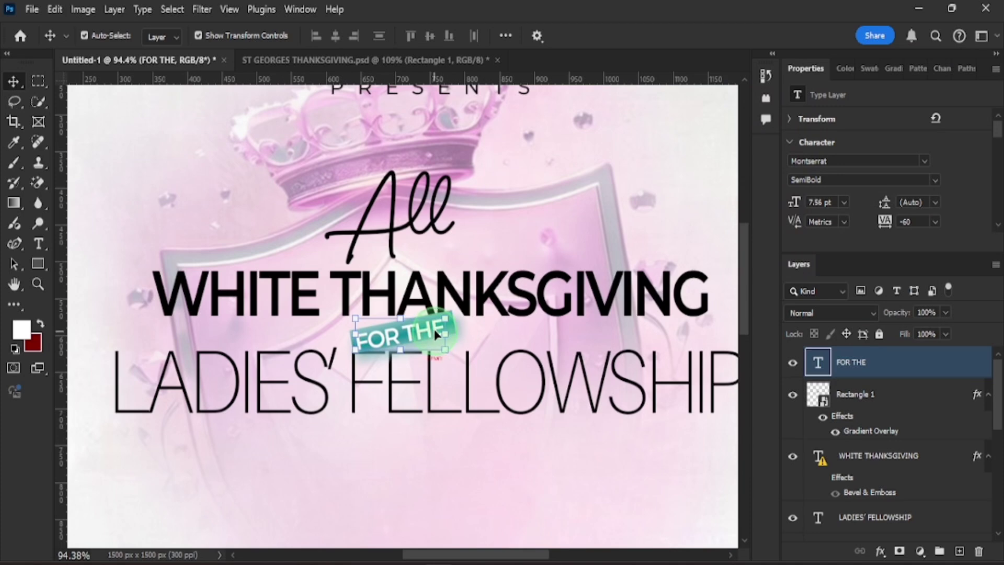
Step: Examine the overall flyer layout, from the church header and headline down to the crowd background
scroll(479, 347, down, 1)
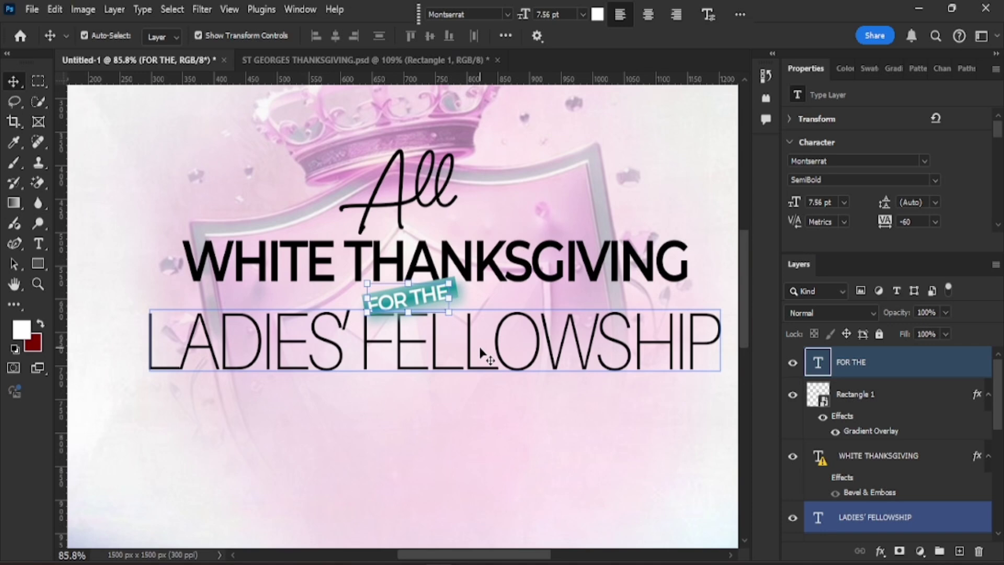
scroll(471, 301, down, 3)
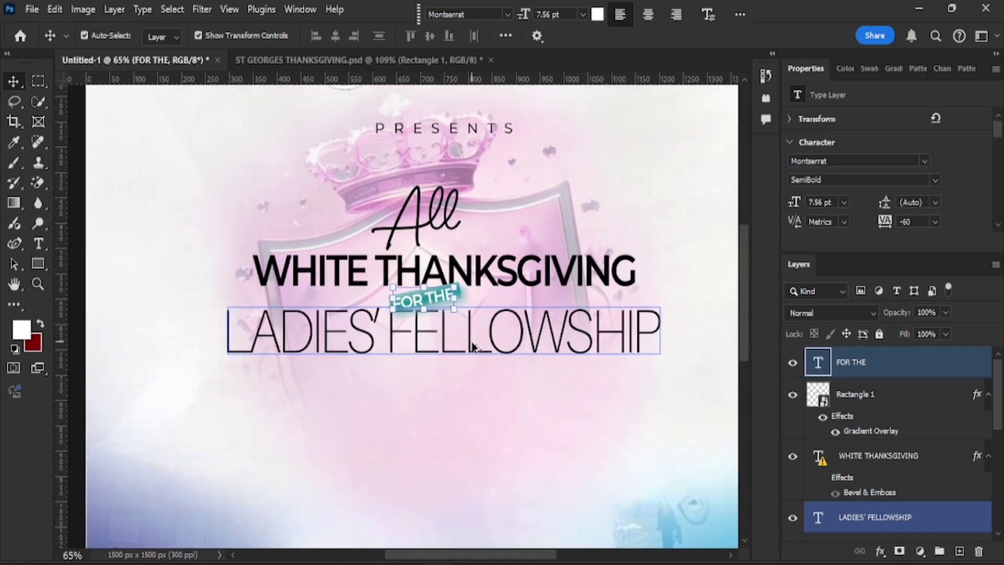
scroll(473, 345, down, 2)
scroll(450, 343, down, 3)
click(463, 350)
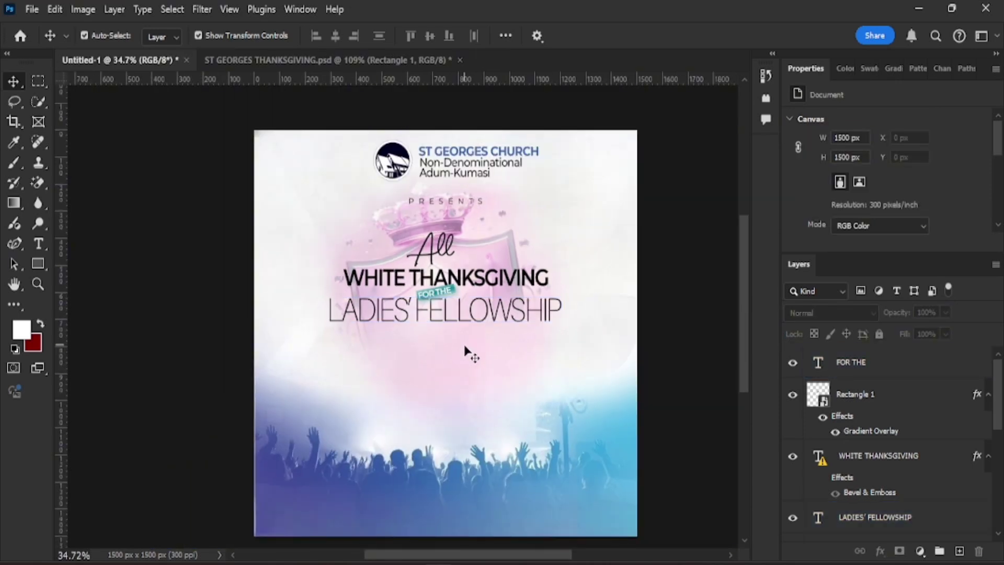
scroll(418, 347, down, 1)
scroll(434, 380, down, 1)
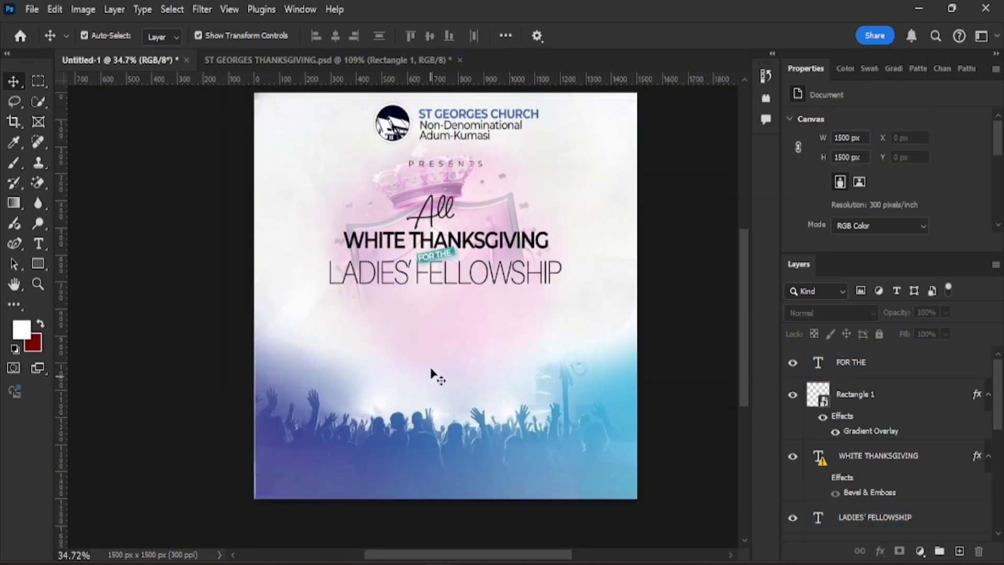
scroll(416, 376, up, 1)
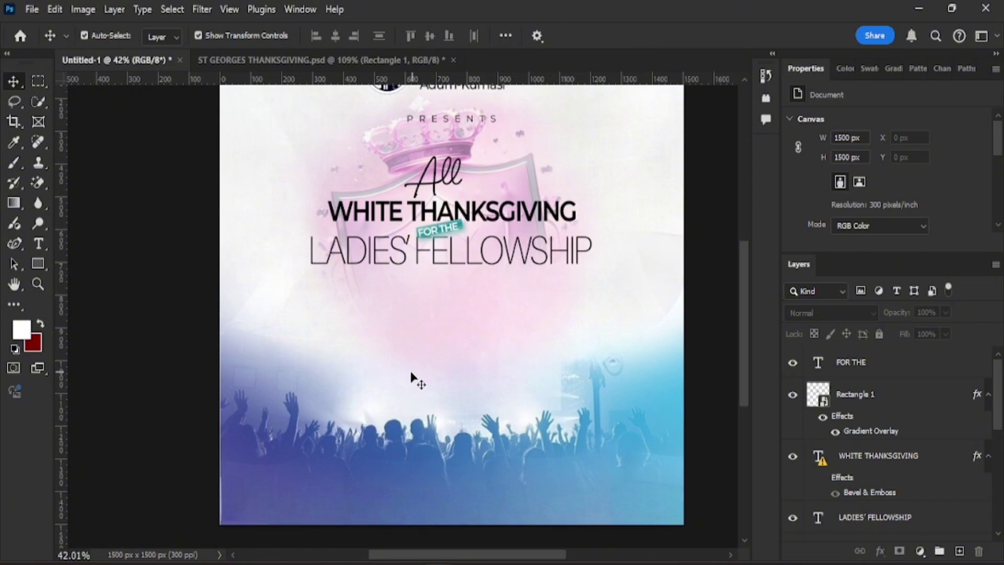
scroll(417, 356, up, 1)
scroll(416, 355, right, 3)
scroll(345, 347, up, 1)
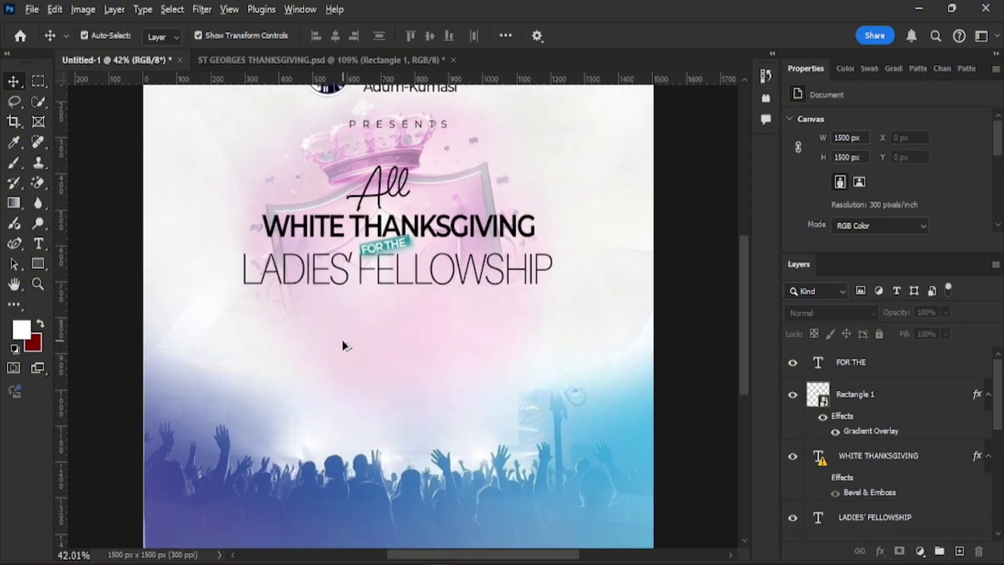
scroll(277, 408, up, 1)
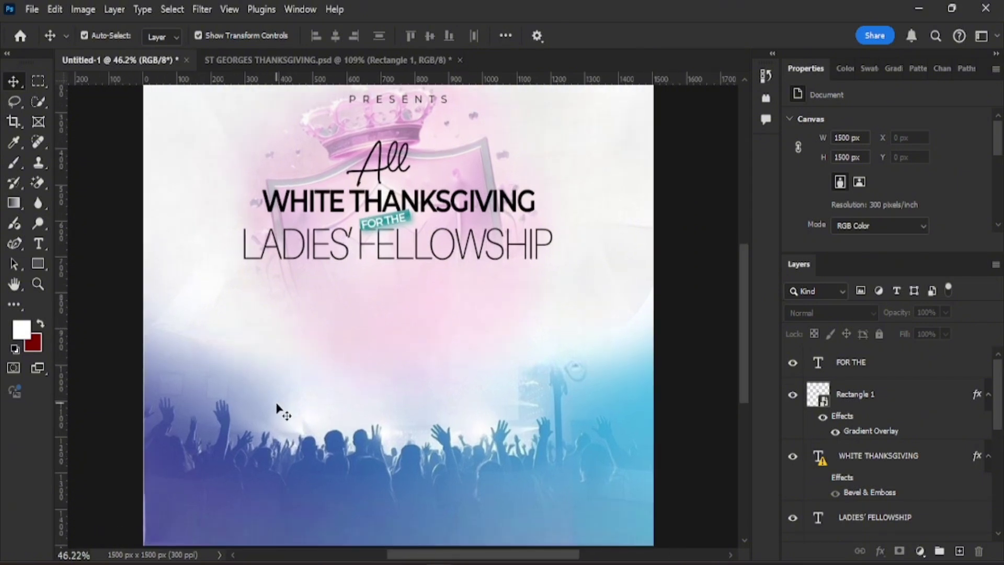
Step: Place the red ribbon image 2024_08_16_14_20_IMG_1074 into the flyer as an embedded object
click(32, 9)
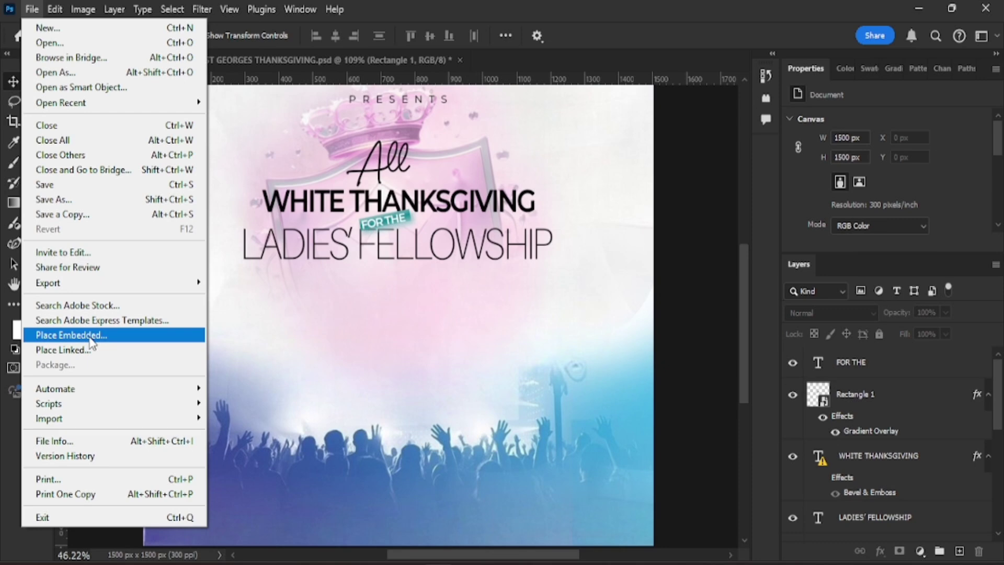
click(71, 335)
double_click(510, 137)
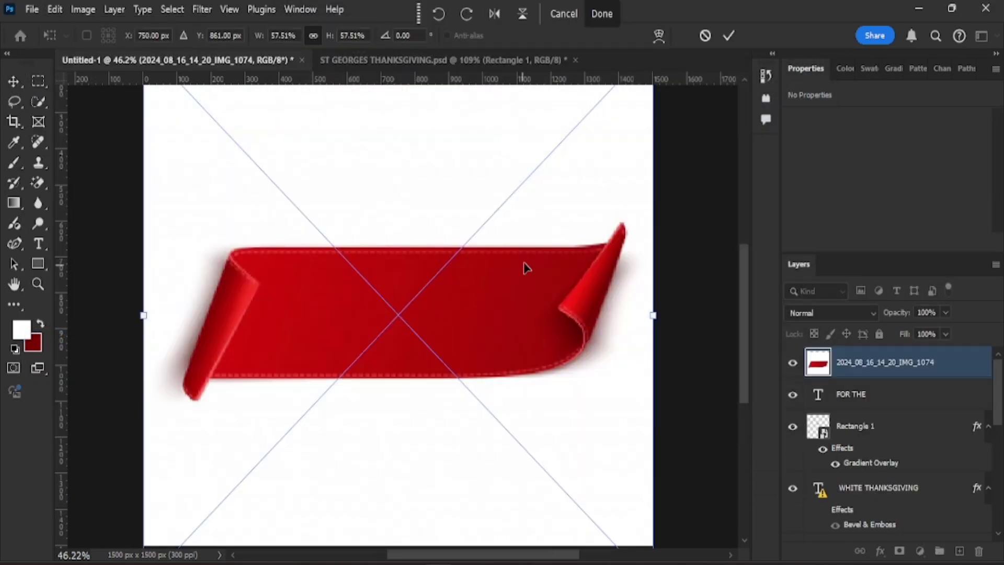
click(729, 36)
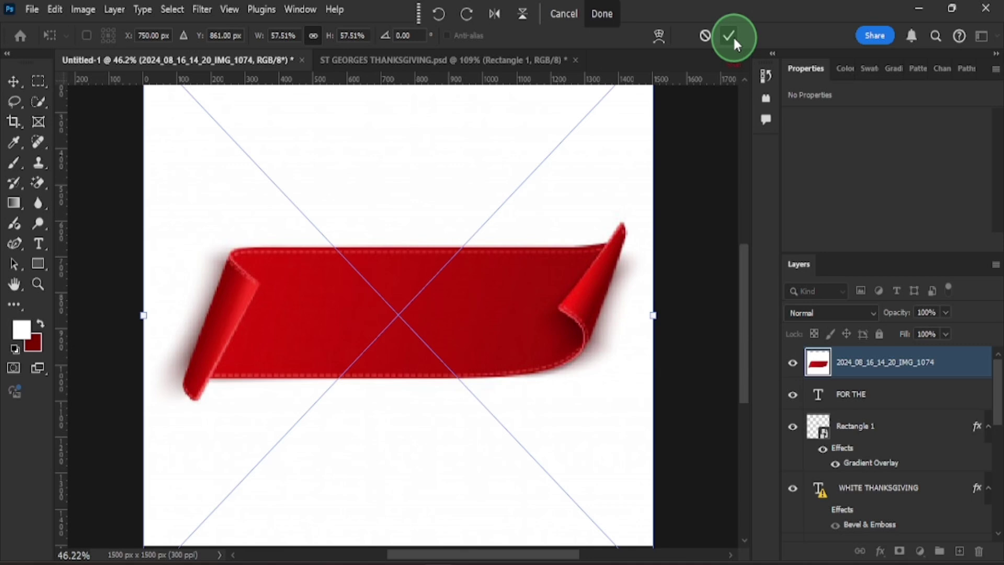
Step: Rasterize the ribbon layer and erase its white background and side shadows with the Magic Eraser at tolerance 32
right_click(34, 184)
click(101, 213)
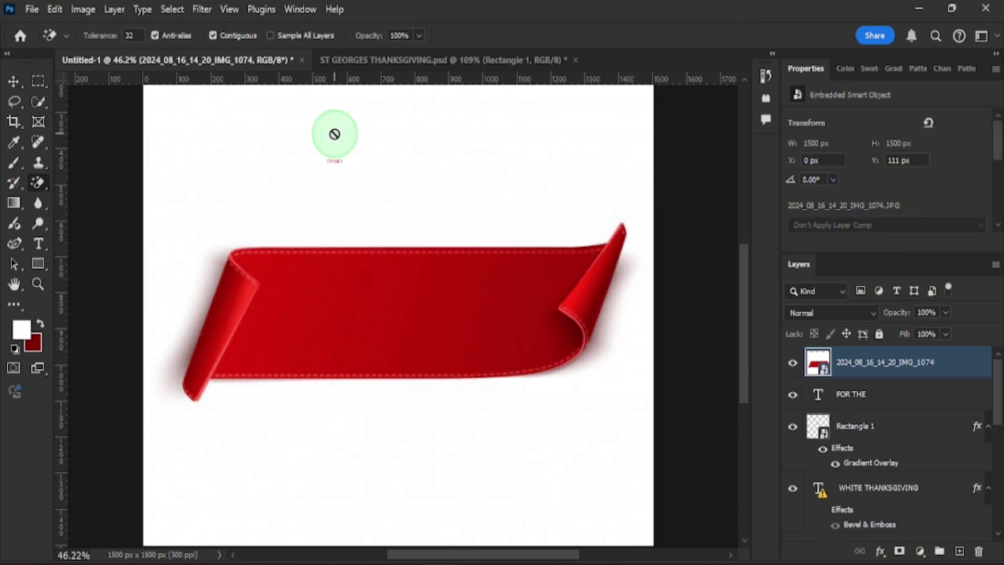
click(335, 134)
click(451, 225)
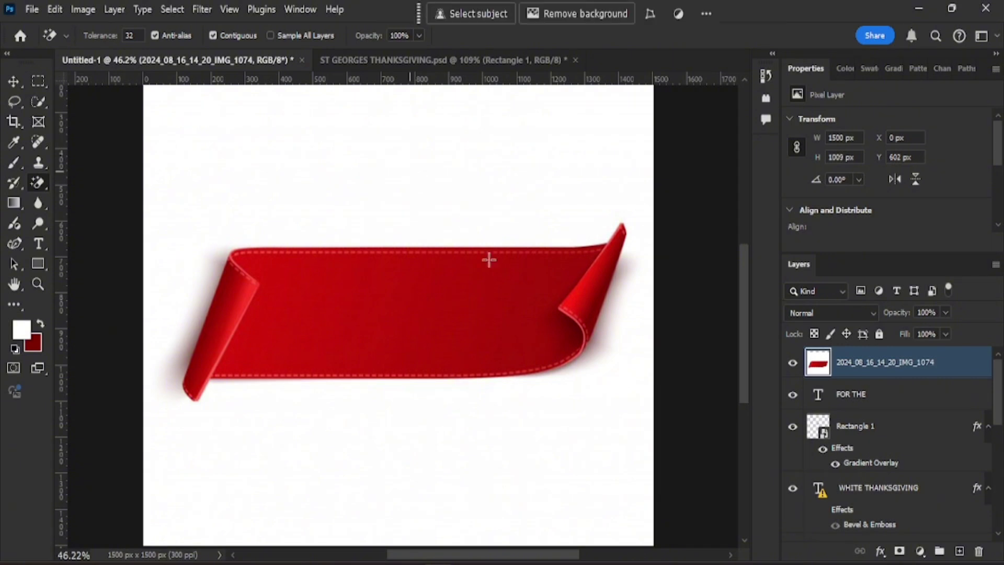
click(514, 393)
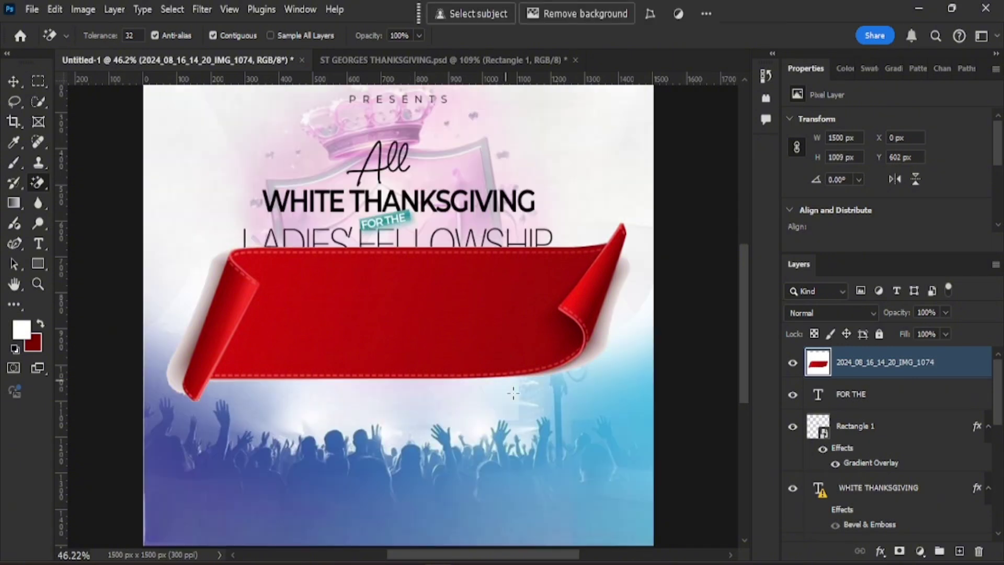
click(211, 285)
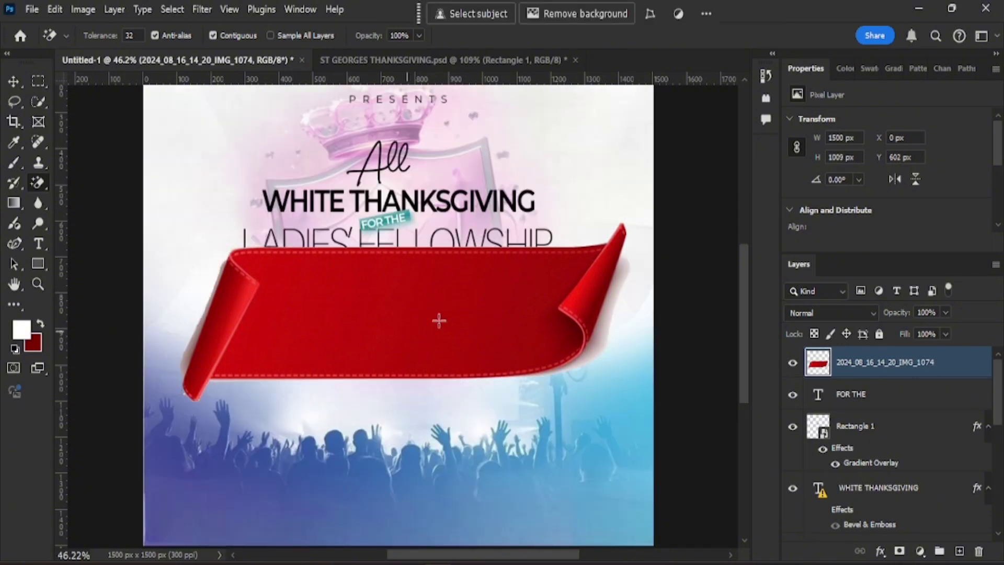
click(612, 309)
click(596, 331)
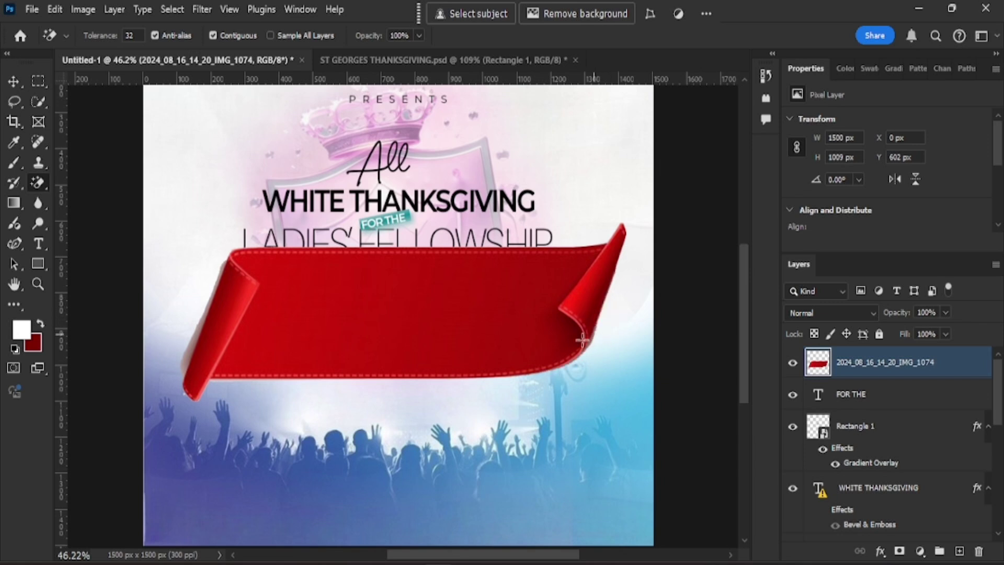
click(191, 346)
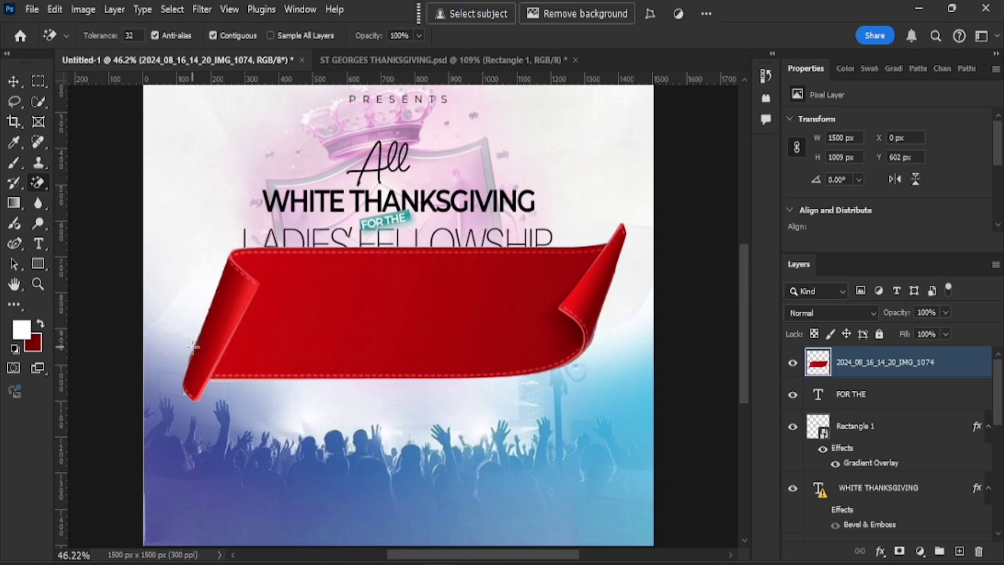
Step: Scale the ribbon layer down to 688 × 462 px and move it below the LADIES' FELLOWSHIP line
click(14, 82)
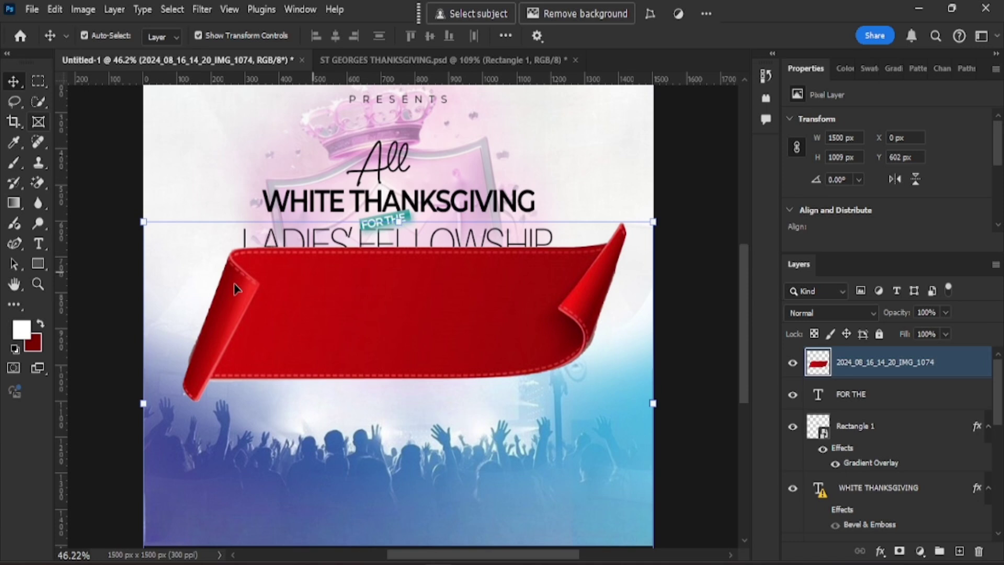
drag(251, 287, 387, 374)
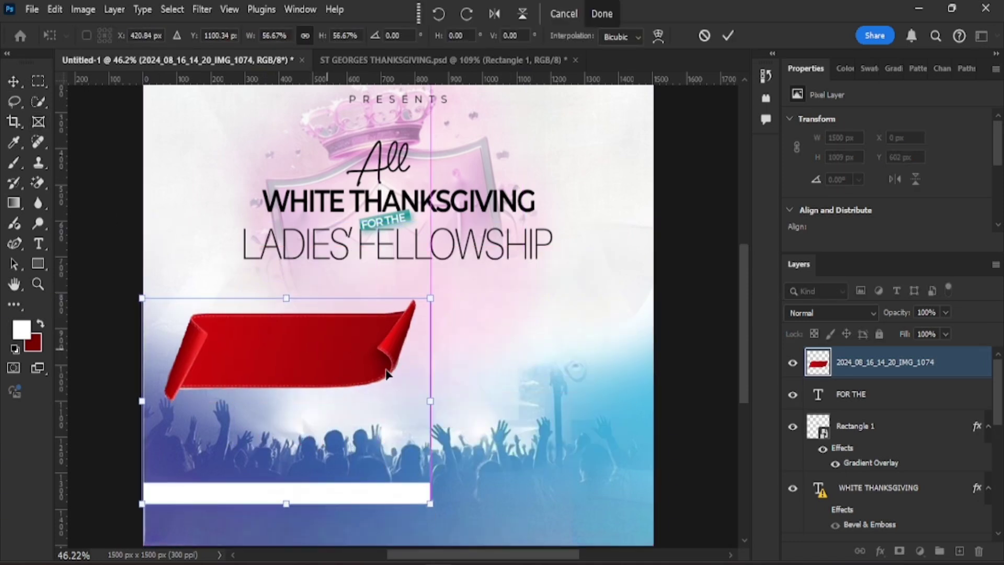
drag(430, 298, 375, 338)
drag(258, 377, 367, 334)
key(Return)
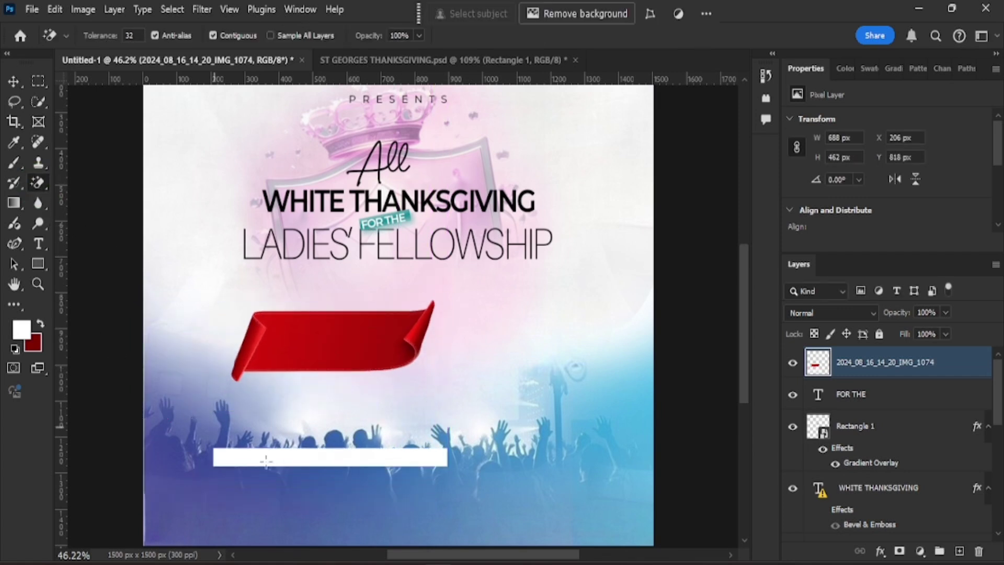
Step: Shrink the red ribbon further to 198 × 75 px and position it under the start of the LADIES' FELLOWSHIP line
click(14, 81)
drag(434, 299, 357, 331)
drag(302, 360, 292, 338)
drag(221, 307, 310, 312)
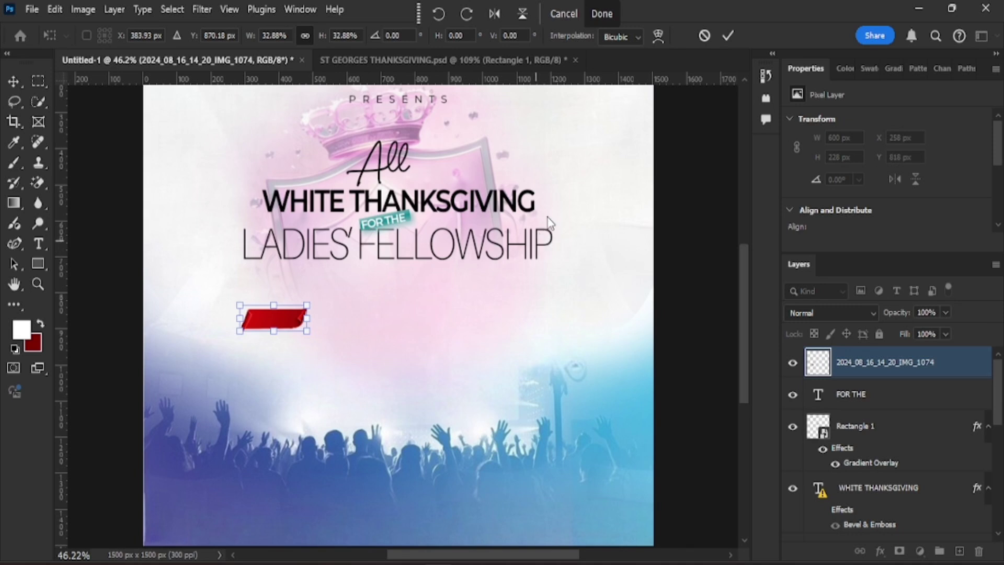
key(Return)
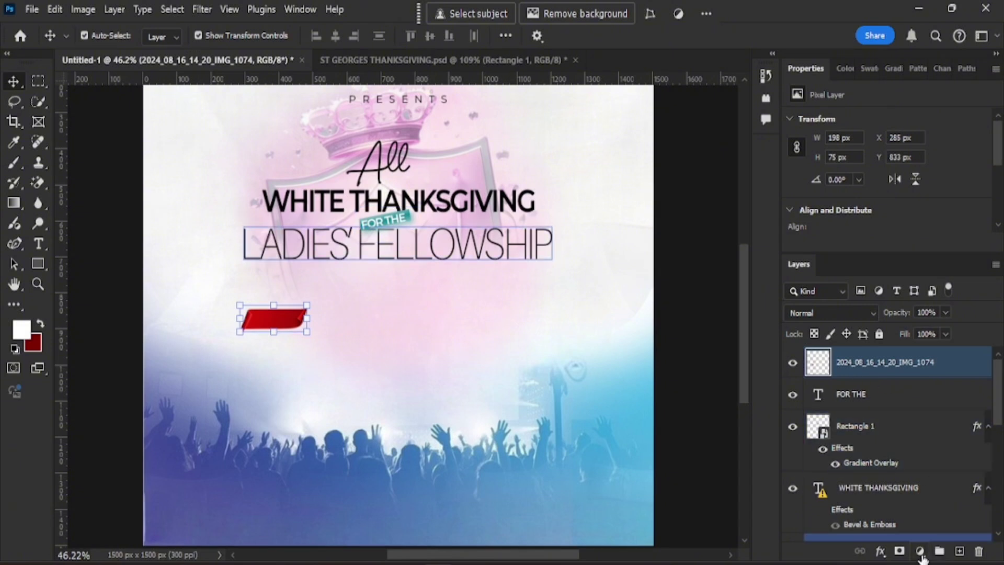
Step: Add a Hue/Saturation adjustment clipped to the ribbon layer and set its hue to -54 for a magenta colour
click(463, 162)
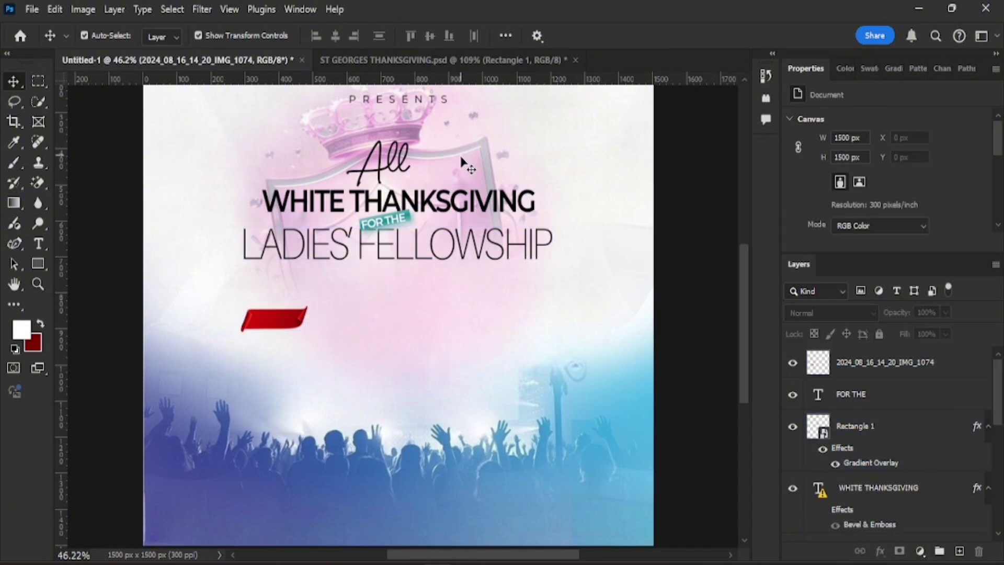
click(879, 363)
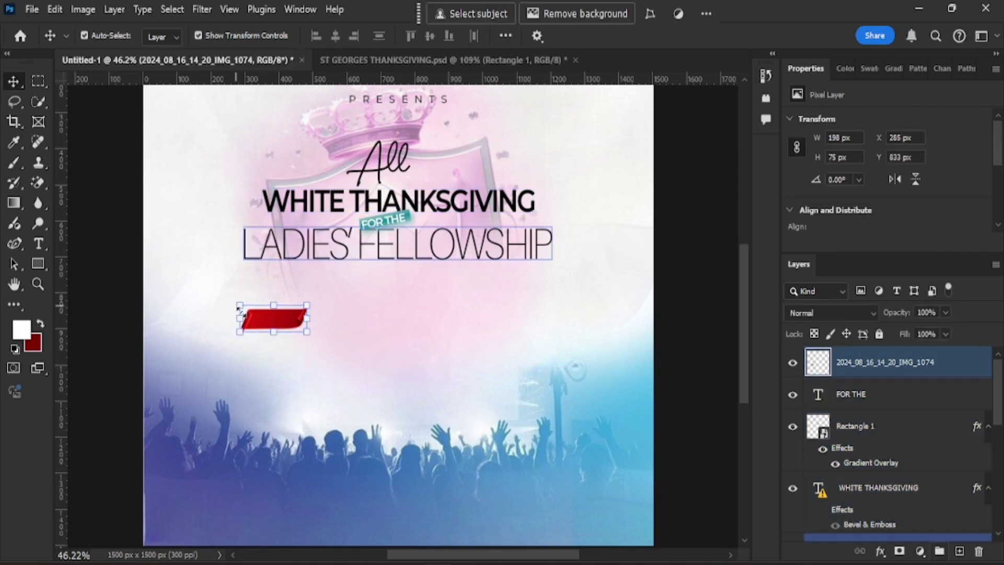
click(921, 551)
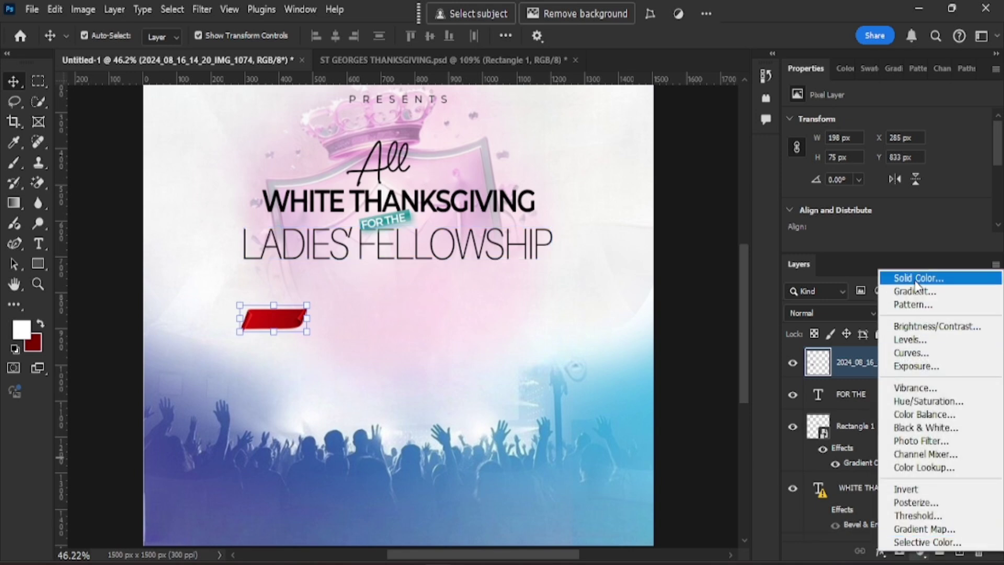
click(929, 401)
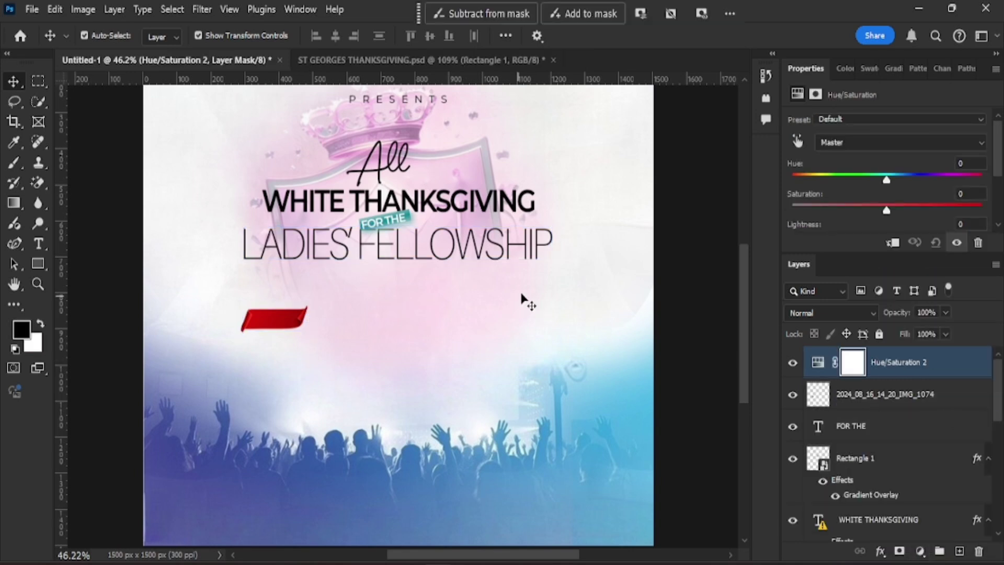
click(894, 243)
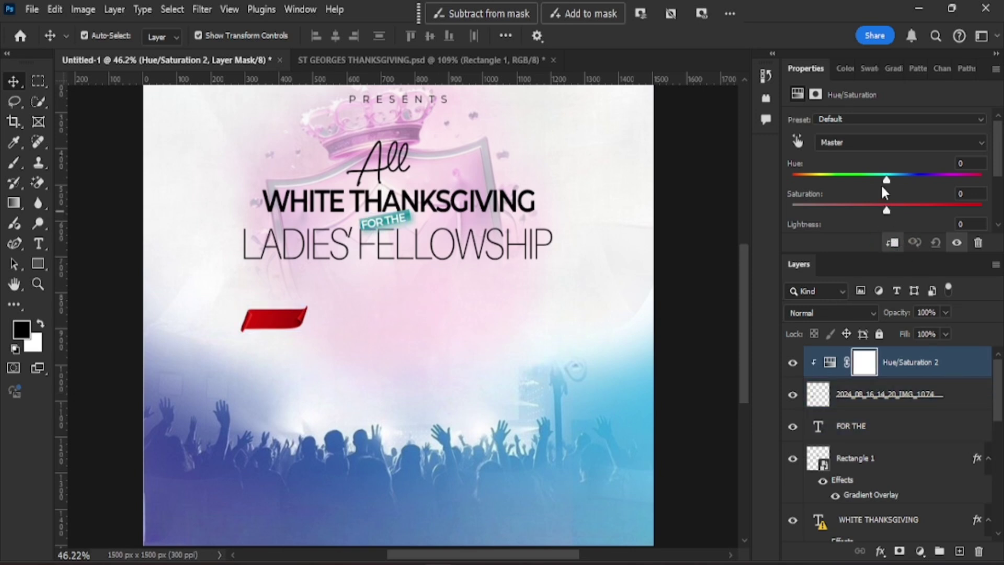
drag(886, 181, 843, 204)
Step: Enlarge the magenta ribbon below the LADIES' FELLOWSHIP line to 261 × 99 px
click(13, 81)
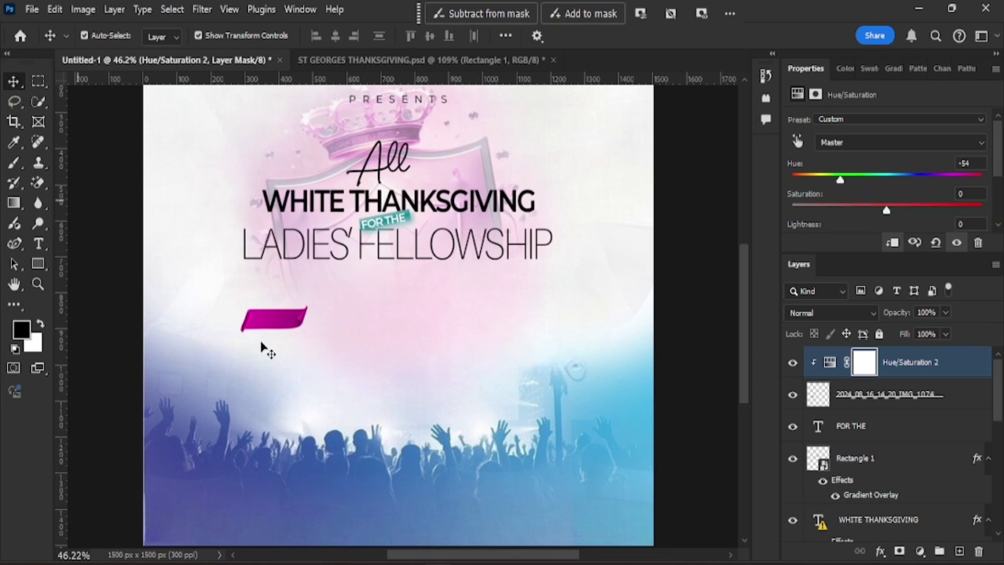
click(301, 319)
drag(306, 332, 328, 340)
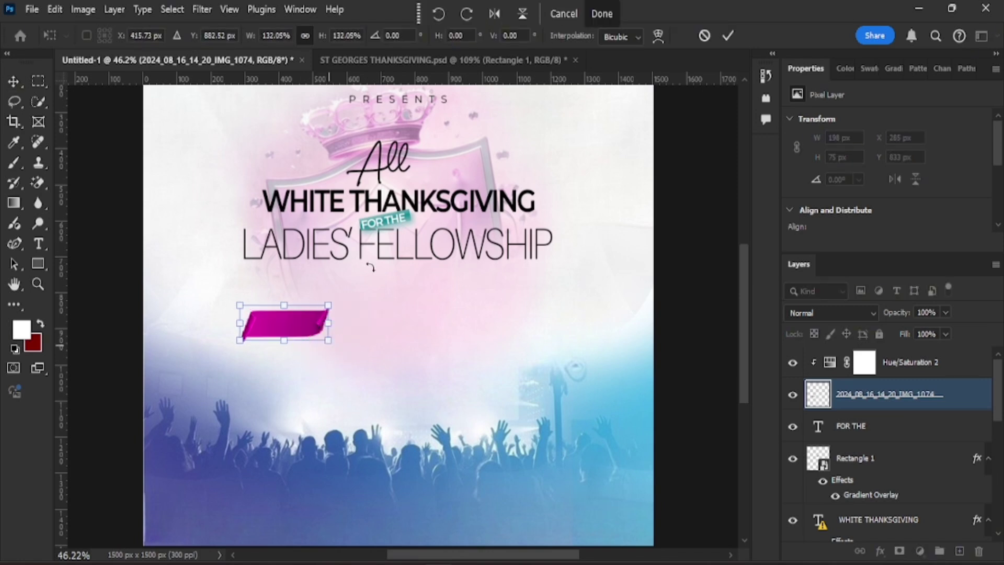
click(726, 35)
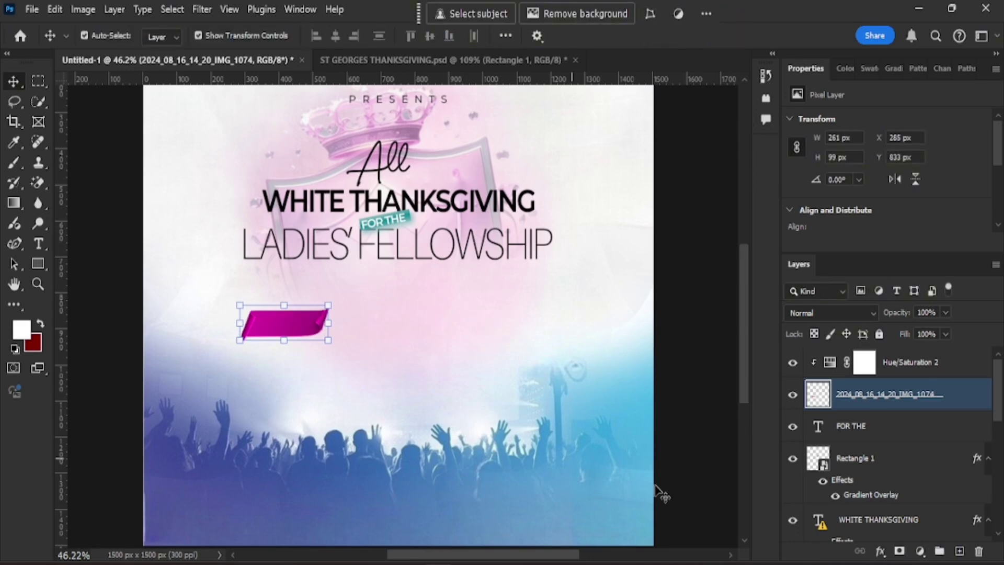
click(321, 399)
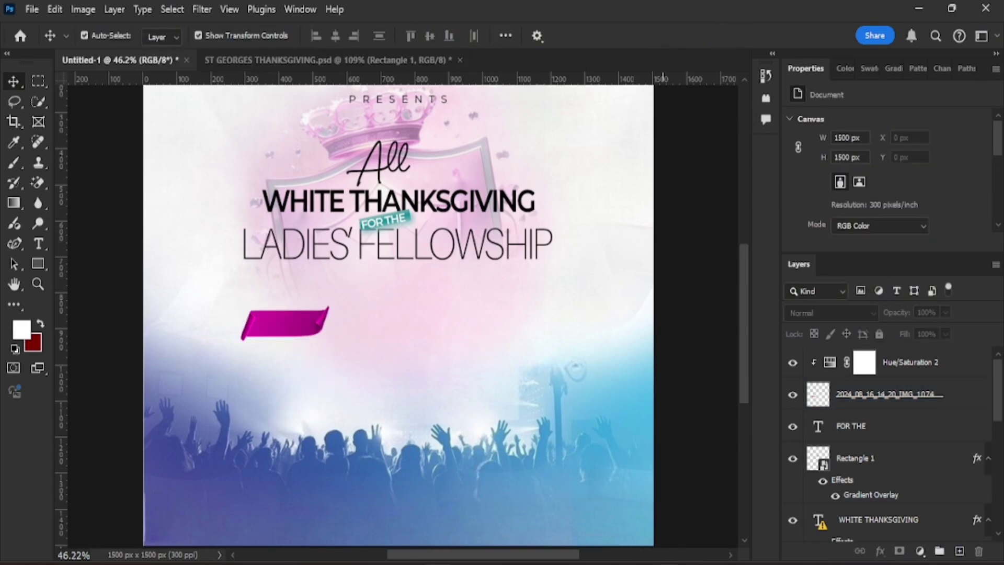
Step: Switch to the details document in Word and copy the word Preacher
click(605, 559)
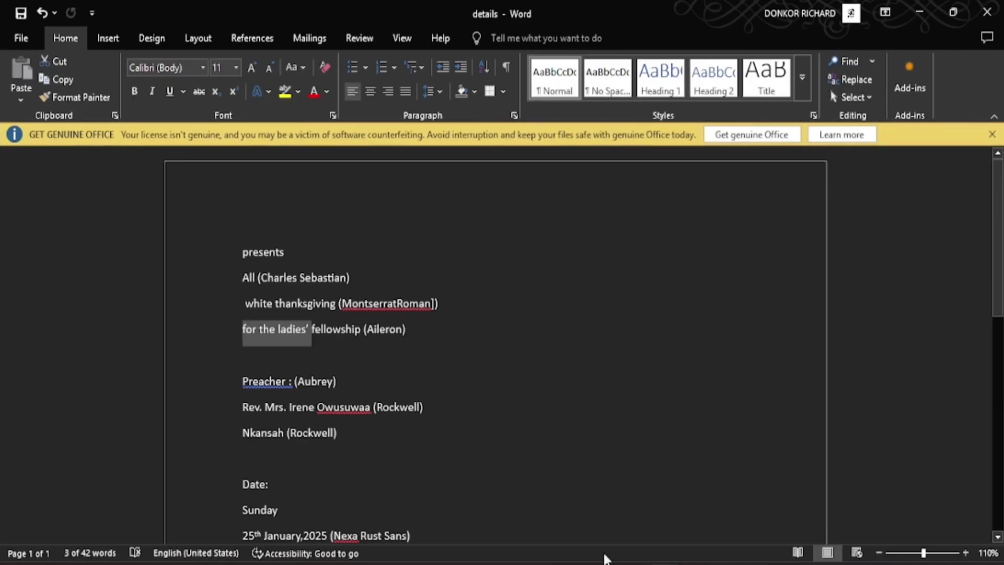
click(286, 380)
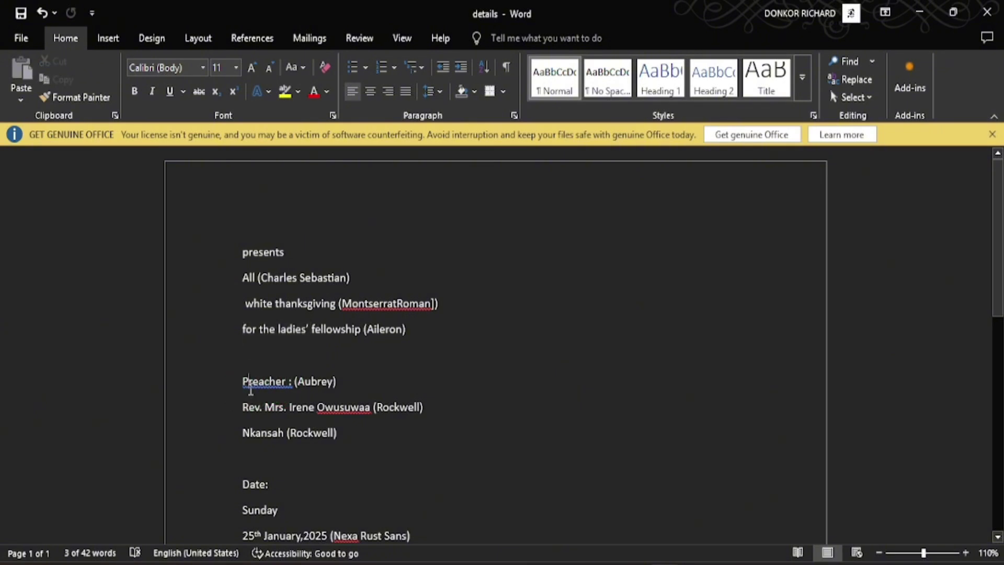
drag(241, 382, 290, 389)
key(ctrl+c)
click(919, 13)
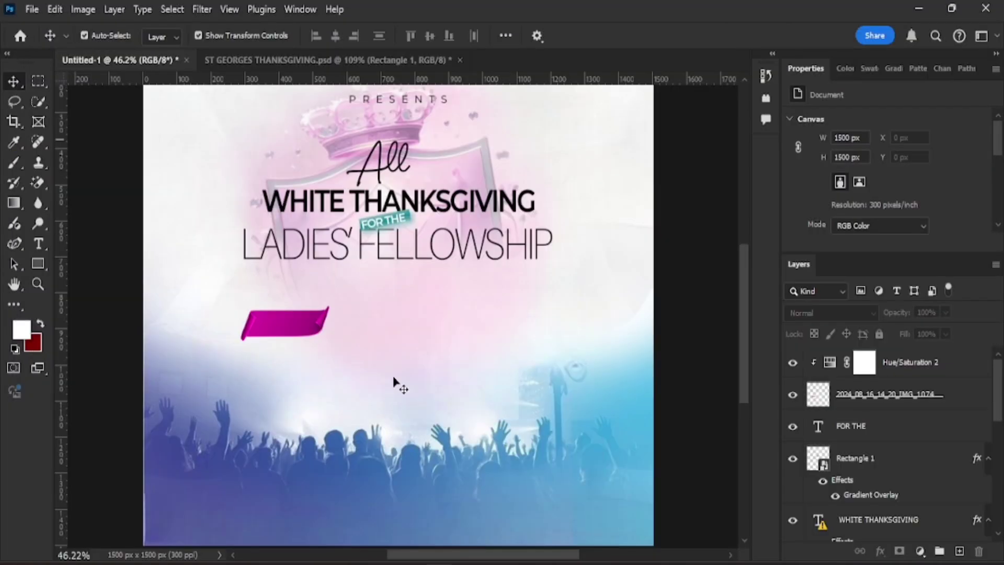
Step: Paste Preacher as a new white point-text layer over the magenta ribbon
click(40, 242)
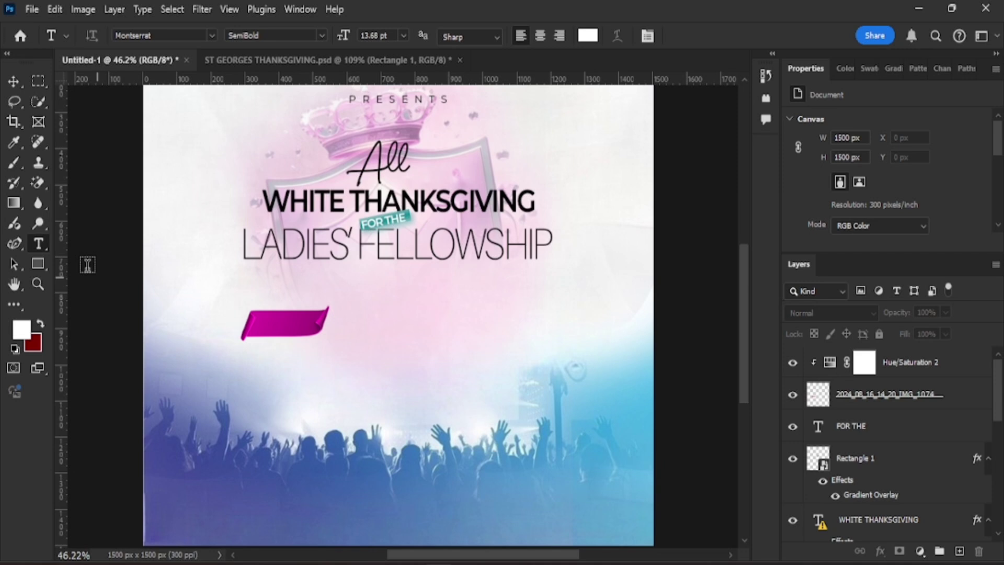
click(271, 320)
key(ctrl+v)
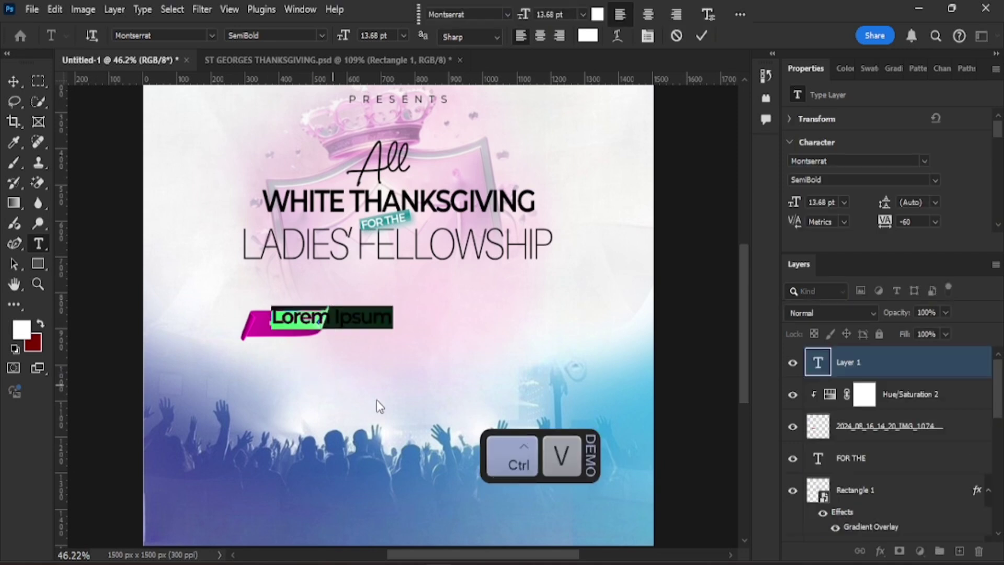
click(701, 36)
Step: Scale the Preacher text down to 10.1 pt and fit it inside the ribbon
click(14, 82)
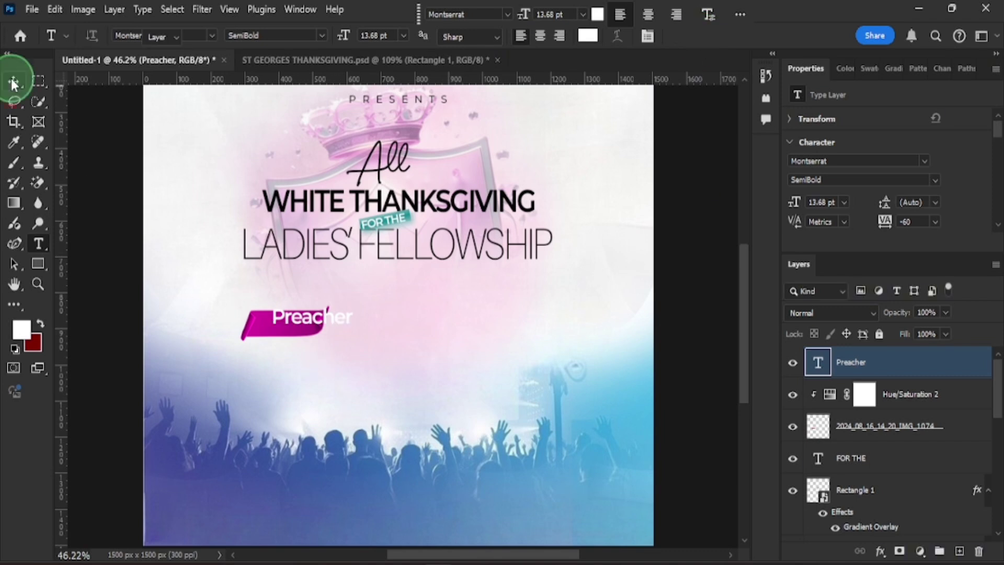
click(313, 328)
drag(312, 329, 281, 329)
click(252, 321)
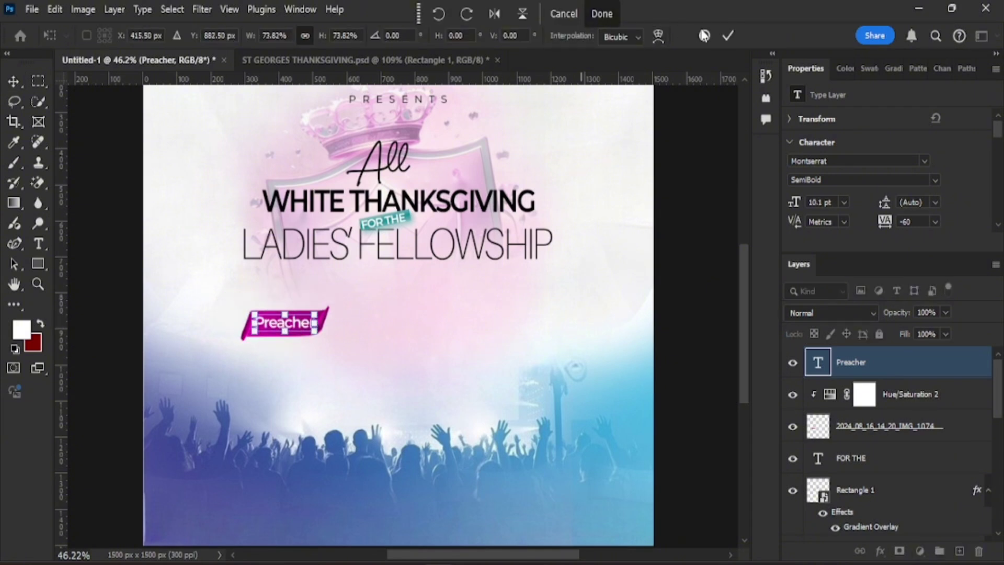
click(728, 36)
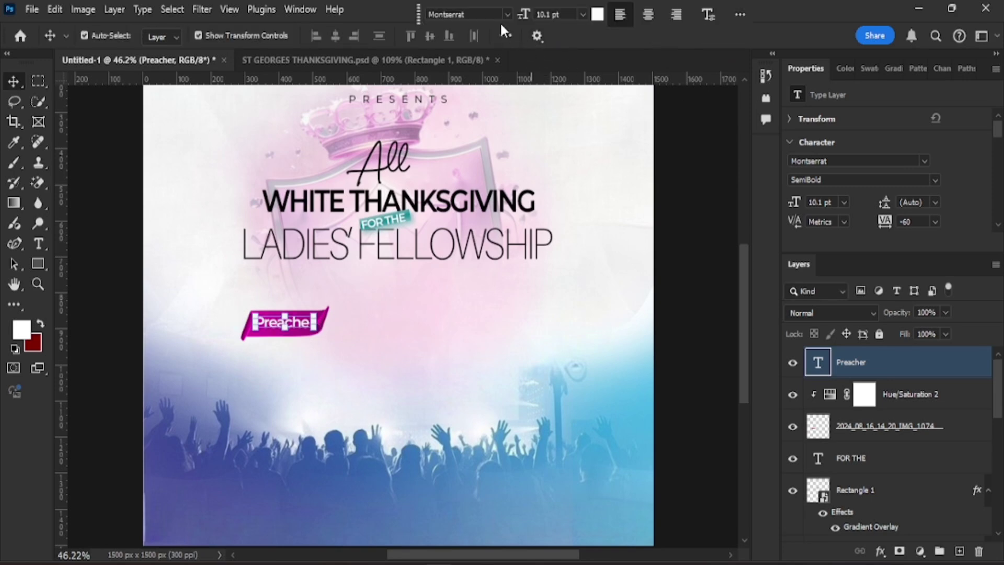
Step: Change the Preacher text's font to Aubrey Regular and scale it up to 11.64 pt within the ribbon
click(504, 14)
text(AUB)
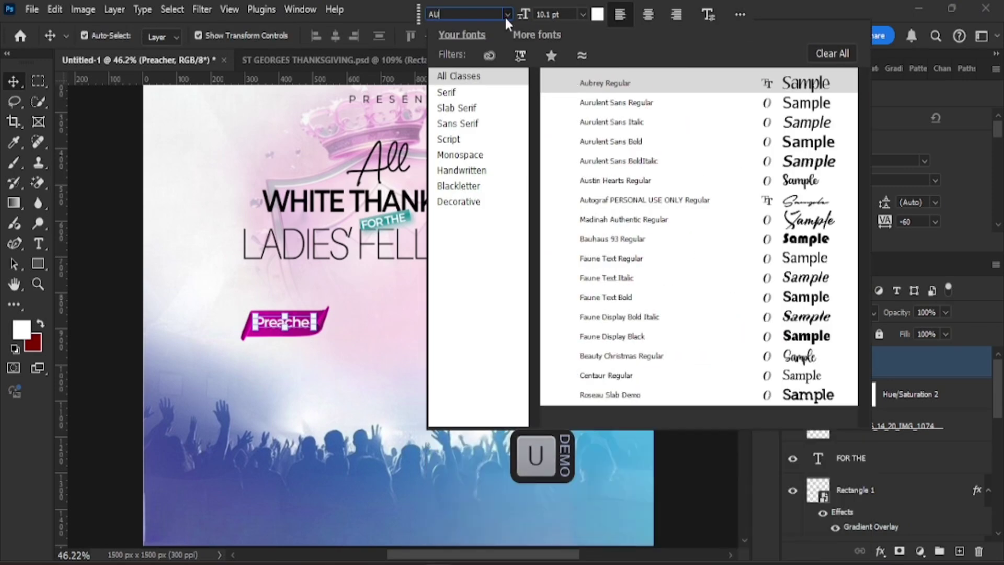
click(601, 82)
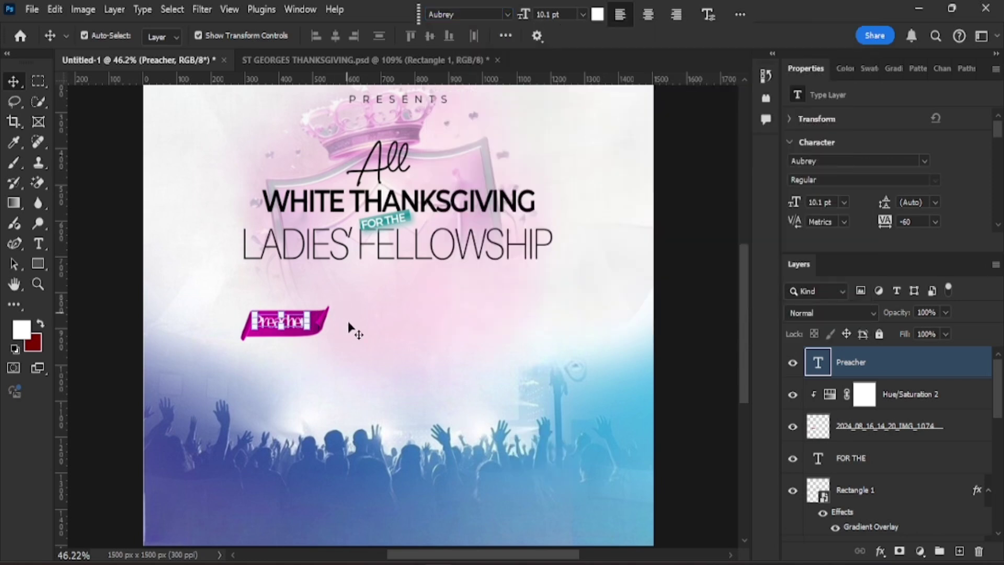
drag(312, 328, 317, 334)
click(727, 36)
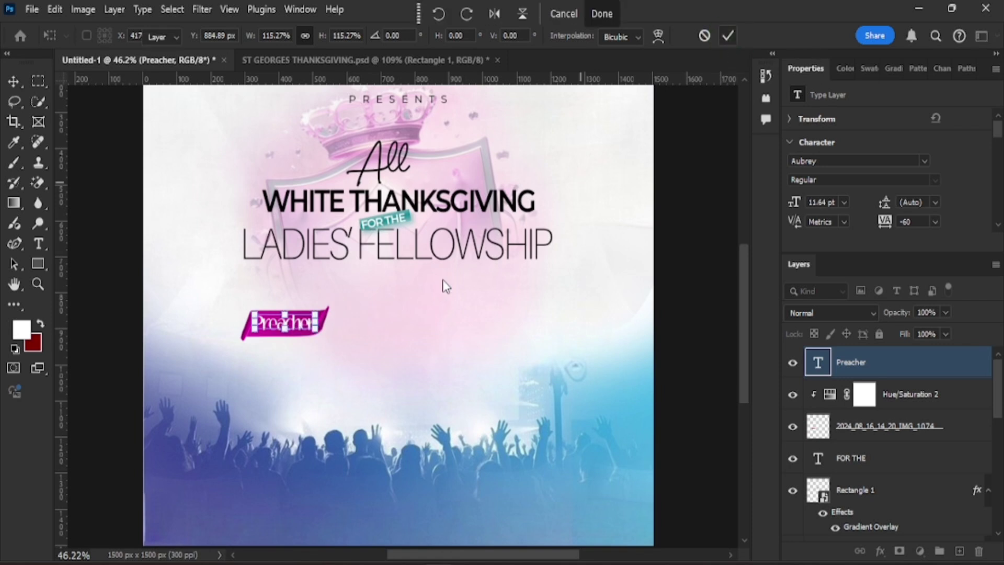
click(387, 342)
Step: Create a guide layout with two columns, two rows, 283 px left and right margins, and 91 px top and bottom margins
scroll(339, 273, up, 1)
scroll(342, 291, down, 2)
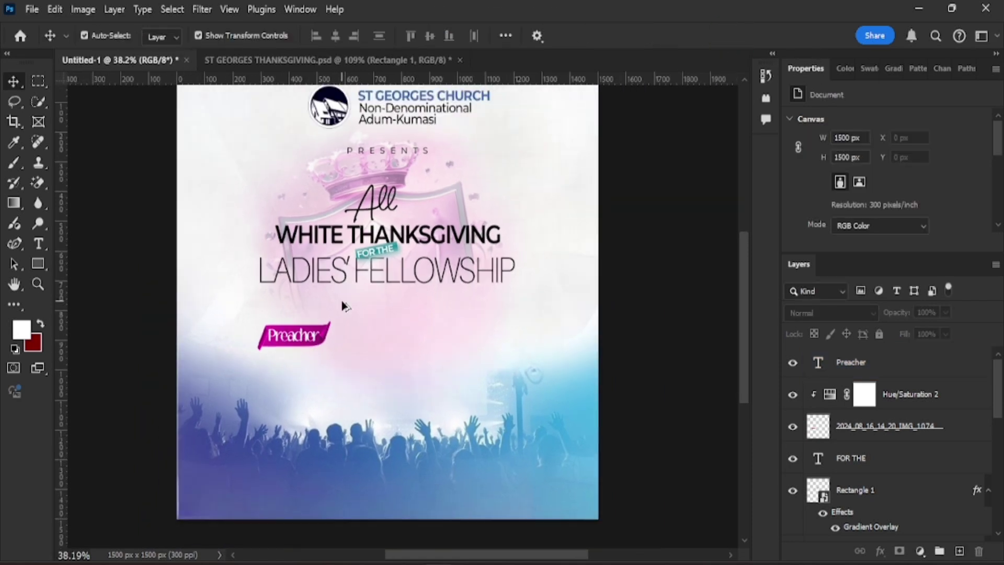
scroll(321, 340, up, 1)
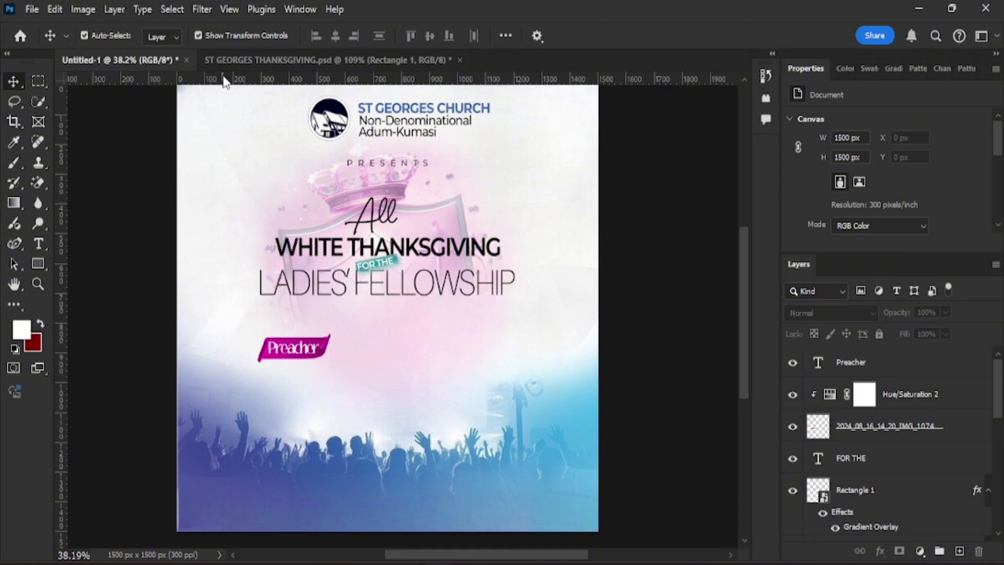
click(233, 13)
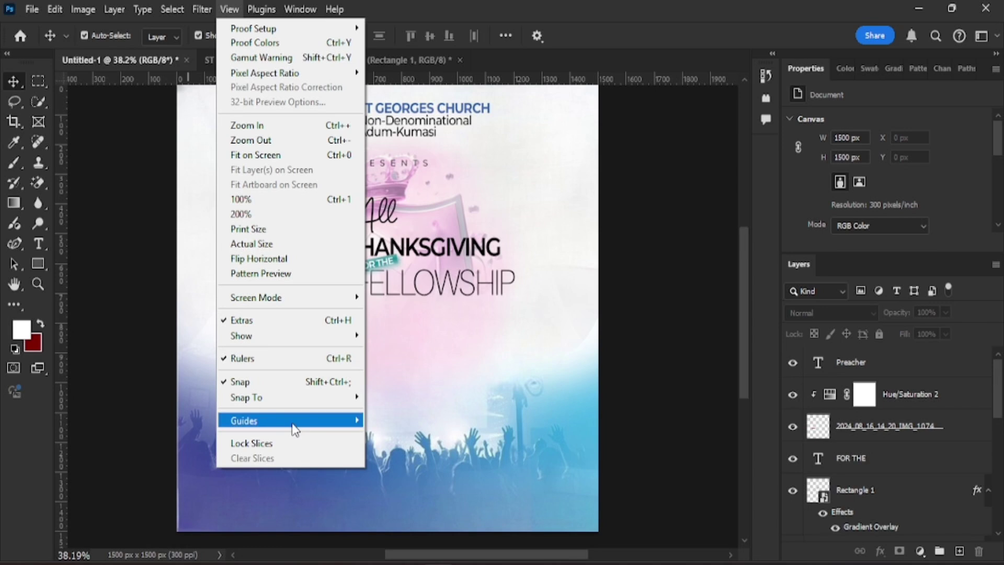
mouse_move(292, 426)
click(413, 523)
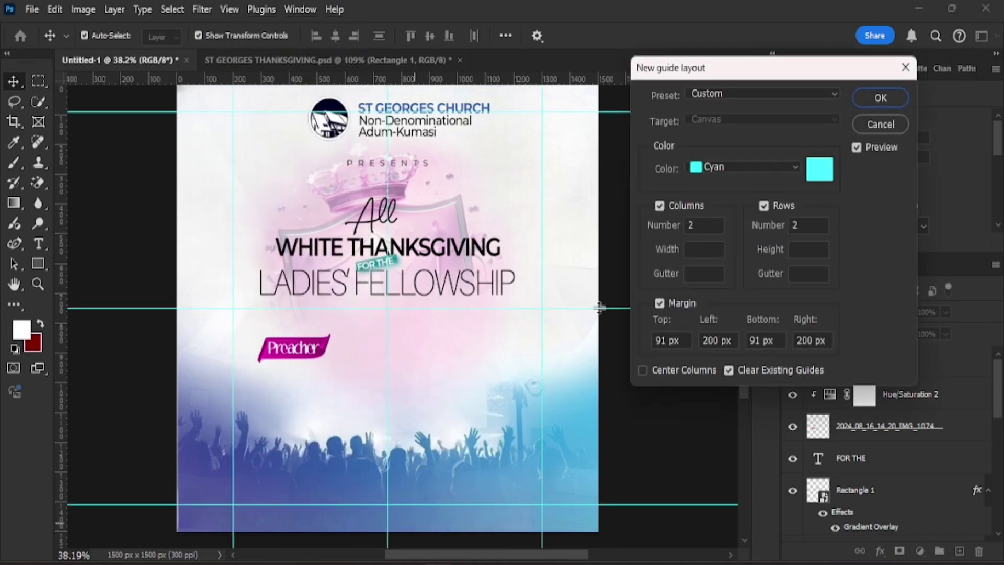
drag(710, 325, 771, 334)
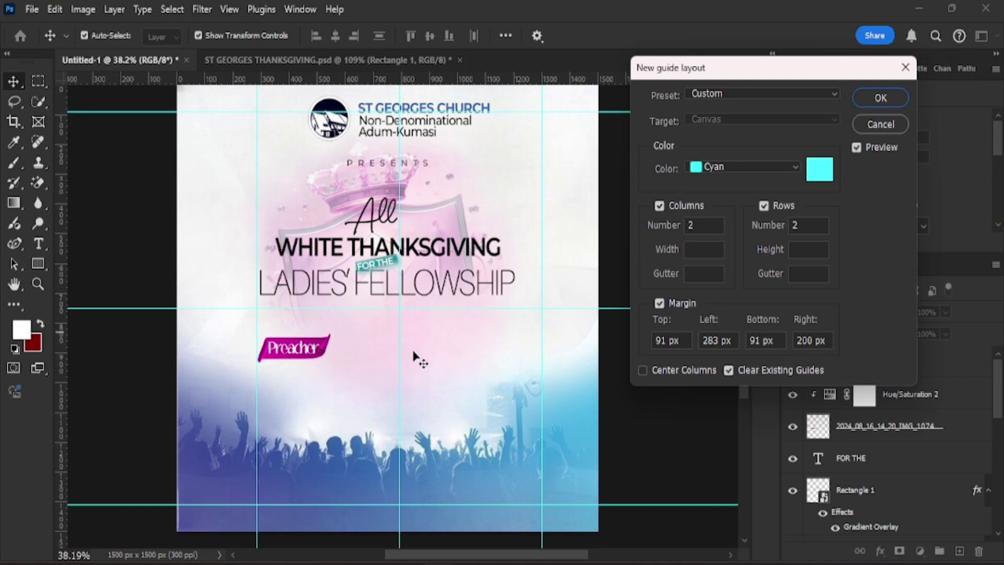
double_click(815, 338)
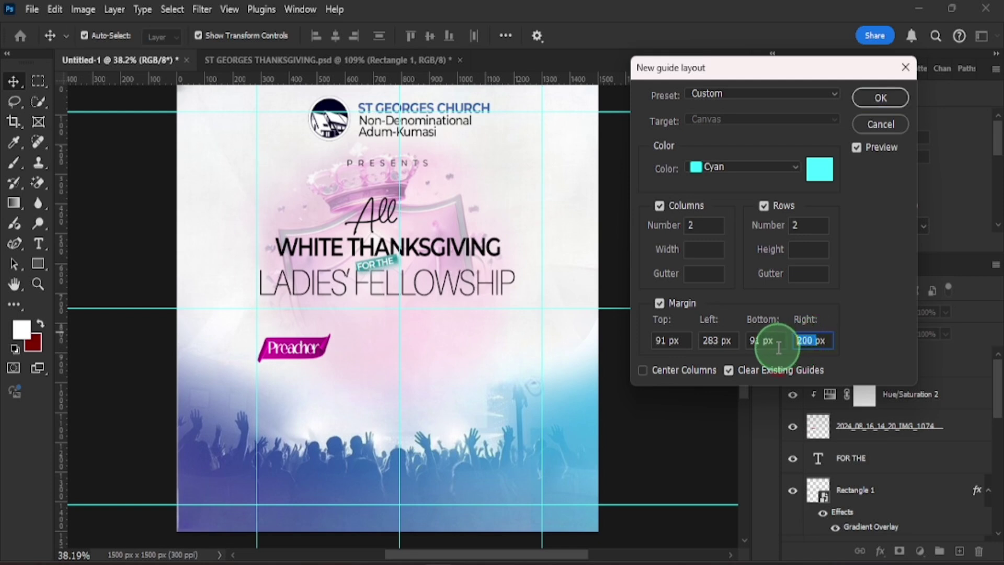
text(283)
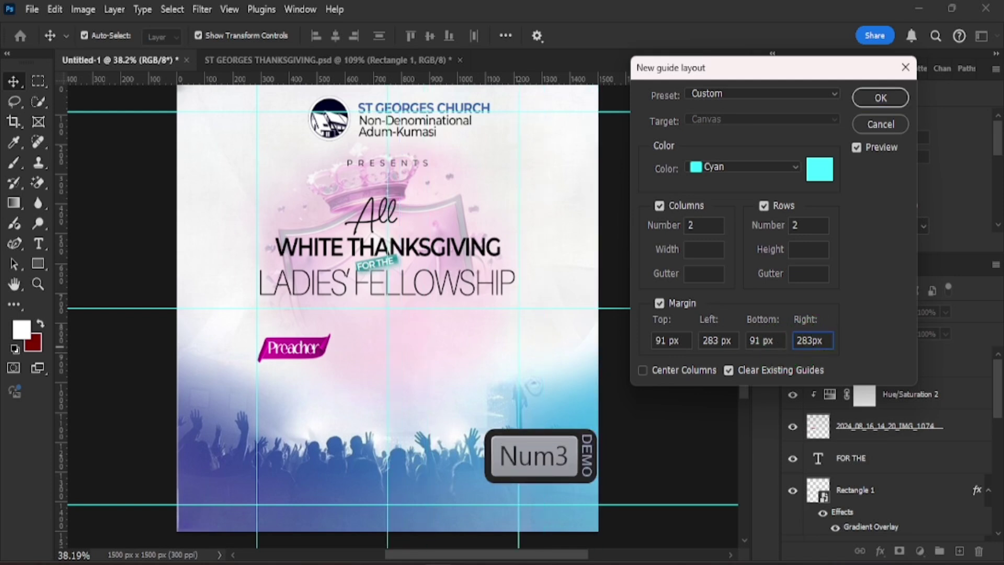
key(Return)
click(593, 312)
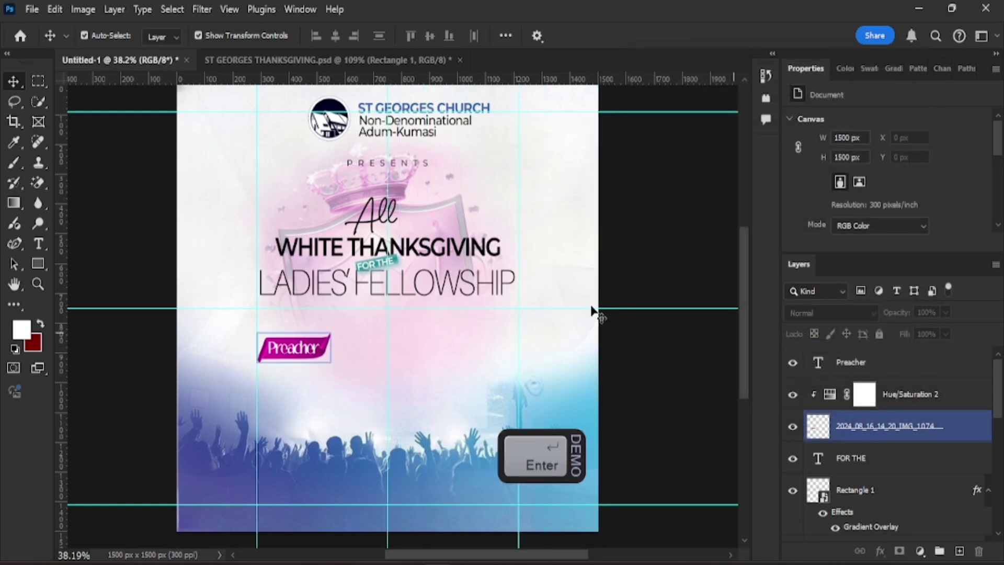
click(407, 403)
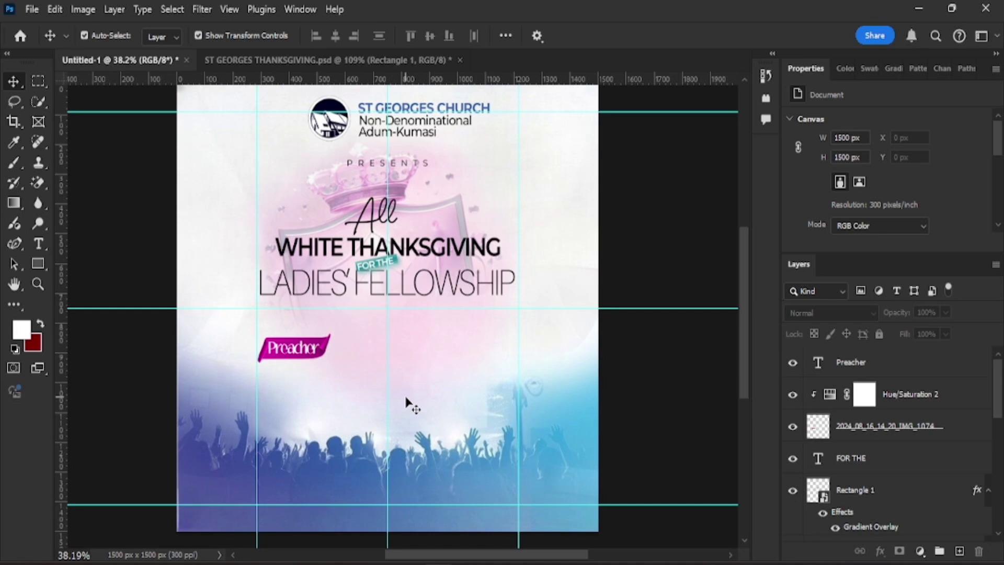
Step: Clear all guides from the flyer canvas
click(236, 12)
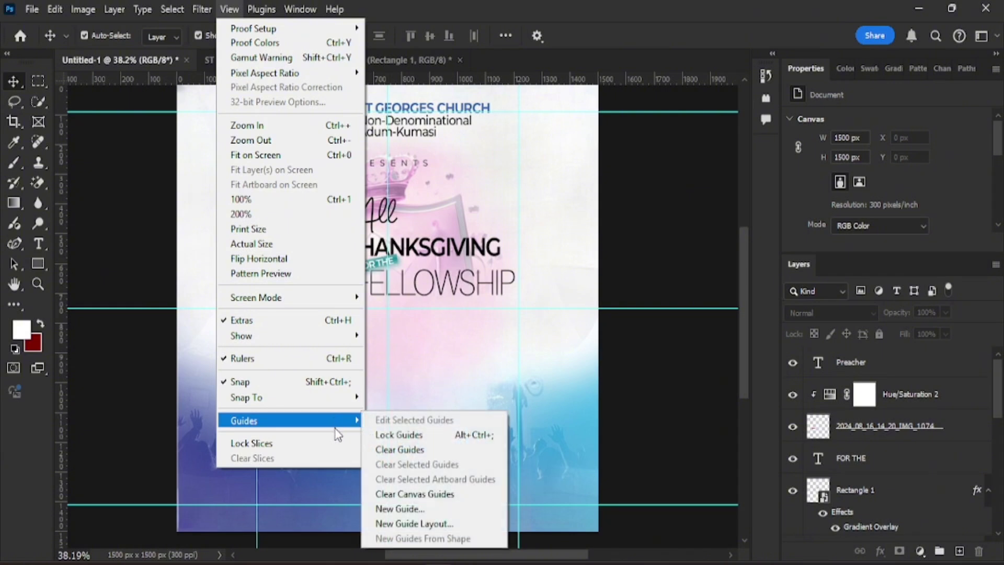
mouse_move(344, 426)
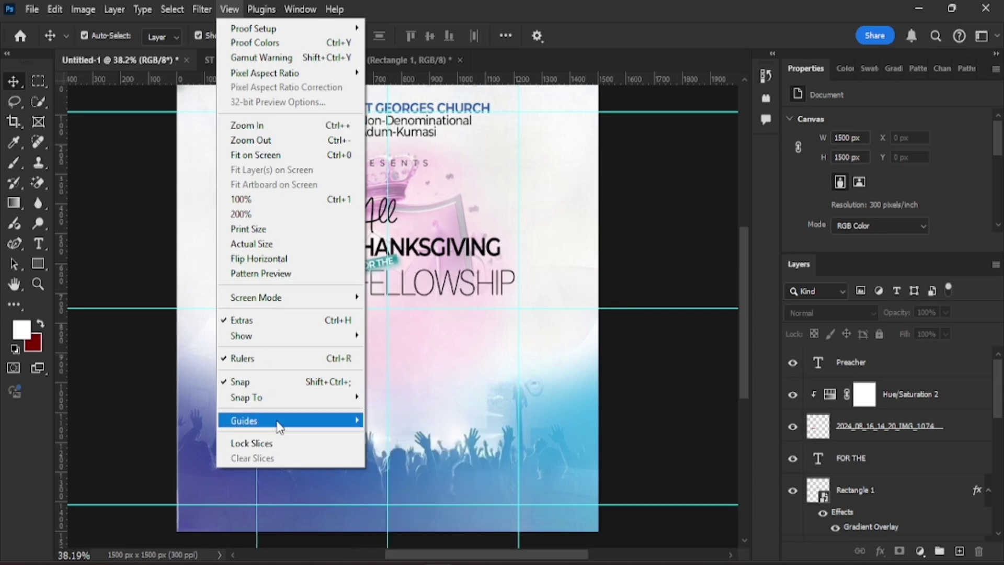
mouse_move(283, 421)
click(389, 452)
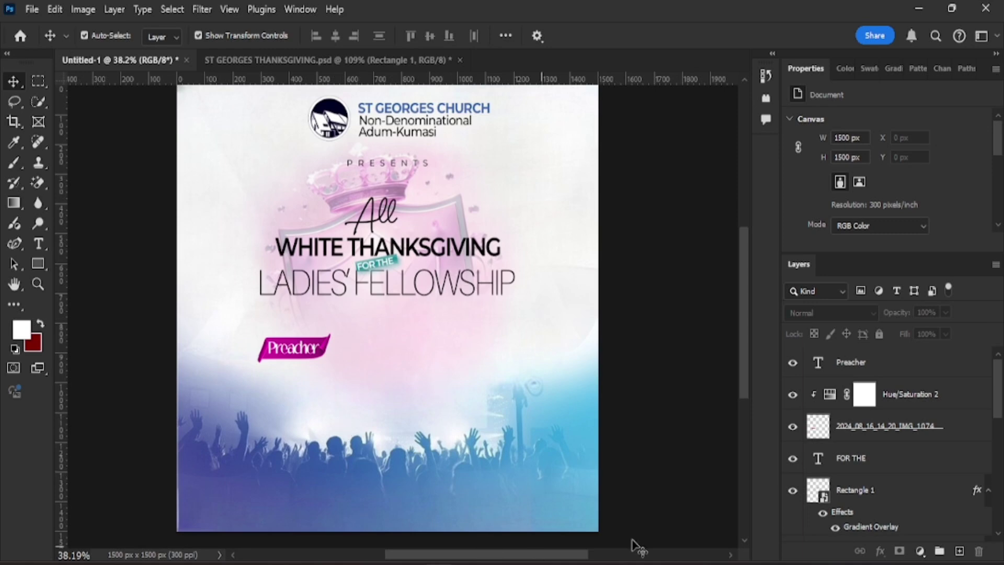
Step: Copy the preacher's title and name from the line below Preacher in the Word details document
click(658, 491)
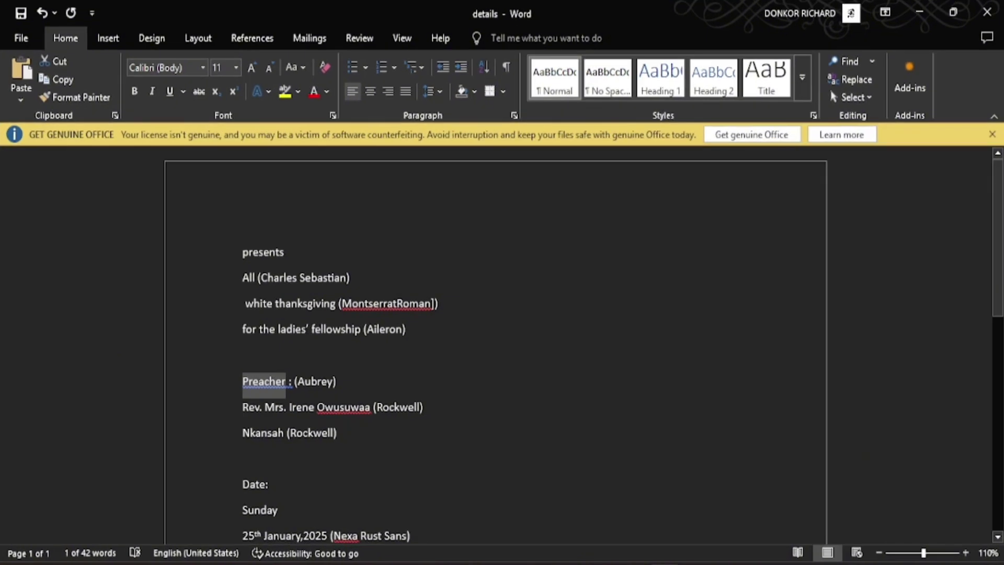
drag(253, 408, 371, 408)
key(ctrl+c)
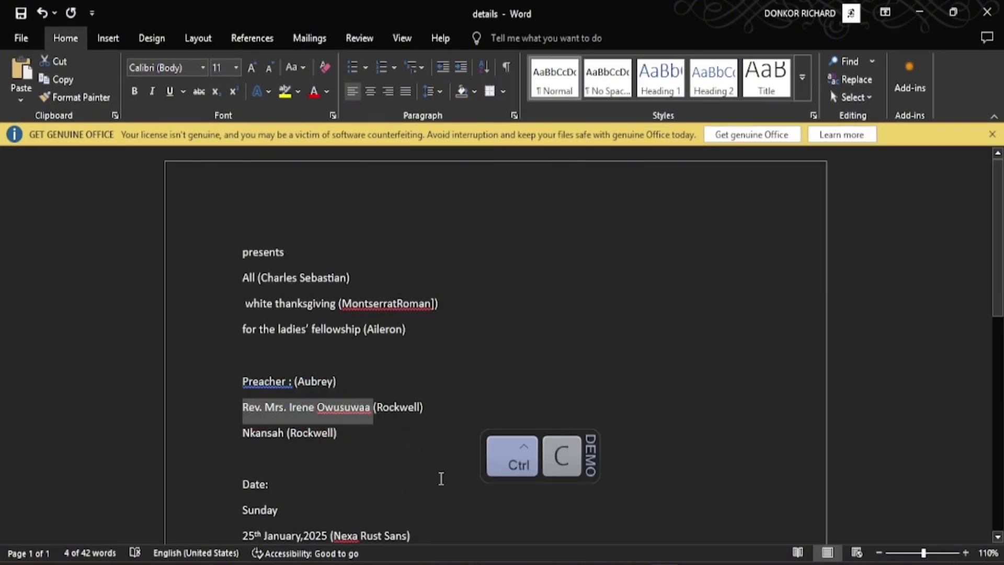
click(925, 9)
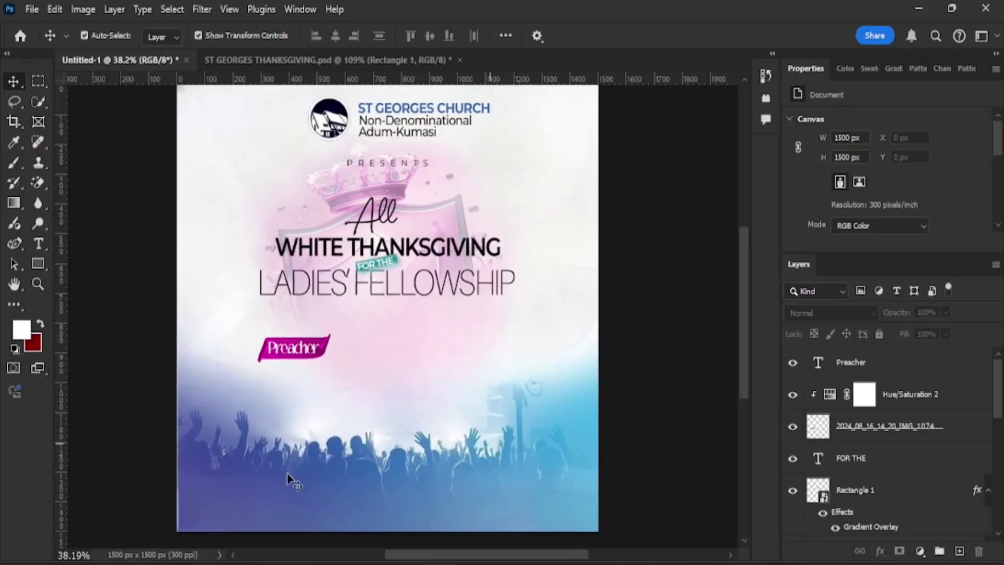
Step: Paste the preacher's title and name as a new text layer just below the Preacher ribbon
click(44, 240)
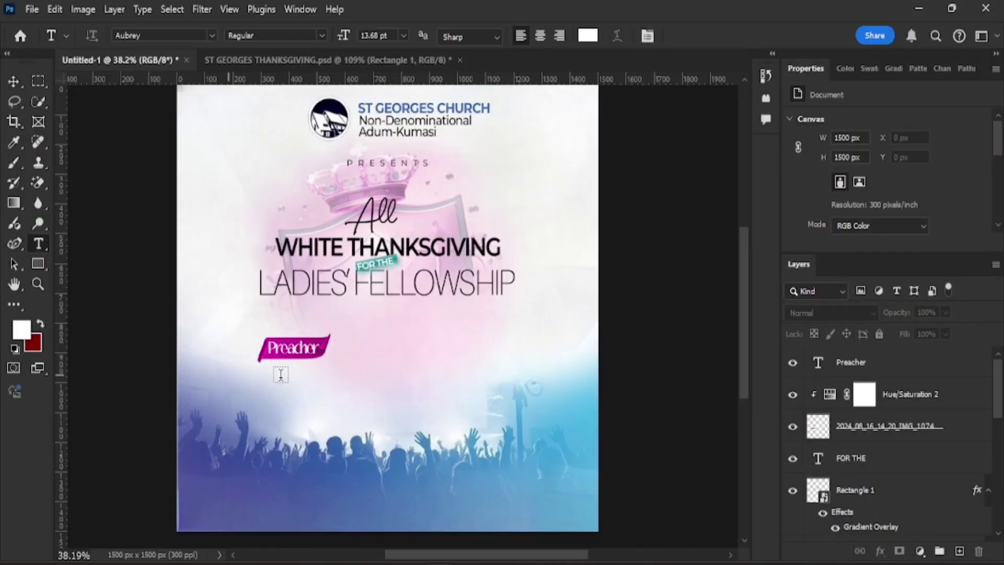
click(262, 372)
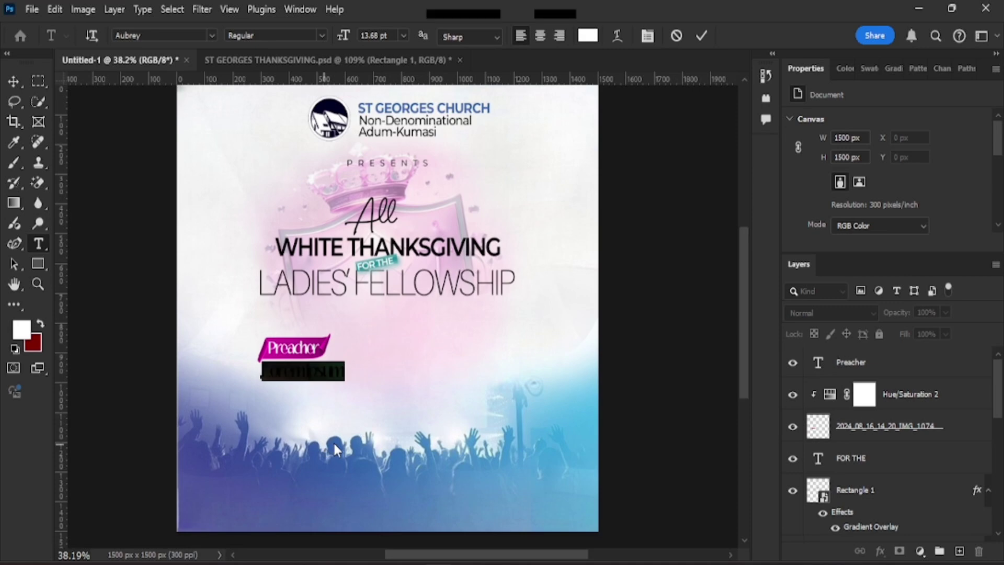
key(ctrl+v)
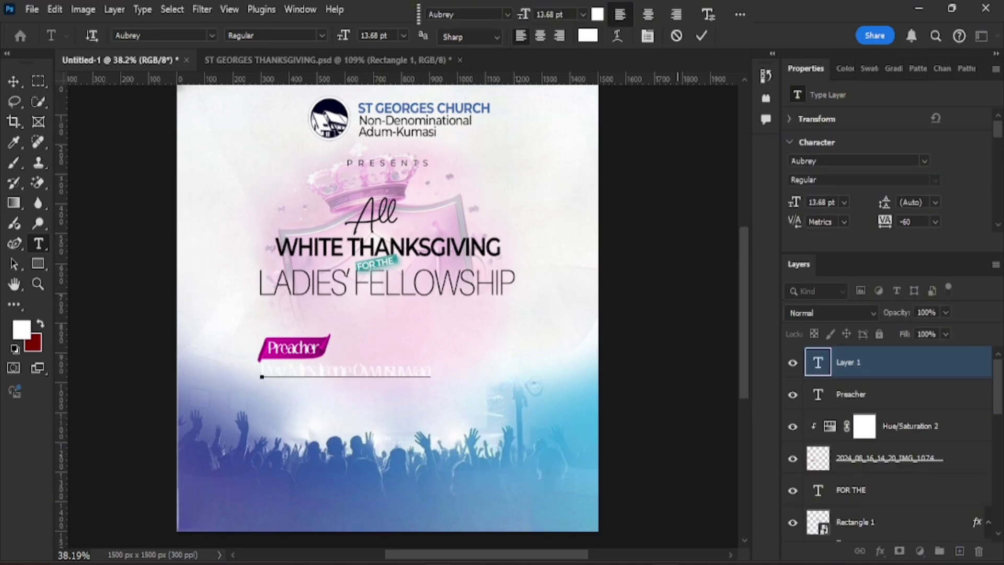
key(alt+Tab)
click(693, 37)
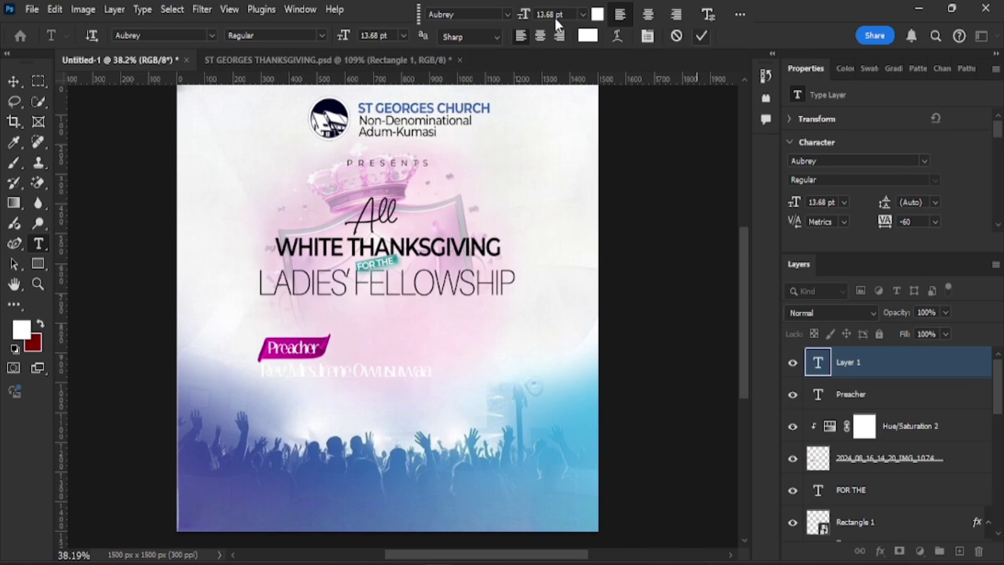
Step: Set the font of the preacher's title-and-name line to Rockwell Regular
click(506, 11)
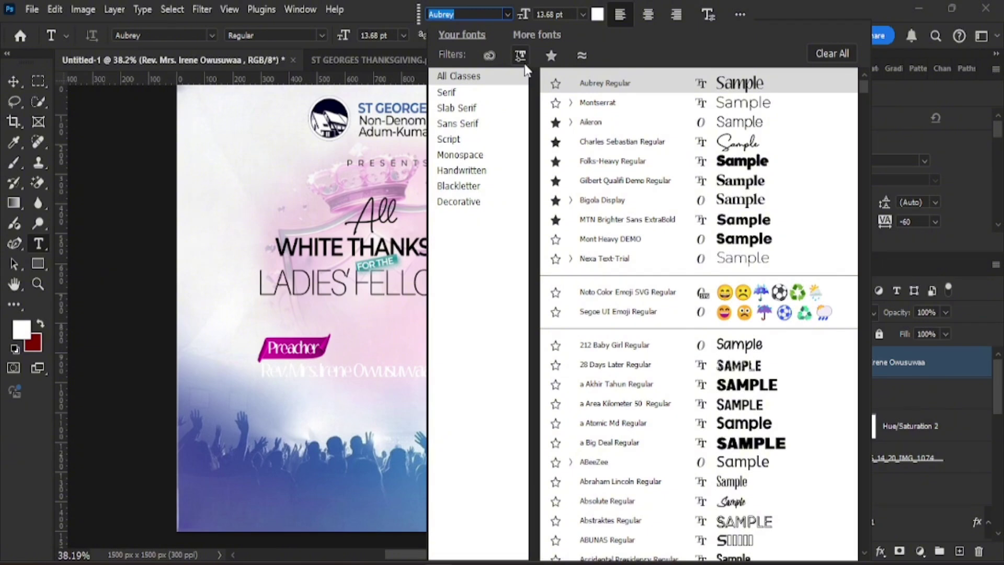
text(ROCK)
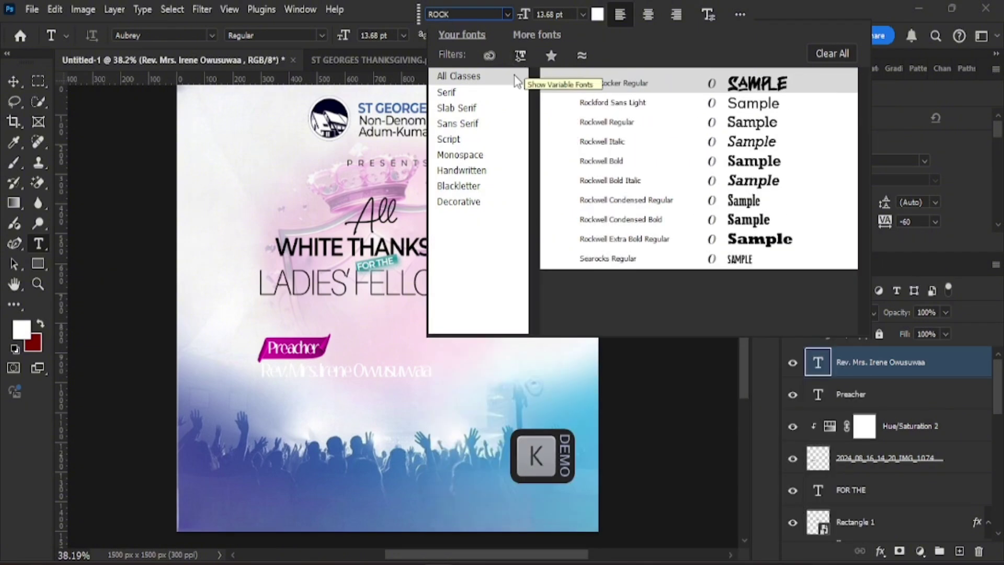
click(579, 82)
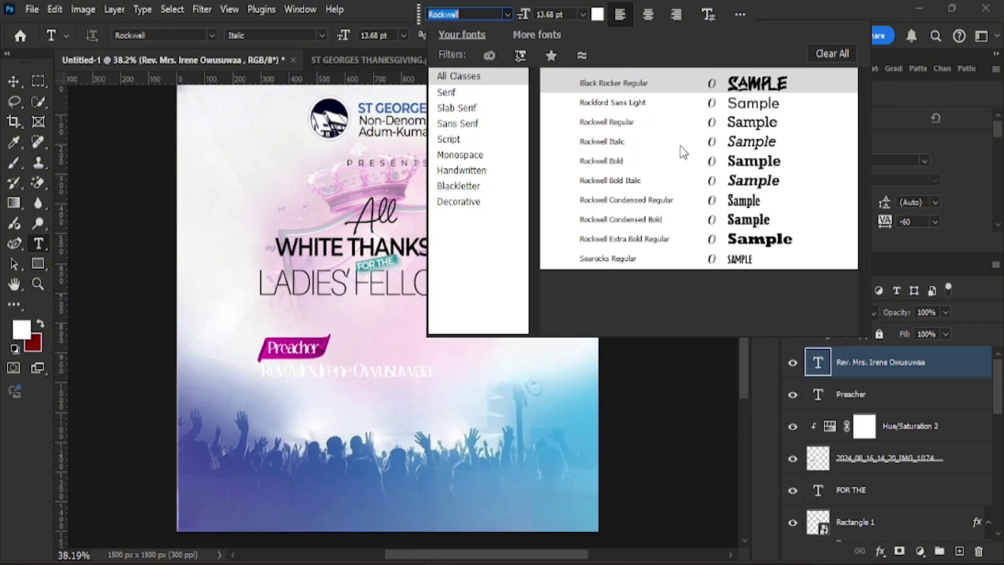
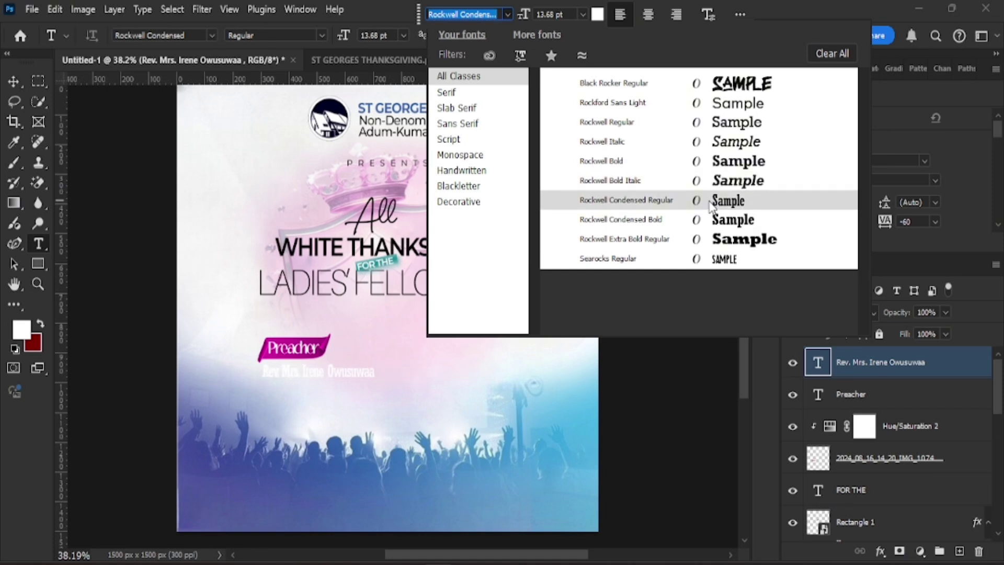
click(698, 126)
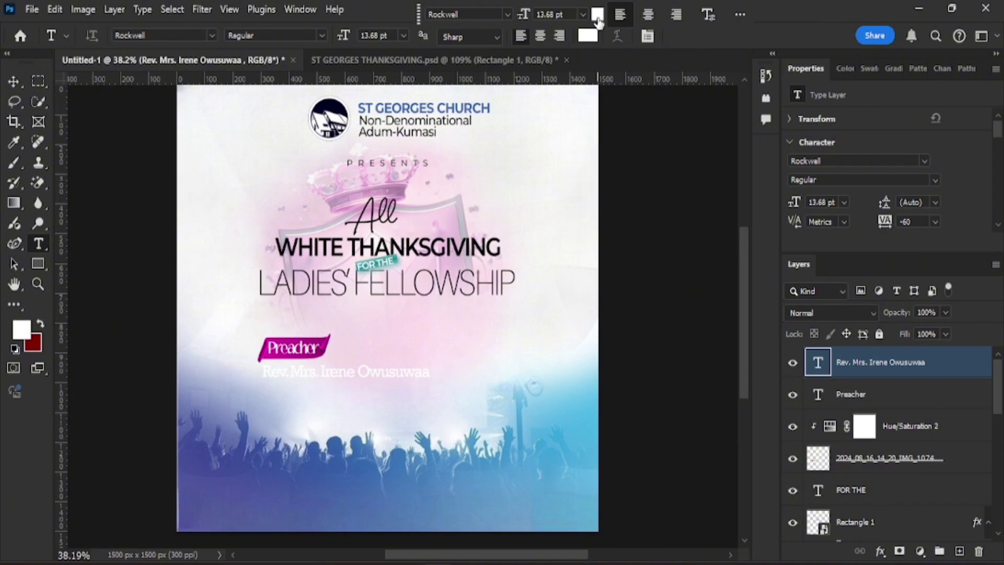
Step: Colour the preacher's title-and-name text dark magenta (#7a2167), starting from a colour sampled on the Preacher ribbon
click(596, 35)
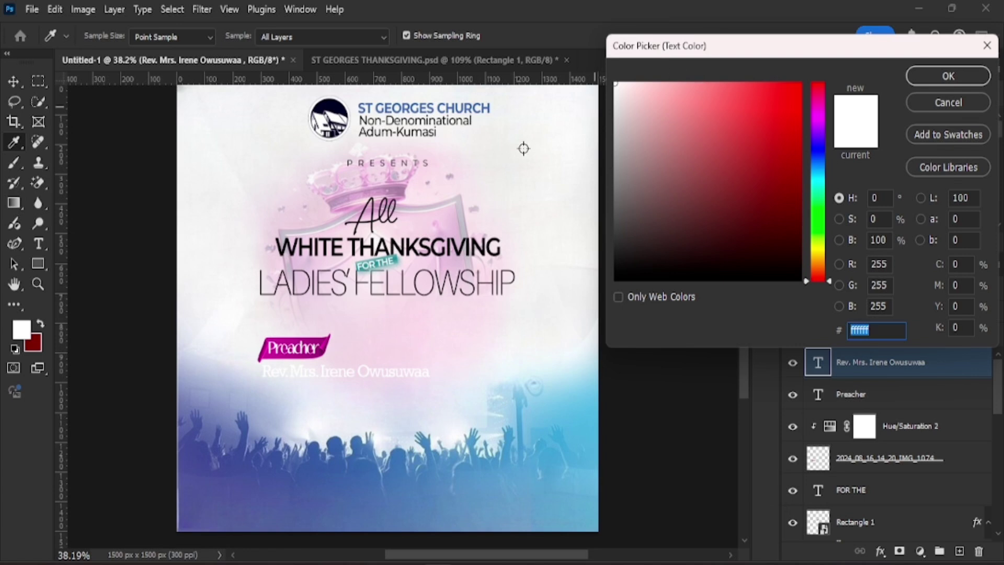
click(313, 335)
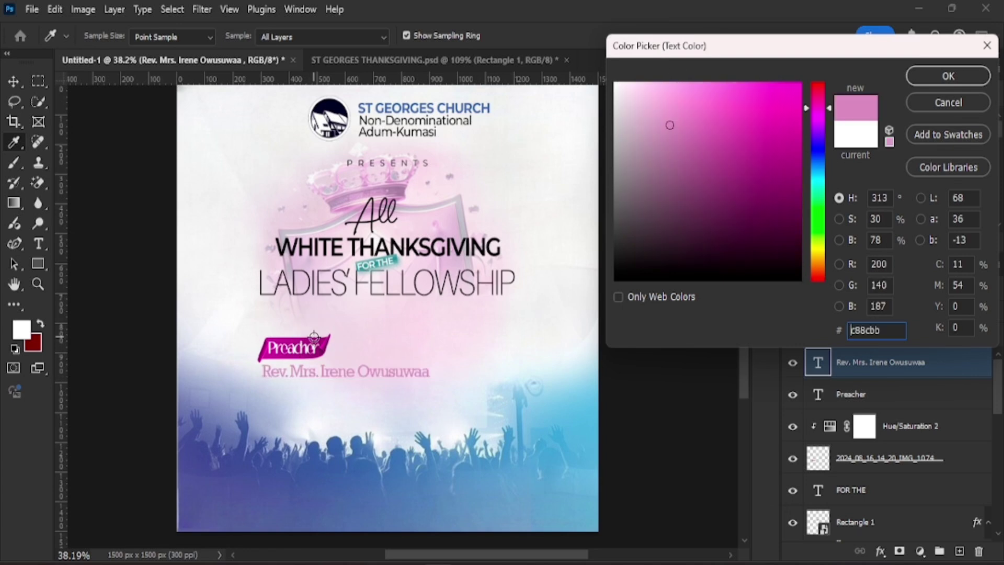
mouse_move(670, 125)
mouse_down()
mouse_move(694, 105)
mouse_move(758, 187)
mouse_up()
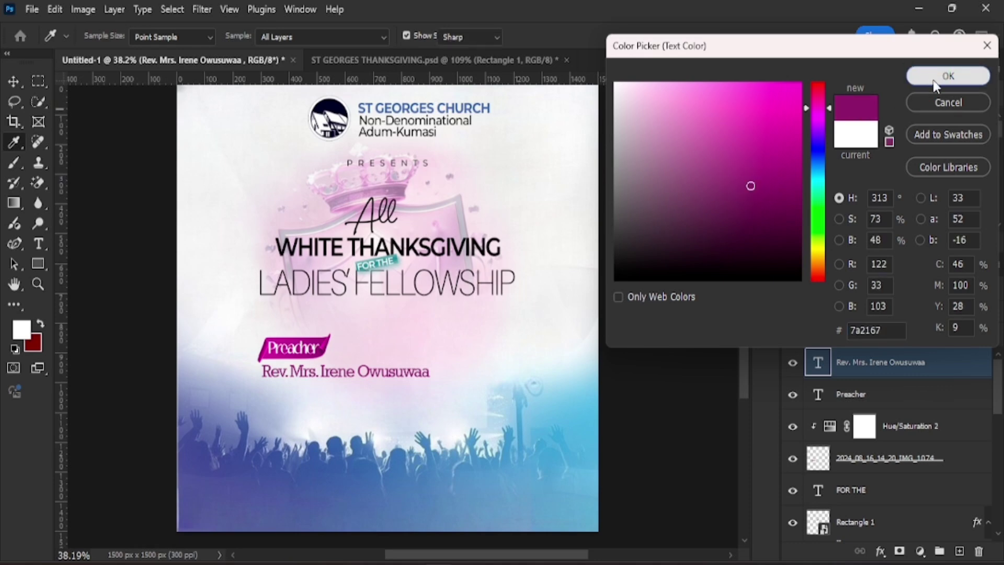
click(948, 76)
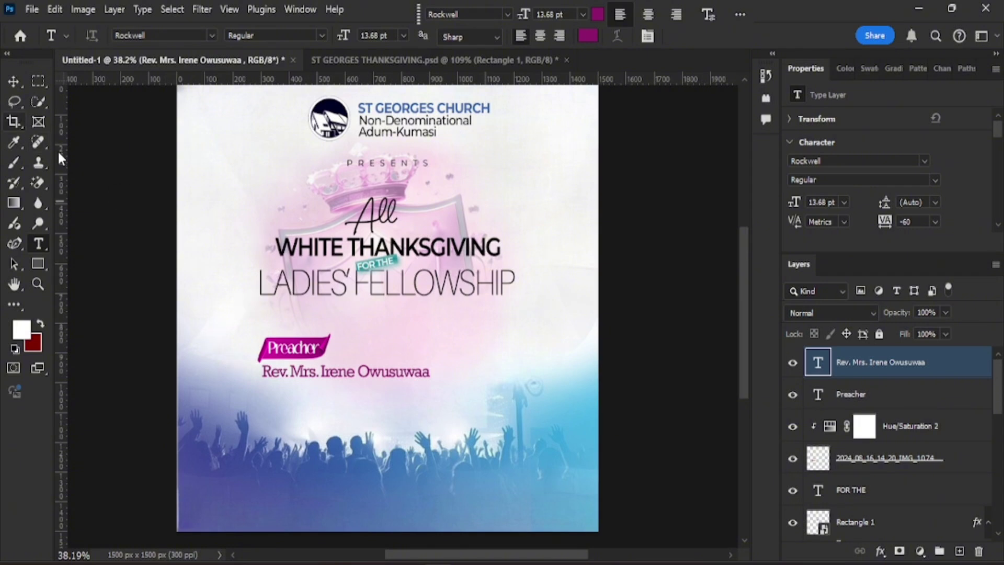
Step: Duplicate the preacher's name line, place the copy just below the original, and clear the copy's text
click(13, 82)
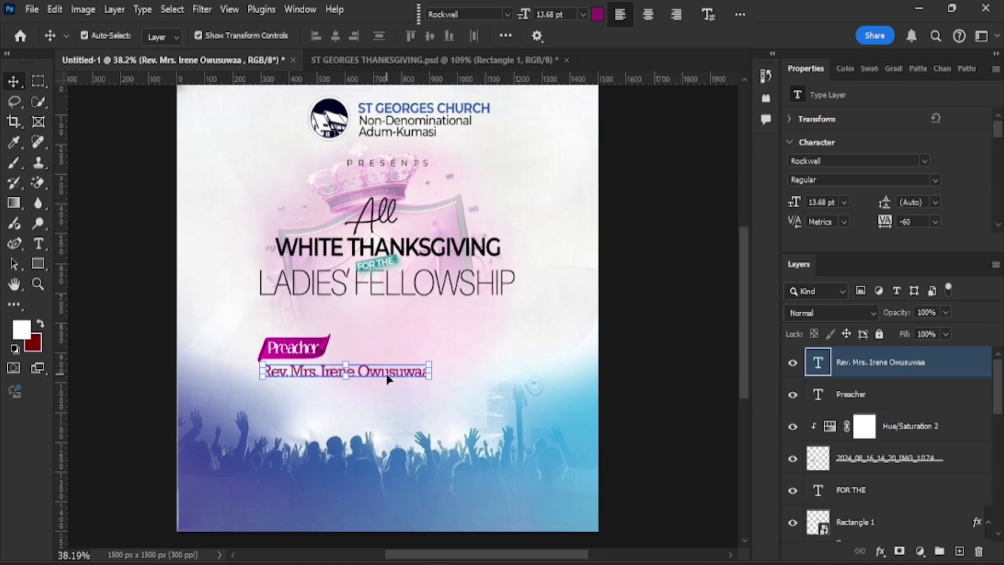
key(ctrl+j)
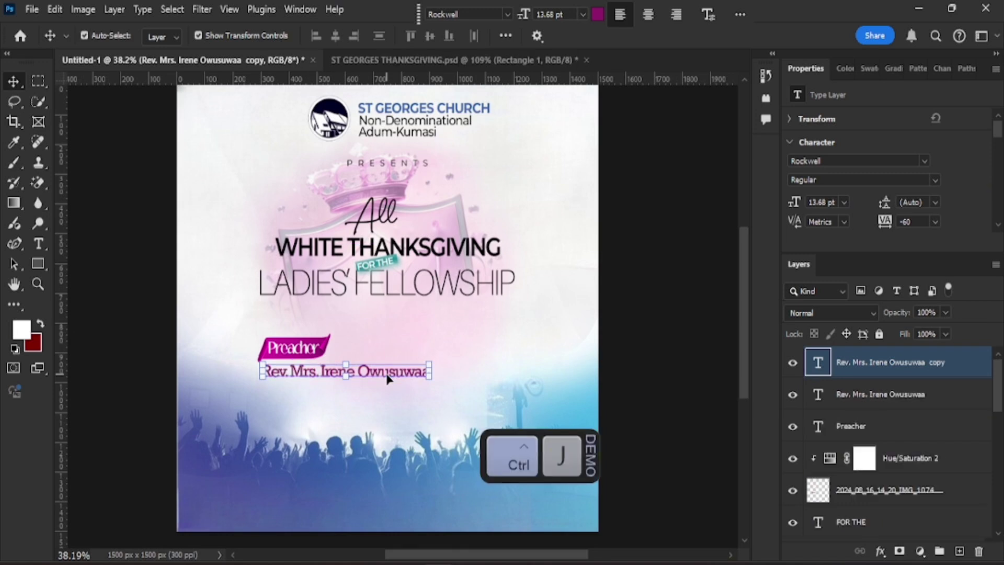
drag(387, 378, 381, 400)
double_click(381, 402)
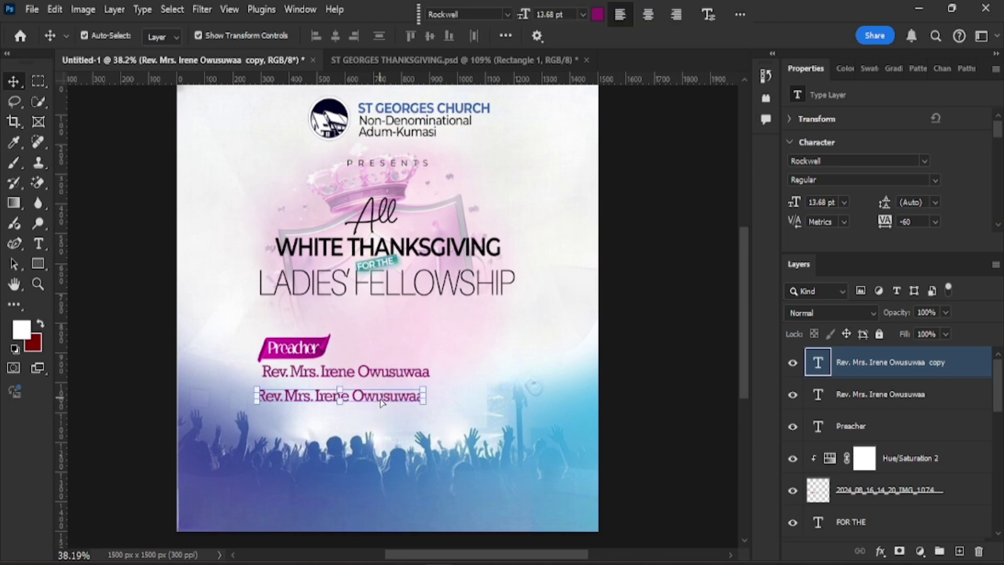
double_click(380, 399)
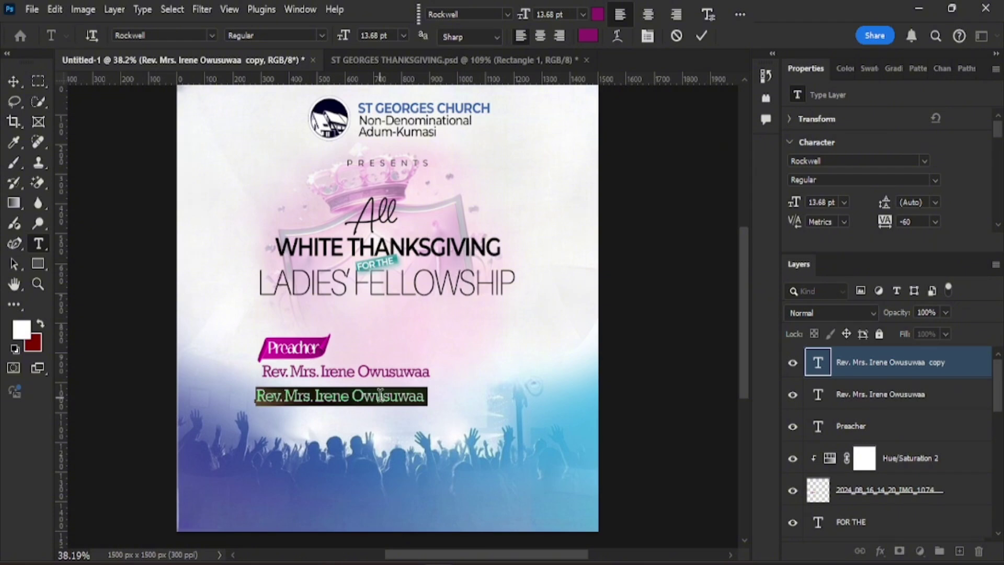
click(380, 395)
key(ctrl+a)
key(BackSpace)
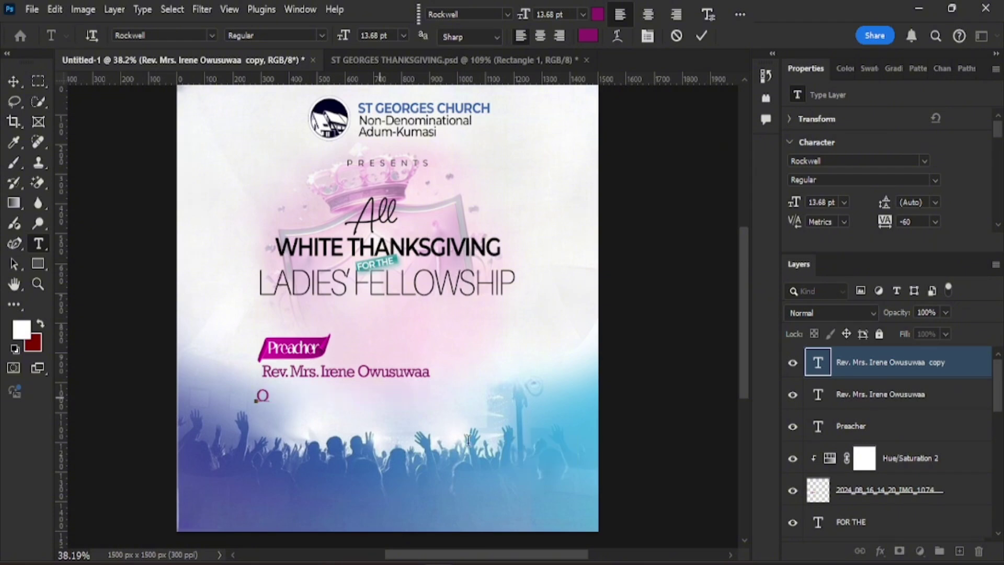
Step: Copy the preacher's surname from the Word details document and paste it into the emptied text line in Photoshop
key(alt+Tab)
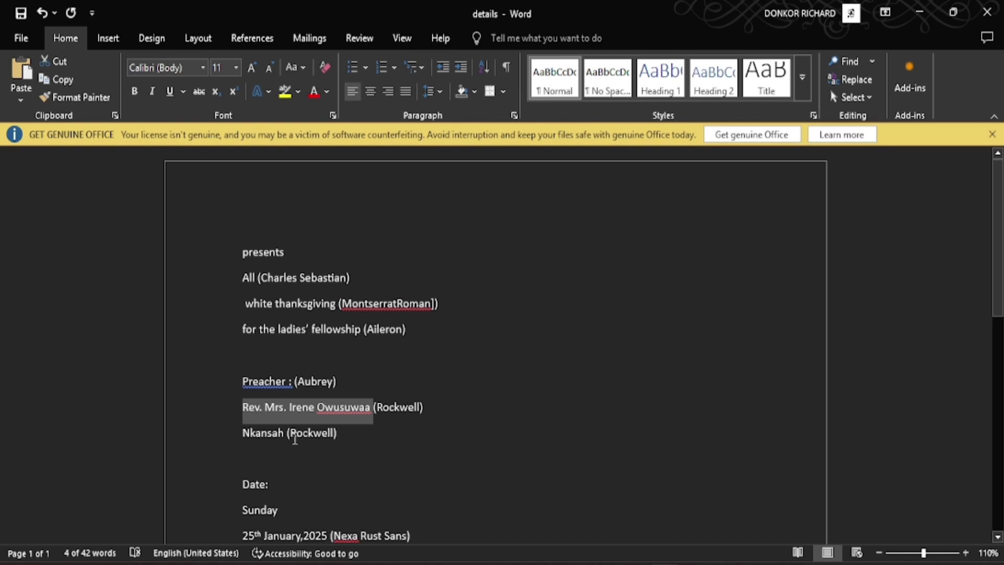
drag(284, 433, 236, 433)
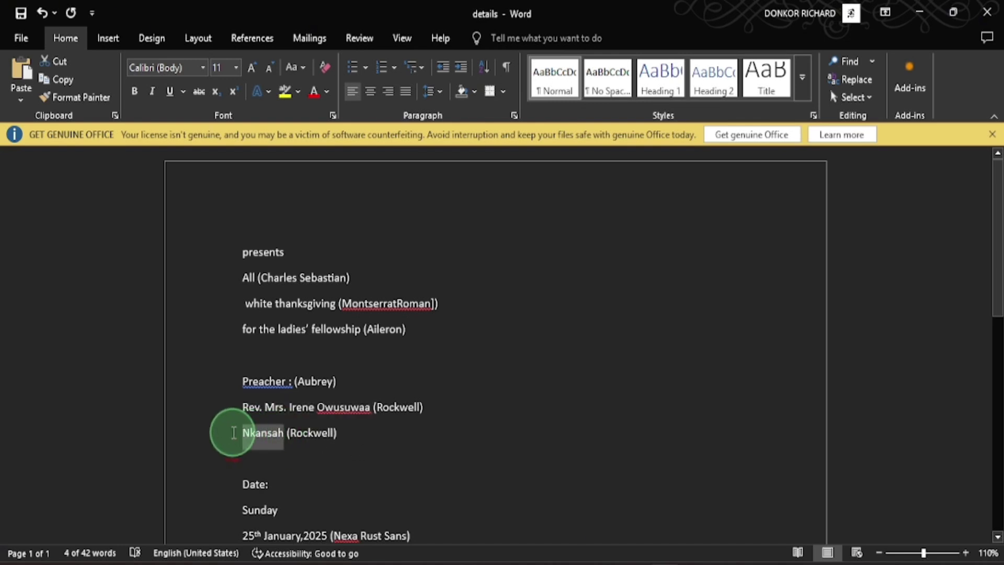
key(ctrl+c)
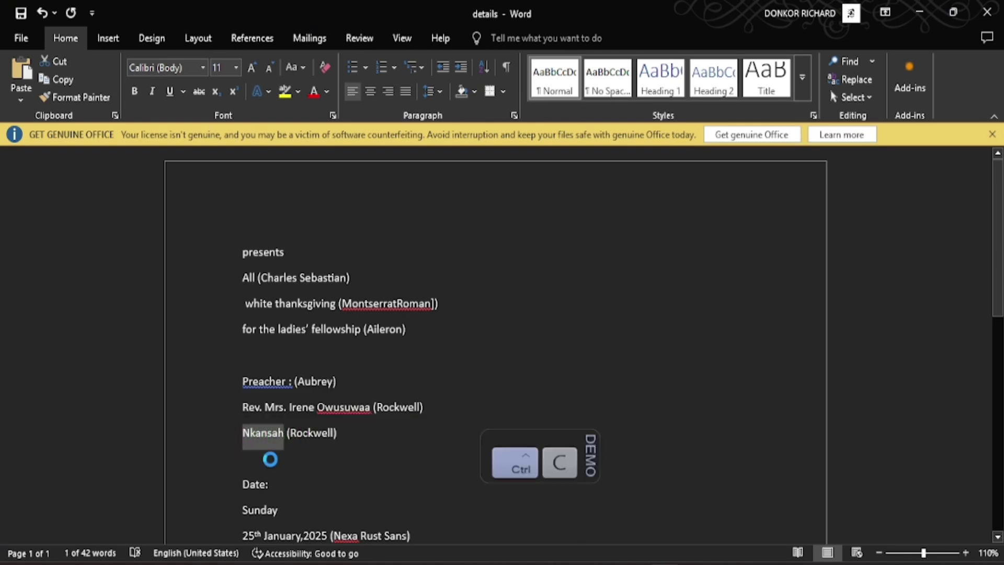
click(920, 8)
drag(272, 390, 250, 399)
key(ctrl+v)
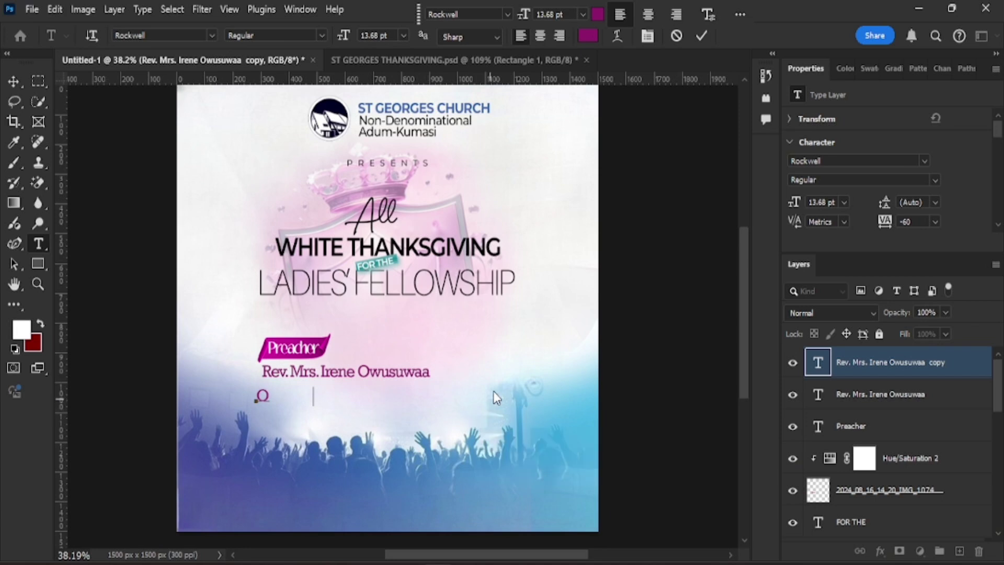
click(702, 36)
Step: Set the preacher's surname line in all caps
key(v)
scroll(860, 195, down, 5)
scroll(863, 209, down, 5)
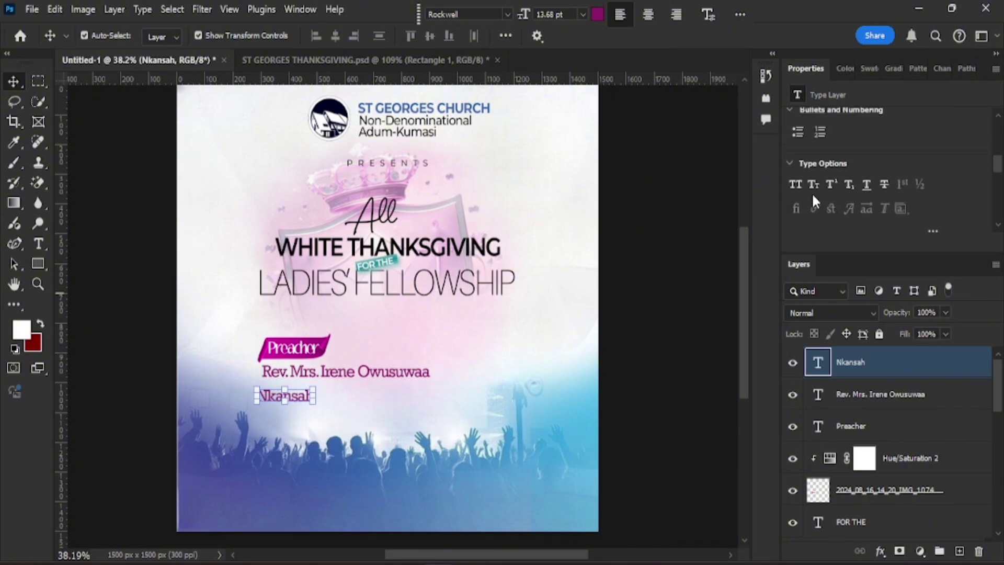
click(795, 184)
Step: Change the preacher's surname text colour to black (#000000)
scroll(855, 206, up, 1)
scroll(855, 201, up, 4)
click(917, 166)
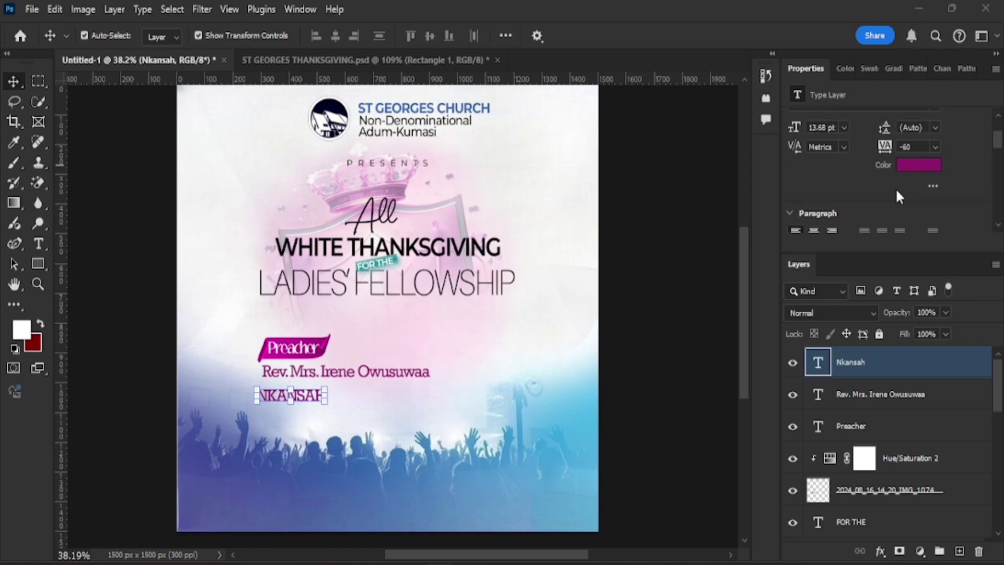
click(766, 279)
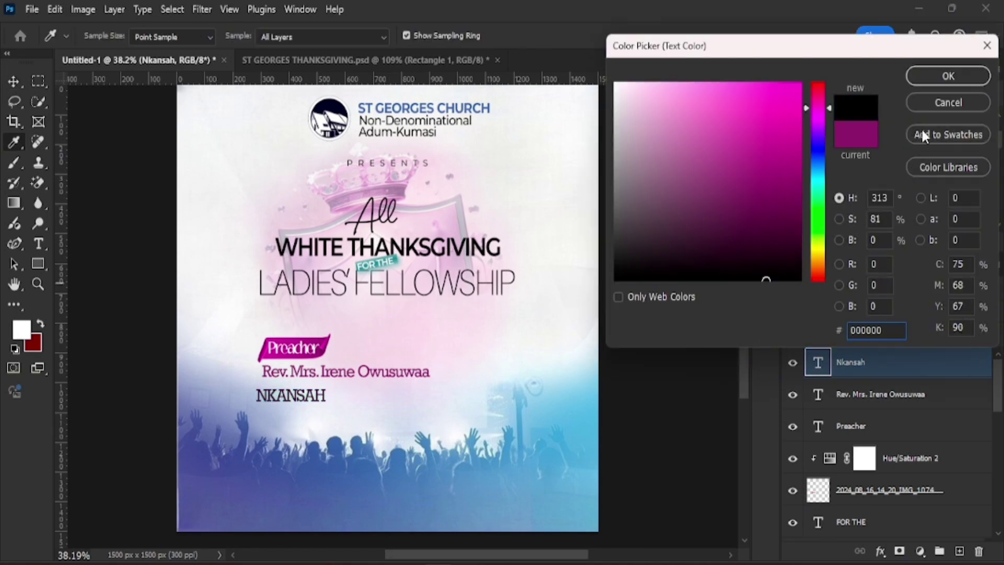
click(948, 76)
Step: Enlarge the preacher's surname proportionally to about 172% of its size
click(327, 399)
drag(327, 399, 375, 412)
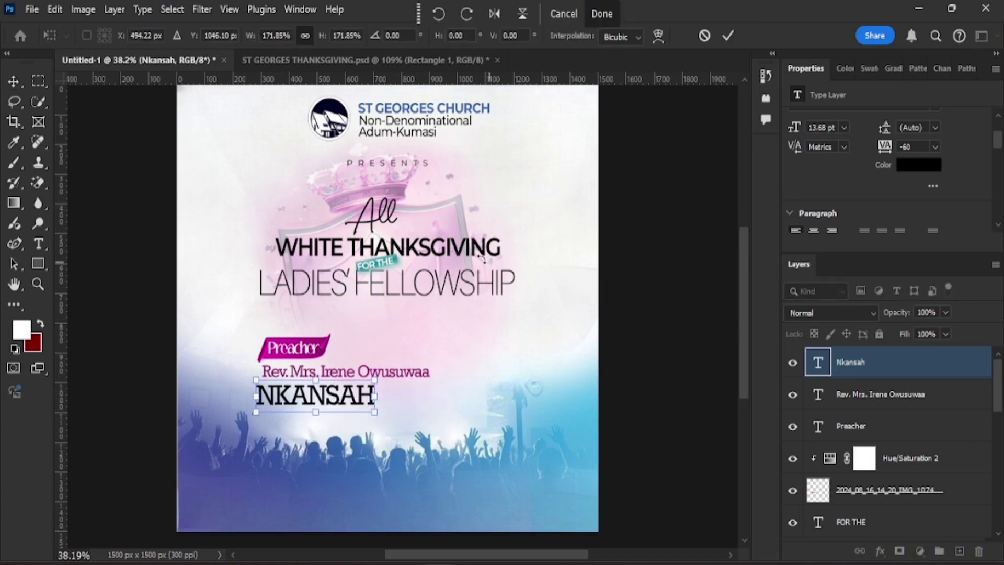
key(Return)
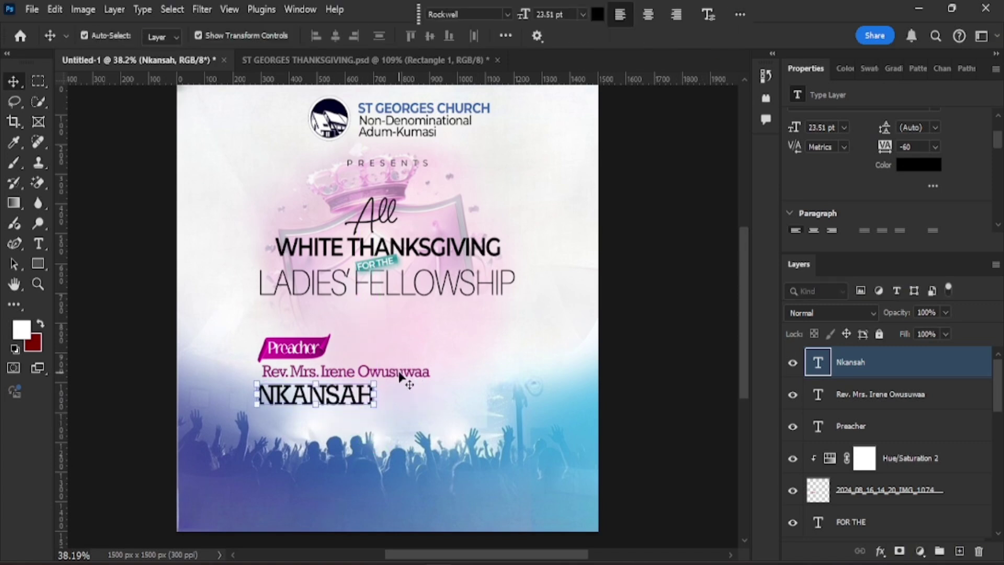
Step: Scale the title-and-name line to about 96% and align its left edge with the surname, just above it
shift+click(401, 374)
click(405, 374)
drag(403, 378, 421, 371)
key(ctrl+t)
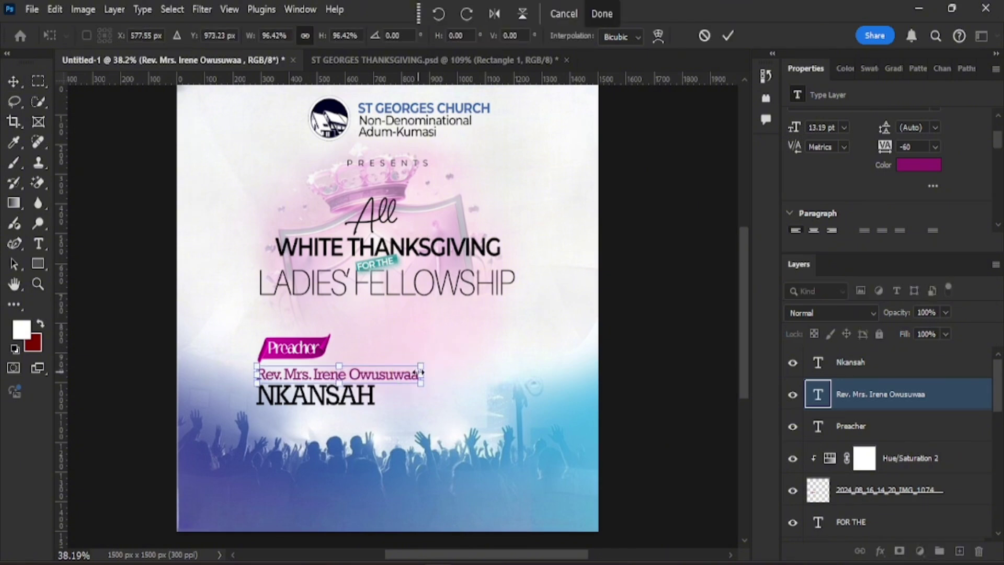
Step: Add a text layer to the right of the Preacher ribbon, reading "Date:" as copied from the Word details document
click(38, 244)
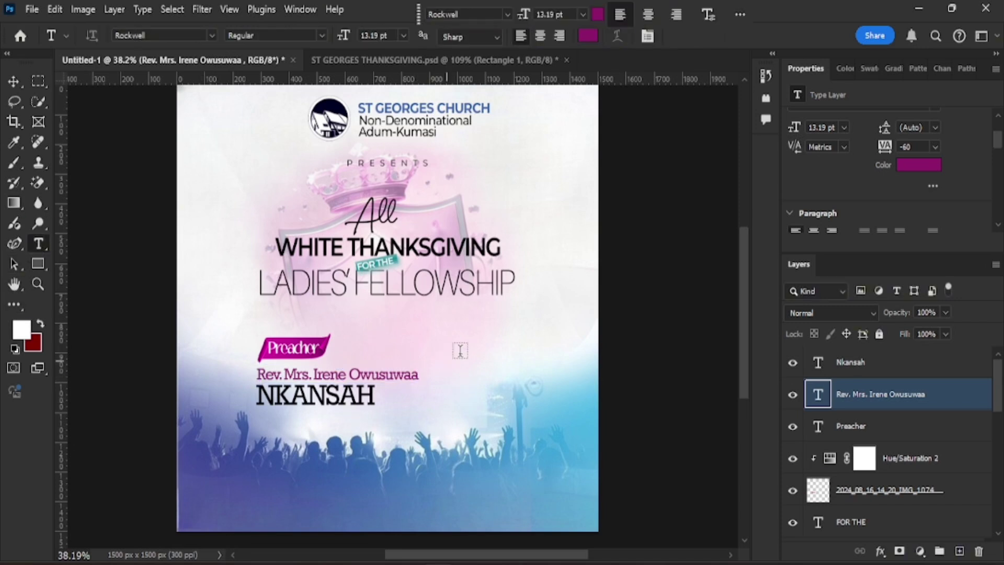
click(496, 394)
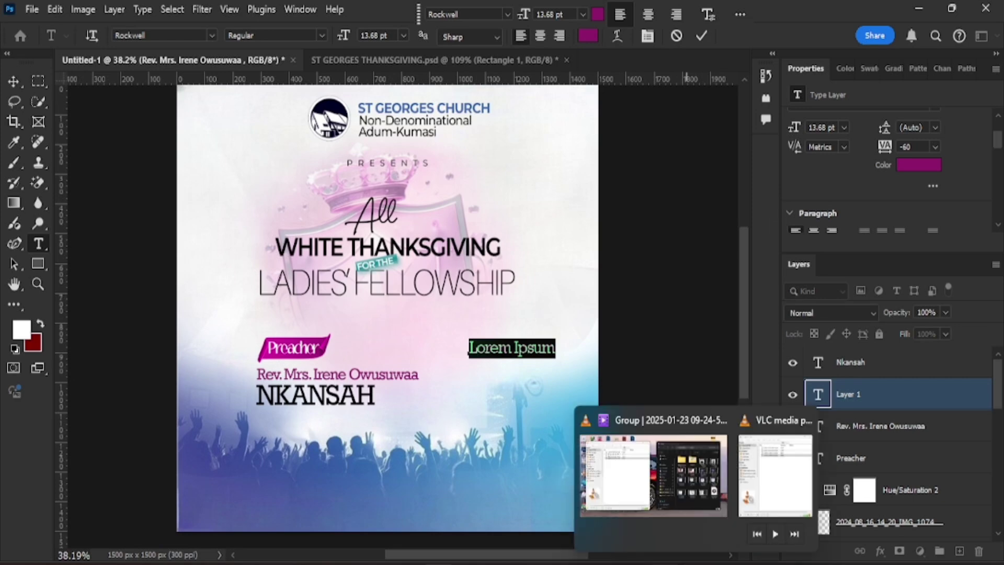
key(alt+Tab)
scroll(276, 451, down, 3)
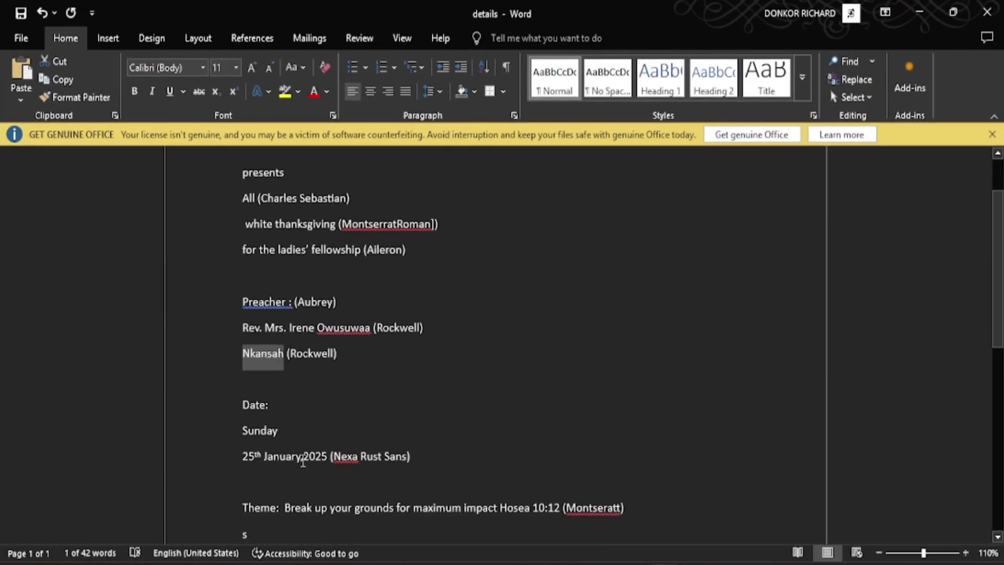
click(238, 376)
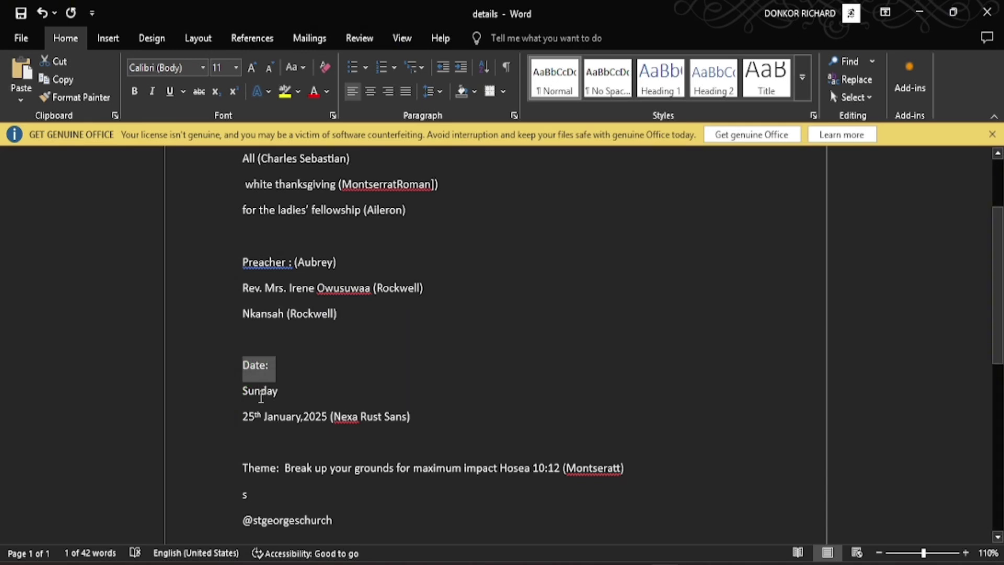
key(ctrl+c)
key(alt+Tab)
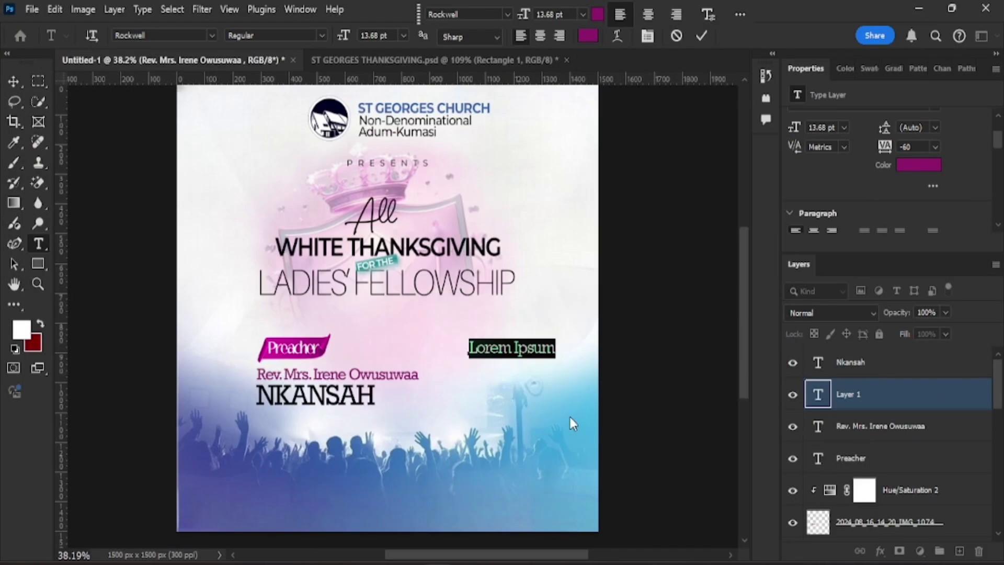
key(ctrl+v)
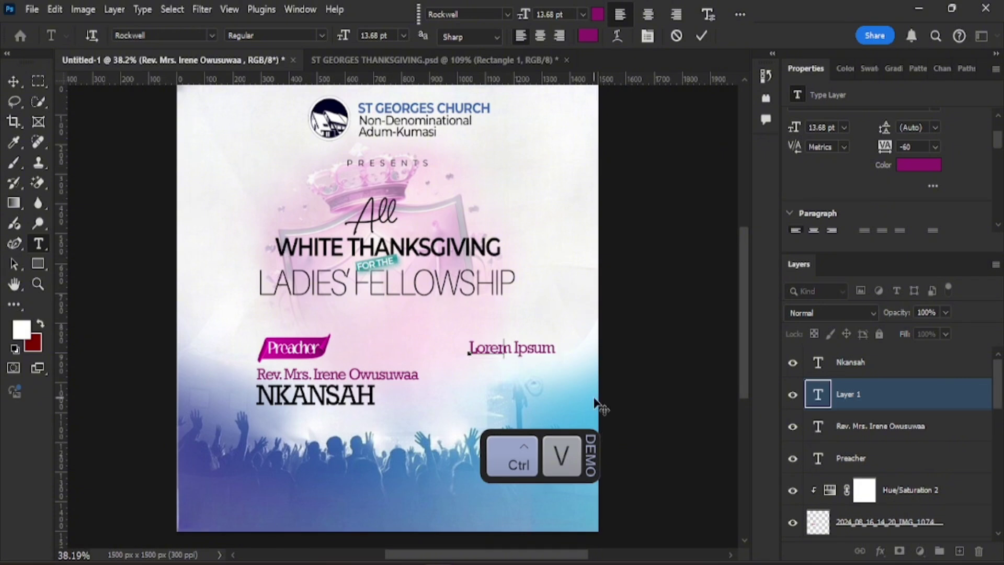
click(701, 36)
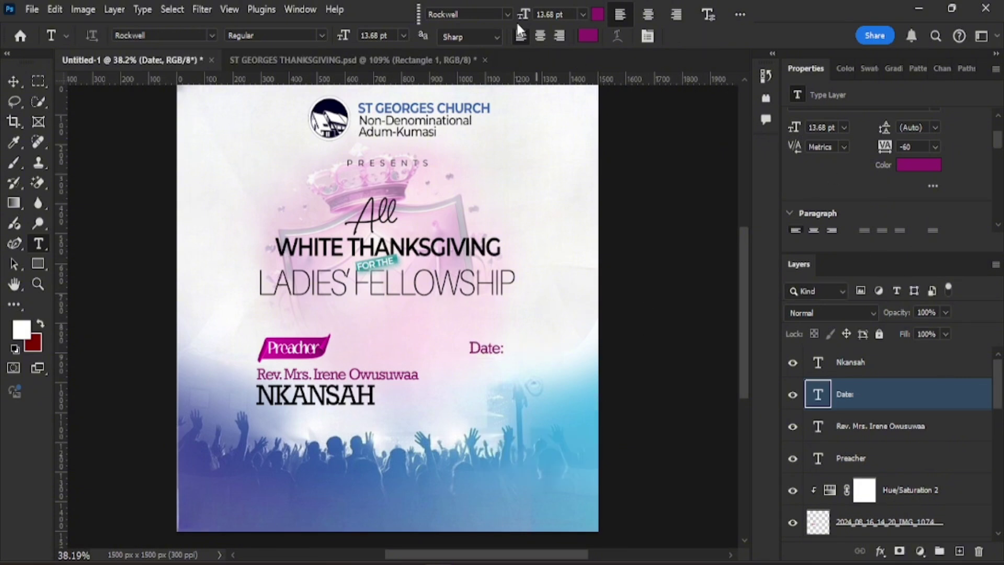
Step: Set the font of the "Date:" text to Nexa Bold Regular
click(506, 15)
text(NEX)
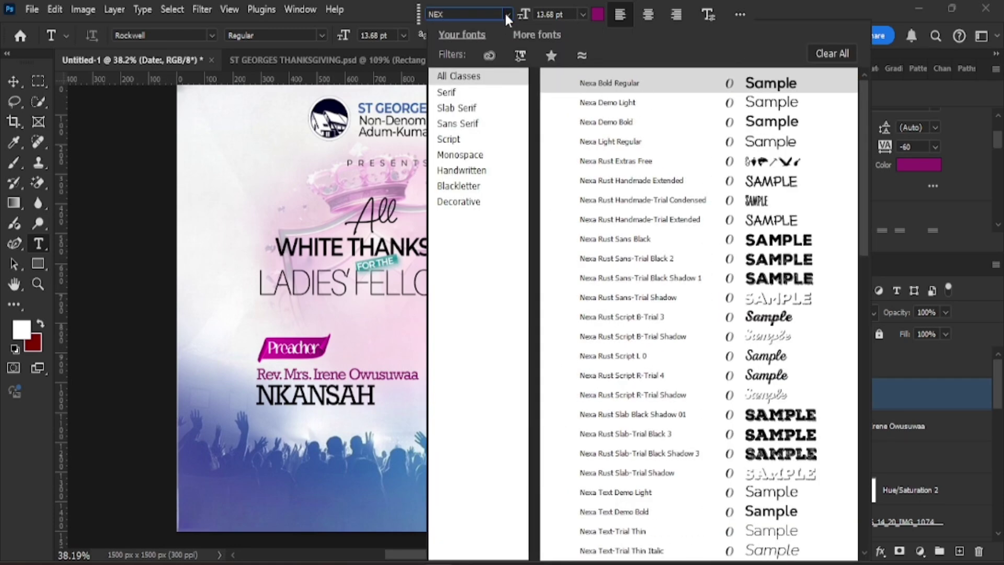
text(A)
scroll(708, 436, down, 6)
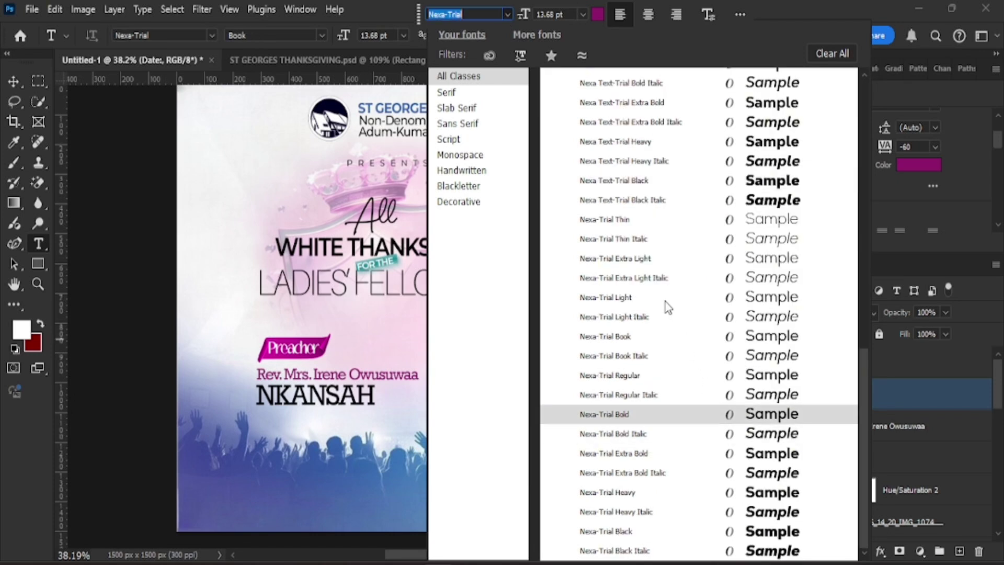
scroll(674, 256, up, 10)
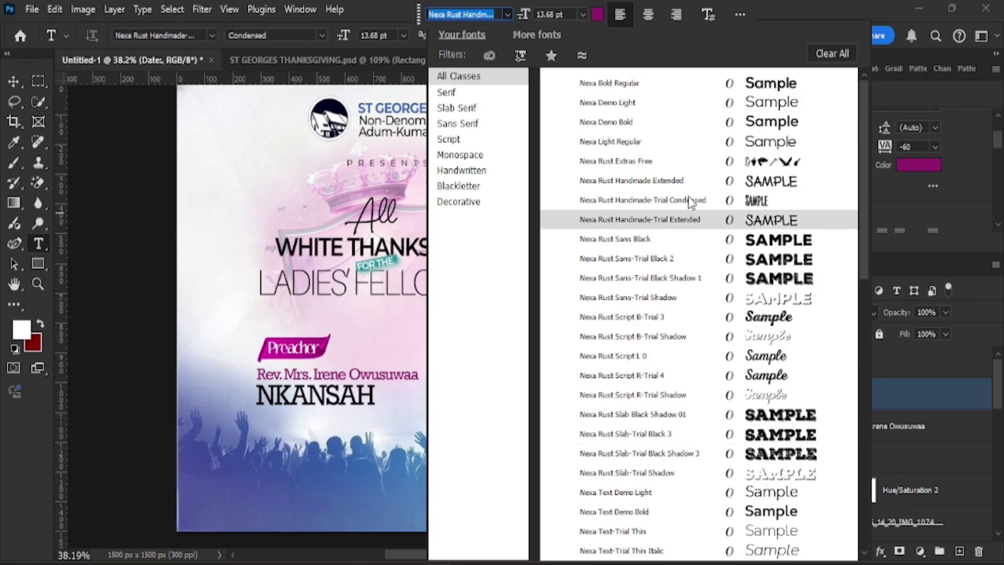
click(759, 88)
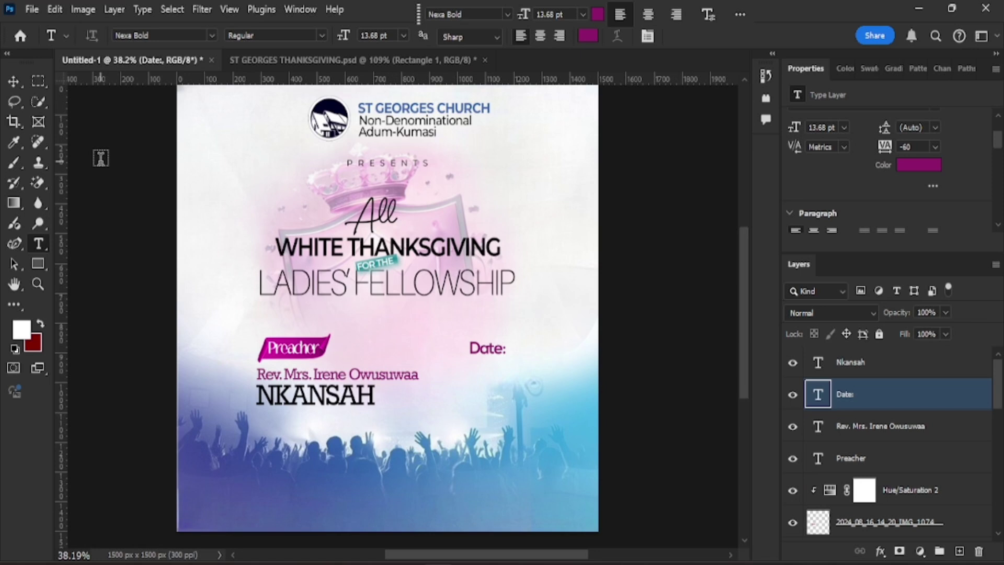
Step: Recolour the "Date:" text to black (#000000) and set it in all caps
scroll(883, 181, down, 1)
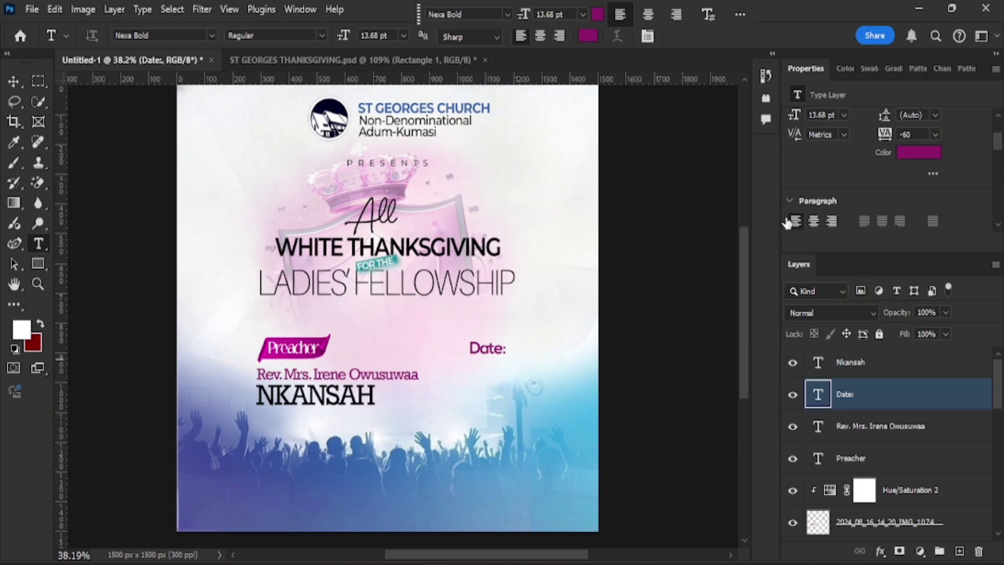
scroll(804, 204, down, 4)
scroll(695, 267, down, 3)
scroll(936, 199, down, 4)
scroll(921, 208, down, 3)
scroll(921, 199, up, 5)
scroll(933, 155, up, 5)
click(919, 204)
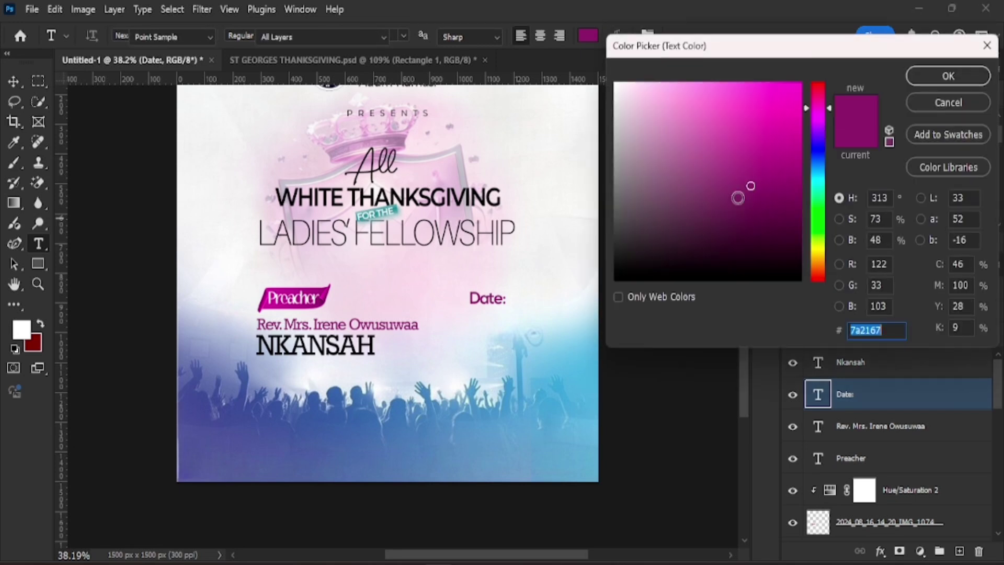
click(711, 281)
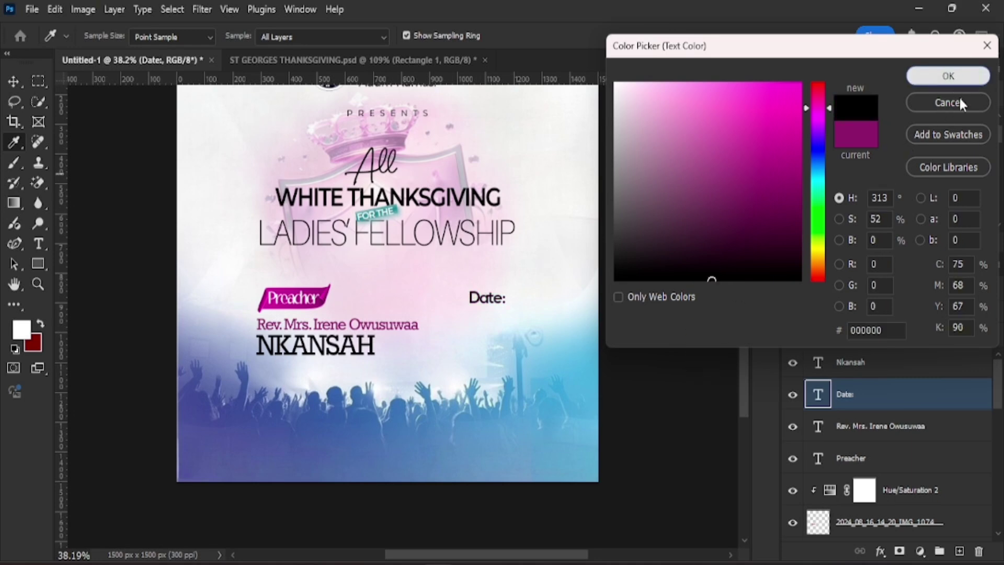
click(961, 103)
scroll(868, 217, down, 5)
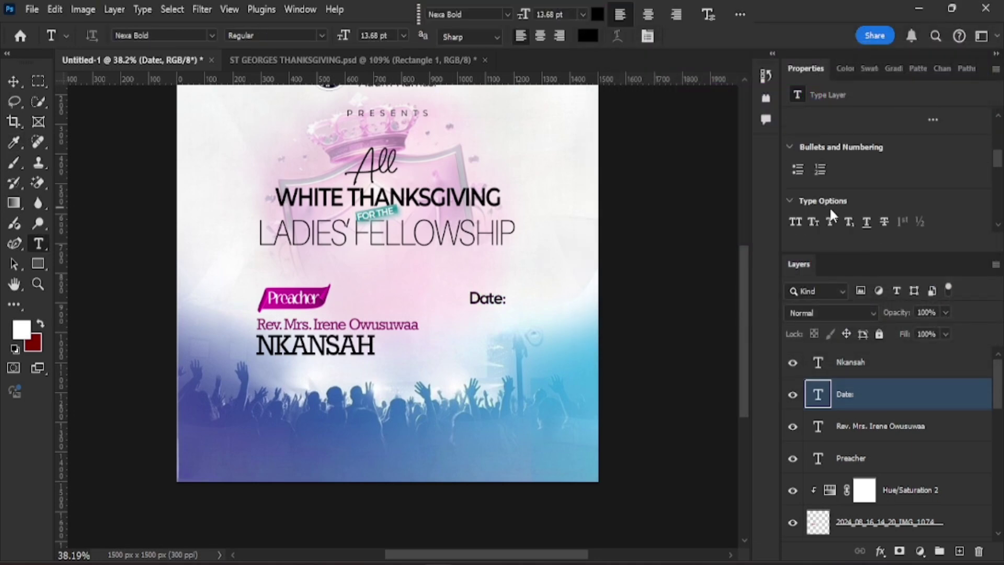
click(796, 222)
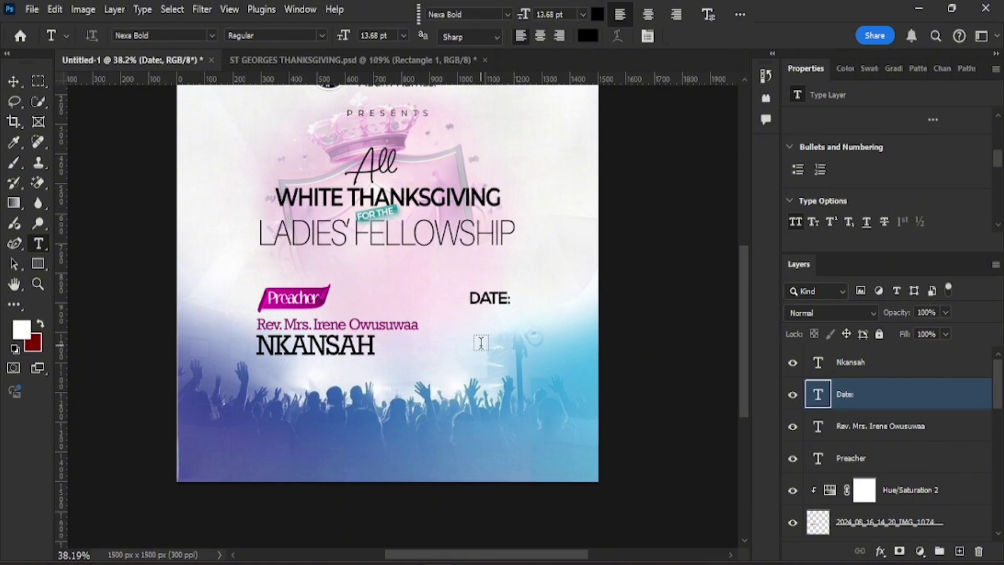
Step: Duplicate the "DATE:" text layer and place the copy directly below the original
click(14, 81)
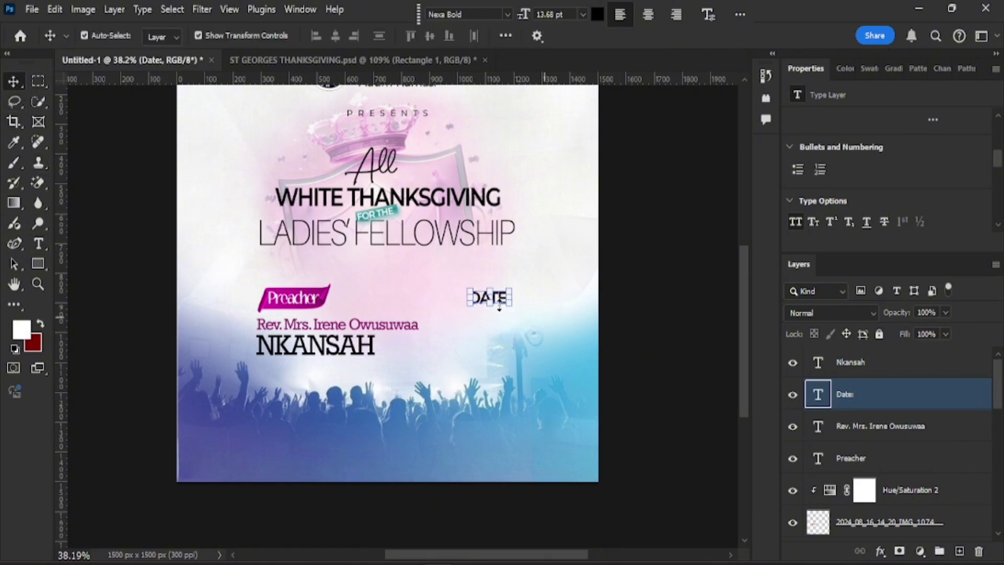
key(ctrl)
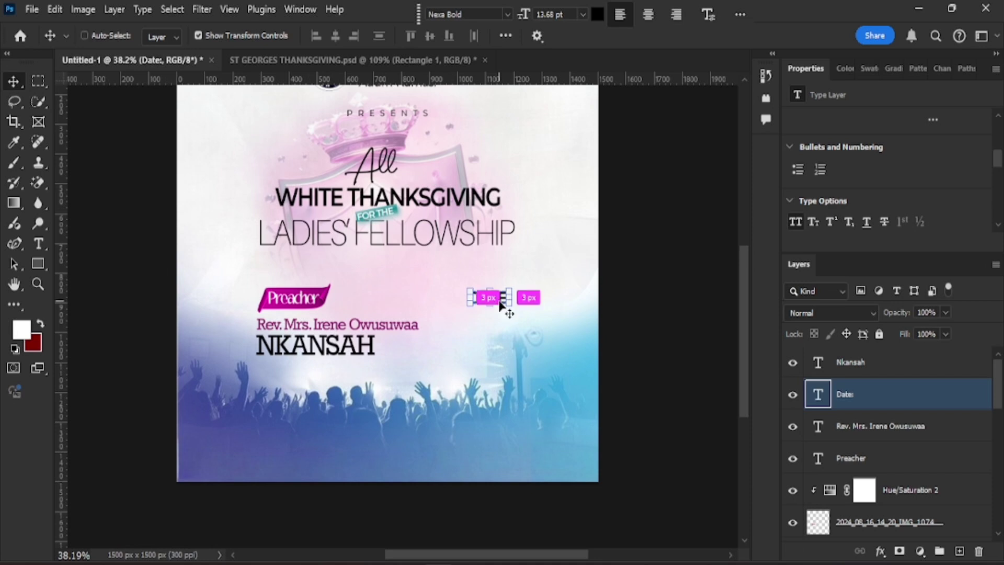
key(ctrl+j)
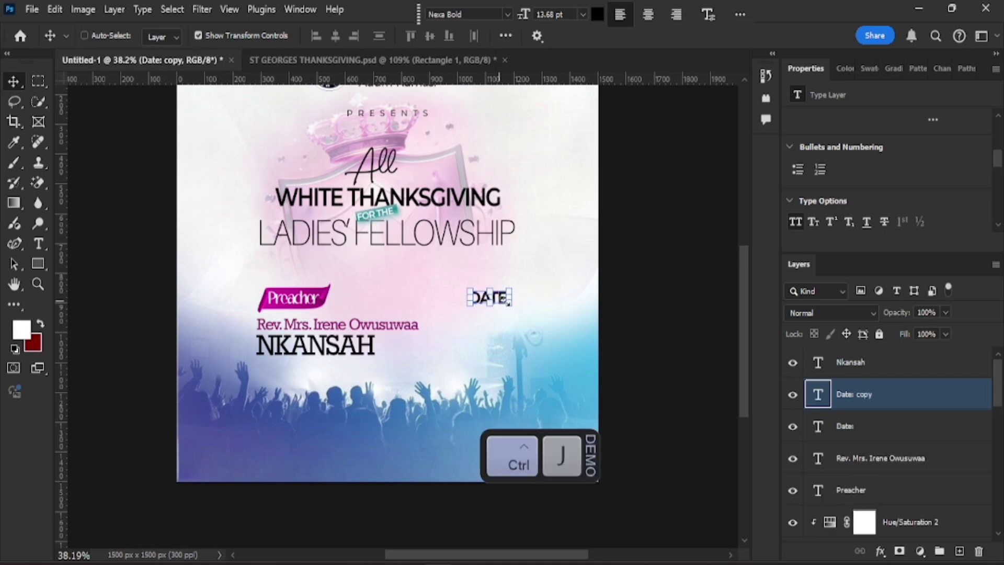
drag(502, 303, 494, 329)
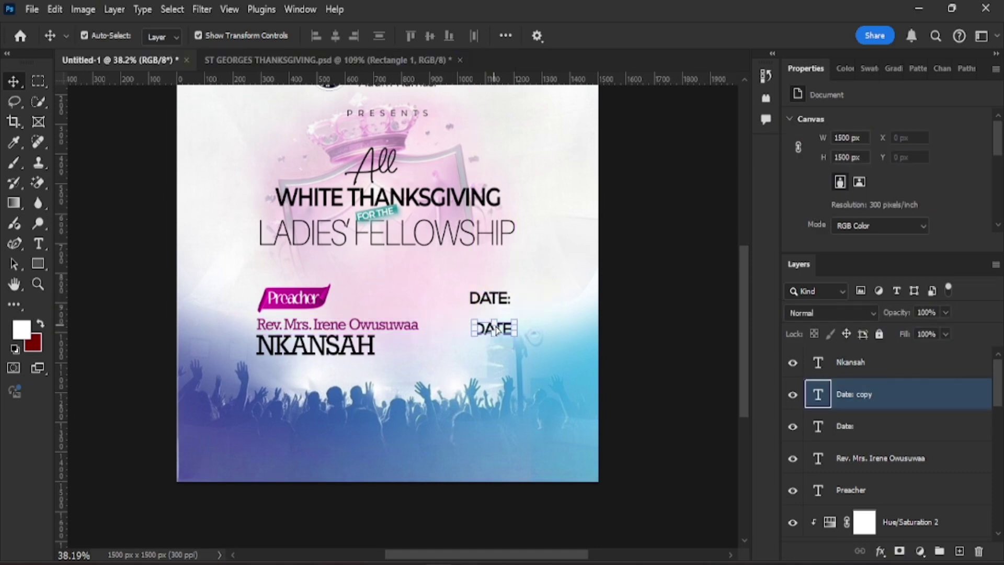
key(ctrl+t)
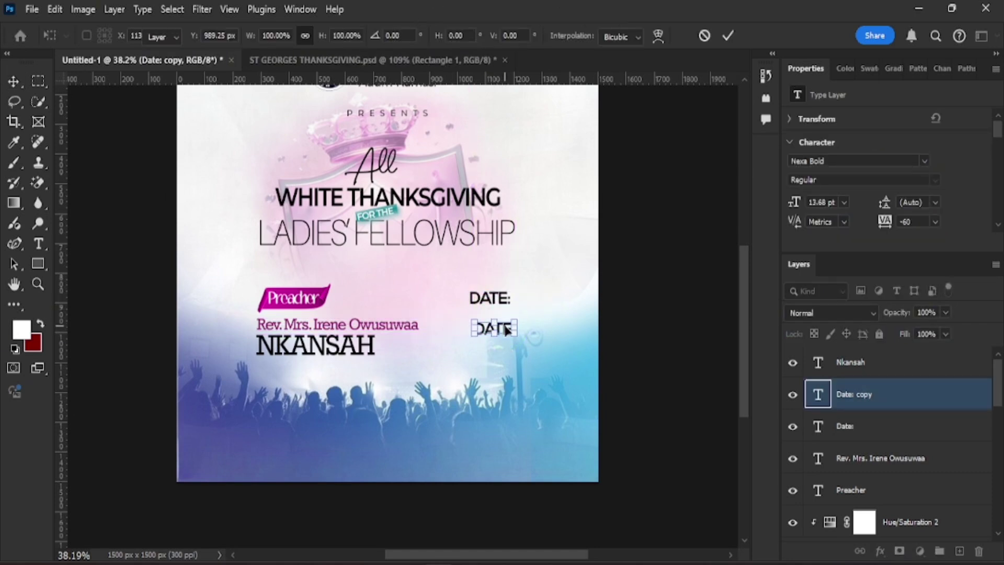
key(Return)
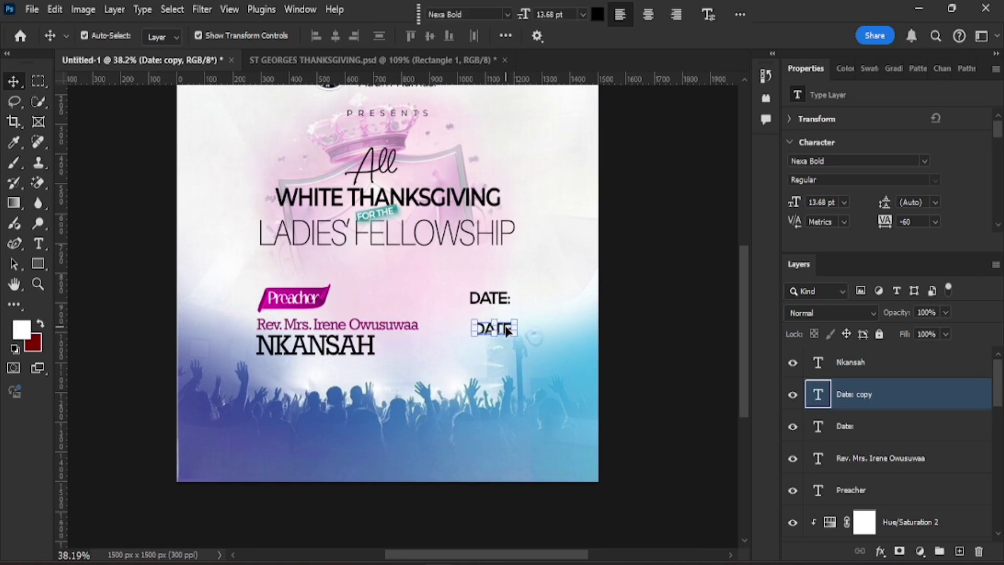
Step: Replace the text of the duplicated date line with "Sunday", copied from the Word details document
double_click(507, 330)
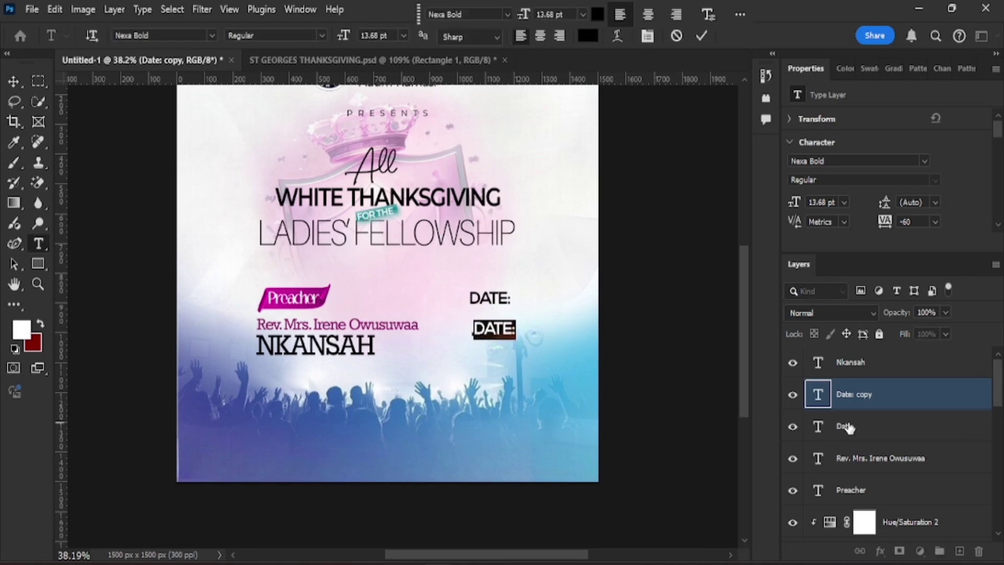
click(685, 536)
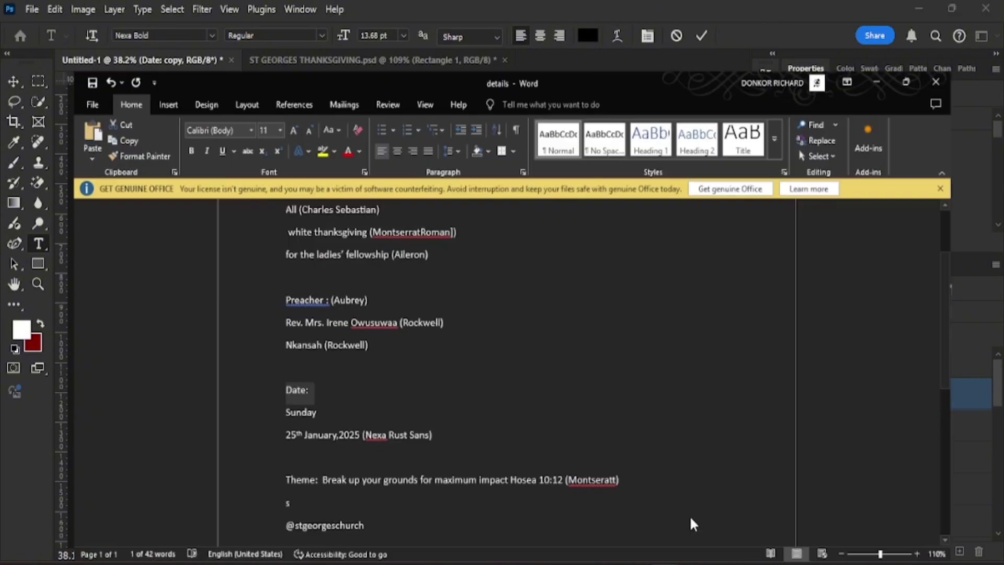
scroll(321, 360, down, 2)
double_click(260, 312)
key(ctrl+c)
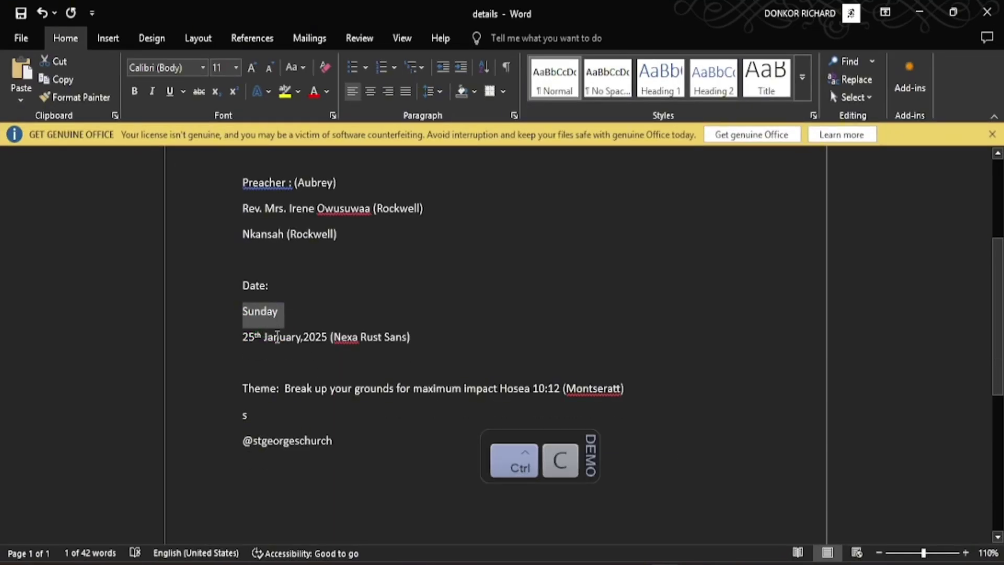
click(919, 12)
key(ctrl+v)
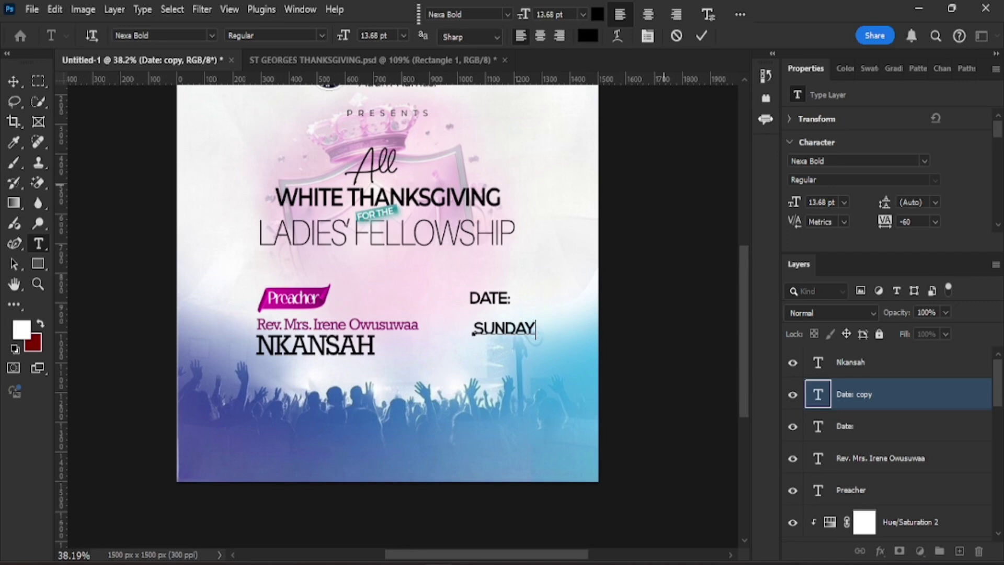
click(701, 36)
Step: Scale the "SUNDAY" text proportionally to about 156% and align its left edge beneath "DATE:"
key(v)
drag(537, 320, 565, 294)
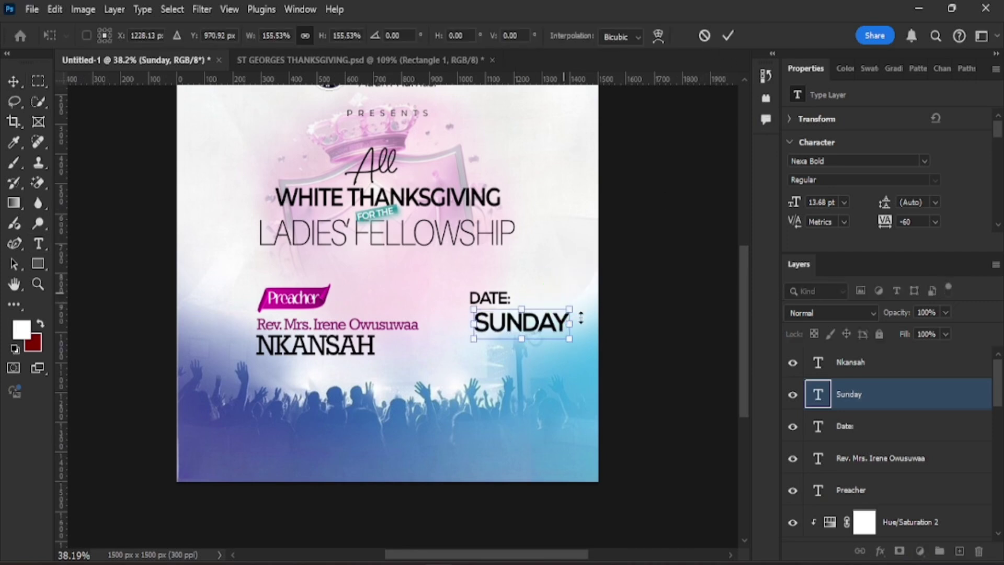
drag(527, 325, 520, 325)
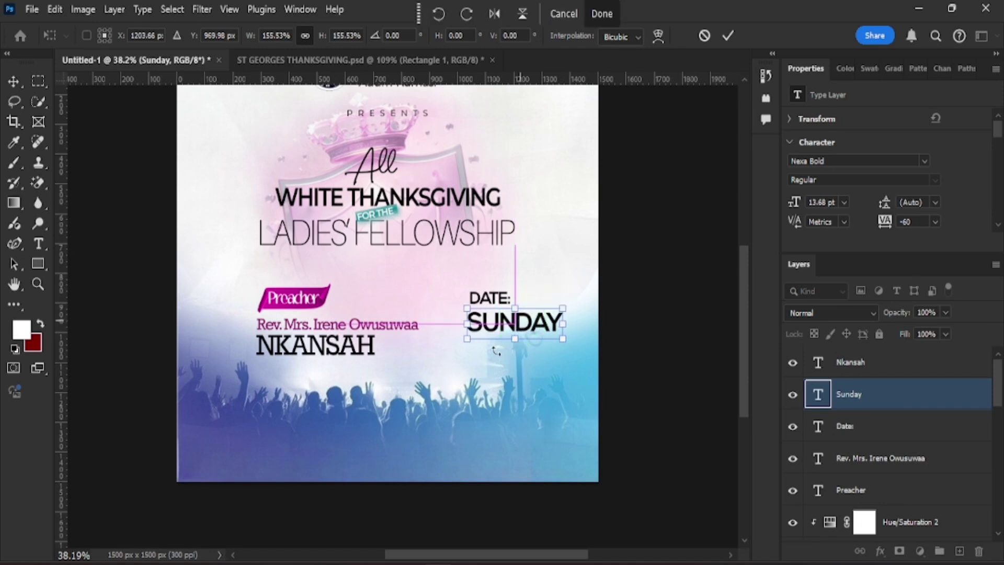
Step: Examine the Gradient Overlay settings of the SUNDAY layer in the ST GEORGES THANKSGIVING.psd reference design
key(ctrl+Tab)
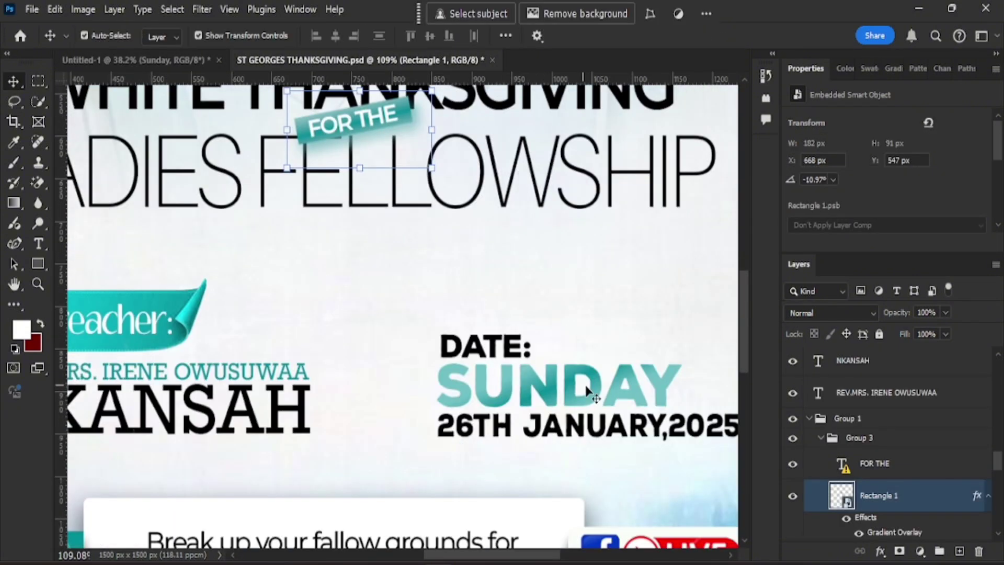
click(600, 394)
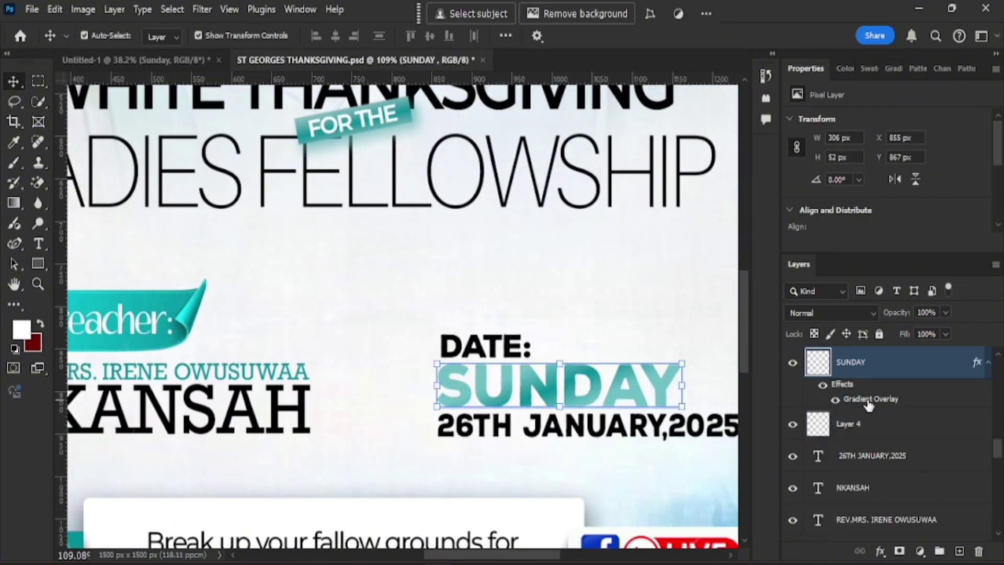
click(819, 367)
double_click(852, 400)
drag(578, 130, 235, 90)
click(576, 138)
click(887, 553)
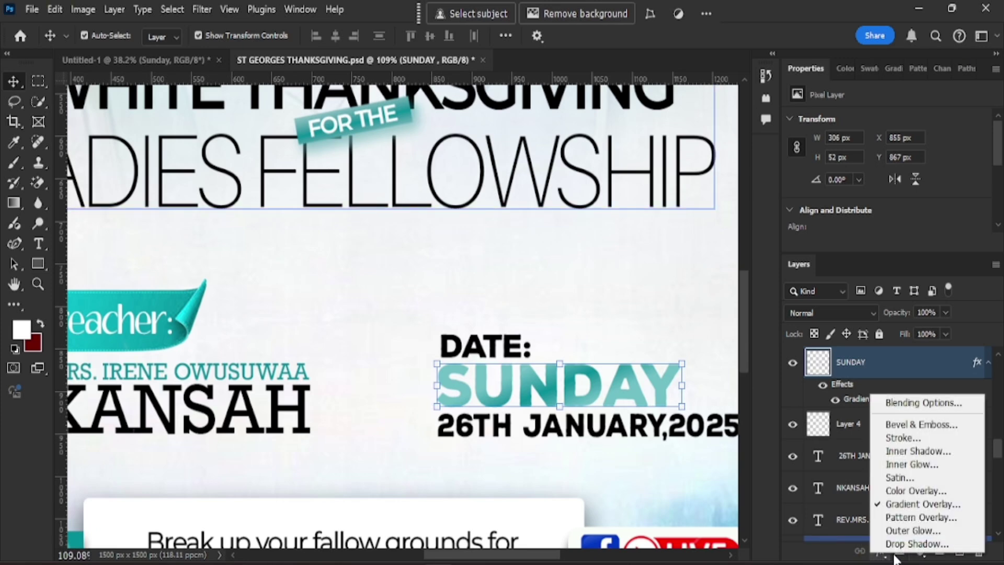
click(922, 504)
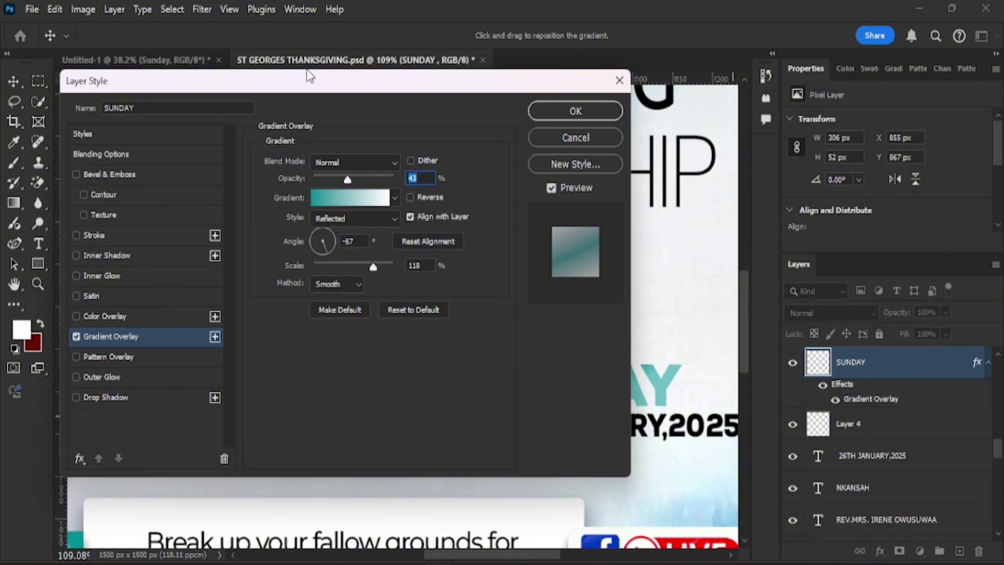
drag(310, 76, 480, 97)
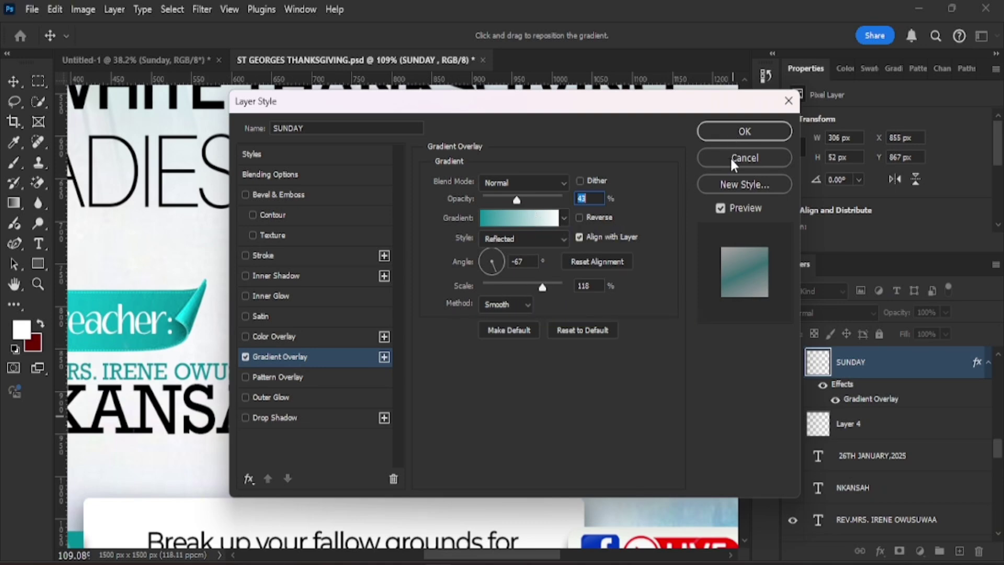
click(742, 135)
Step: Return to the Untitled-1 flyer and enlarge "SUNDAY" to about 162% of its original size
click(133, 59)
drag(537, 372, 574, 348)
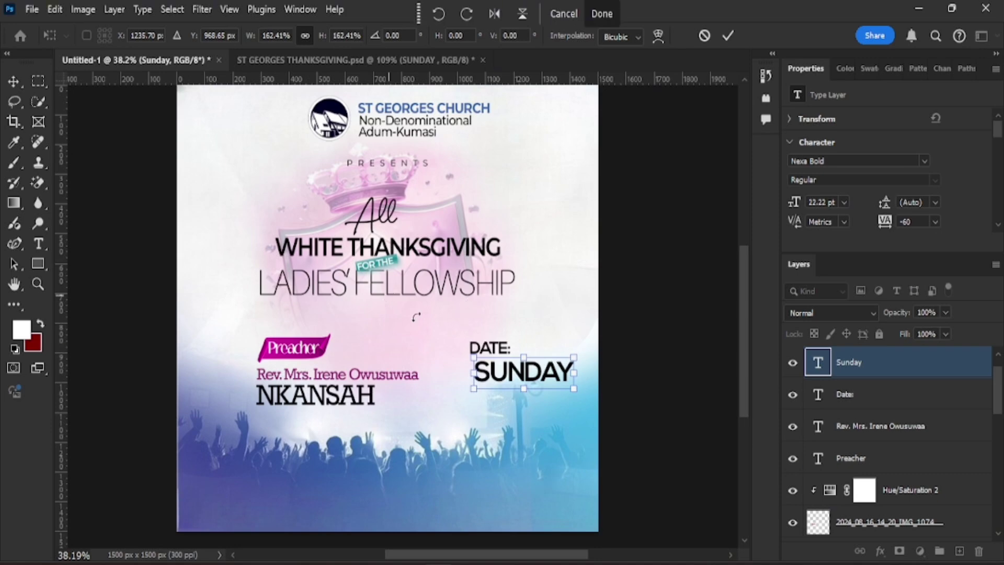
click(729, 36)
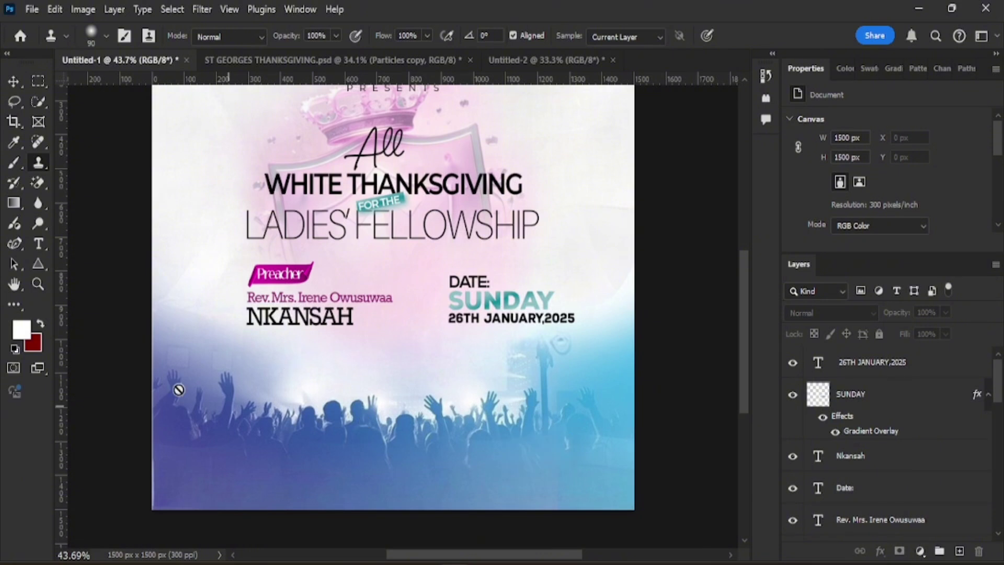
Step: Draw a white rectangle without stroke, about 724 by 148 px, over the crowd area below the preacher and date details
click(38, 263)
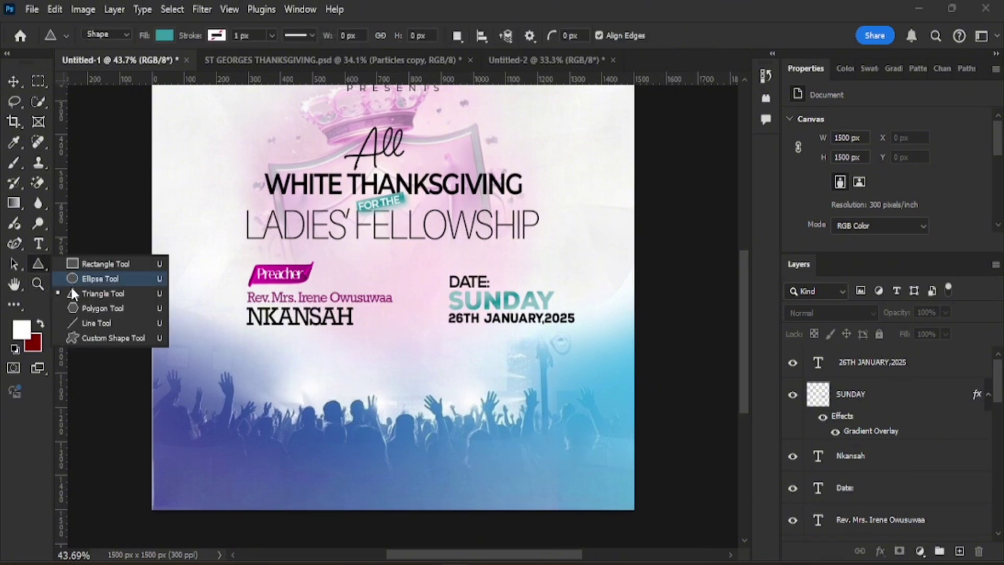
click(95, 264)
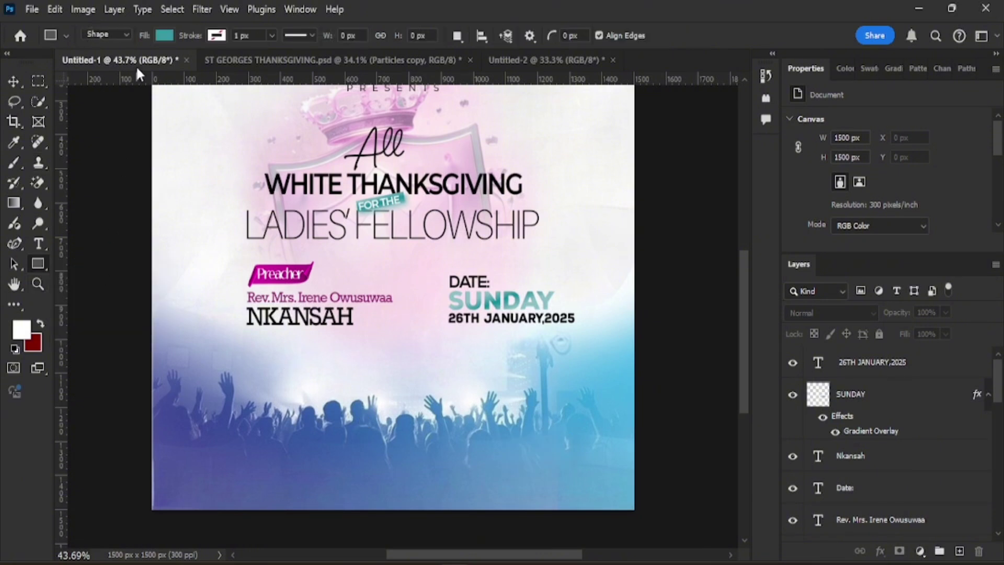
click(163, 35)
click(131, 118)
click(216, 35)
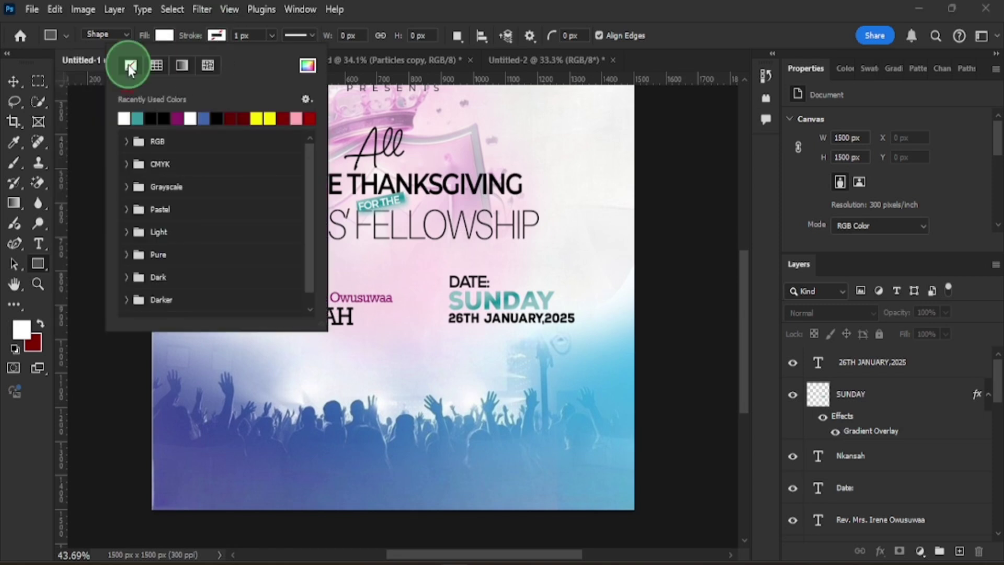
click(418, 77)
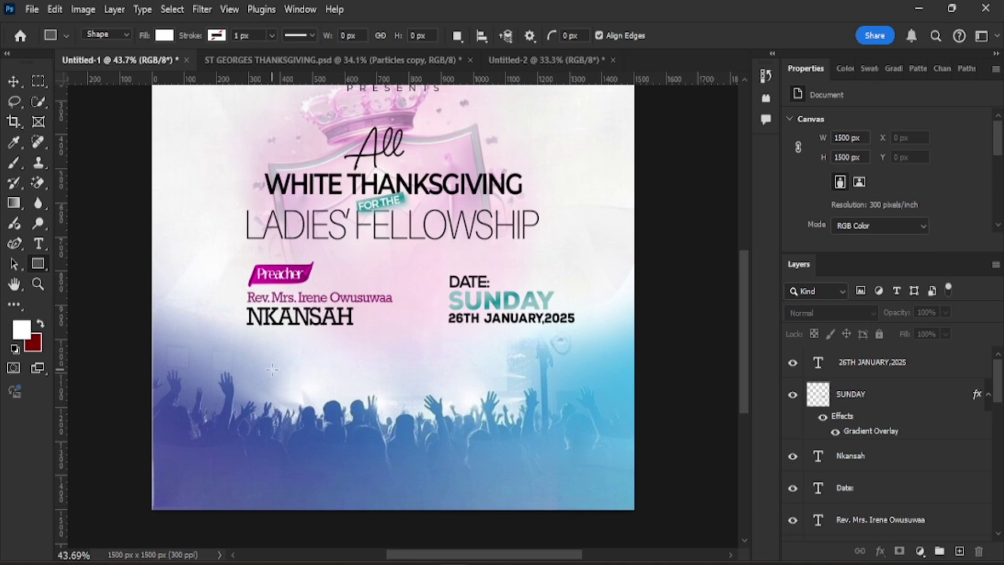
drag(279, 358, 511, 408)
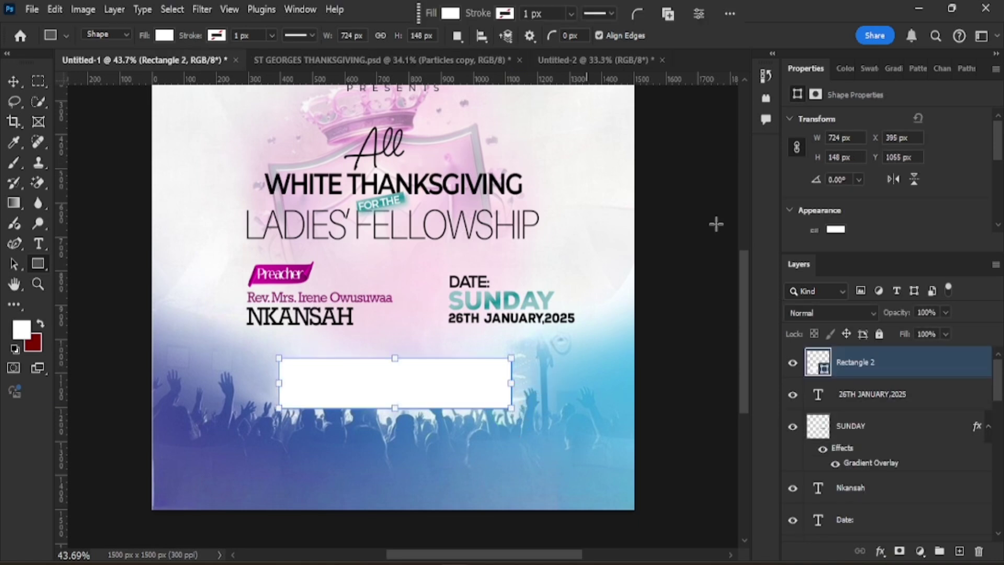
Step: Centre the white rectangle horizontally on the canvas and clear the canvas selection
click(13, 81)
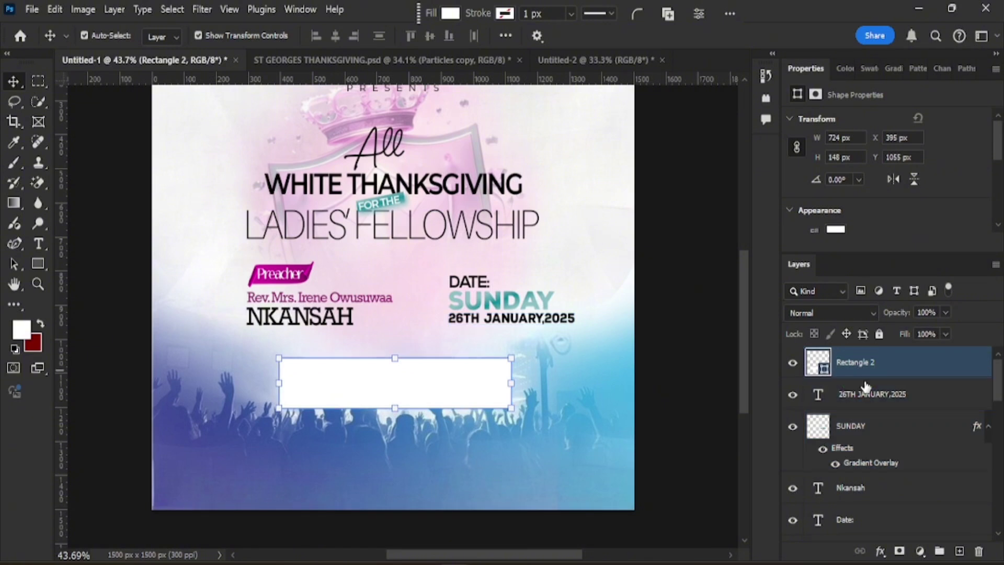
key(ctrl+a)
ctrl+click(805, 442)
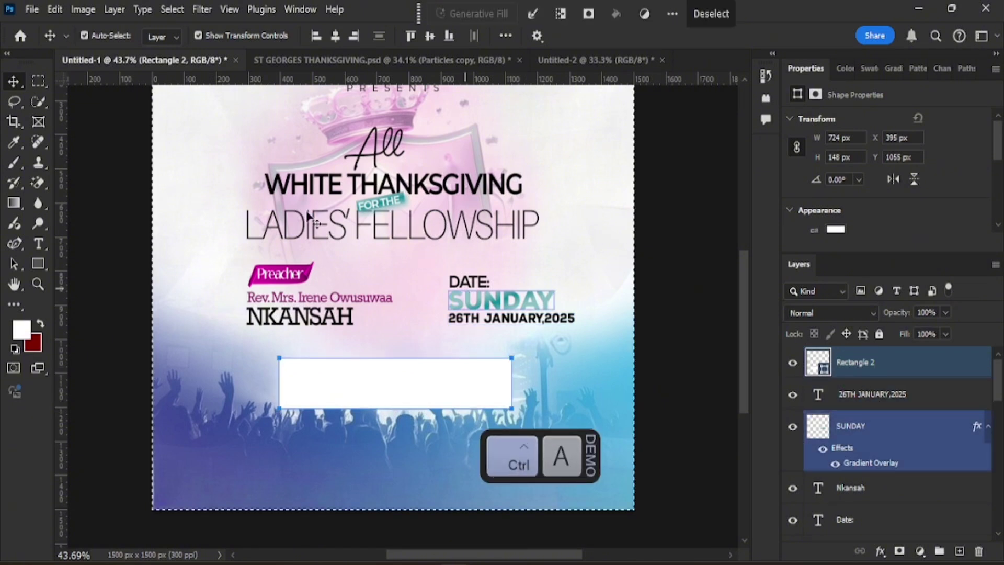
ctrl+click(836, 442)
click(335, 35)
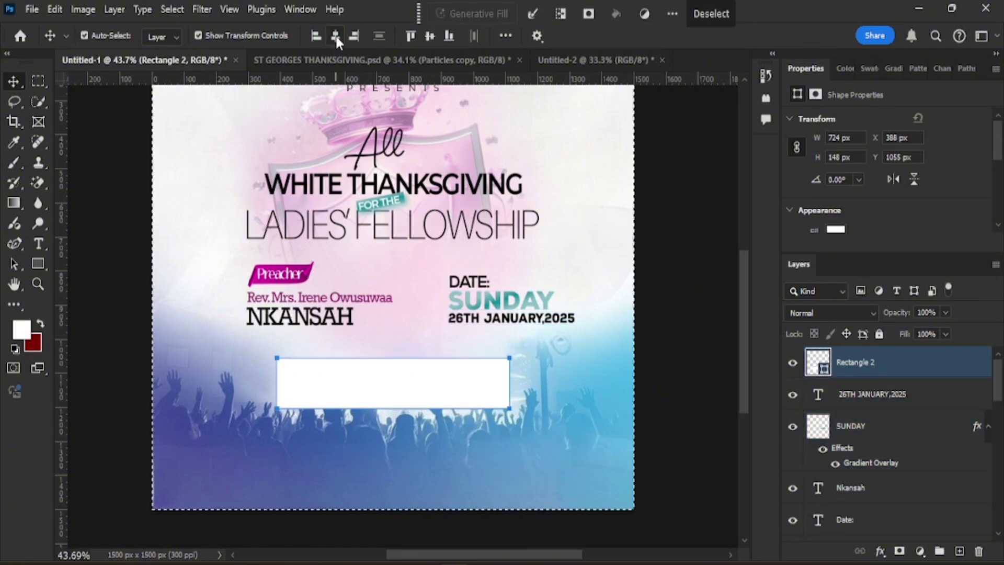
click(721, 17)
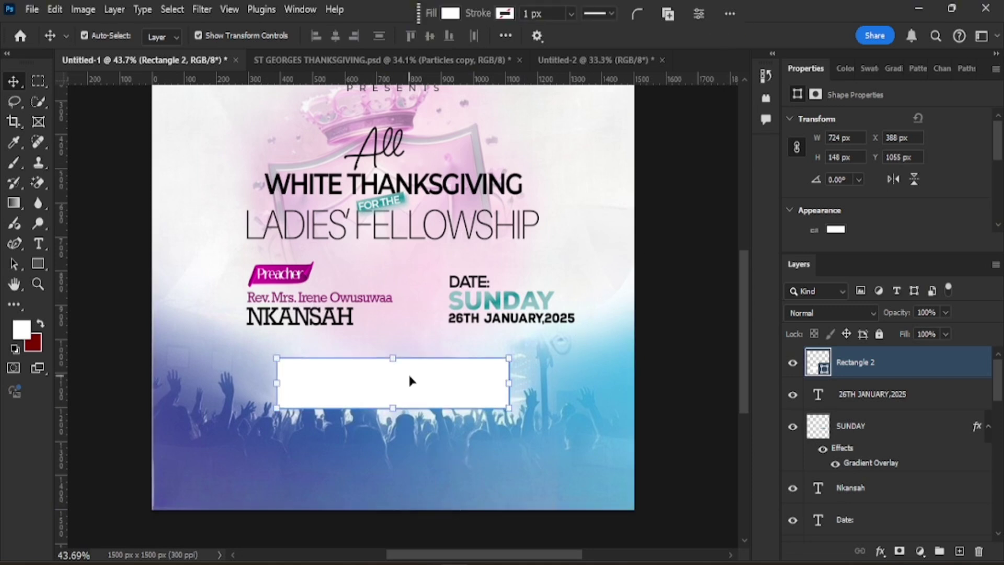
Step: Add the copied theme "Break up your grounds for maximum impact" as a new text layer just above the white rectangle
click(115, 361)
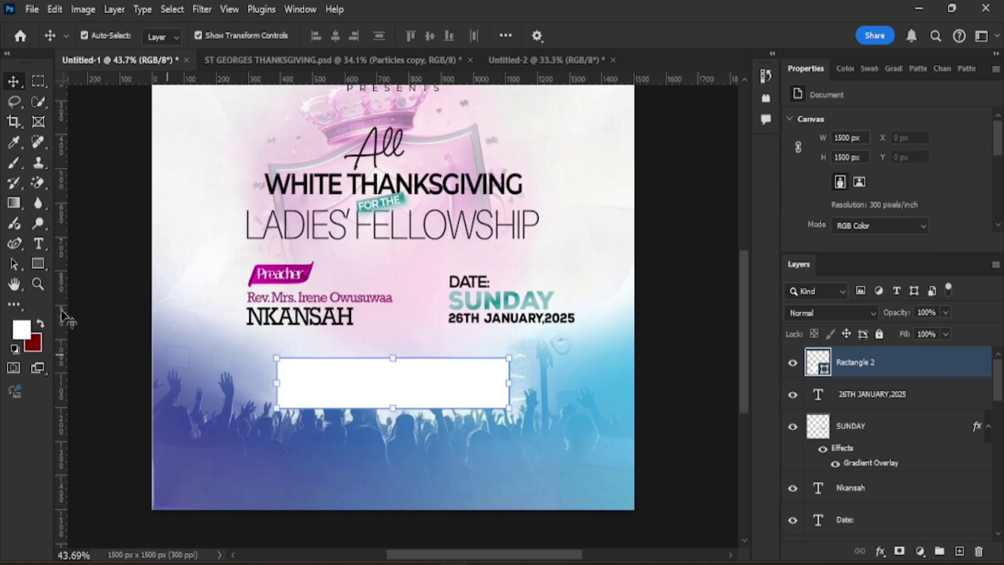
click(38, 244)
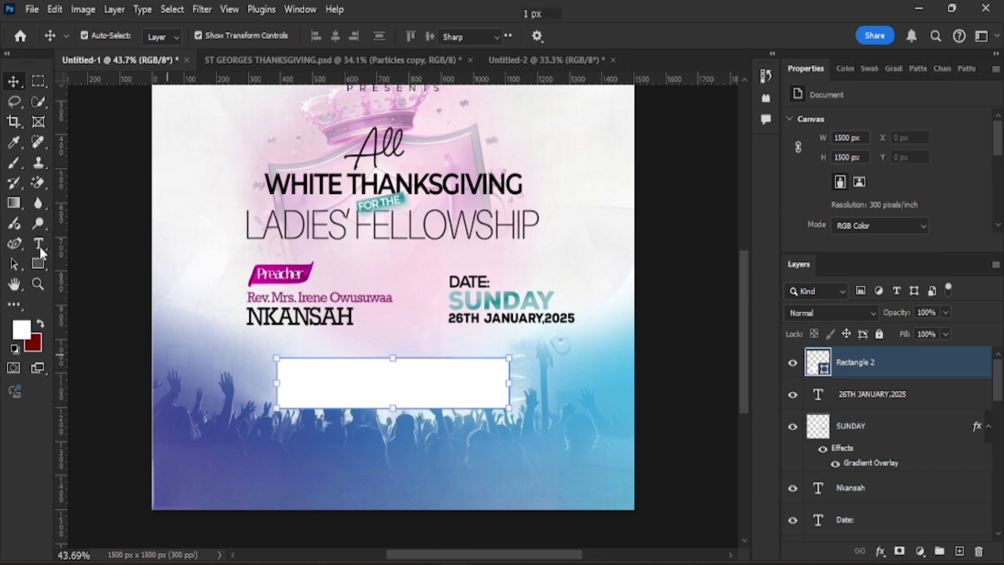
click(247, 347)
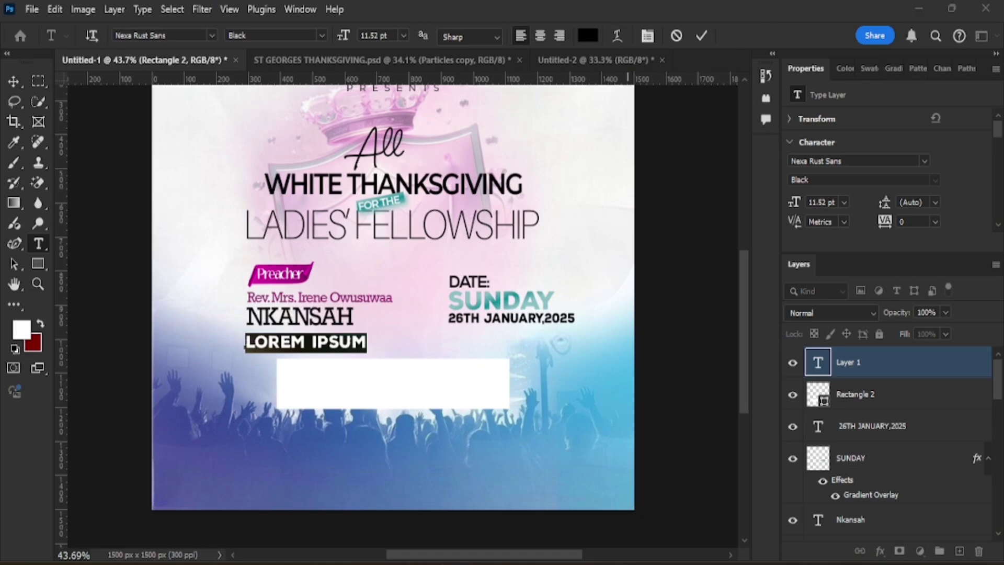
key(alt+Tab)
drag(291, 389, 545, 381)
key(ctrl+v)
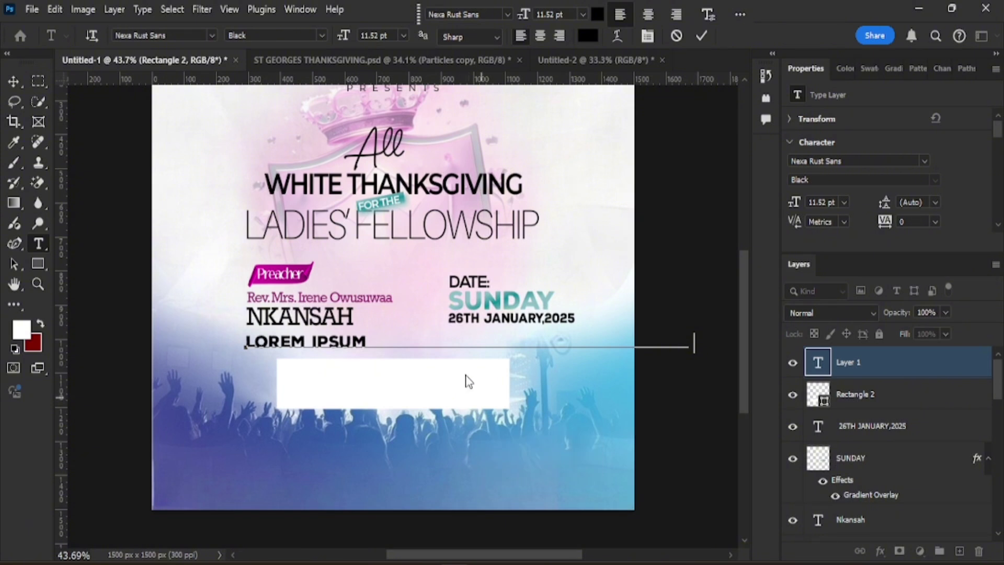
click(704, 37)
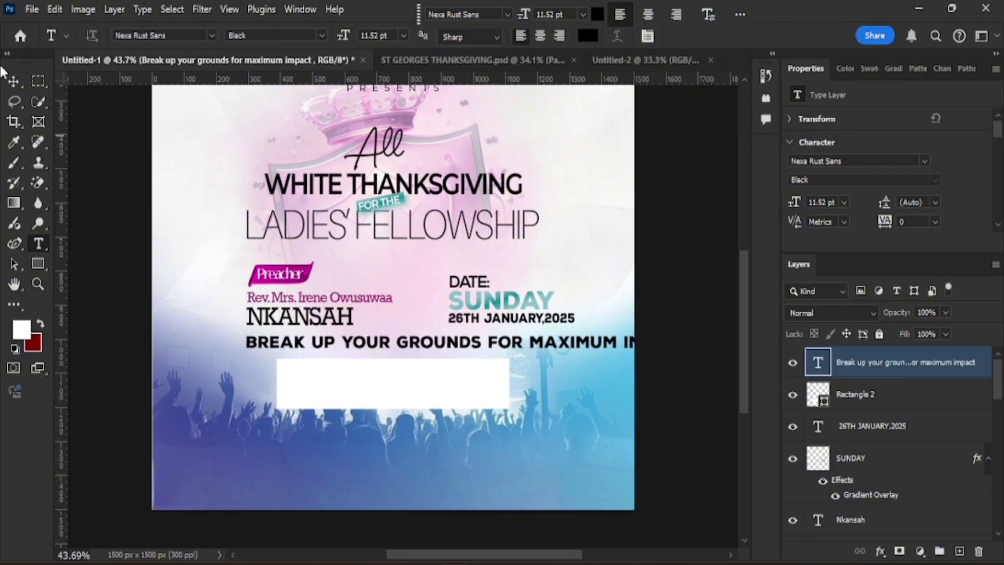
key(v)
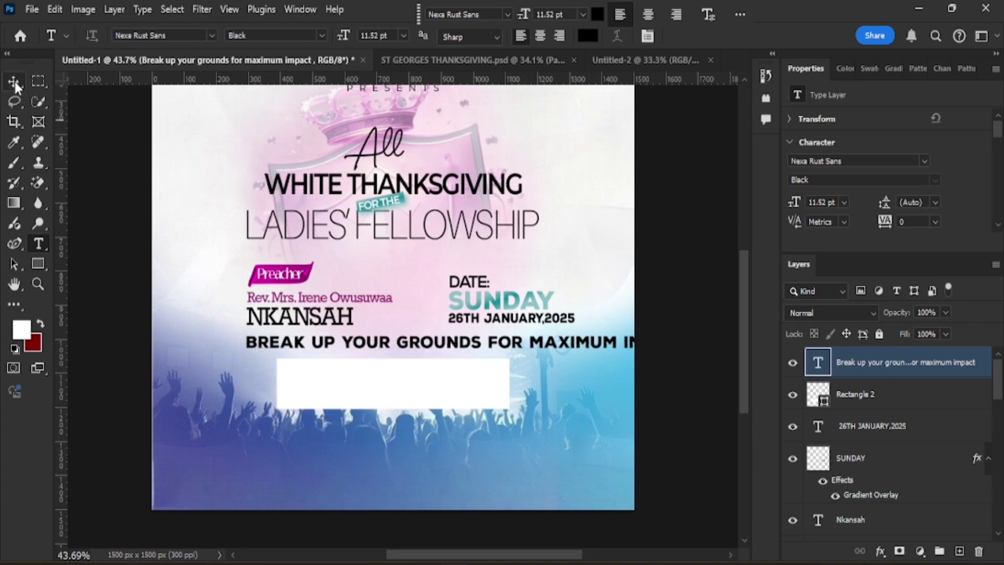
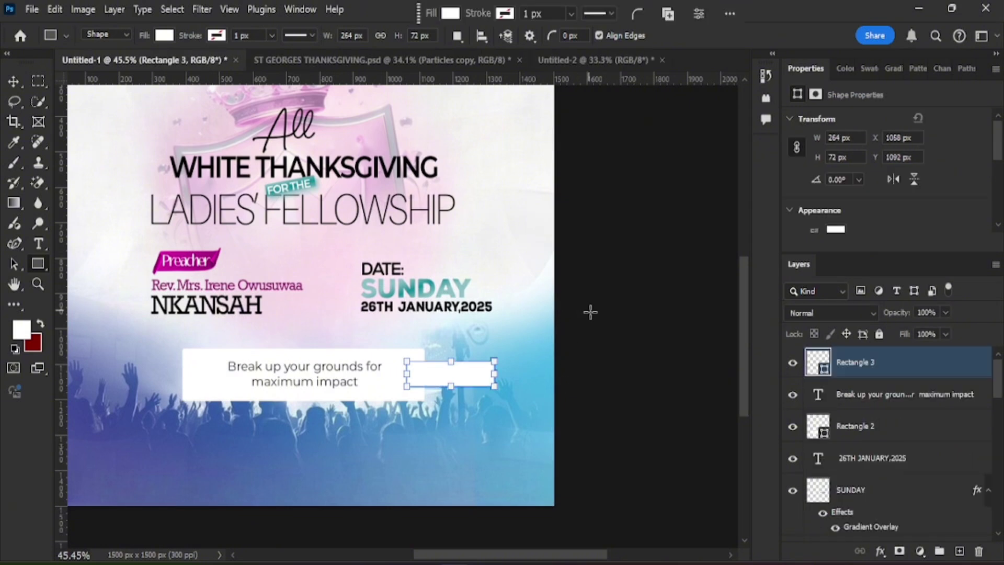
Step: Set a 5 px corner radius on the small white rectangle and move it to X 1046 px, Y 1091 px, overlapping the theme box's end
scroll(845, 203, down, 5)
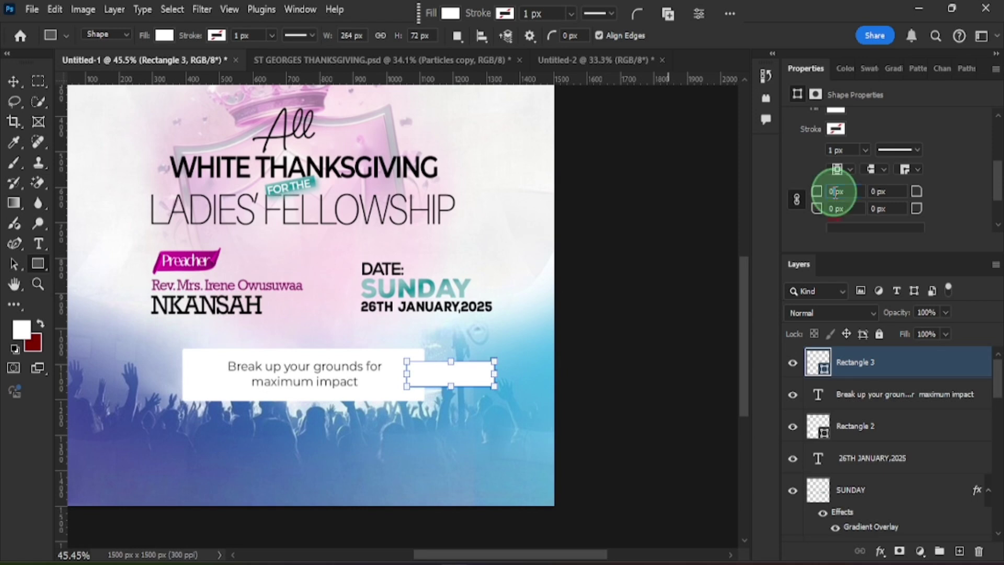
text(5)
key(Return)
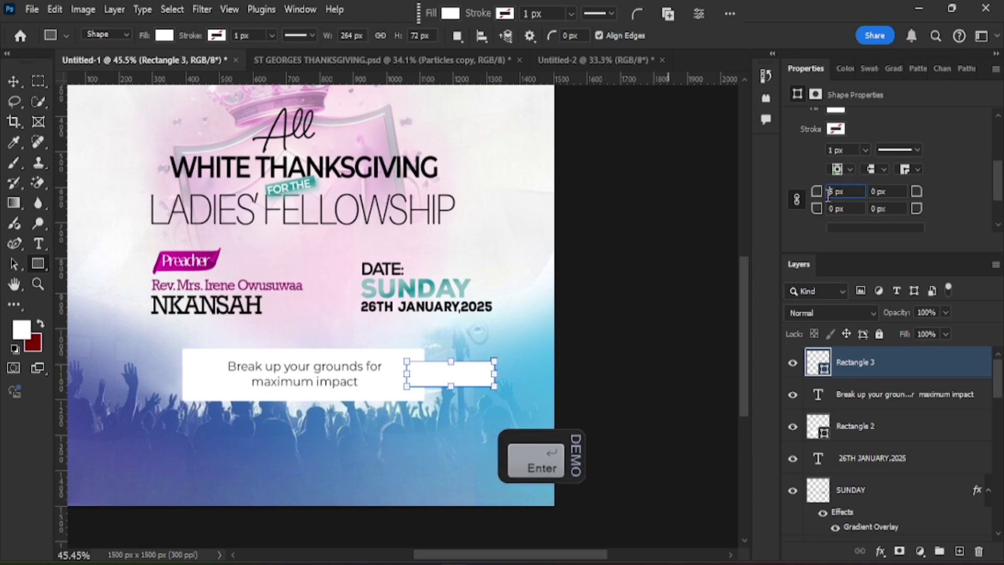
click(14, 81)
click(466, 381)
drag(466, 381, 863, 489)
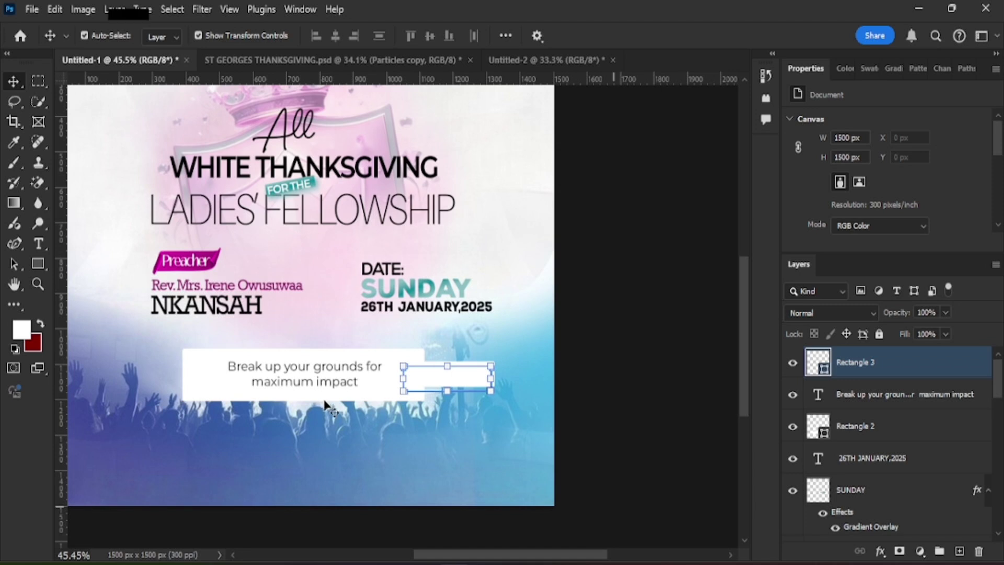
click(454, 380)
drag(453, 378, 454, 374)
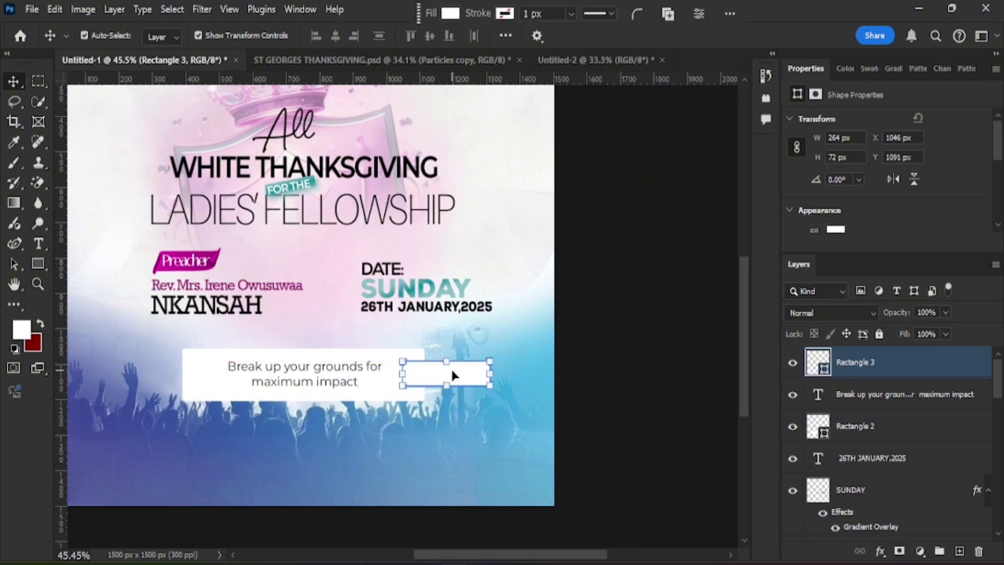
Step: Apply a Drop Shadow to the small white rectangle: Multiply, 49% opacity, 90° angle, 11 px distance, 11% spread, 13 px size
click(881, 550)
click(905, 528)
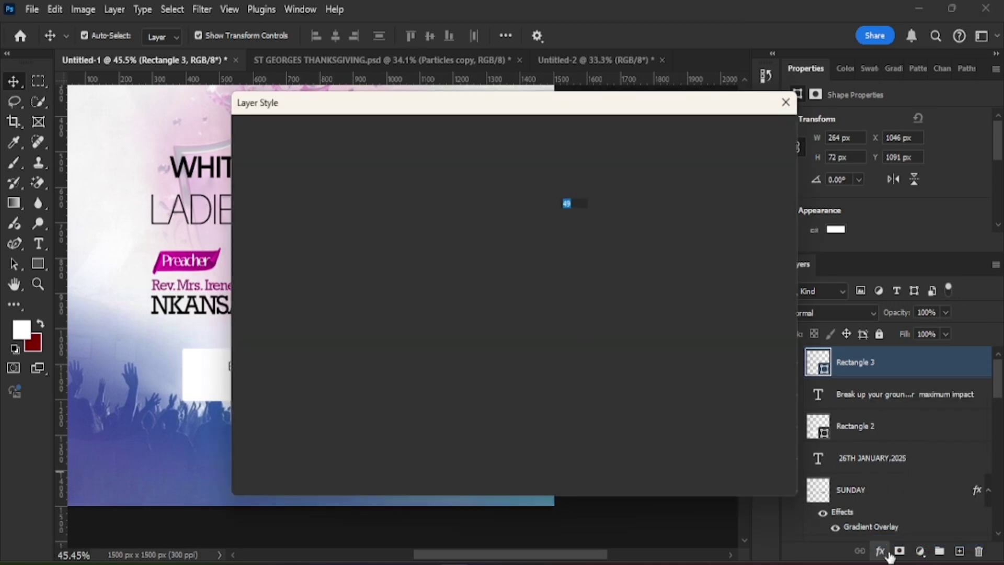
drag(475, 101, 780, 94)
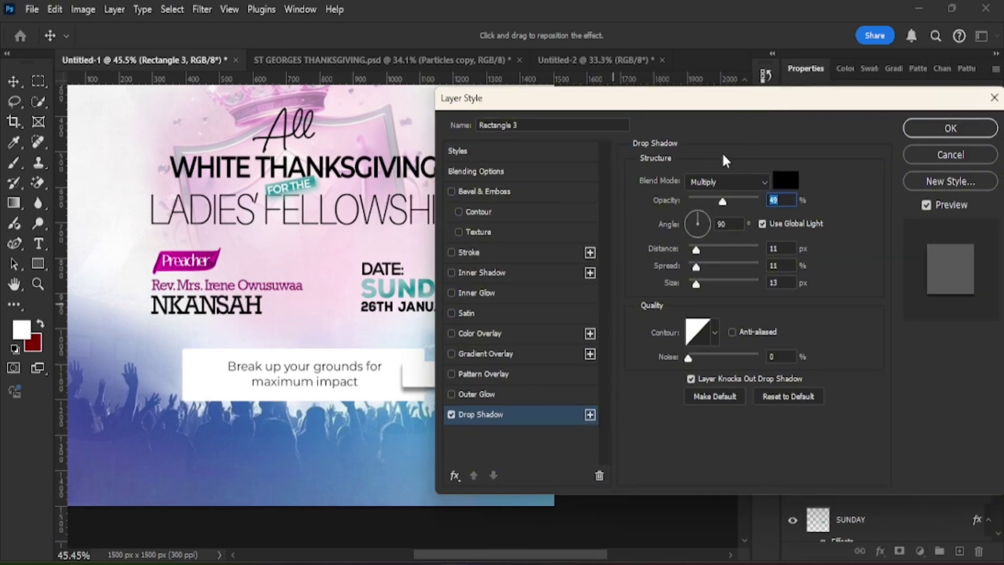
click(923, 131)
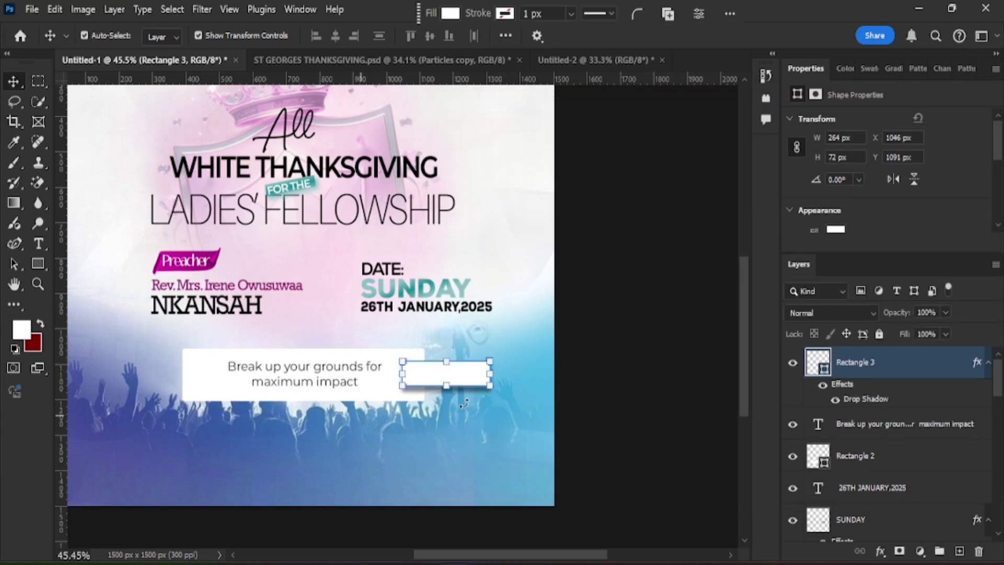
click(650, 313)
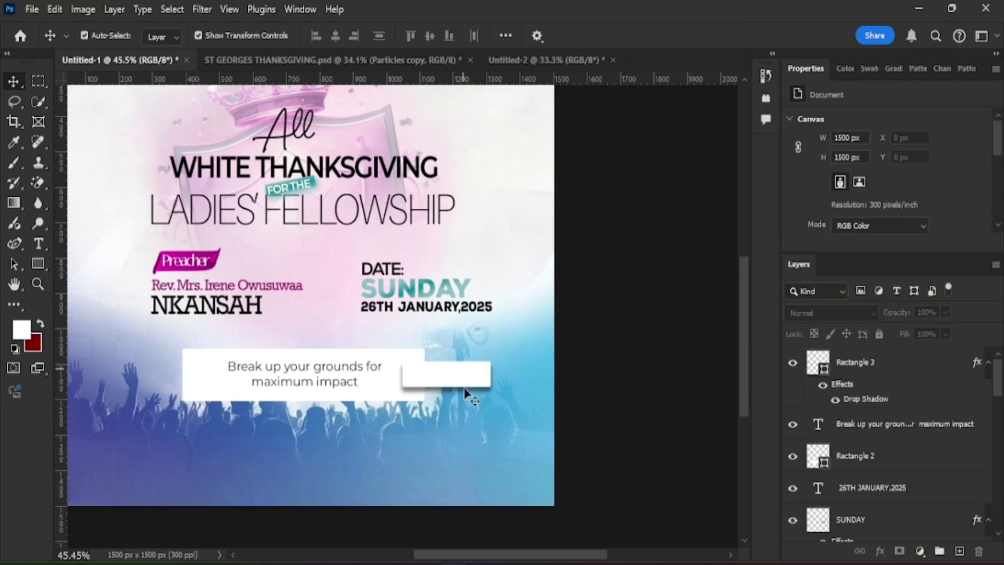
click(430, 382)
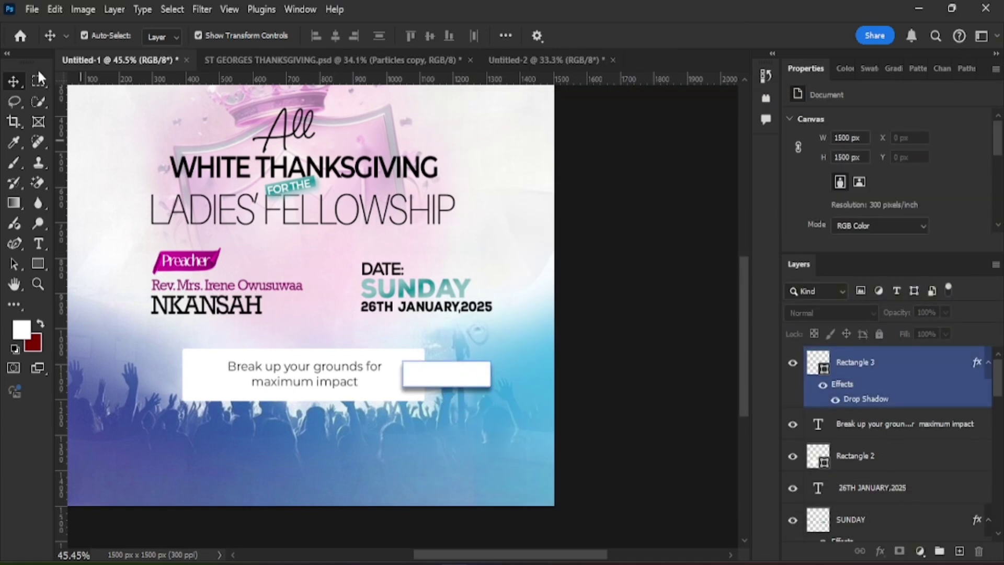
Step: Place the LIVE image "download" as an embedded object and set its blend mode to Darker Color
click(31, 9)
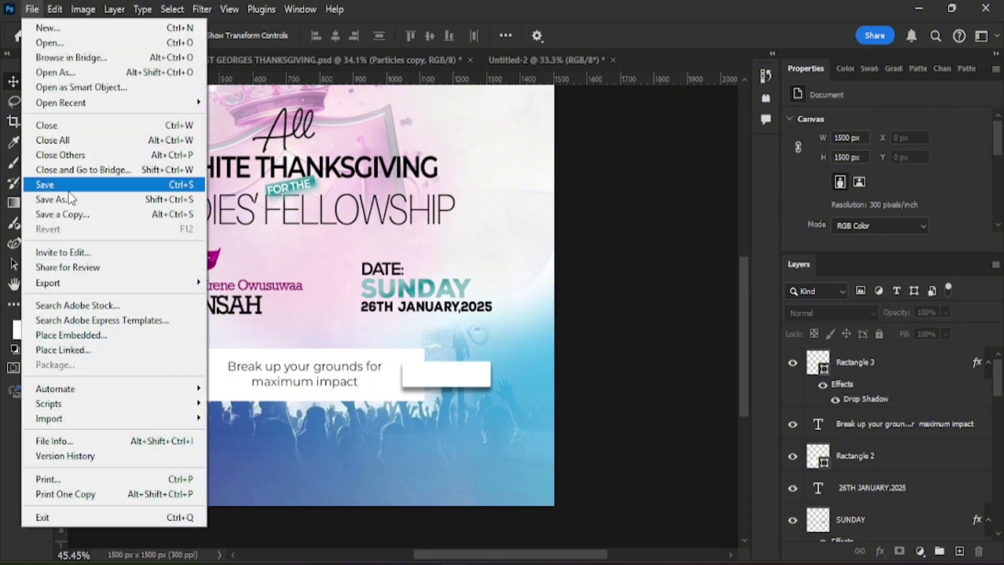
click(74, 335)
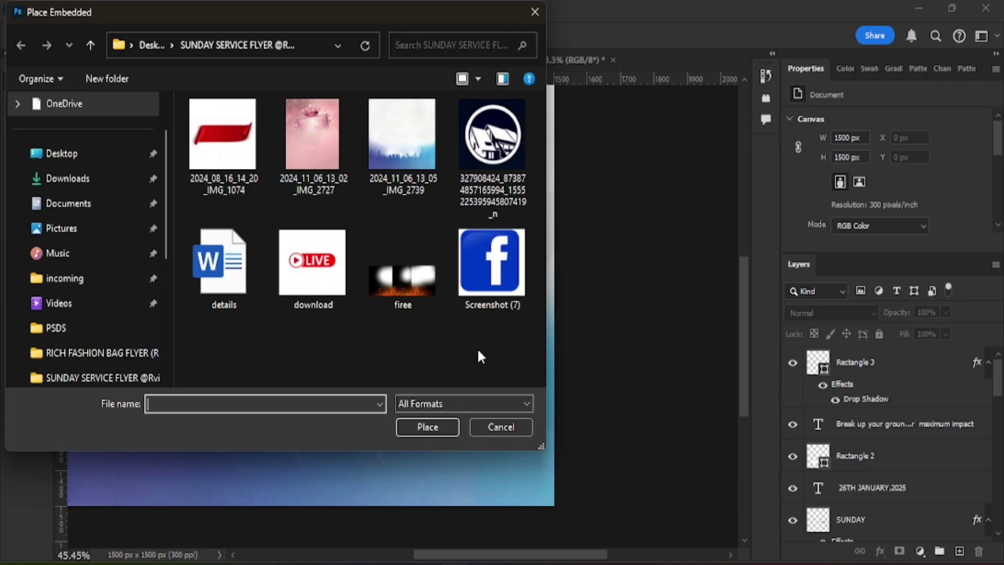
double_click(311, 278)
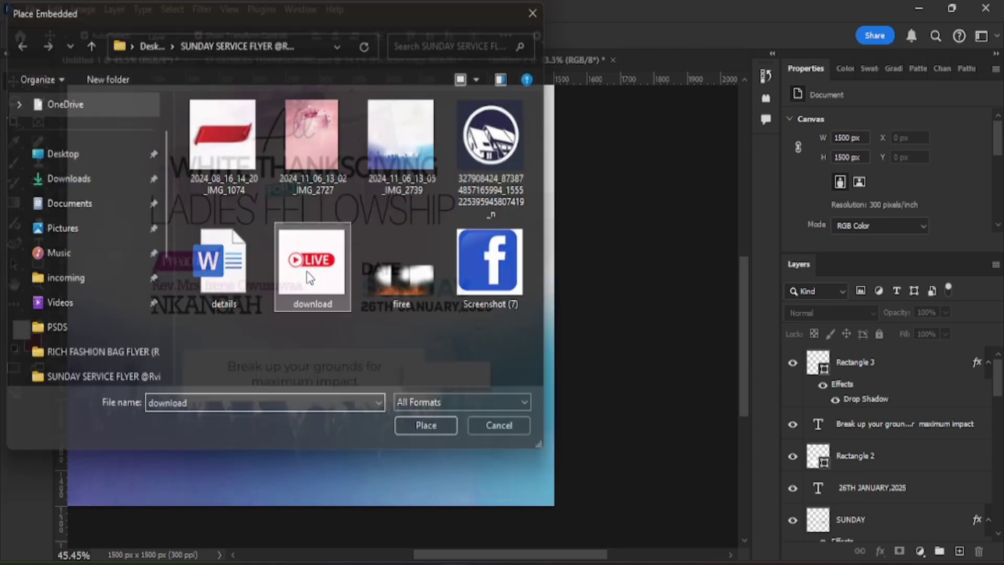
click(727, 38)
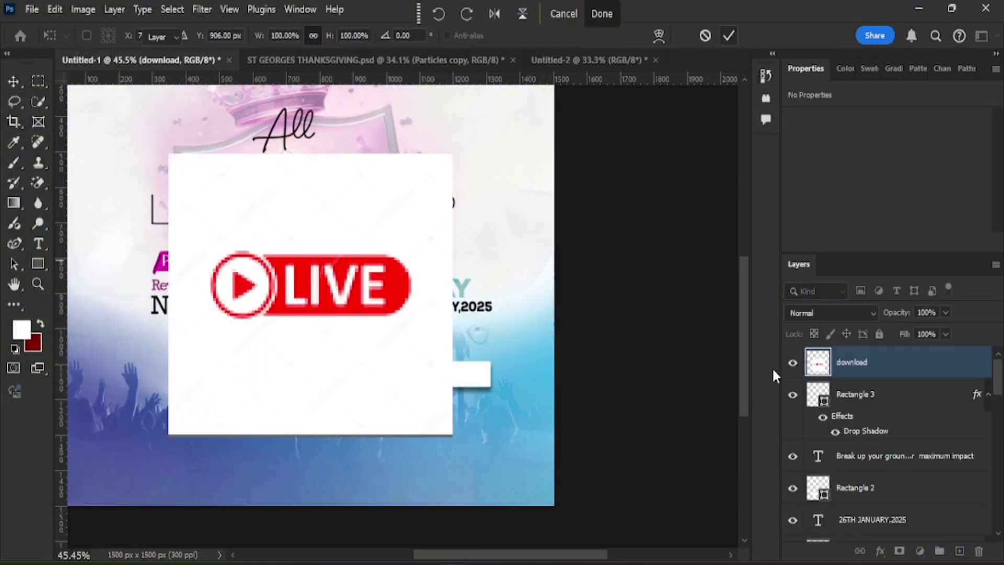
click(873, 313)
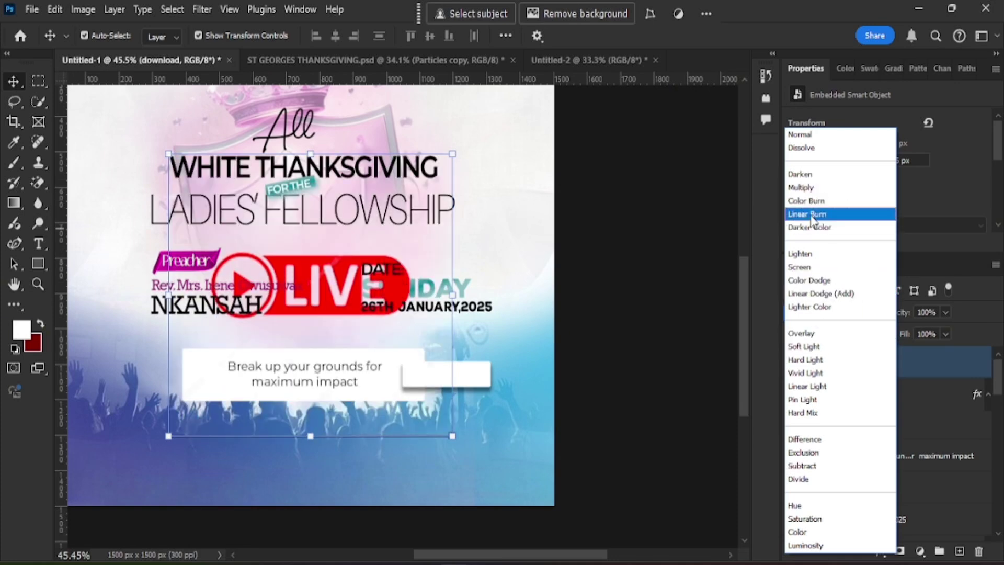
click(814, 227)
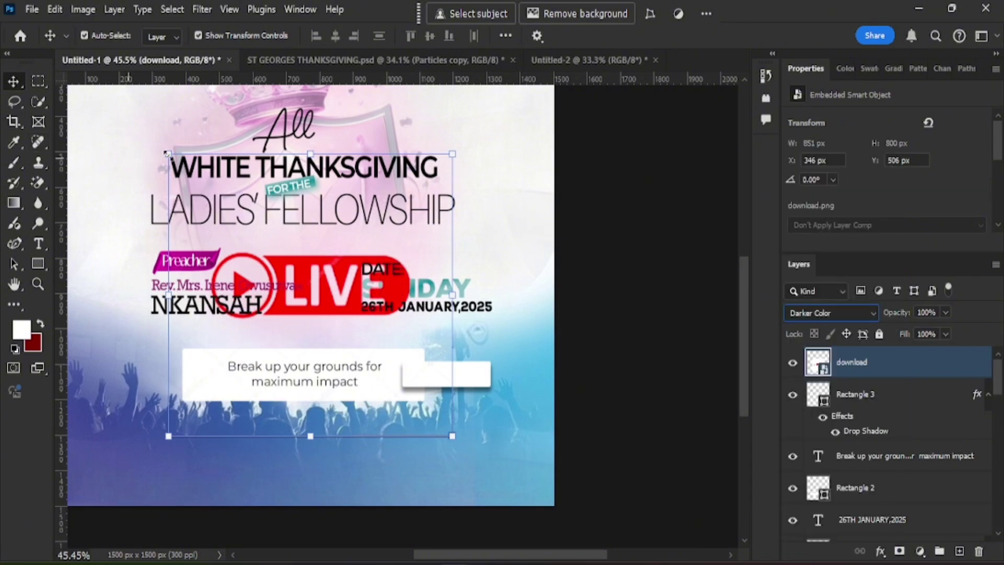
Step: Scale the LIVE image down to about 213 by 200 px and position its badge inside the small white rectangle
drag(168, 153, 355, 338)
drag(407, 385, 424, 376)
scroll(427, 400, up, 3)
scroll(426, 400, up, 2)
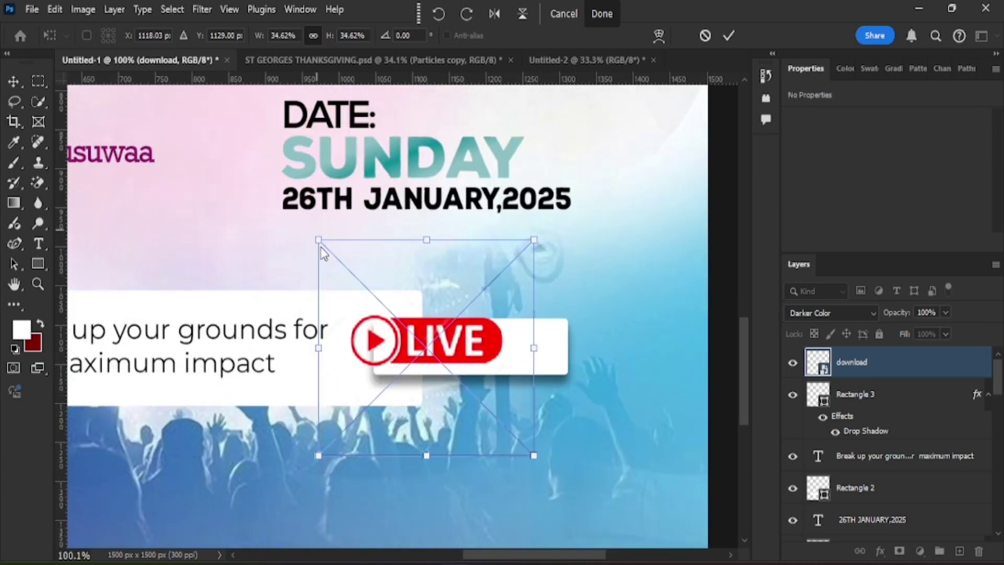
drag(321, 240, 369, 289)
drag(482, 415, 473, 401)
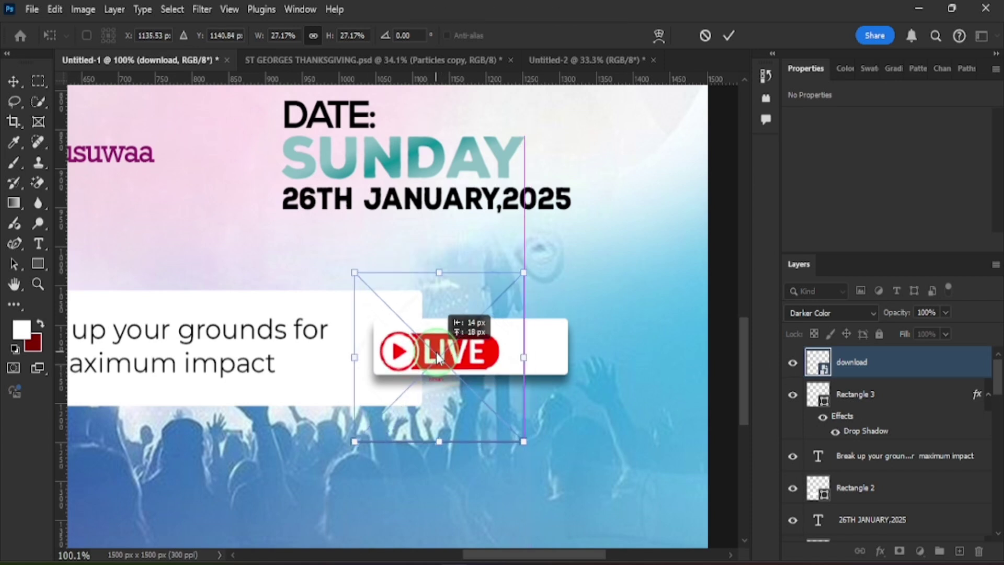
mouse_move(521, 439)
mouse_down()
mouse_move(510, 414)
mouse_move(511, 427)
mouse_up()
drag(464, 362, 464, 367)
click(728, 36)
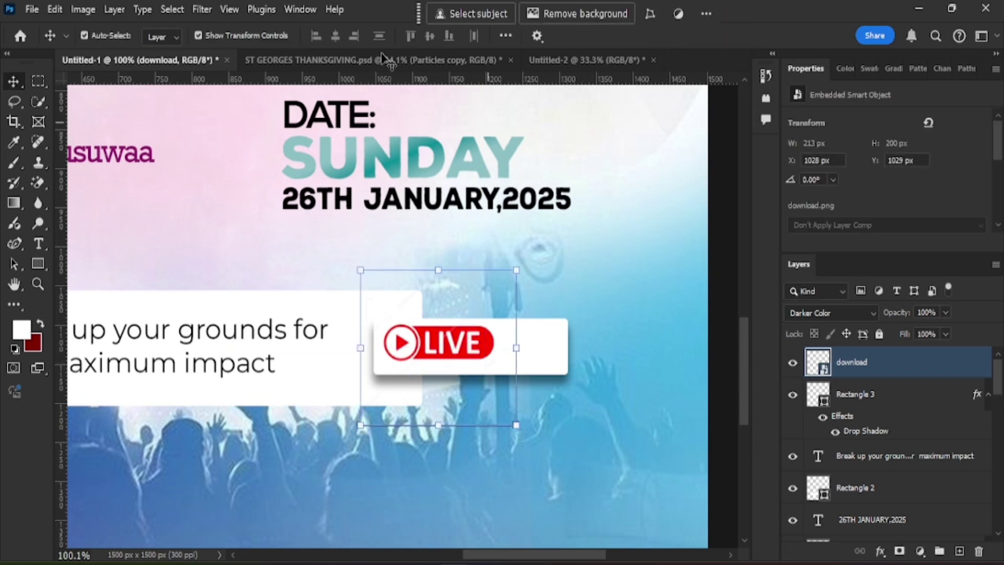
Step: Place the Facebook logo image "Screenshot (7)" in the flyer as an embedded object
click(33, 12)
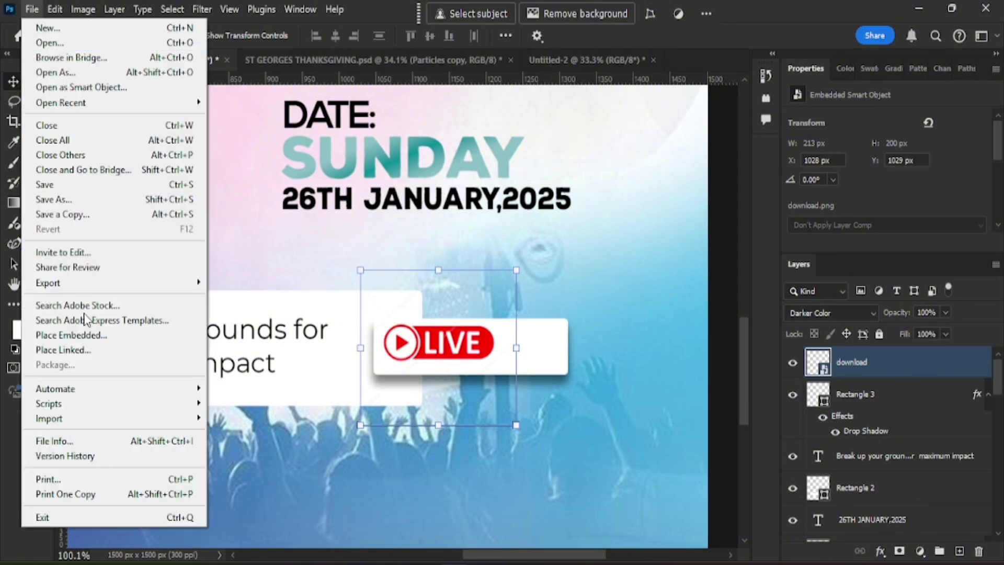
click(67, 341)
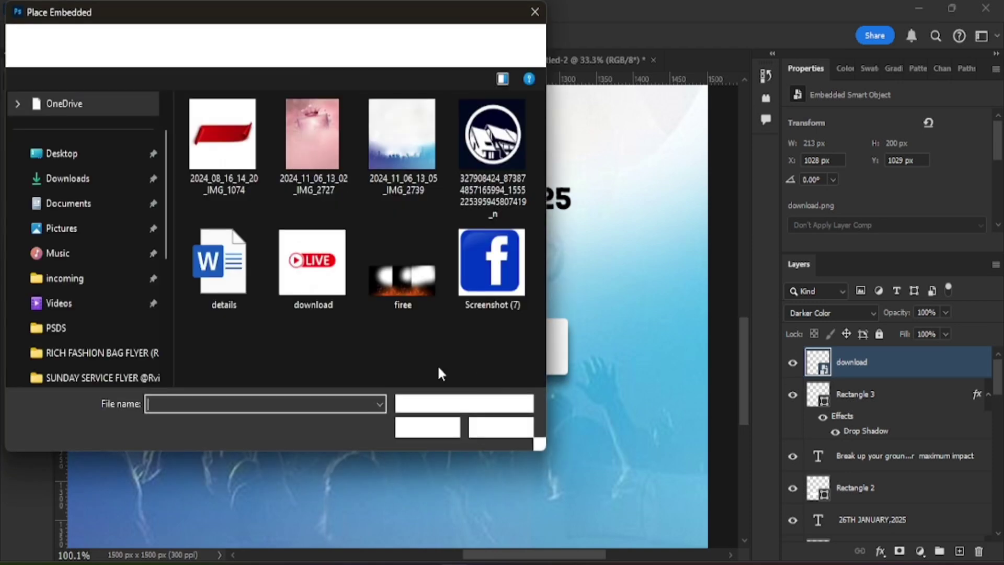
click(499, 286)
double_click(506, 294)
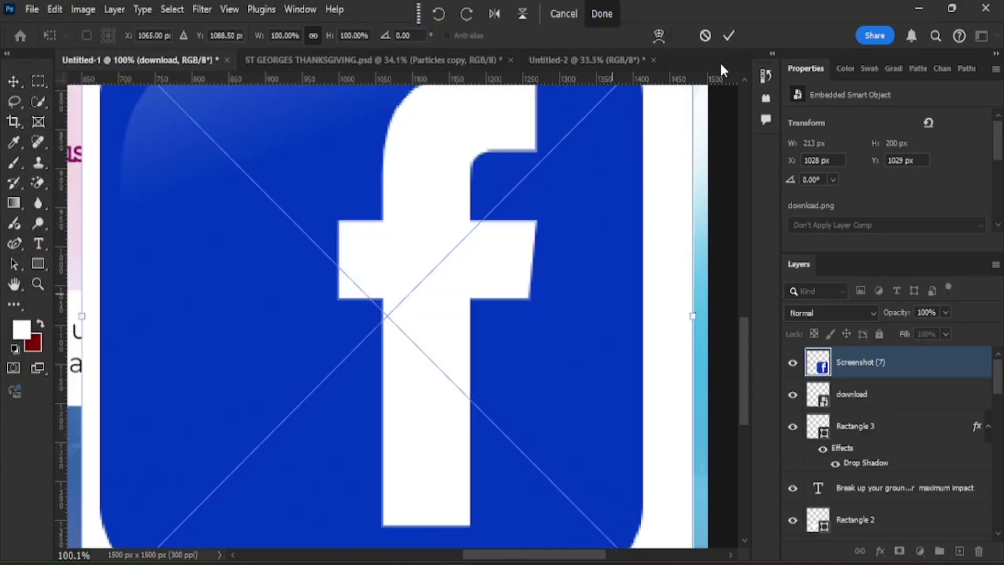
click(728, 35)
scroll(507, 379, down, 5)
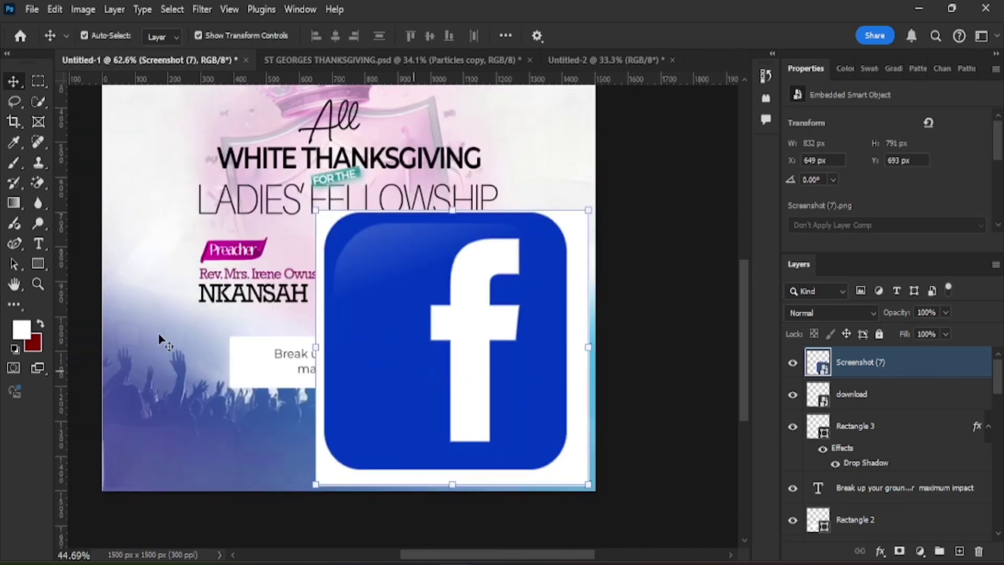
Step: Rasterize the Facebook logo and erase the white background around it with the Magic Eraser at tolerance 32
click(39, 183)
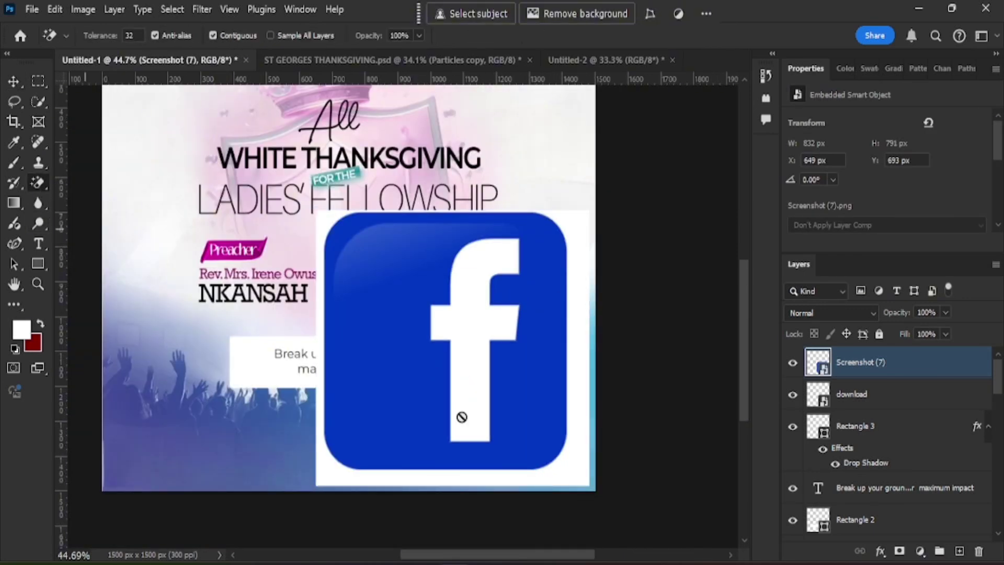
click(579, 353)
click(442, 222)
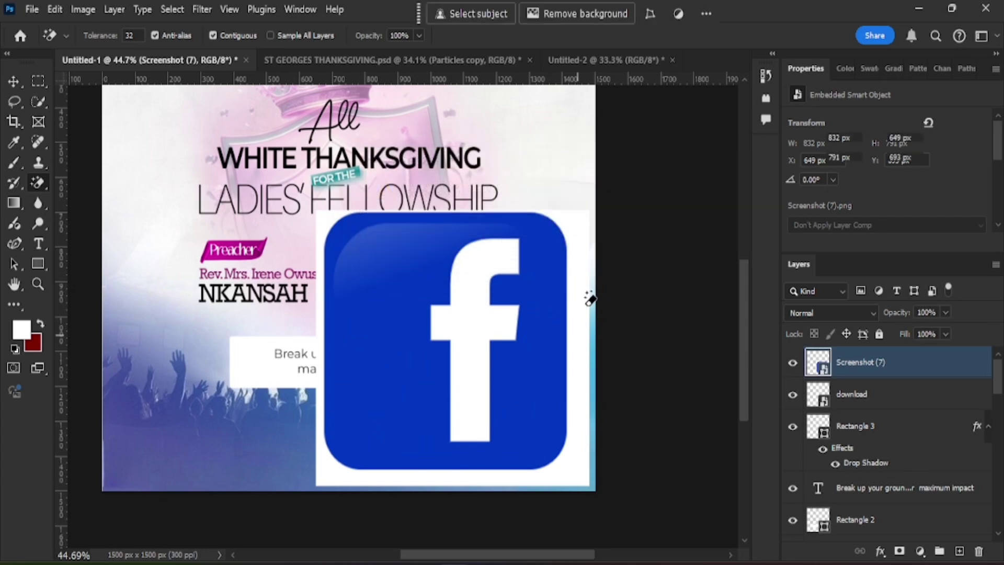
right_click(46, 191)
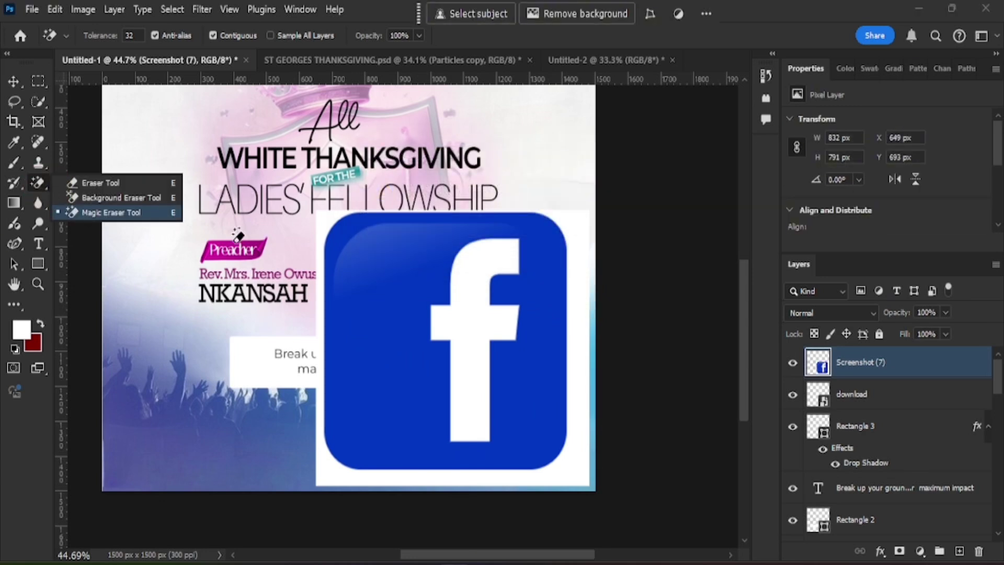
click(579, 325)
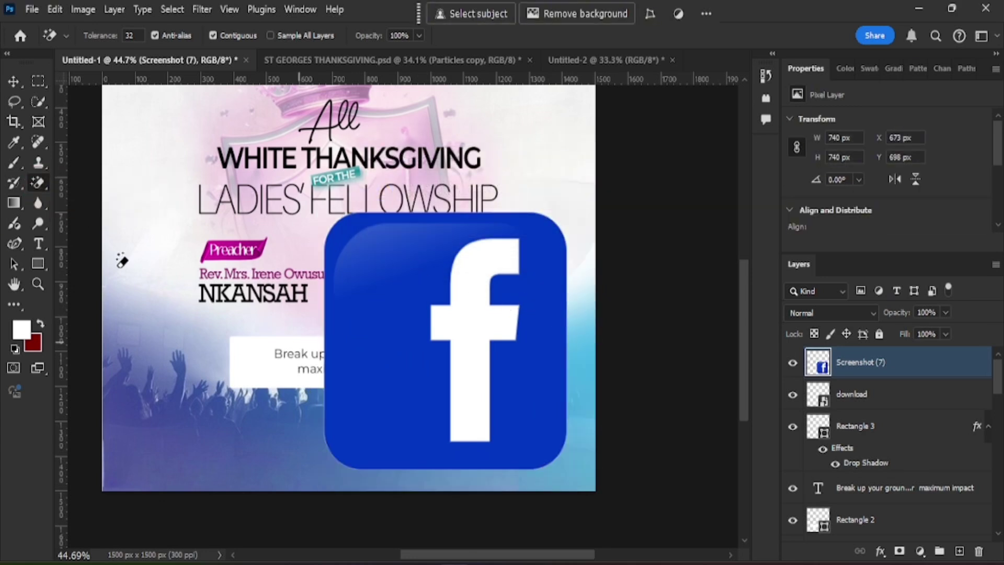
Step: Scale the Facebook logo down proportionally to about 56 by 56 px
click(14, 81)
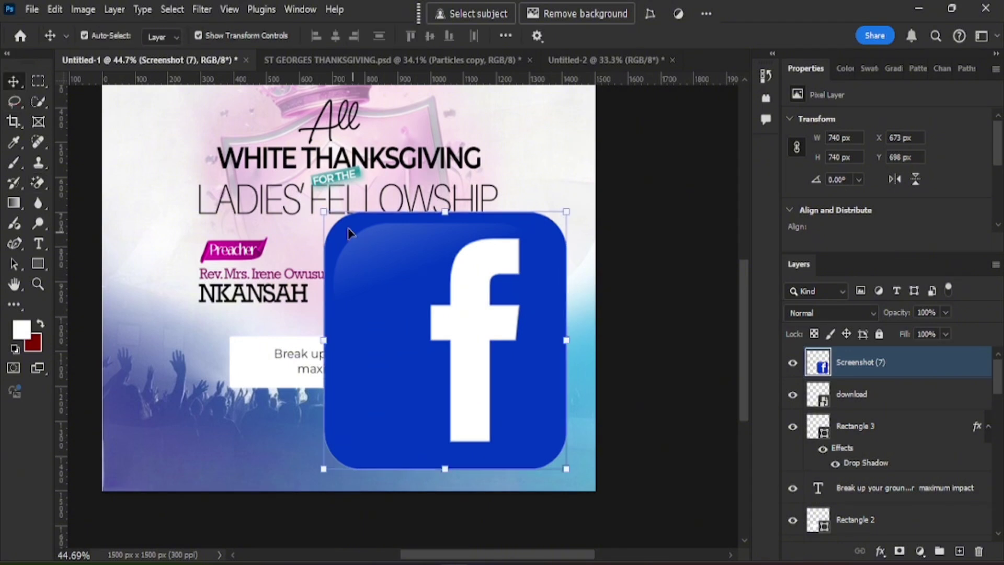
drag(323, 213, 419, 357)
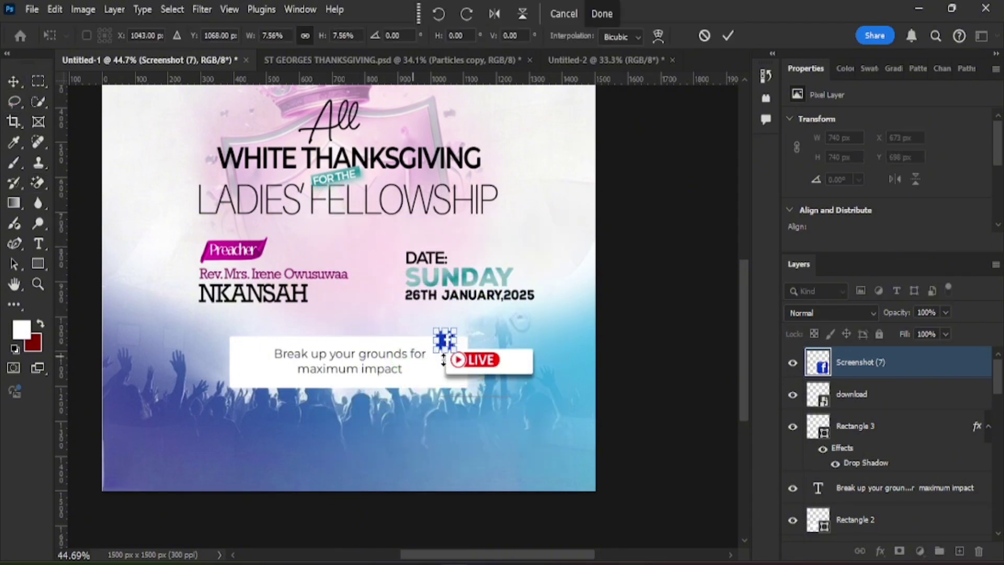
click(728, 35)
Step: Place the Facebook logo beside the LIVE badge inside the small white rectangle and scale it to about 47 by 47 px
scroll(507, 330, up, 5)
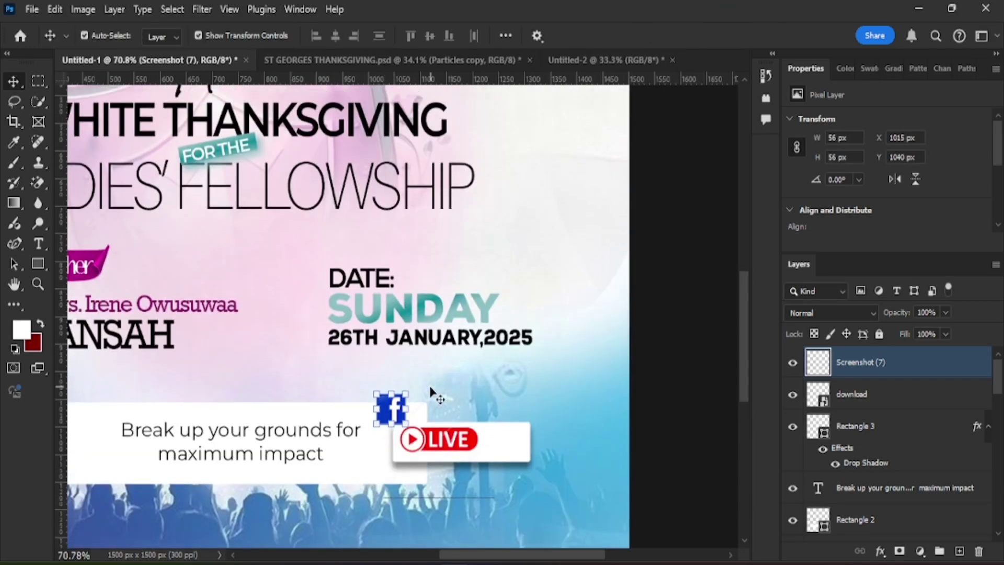
scroll(433, 410, right, 5)
scroll(432, 411, down, 3)
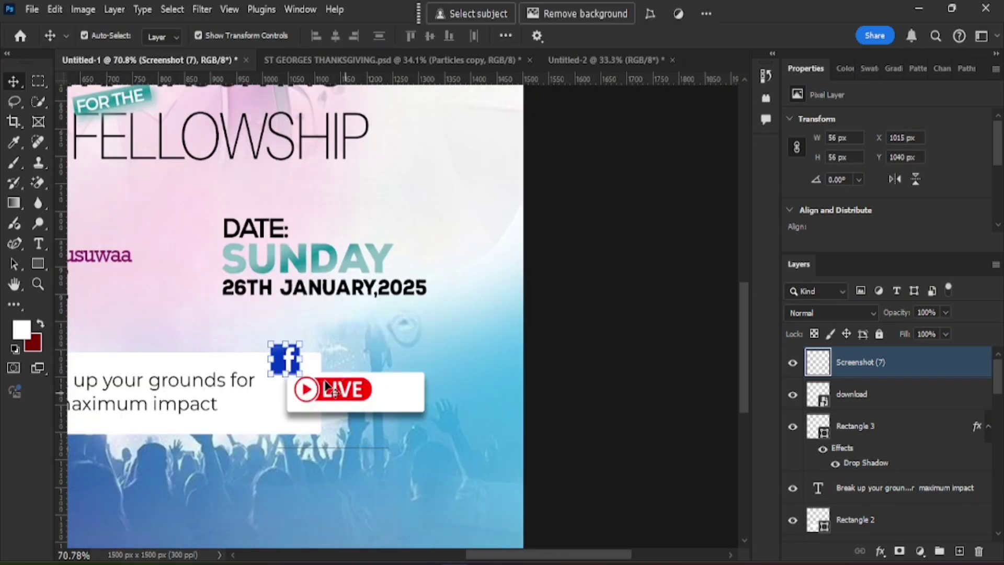
click(383, 388)
drag(292, 366, 407, 407)
key(ctrl+t)
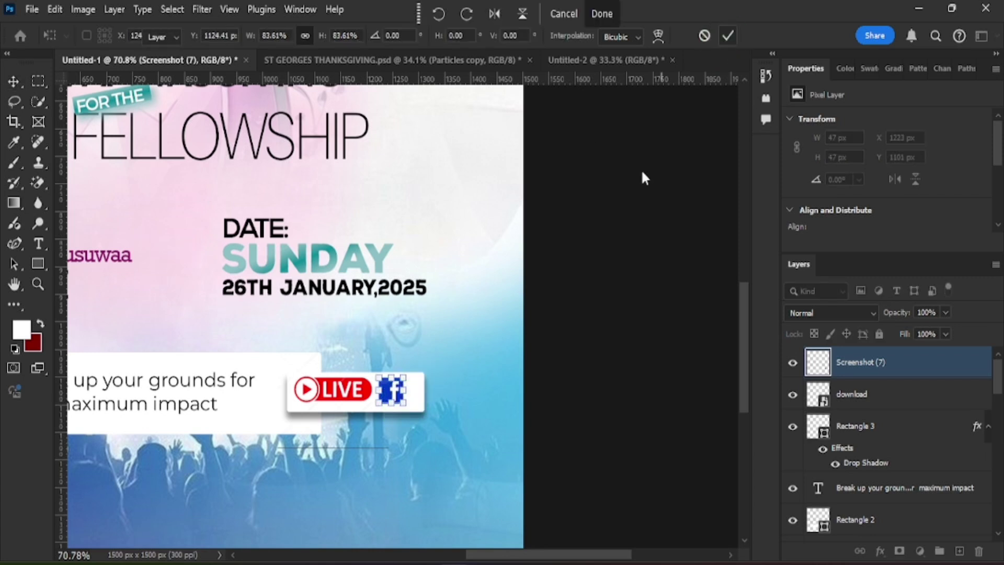
key(Return)
scroll(369, 367, down, 3)
scroll(367, 379, down, 2)
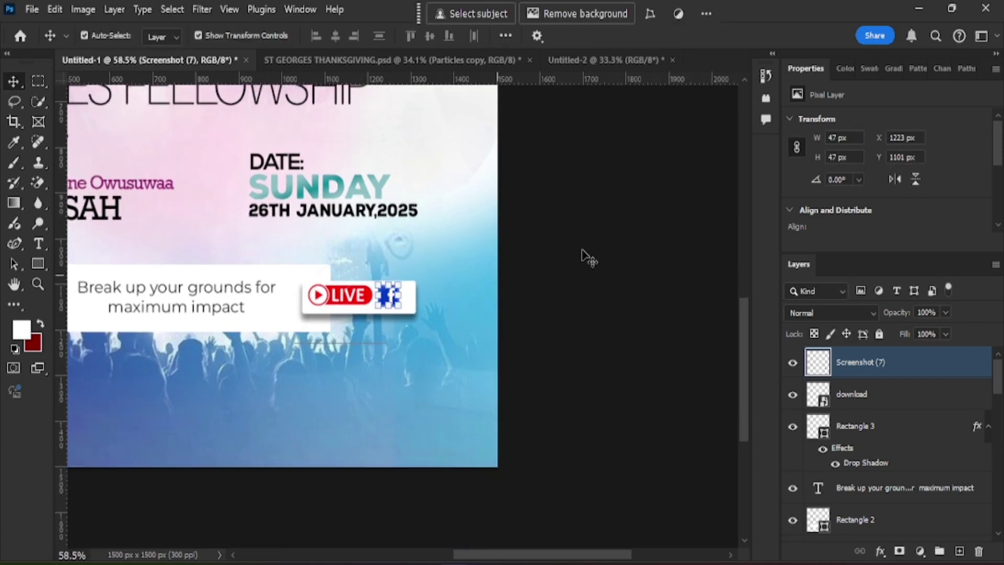
Step: Fully lock the LIVE image layer "download"
scroll(345, 308, up, 5)
click(368, 314)
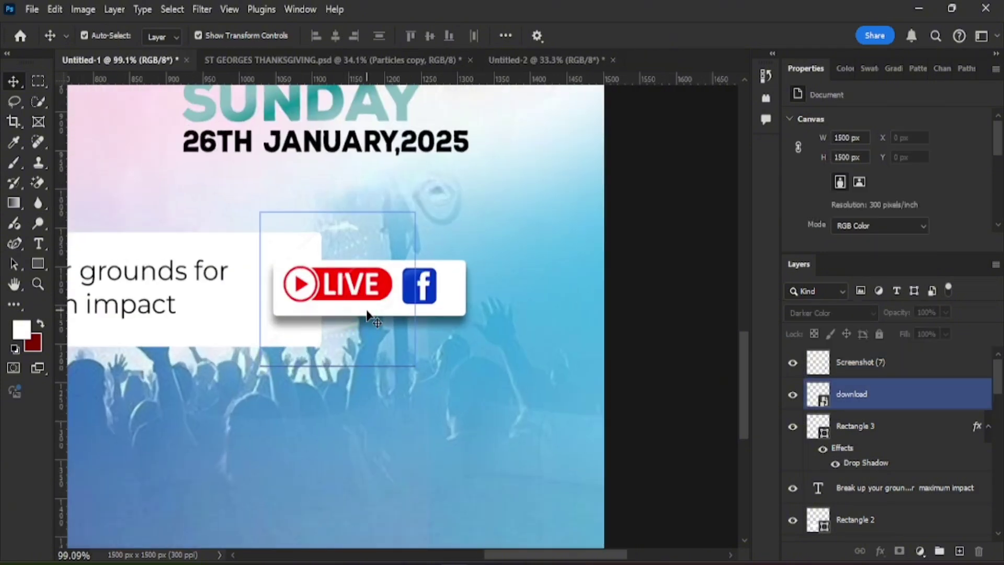
click(870, 403)
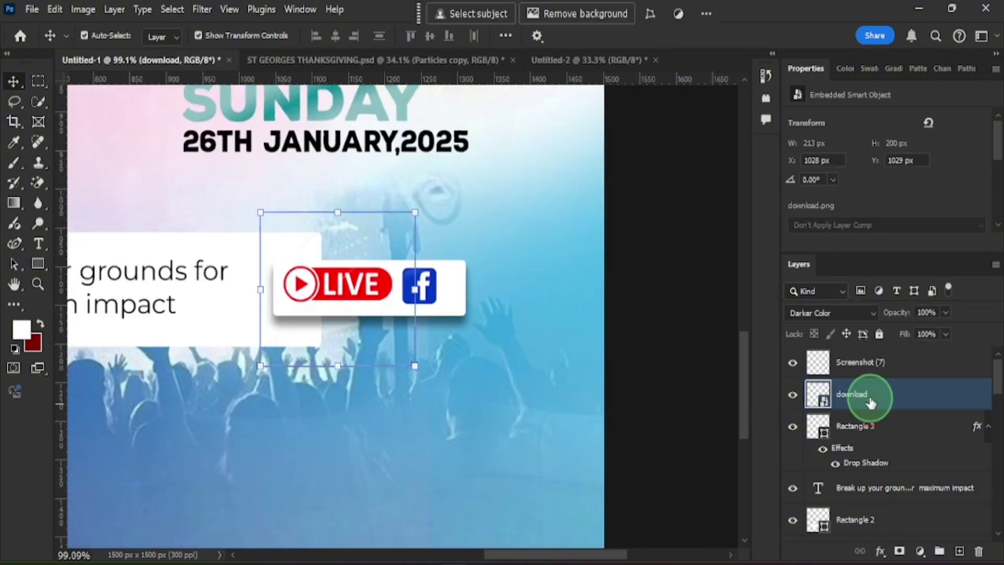
click(879, 335)
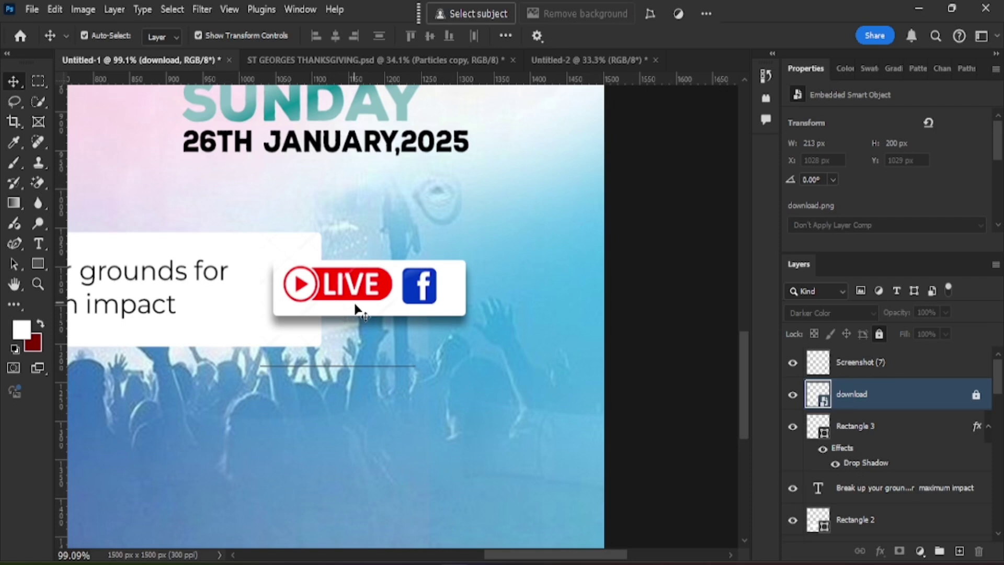
Step: Extend the small white rectangle behind the LIVE badge downward to a height of about 88 px
click(356, 309)
click(370, 316)
drag(369, 317, 369, 325)
click(727, 35)
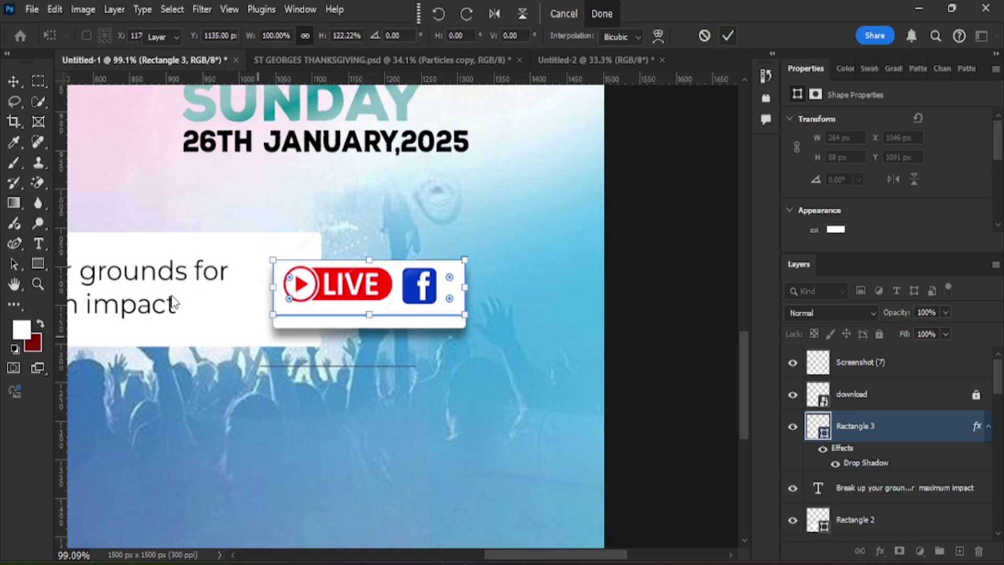
right_click(38, 244)
click(105, 236)
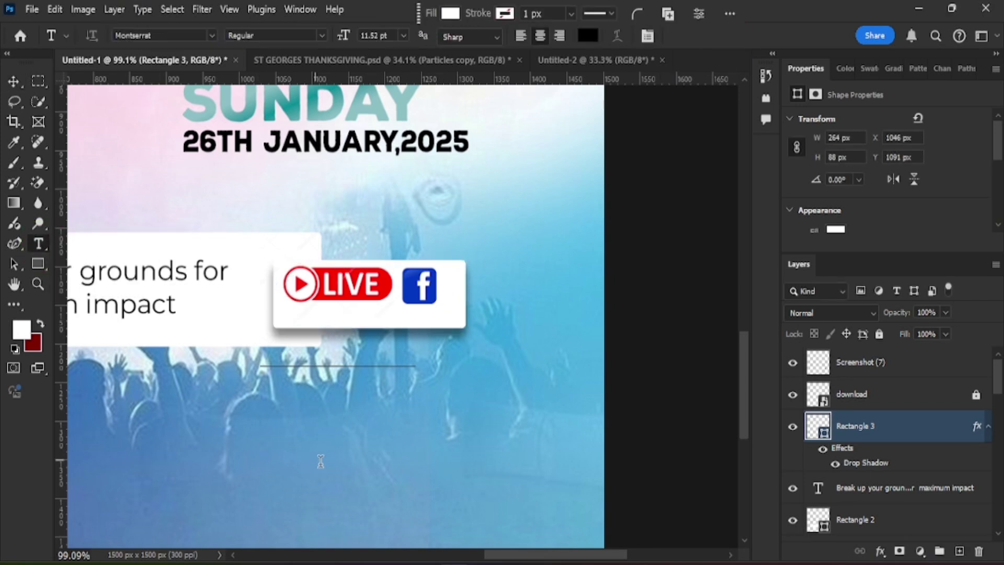
click(314, 459)
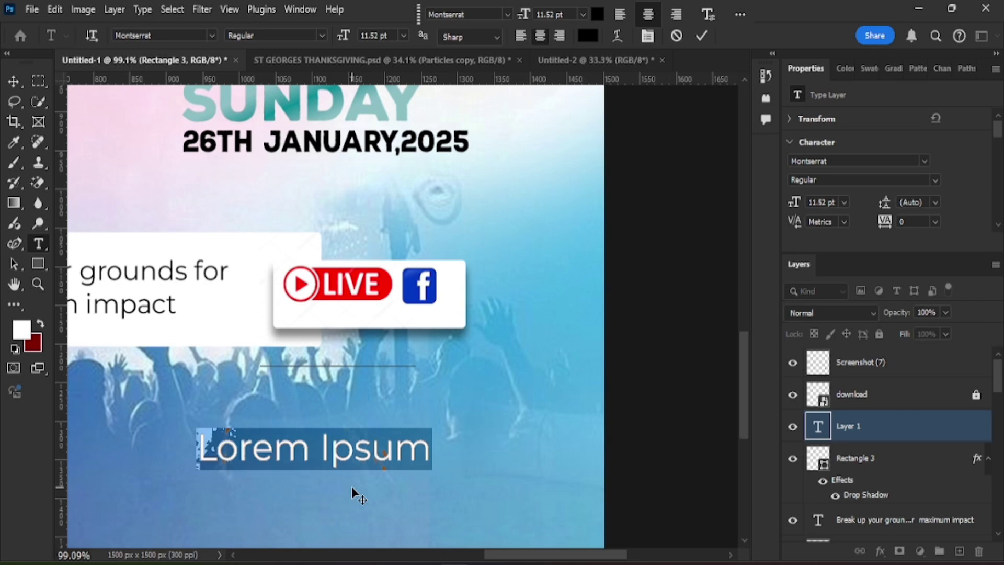
text(@)
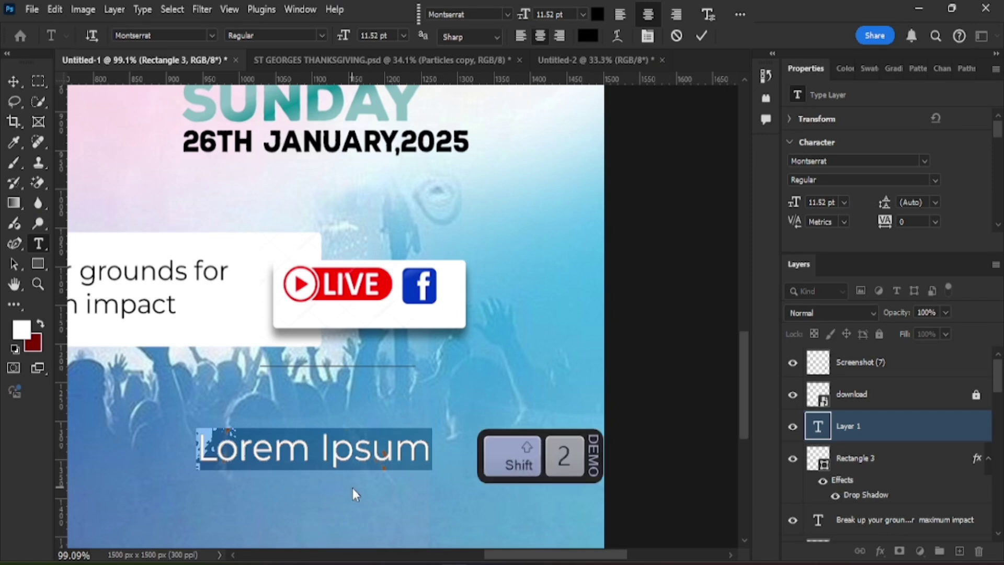
text(stgeorgeschurch)
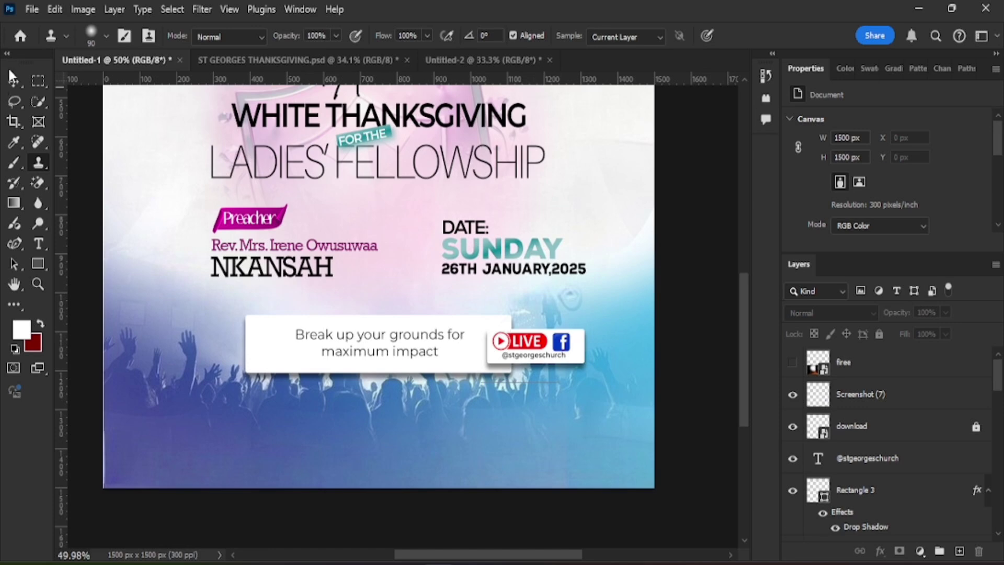
Step: Place the fire sparks image "firee" as an embedded object and align it with the flyer's bottom edge
click(13, 81)
click(31, 9)
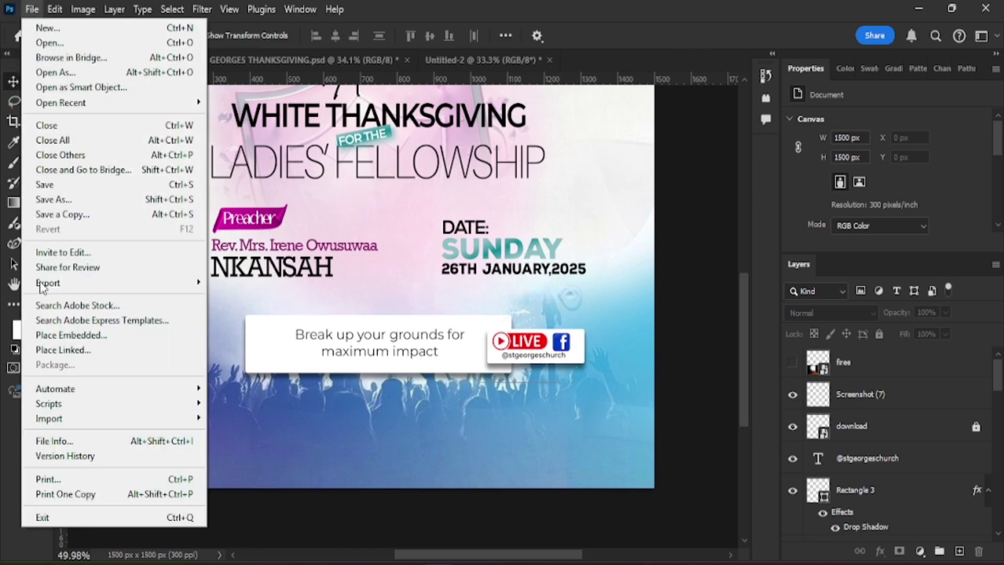
click(47, 334)
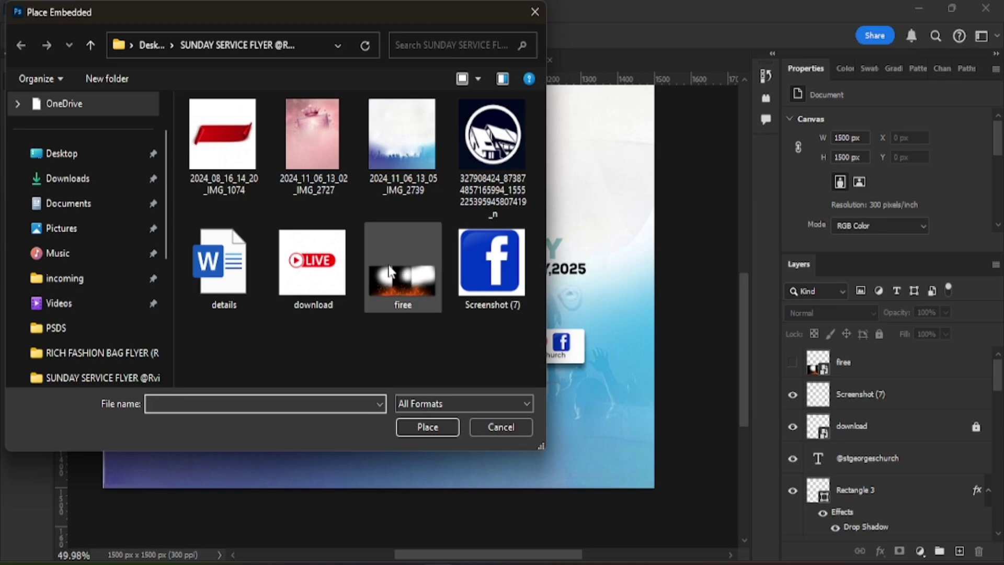
double_click(399, 270)
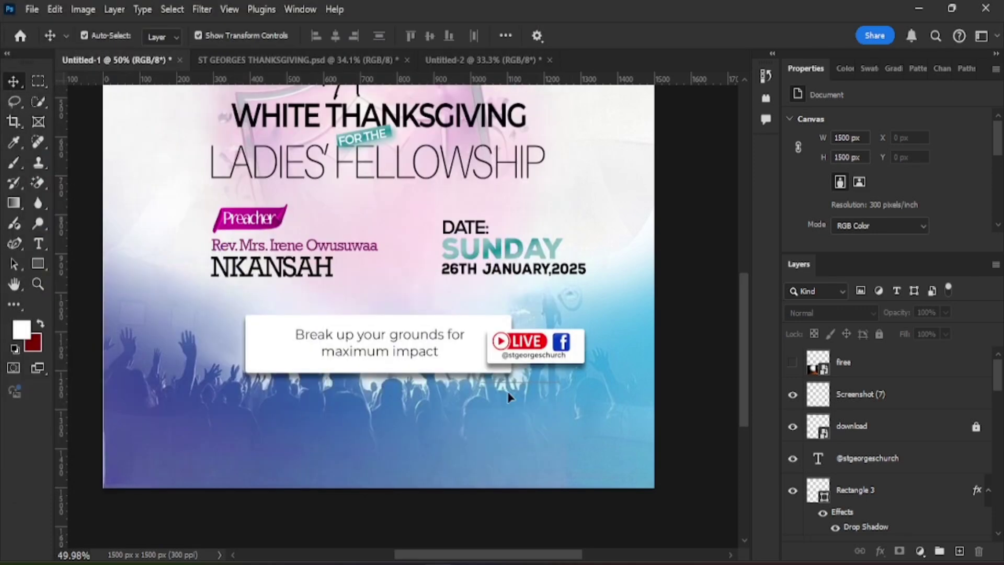
drag(394, 246, 394, 337)
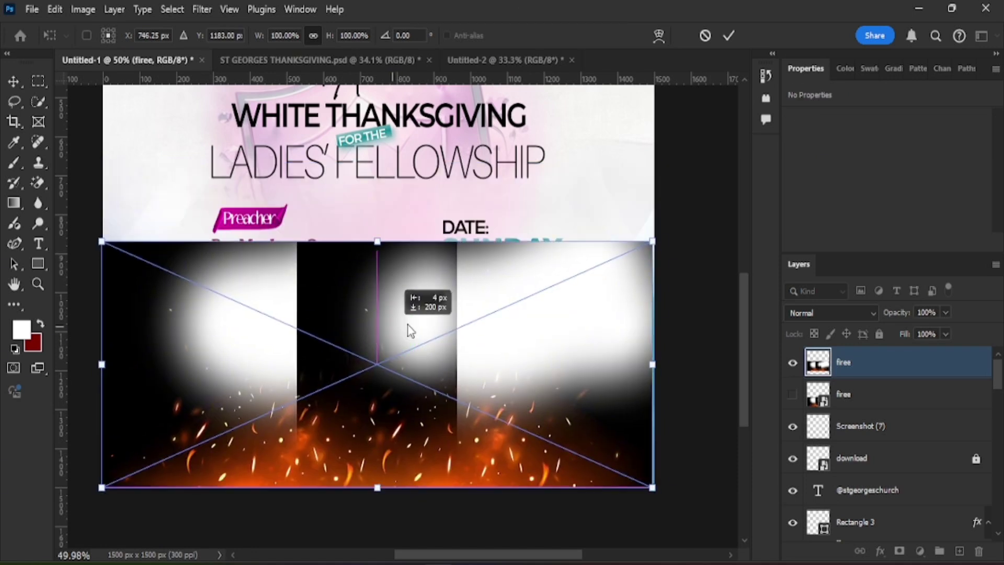
key(Return)
Step: Set the new fire image's blend mode to Screen and delete the hidden duplicate "firee" layer
click(862, 312)
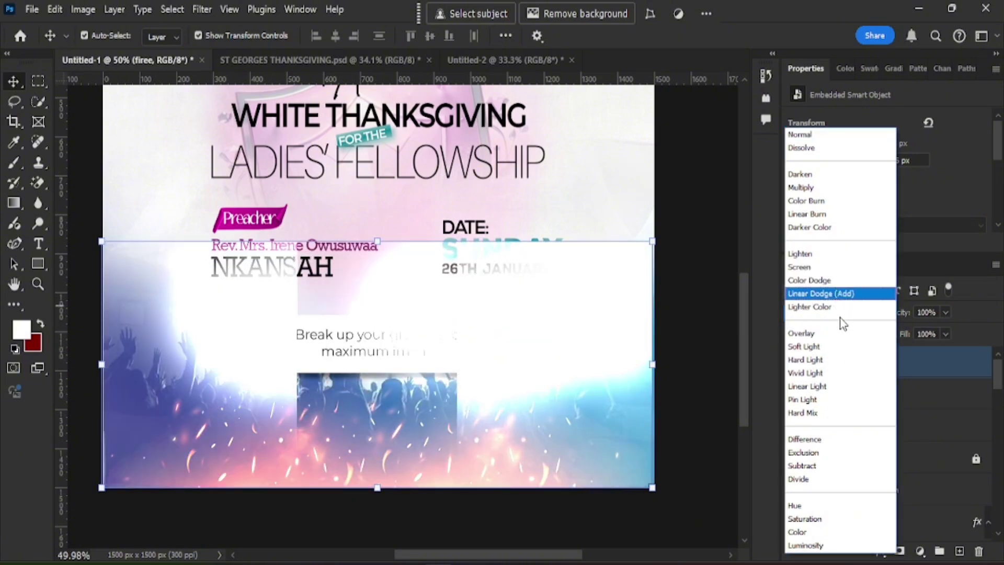
click(827, 268)
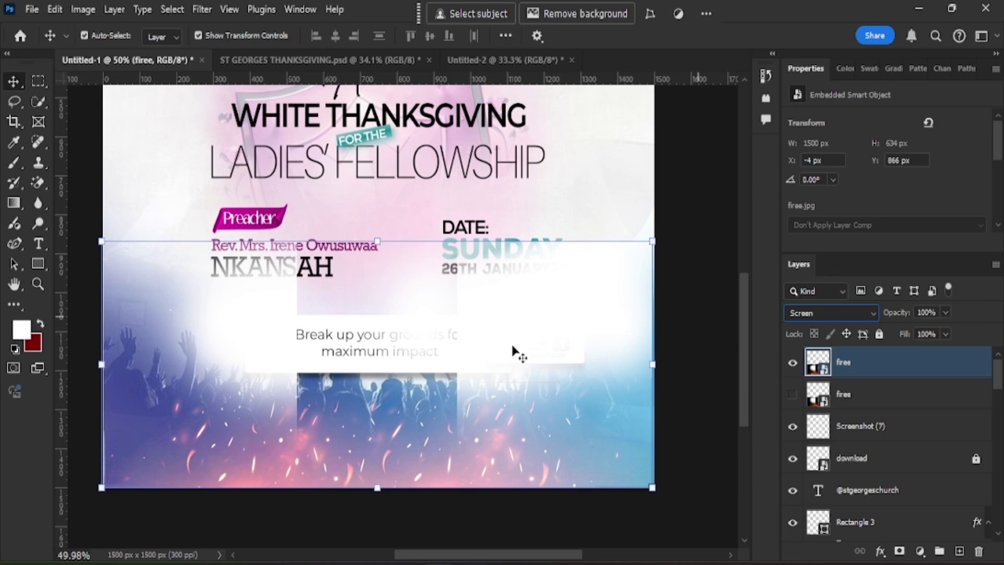
click(837, 400)
key(Delete)
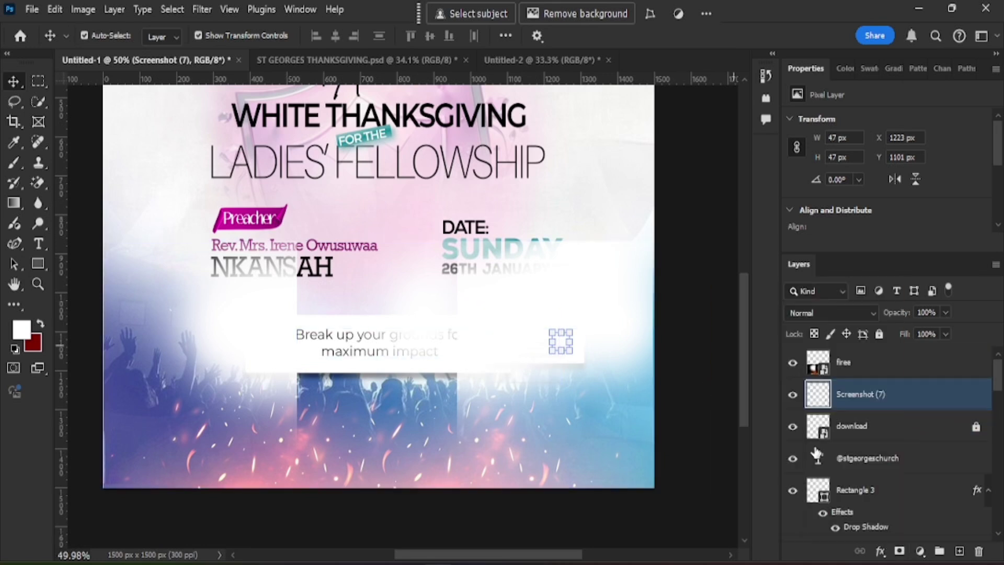
Step: Add a layer mask to the "firee" layer, undoing the one added to the Facebook logo layer
click(899, 550)
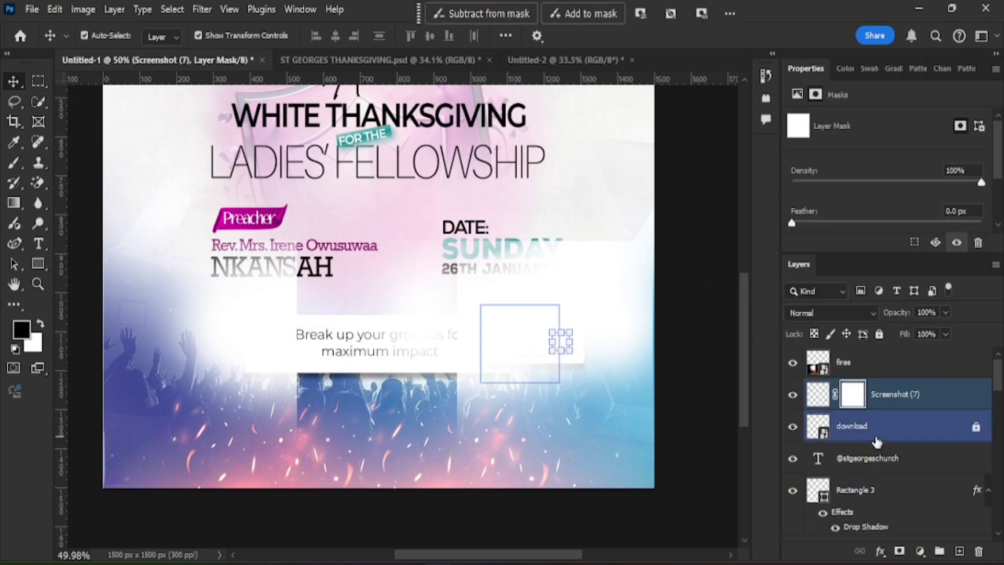
key(ctrl+z)
click(863, 361)
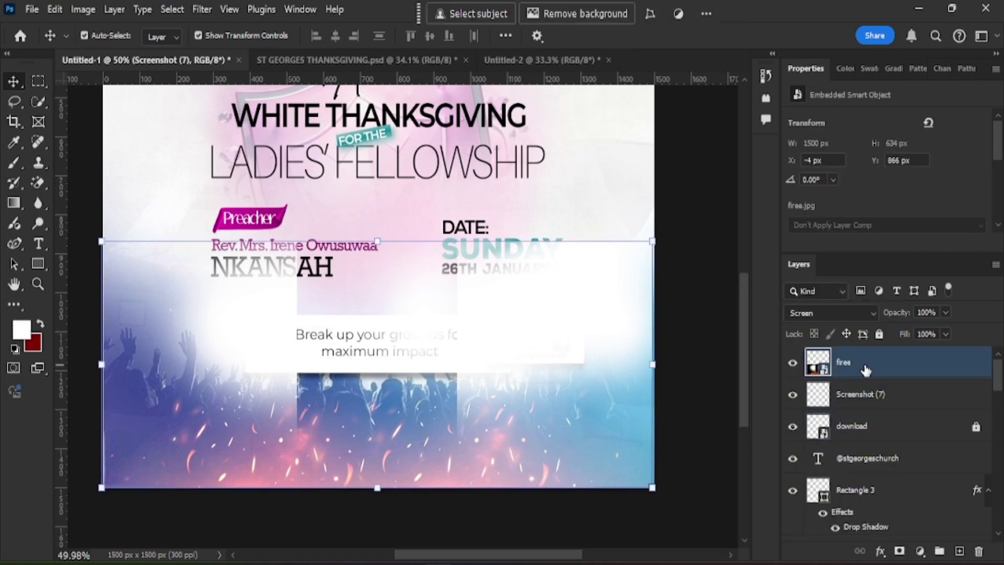
click(900, 551)
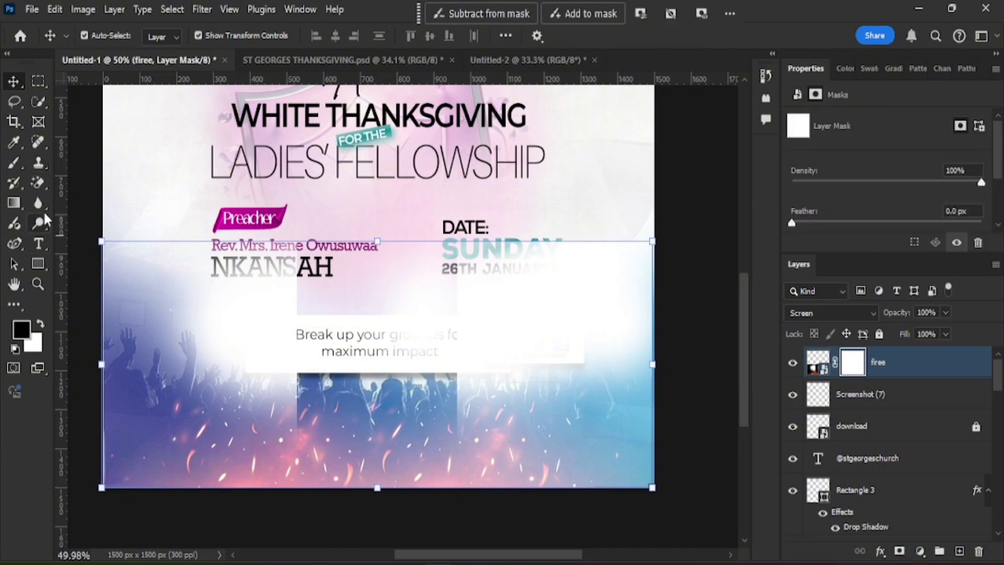
Step: Paint black on the fire layer's mask with a soft 500 px brush at 84% opacity to hide the white glow above the sparks
click(17, 164)
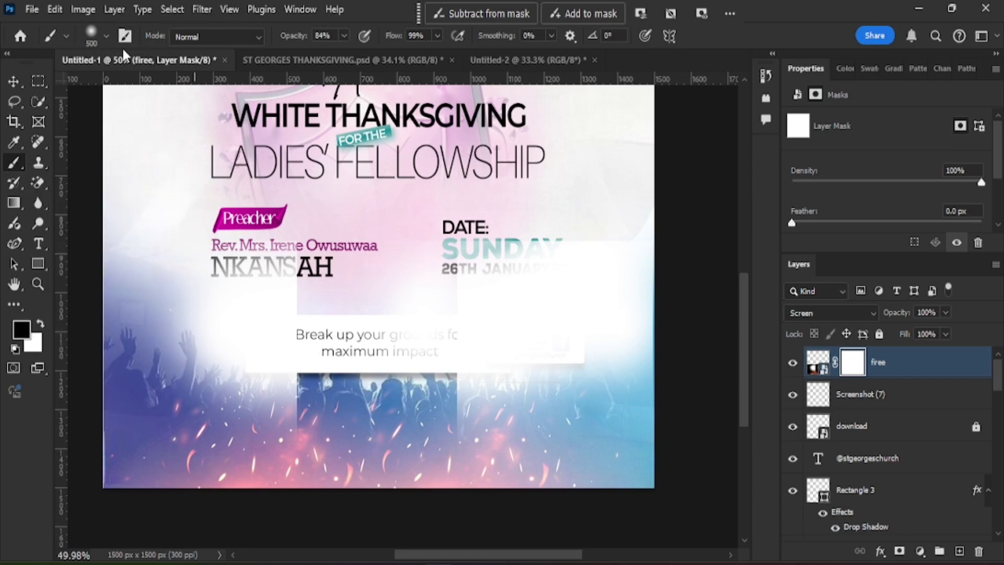
click(106, 38)
click(73, 252)
click(307, 19)
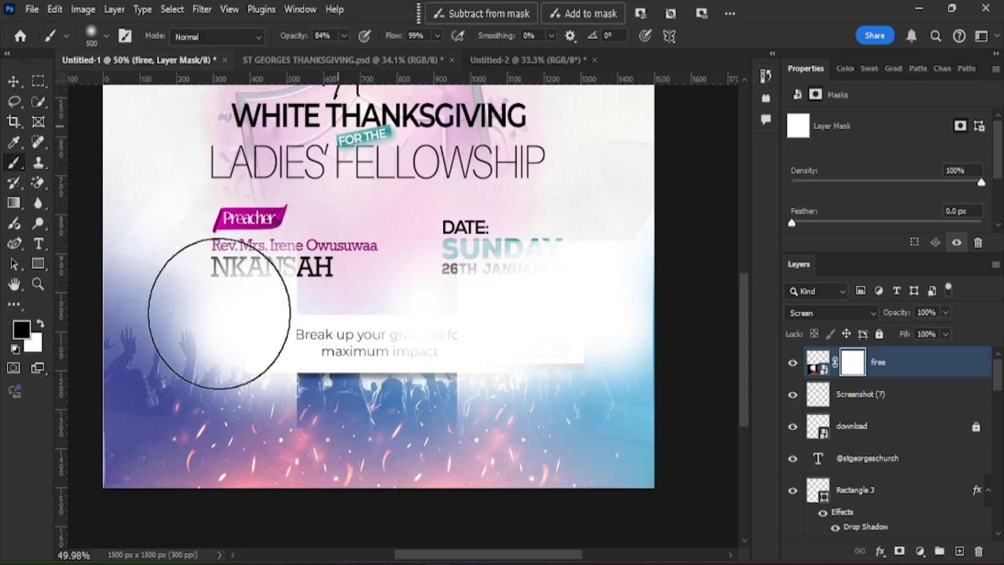
click(143, 331)
mouse_move(512, 313)
mouse_down()
mouse_move(715, 332)
mouse_move(230, 303)
mouse_move(668, 284)
mouse_move(379, 220)
mouse_move(269, 325)
mouse_move(484, 290)
mouse_move(242, 322)
mouse_move(638, 343)
mouse_move(434, 330)
mouse_move(89, 335)
mouse_move(125, 301)
mouse_up()
alt+scroll(335, 110, down, 6)
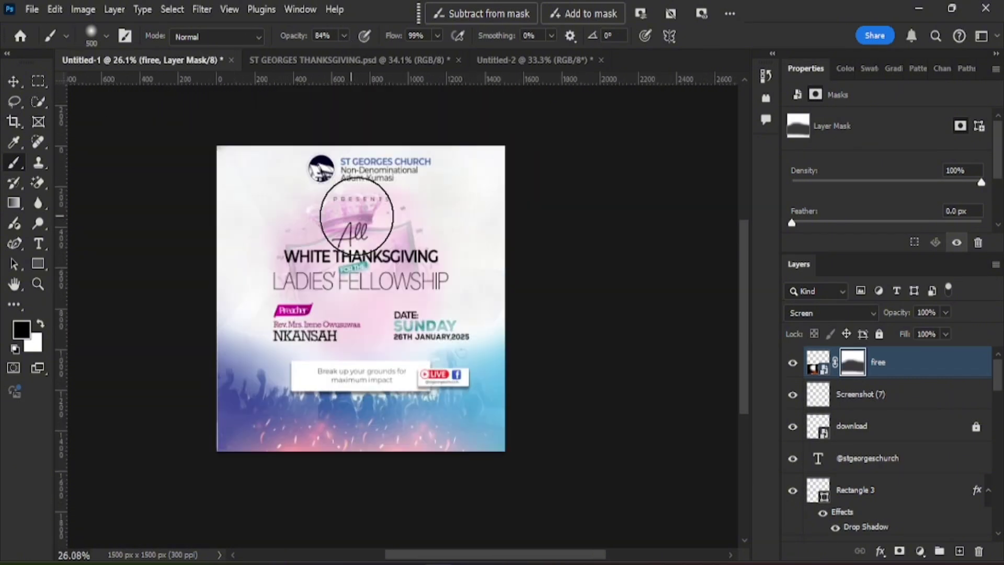
alt+scroll(379, 328, up, 1)
alt+scroll(378, 329, up, 2)
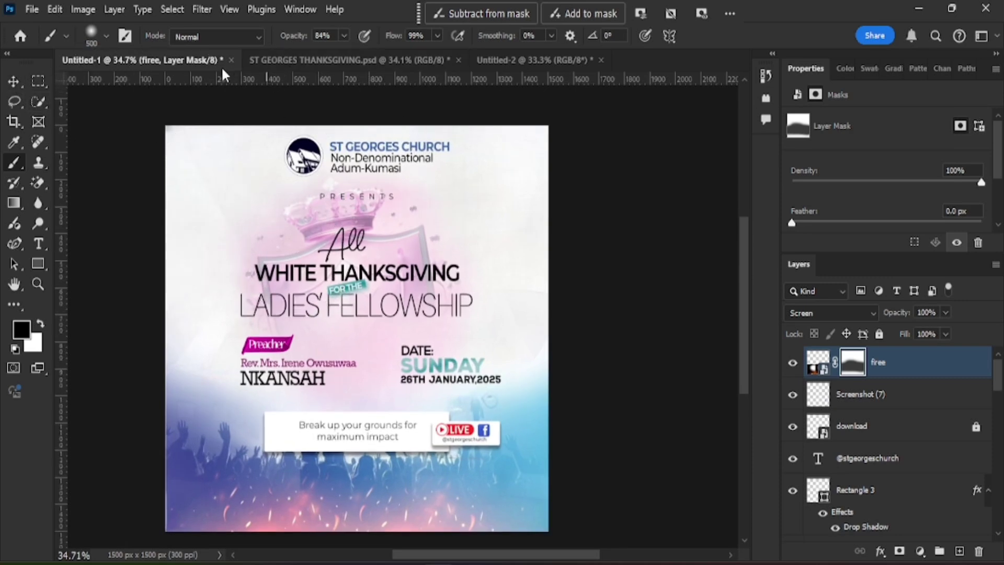
Step: Examine the reference flyer in "ST GEORGES THANKSGIVING.psd", especially its theme box, streaming badge and overall layout
click(293, 61)
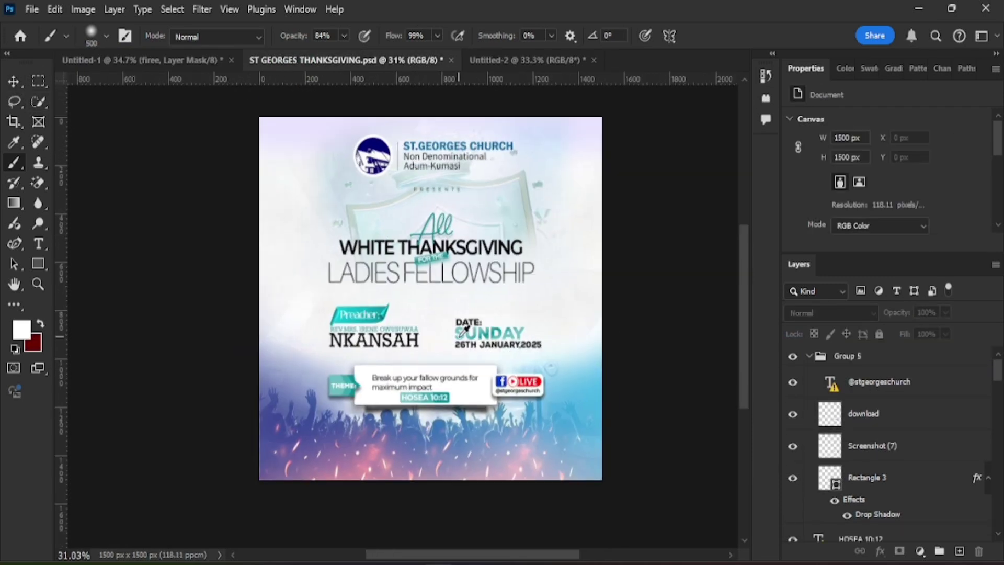
alt+scroll(442, 330, up, 4)
alt+scroll(442, 331, up, 4)
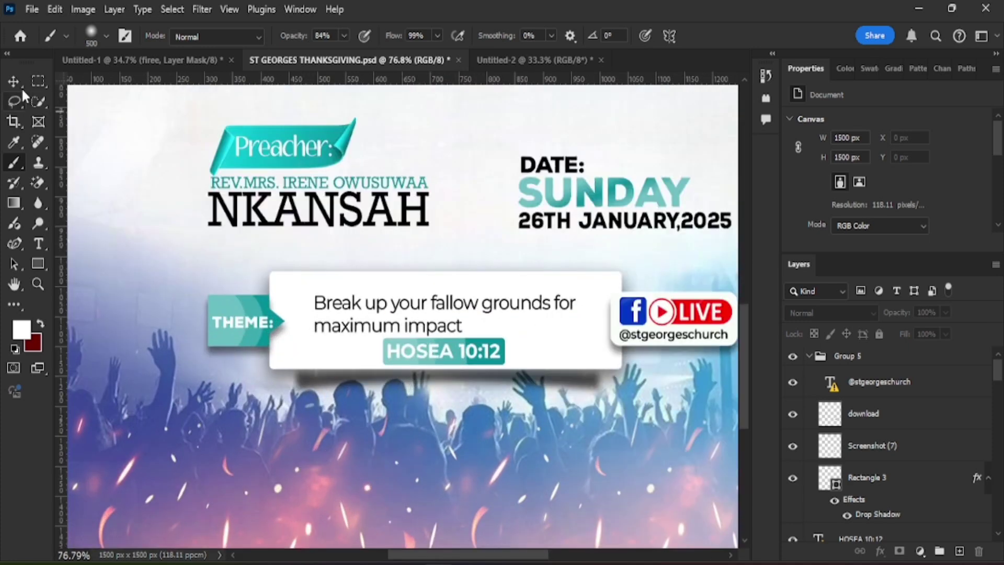
key(v)
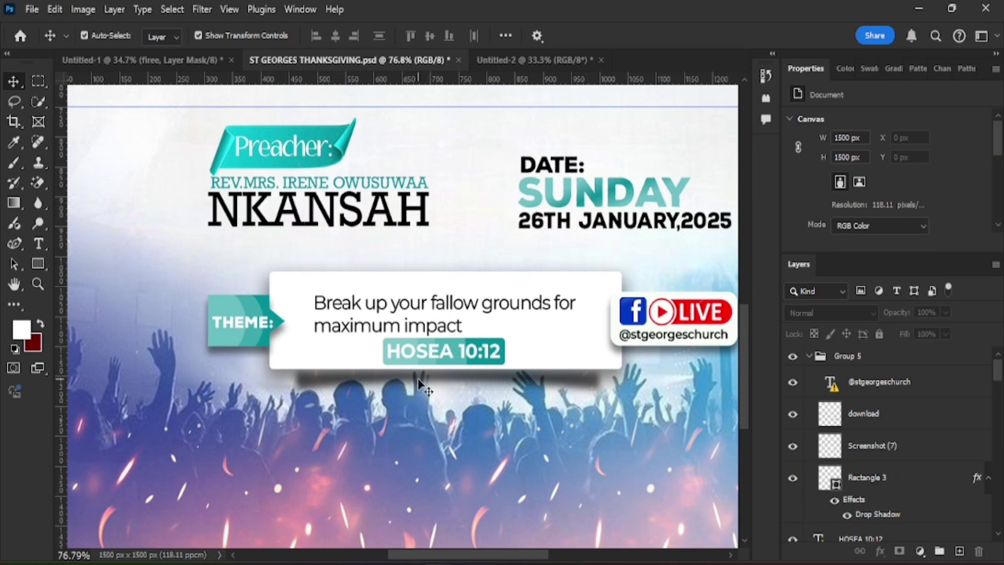
scroll(406, 330, down, 4)
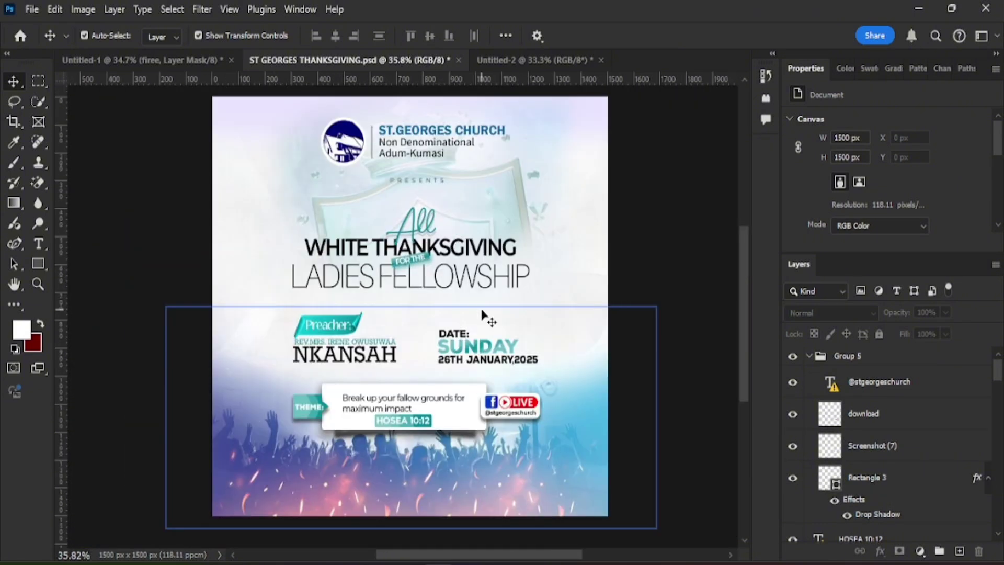
scroll(411, 343, up, 1)
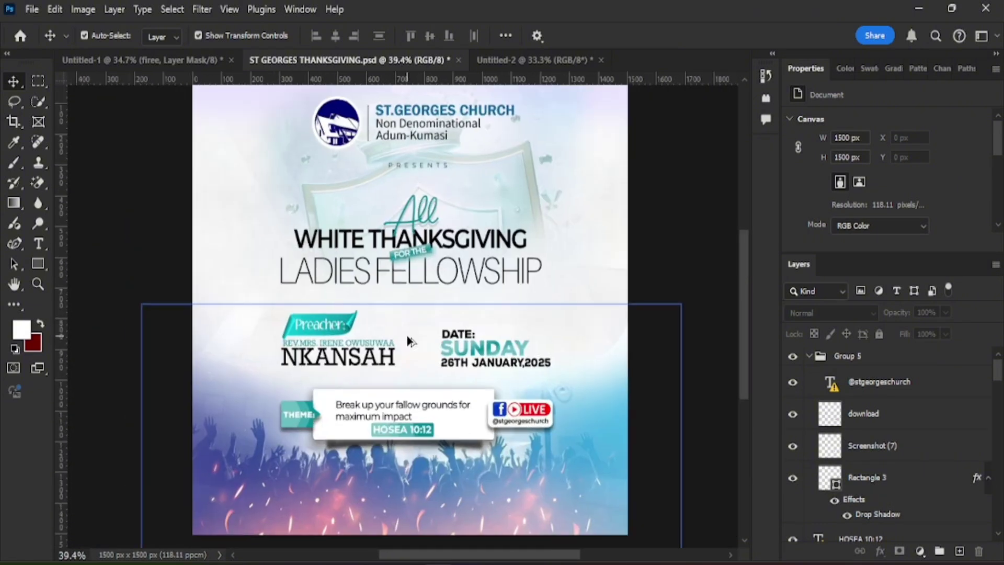
scroll(408, 339, down, 1)
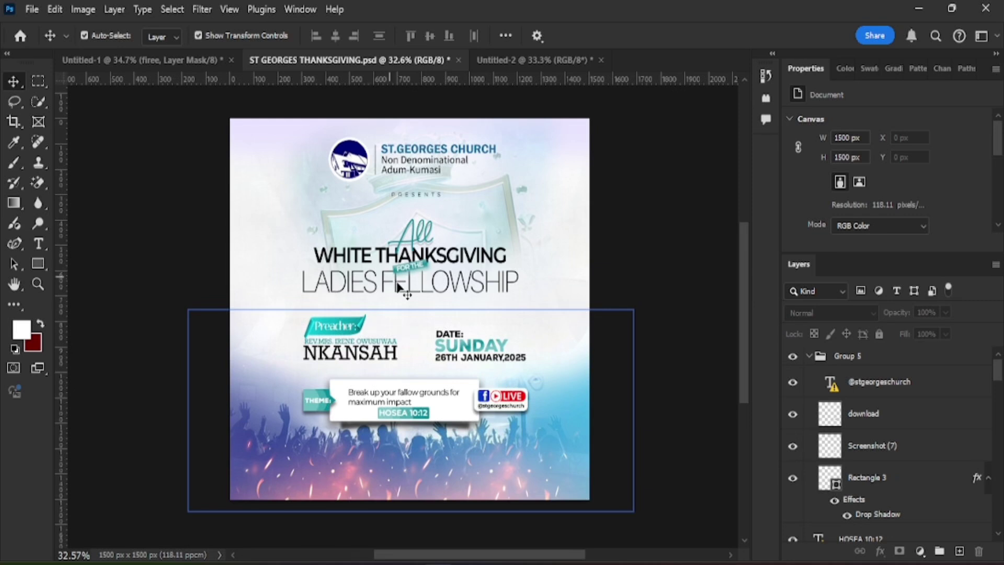
scroll(418, 280, down, 1)
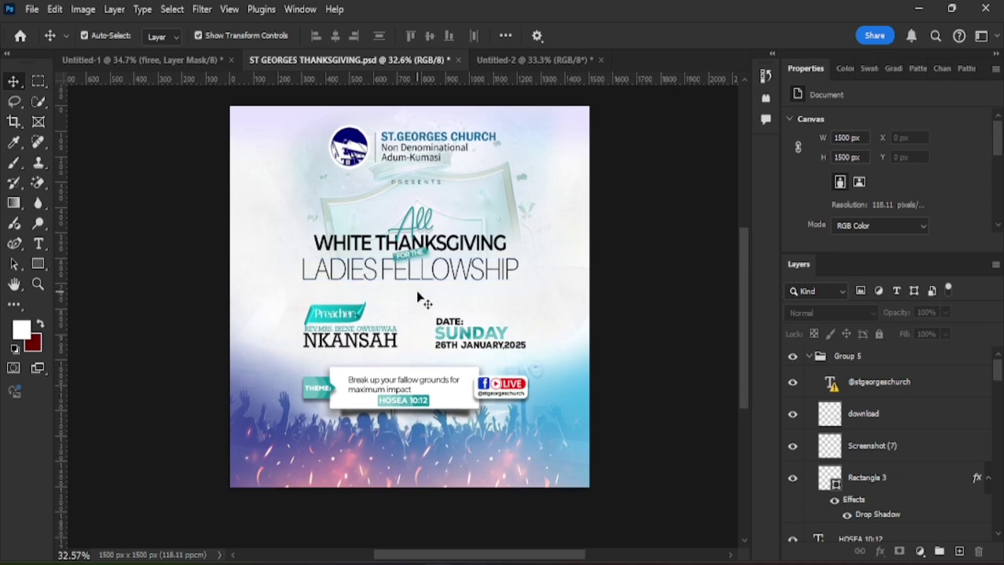